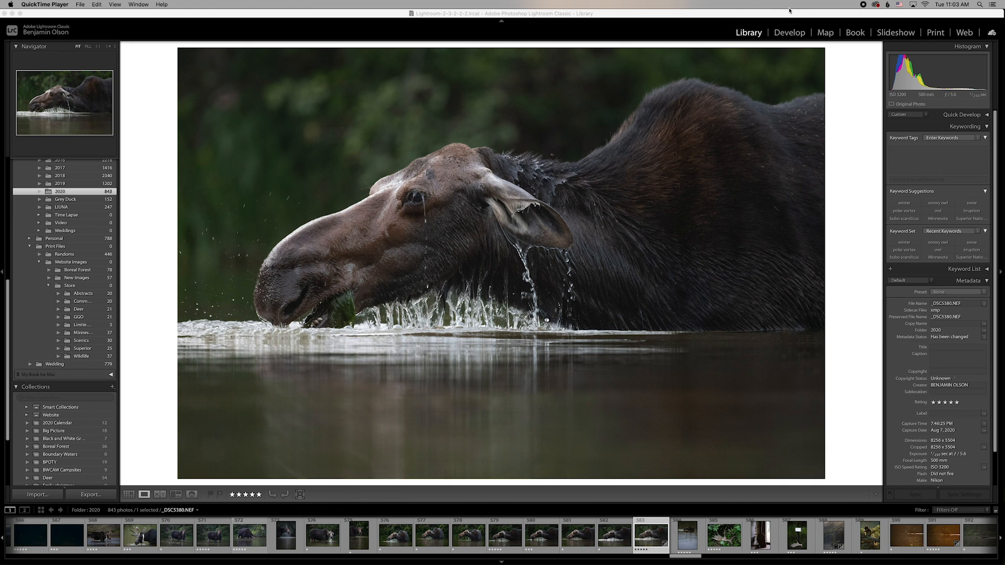
# Open the moose photo in Develop, trial-reset it, then undo to keep Shadows +77 and Blacks +28.
pyautogui.click(797, 35)
pyautogui.click(796, 35)
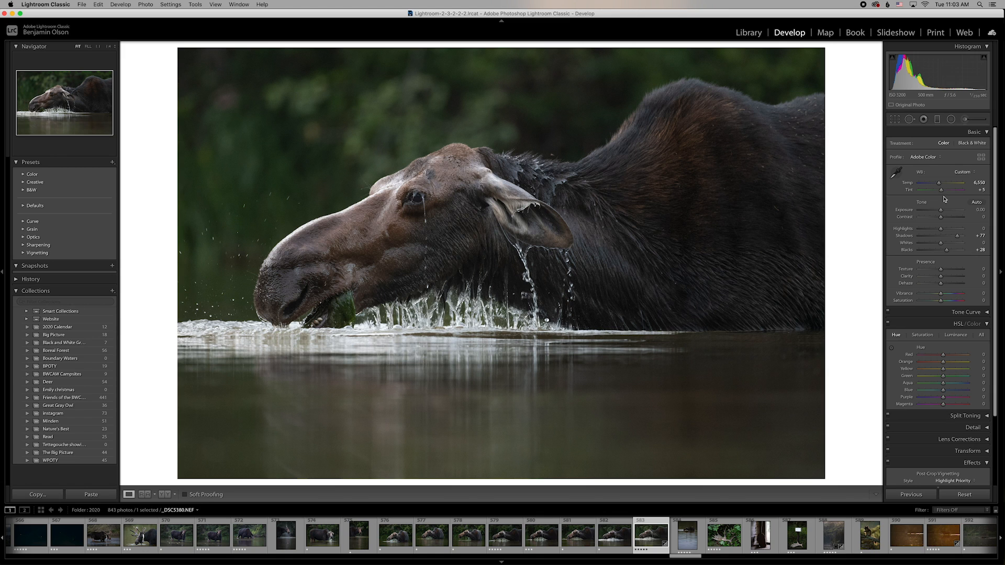
pyautogui.click(965, 495)
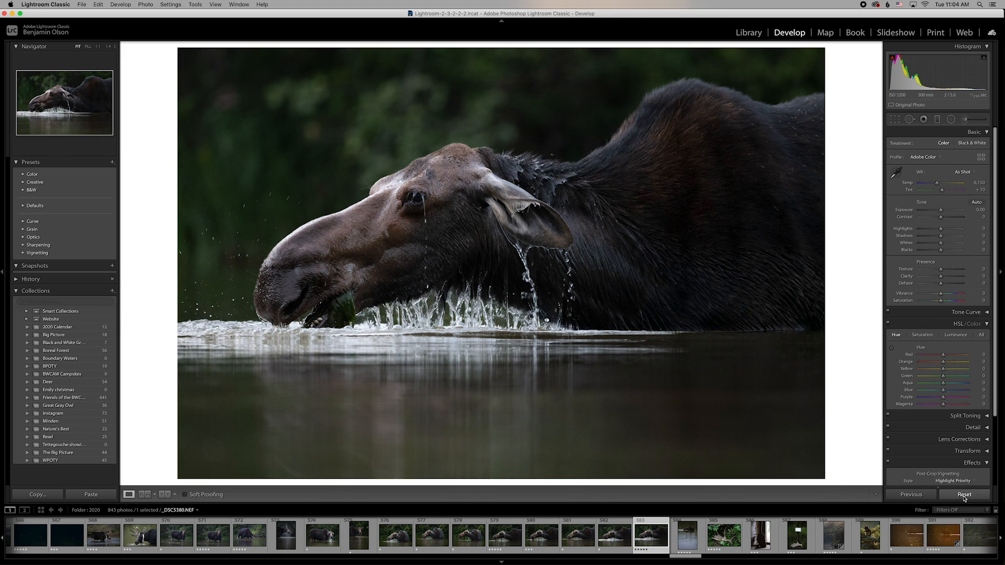
pyautogui.press('super+z')
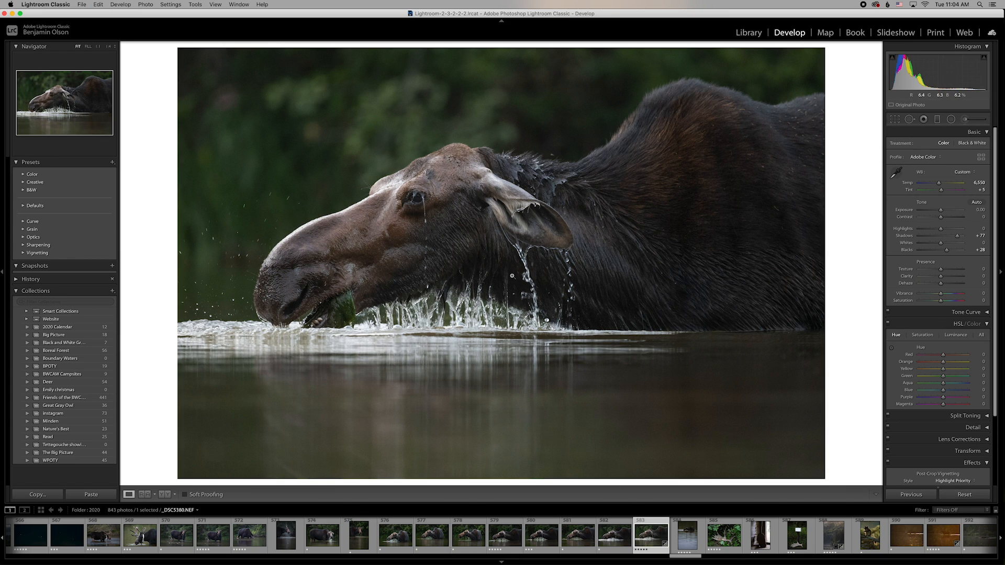
# Send the moose photo to Photoshop 2020 via Edit In and enlarge its document window.
pyautogui.rightClick(519, 276)
pyautogui.moveTo(521, 277)
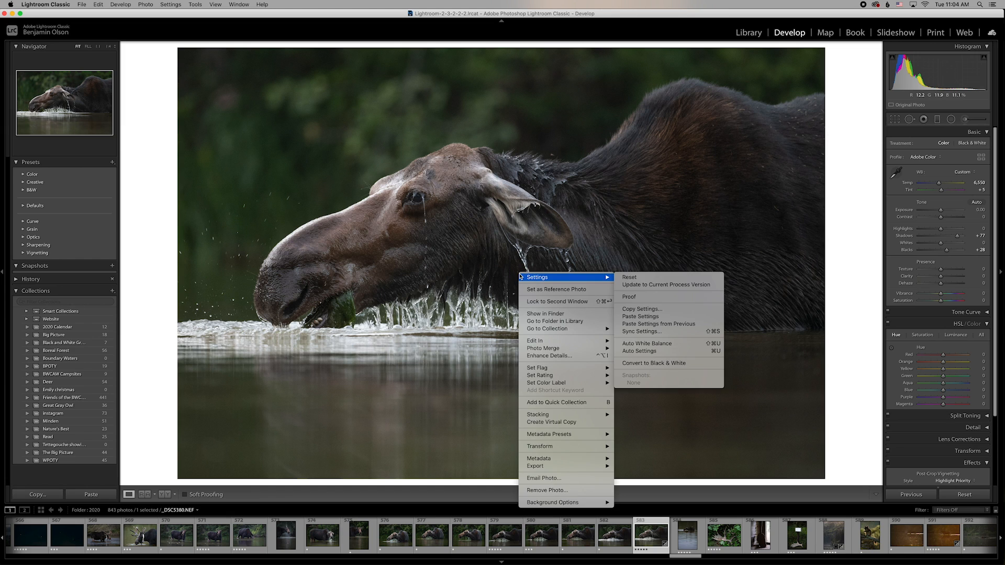
pyautogui.moveTo(539, 341)
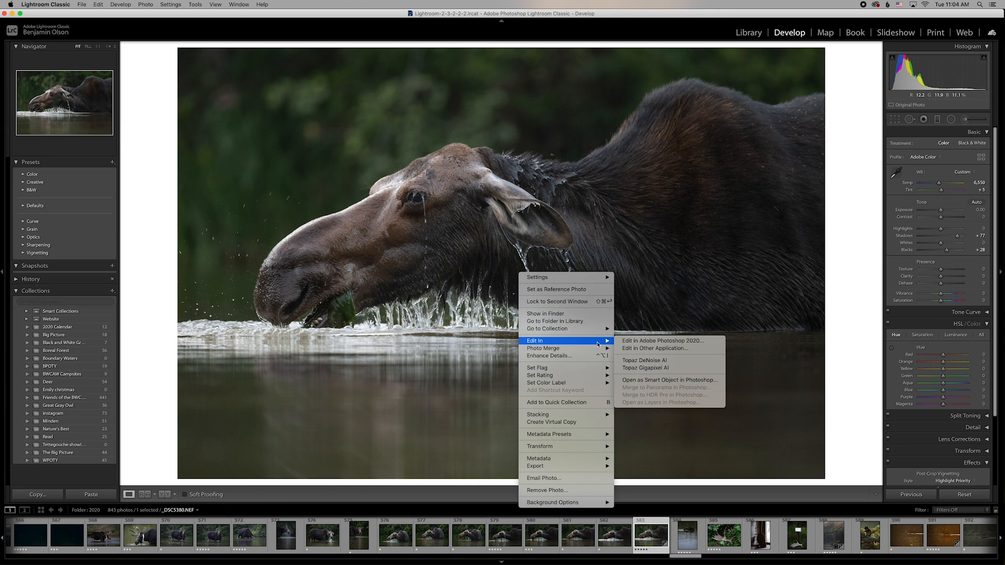
pyautogui.click(658, 340)
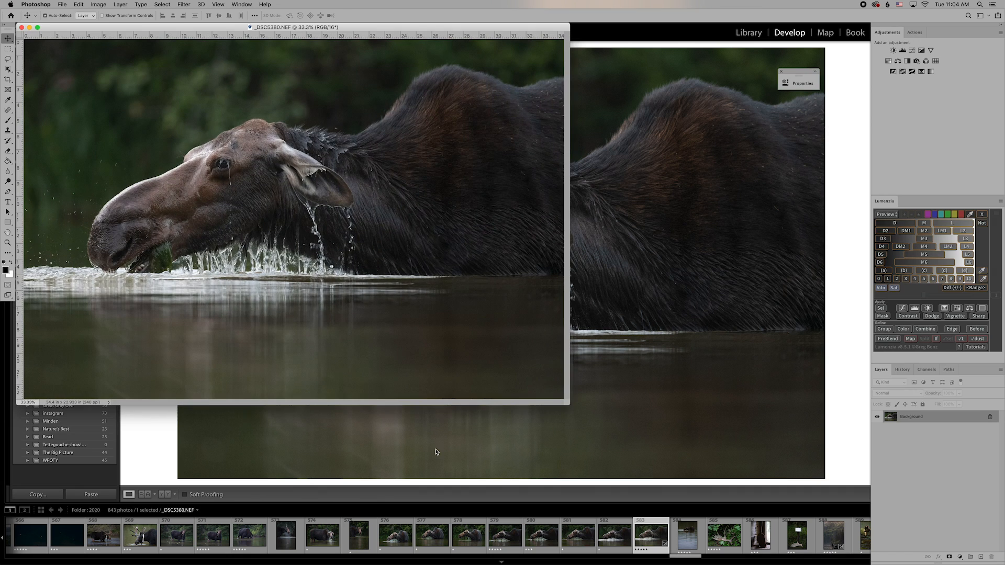
pyautogui.moveTo(574, 407); pyautogui.dragTo(865, 512)
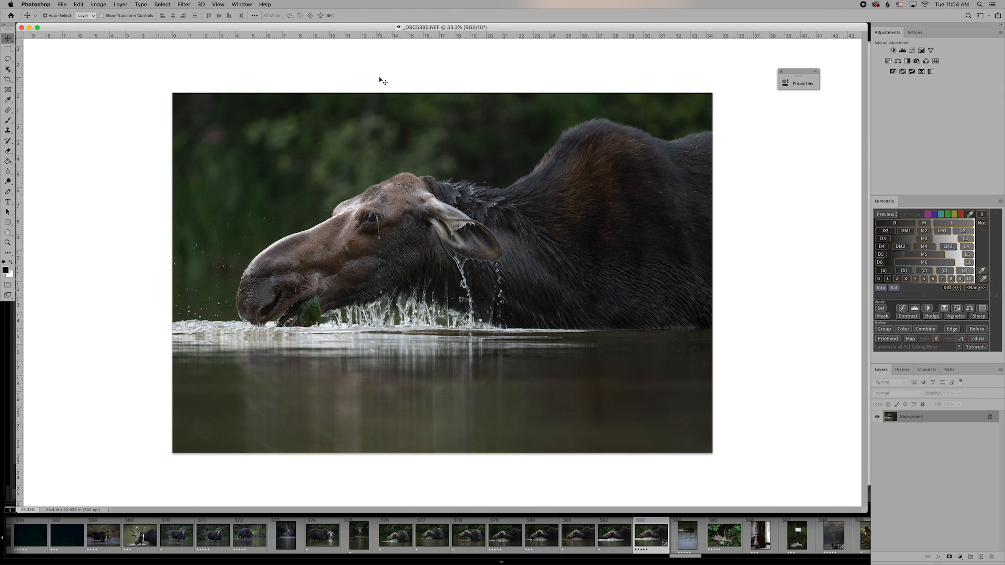
# Open Convert to Profile targeting HFA_EpsSC-P9000_PK_PRPearl and toggle Preview to compare.
pyautogui.click(101, 5)
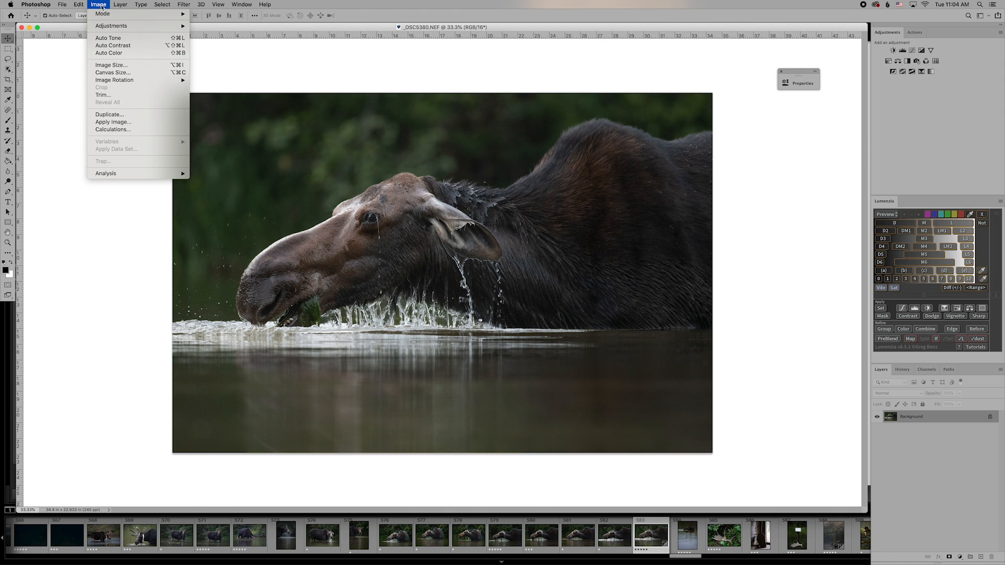
pyautogui.moveTo(82, 5)
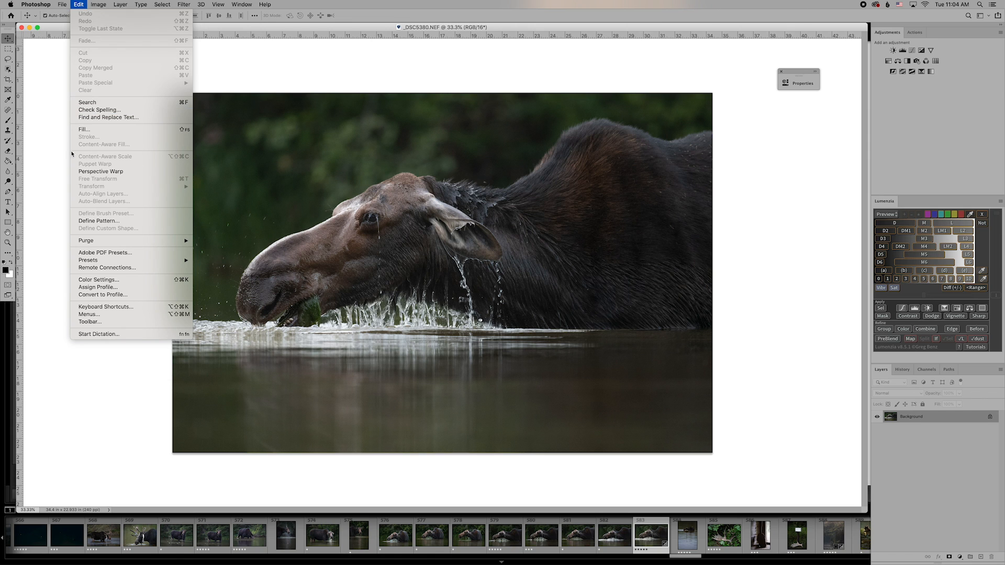
pyautogui.click(120, 295)
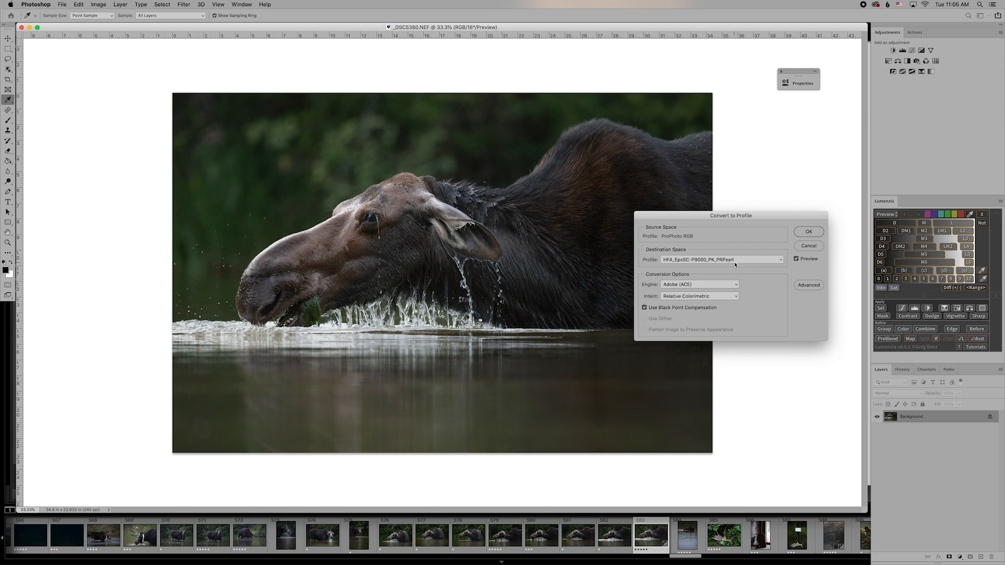
pyautogui.click(796, 259)
pyautogui.click(796, 259)
pyautogui.click(796, 259)
pyautogui.click(796, 259)
# Set the rendering intent to Perceptual and toggle Preview repeatedly to judge the conversion.
pyautogui.click(721, 296)
pyautogui.click(696, 281)
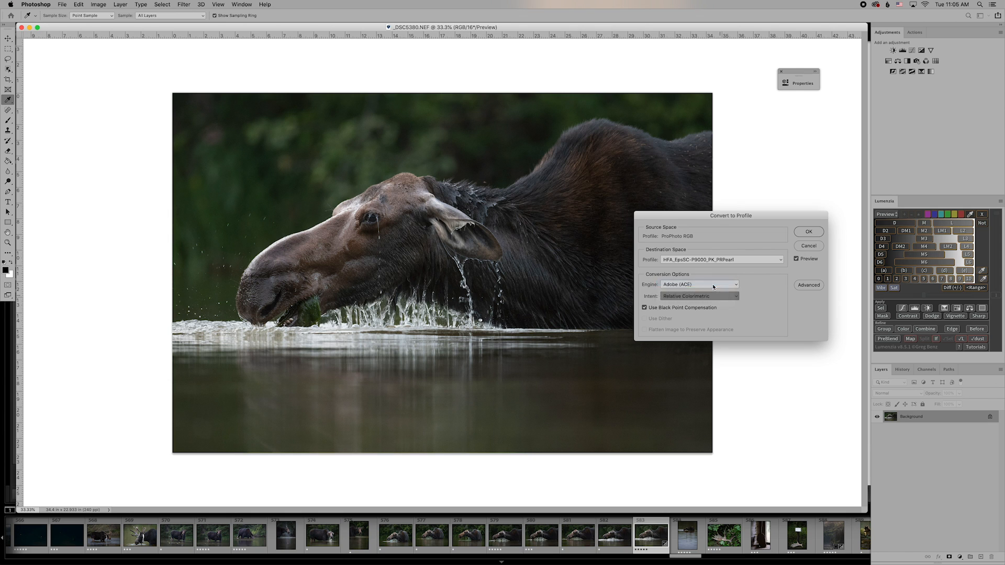
pyautogui.click(796, 259)
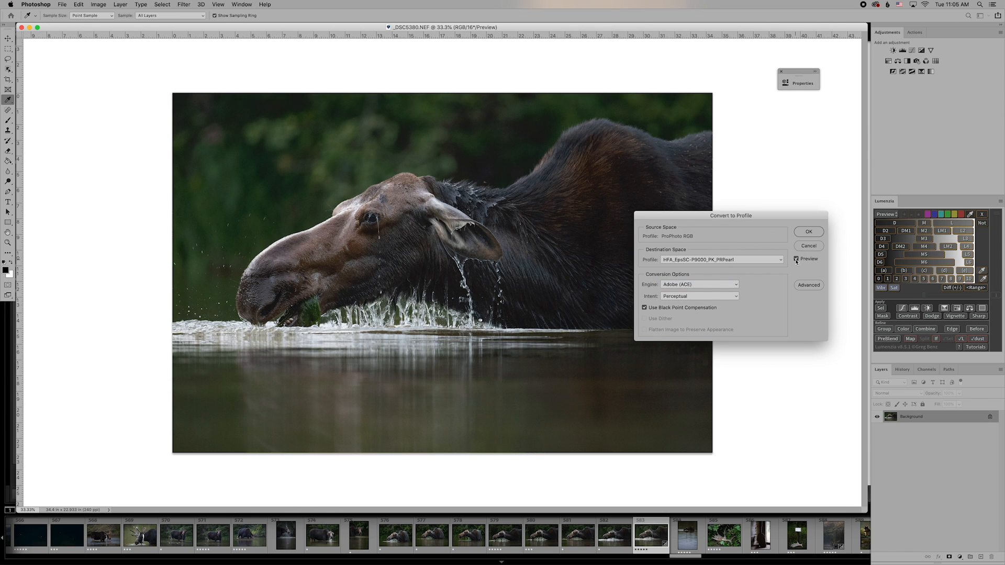
pyautogui.click(796, 261)
pyautogui.click(796, 260)
pyautogui.click(796, 259)
pyautogui.click(796, 259)
pyautogui.click(796, 260)
pyautogui.click(796, 259)
pyautogui.click(796, 259)
pyautogui.click(796, 259)
pyautogui.click(796, 259)
pyautogui.click(796, 259)
pyautogui.click(795, 259)
pyautogui.click(796, 259)
# Move the Convert to Profile dialog off the moose and compare the conversion preview.
pyautogui.moveTo(702, 216); pyautogui.dragTo(660, 358)
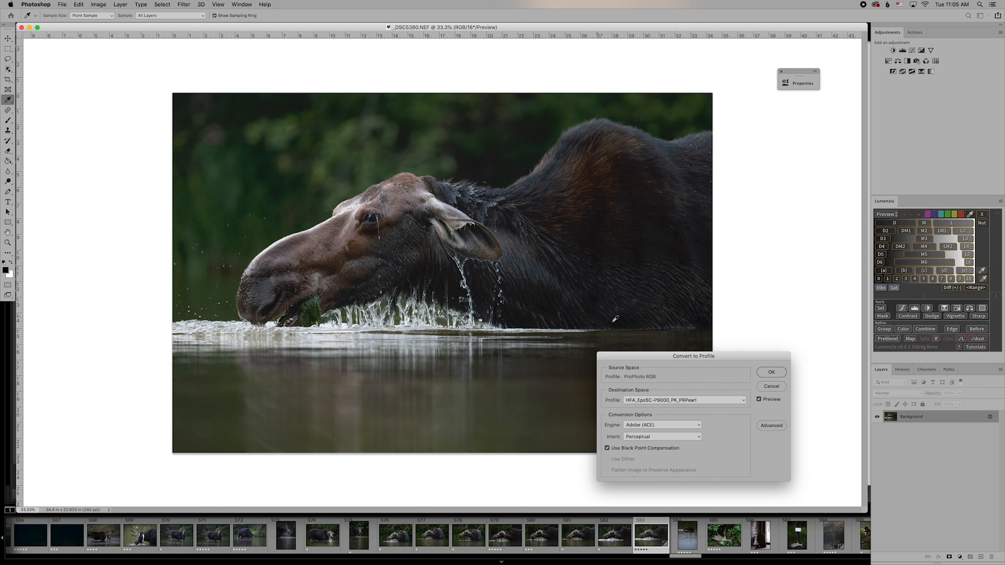
pyautogui.click(759, 400)
pyautogui.click(758, 400)
pyautogui.click(759, 399)
pyautogui.click(759, 400)
pyautogui.click(759, 399)
pyautogui.click(758, 400)
pyautogui.click(759, 400)
pyautogui.click(759, 400)
pyautogui.moveTo(645, 355); pyautogui.dragTo(697, 339)
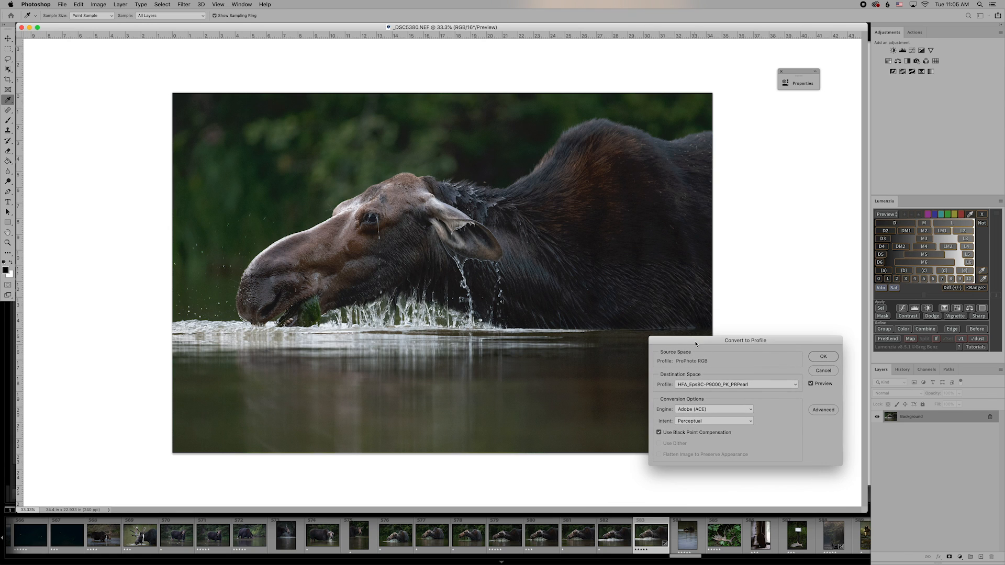
# Switch the intent to Relative Colorimetric, recheck the preview, and apply the conversion.
pyautogui.click(730, 422)
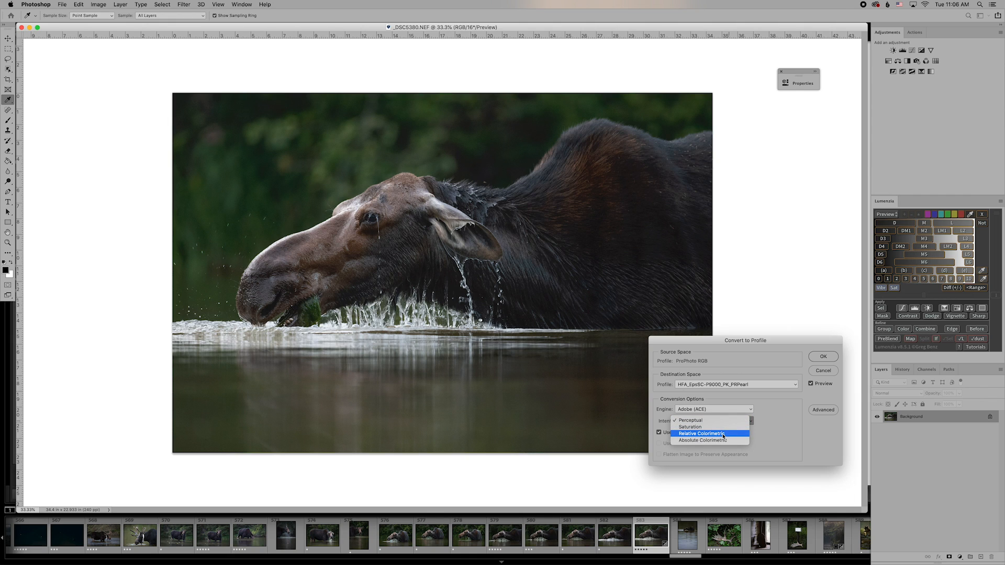
pyautogui.click(698, 434)
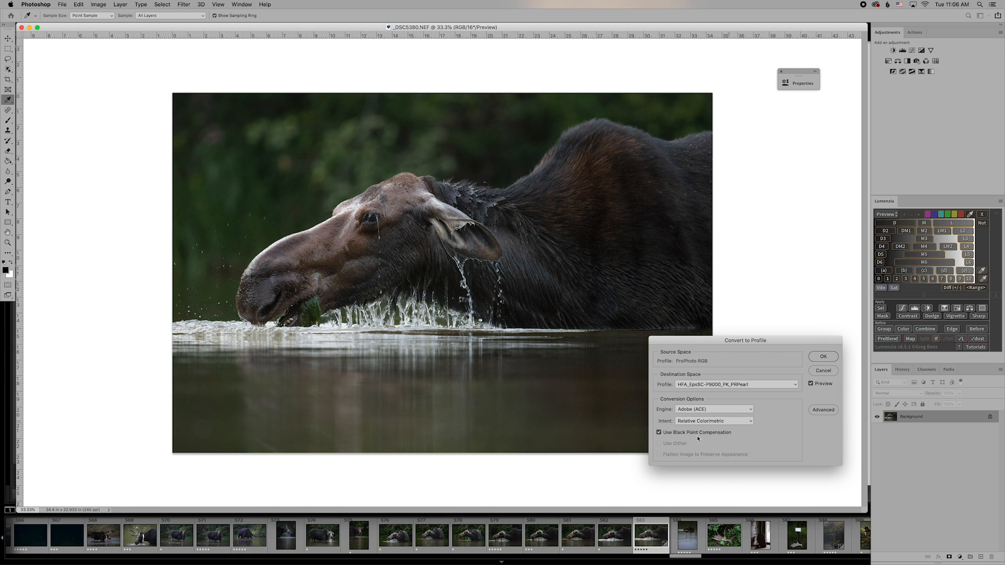
pyautogui.click(811, 385)
pyautogui.click(811, 384)
pyautogui.click(811, 384)
pyautogui.click(811, 384)
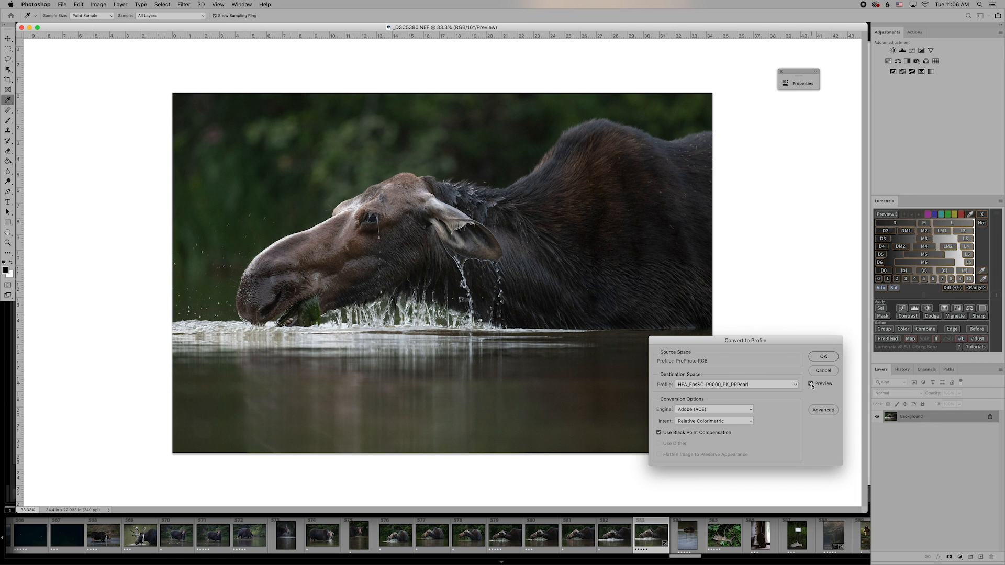
pyautogui.click(821, 358)
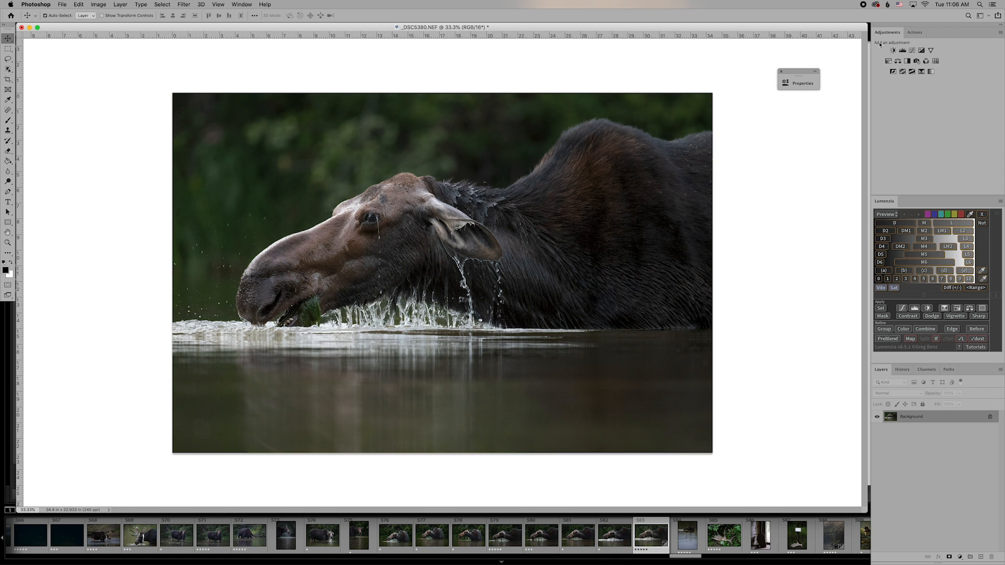
# Add a Black & White adjustment layer with Default values and toggle its visibility to compare.
pyautogui.click(907, 61)
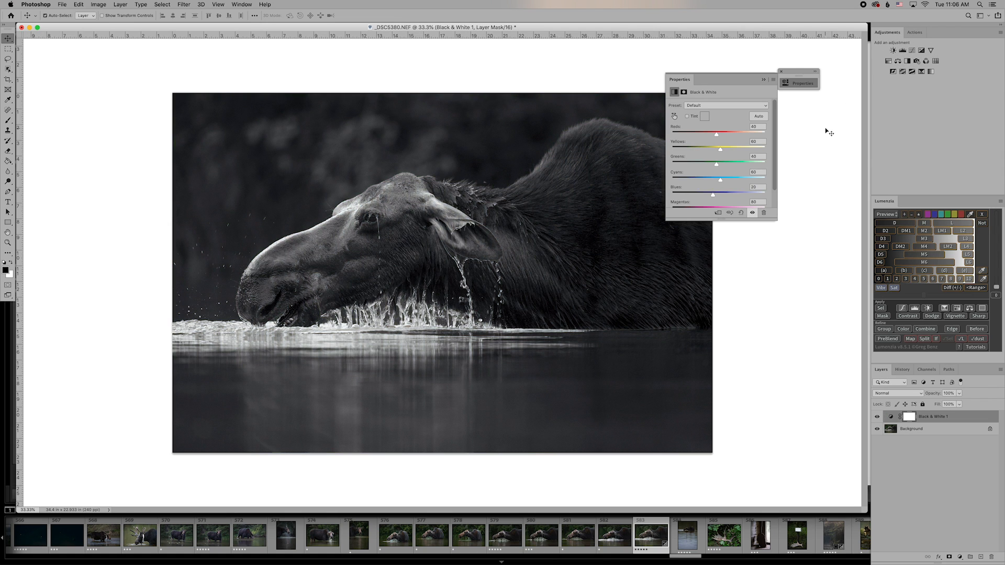
pyautogui.click(763, 81)
pyautogui.click(877, 417)
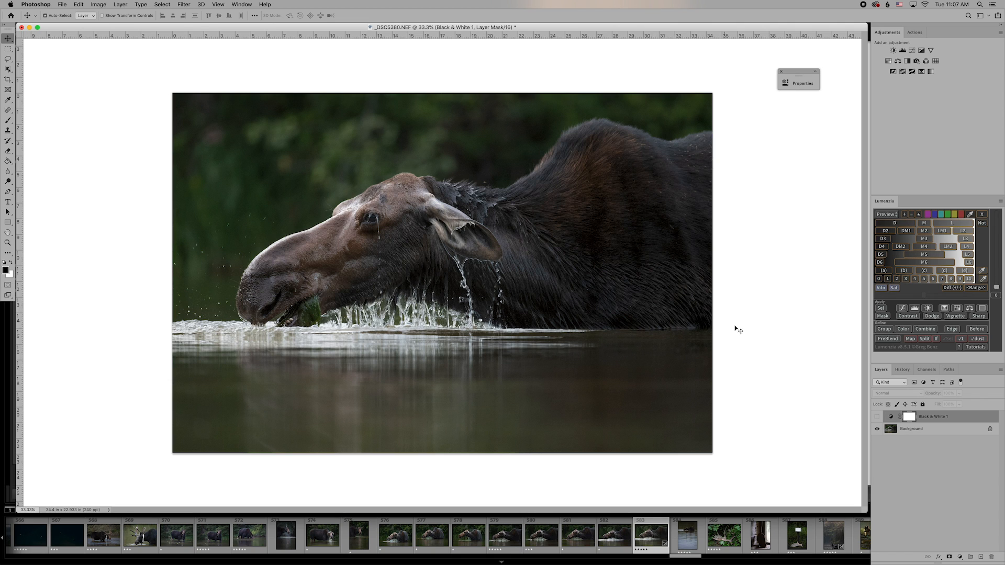
pyautogui.click(877, 417)
# In Black & White 1, drag Greens down to -200 and Yellows to about -58.
pyautogui.doubleClick(891, 418)
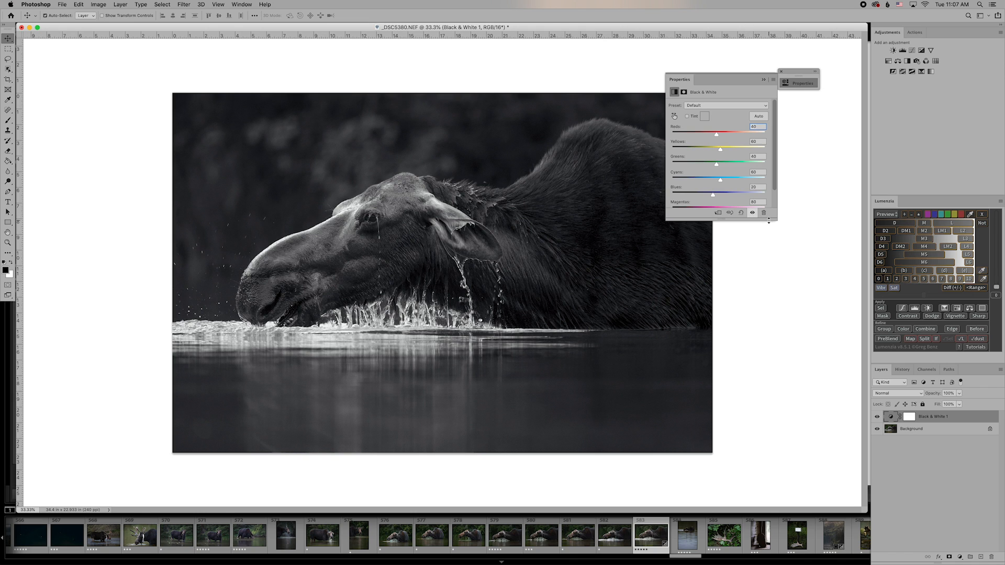
pyautogui.moveTo(769, 221); pyautogui.dragTo(777, 240)
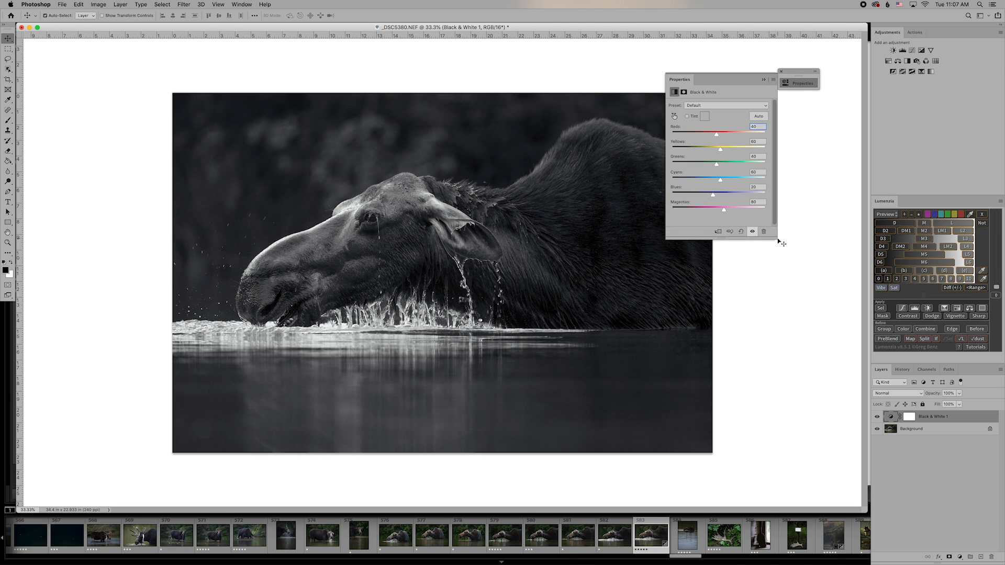
pyautogui.click(716, 166)
pyautogui.moveTo(716, 166); pyautogui.dragTo(672, 166)
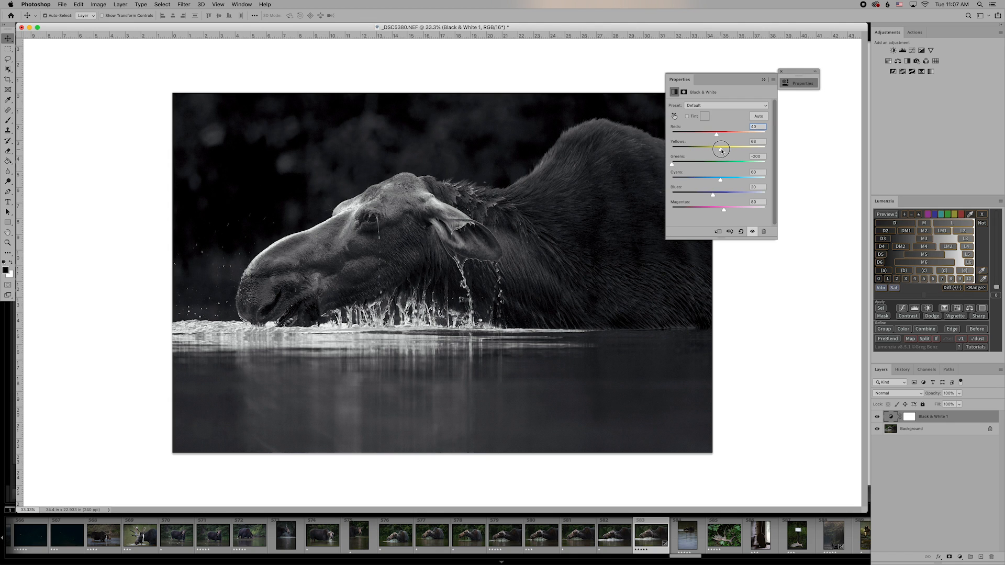
pyautogui.moveTo(721, 151); pyautogui.dragTo(699, 152)
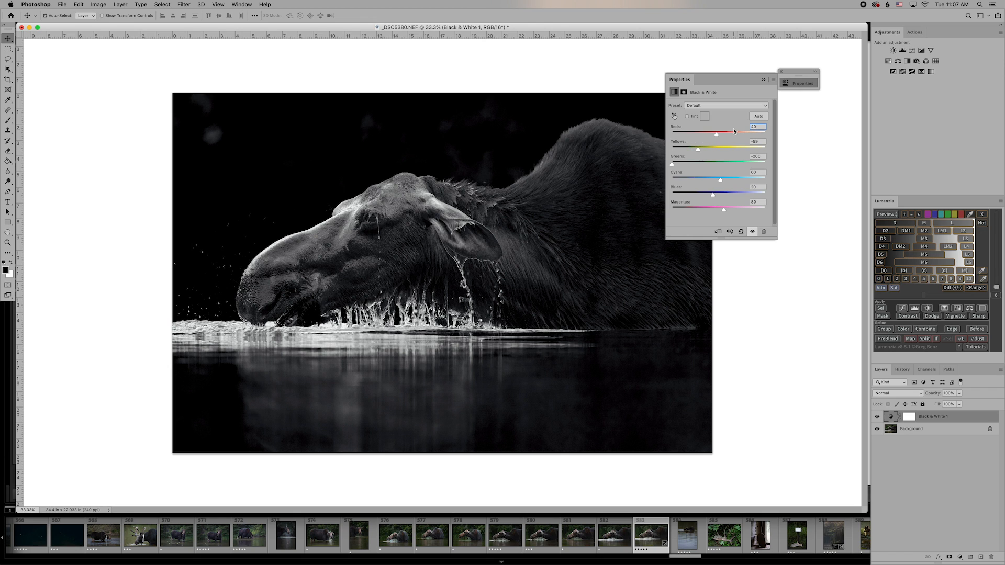
# Toggle Black & White 1 on and off to compare colour and monochrome versions.
pyautogui.click(762, 80)
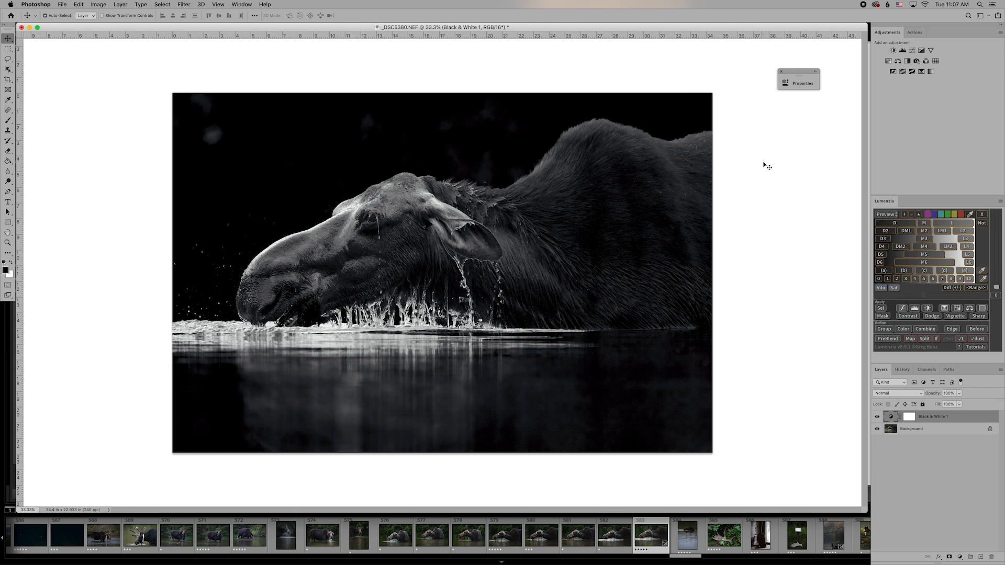
pyautogui.click(877, 417)
pyautogui.click(877, 417)
pyautogui.click(878, 417)
pyautogui.click(877, 417)
pyautogui.click(877, 417)
pyautogui.click(877, 417)
pyautogui.click(877, 417)
pyautogui.click(877, 417)
pyautogui.click(877, 417)
pyautogui.click(877, 417)
pyautogui.click(877, 417)
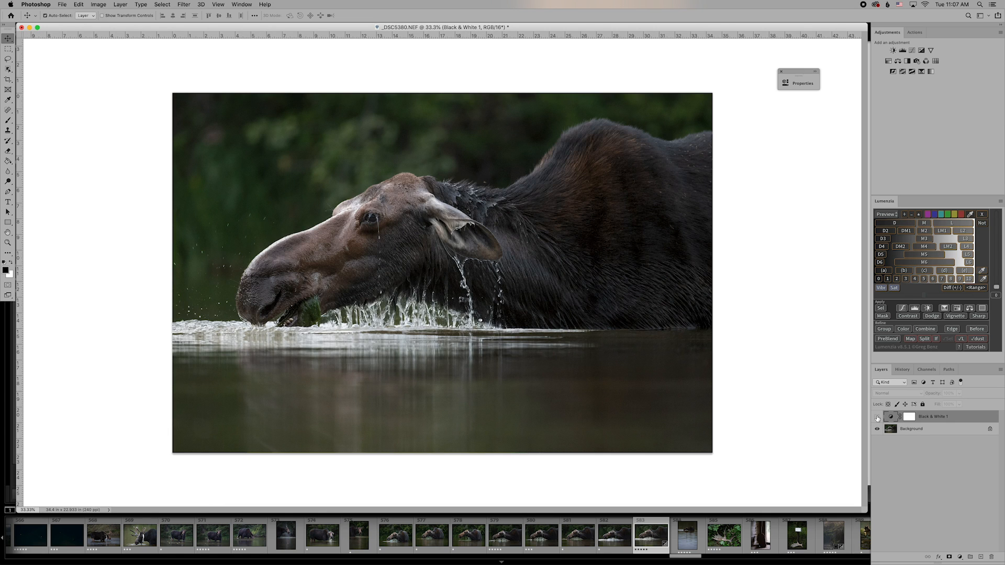
pyautogui.click(877, 417)
# Add Black & White 2 from the Background, stack it above Black & White 1, then target Black & White 1's mask.
pyautogui.click(905, 429)
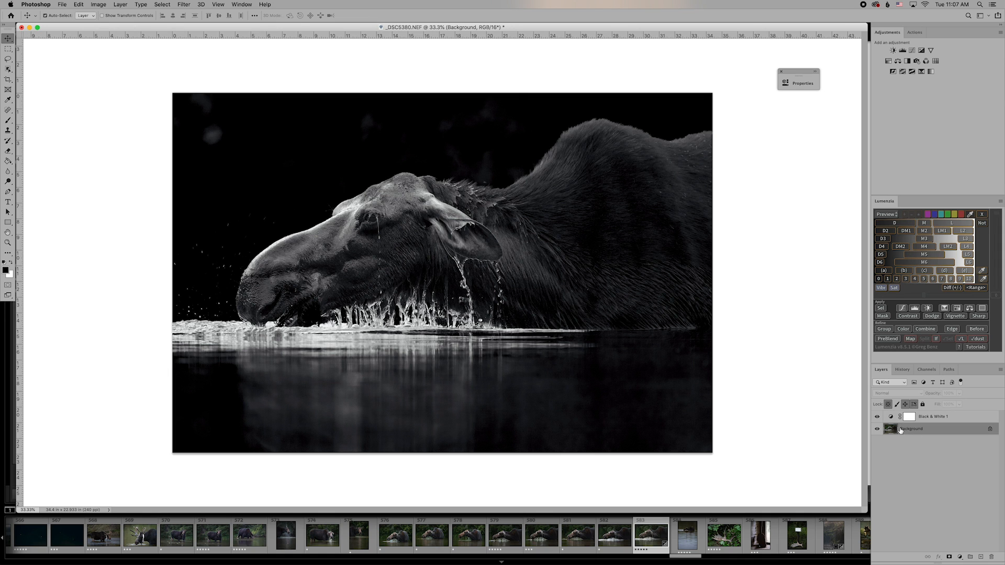
pyautogui.click(907, 61)
pyautogui.click(763, 80)
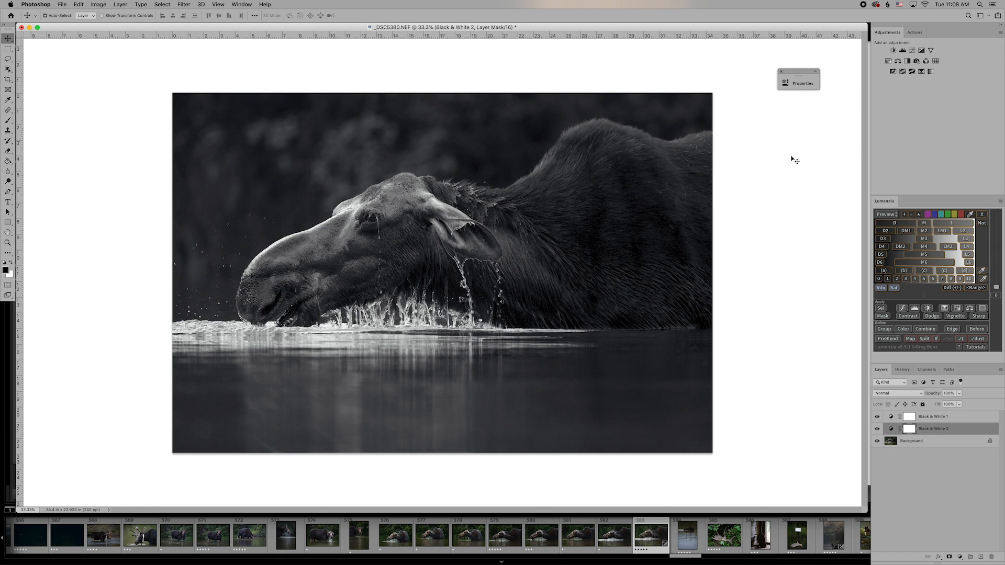
pyautogui.moveTo(927, 429); pyautogui.dragTo(923, 414)
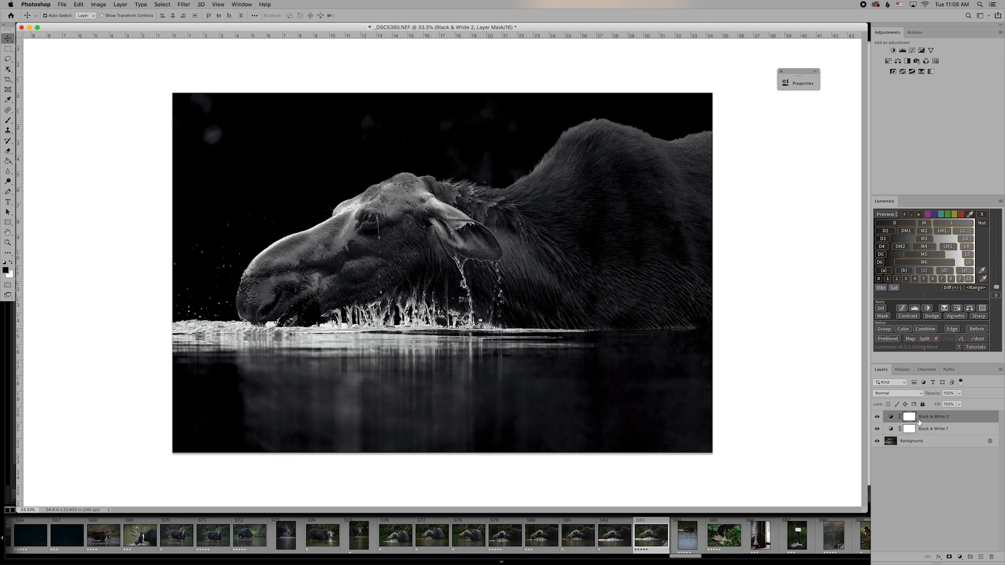
pyautogui.click(877, 429)
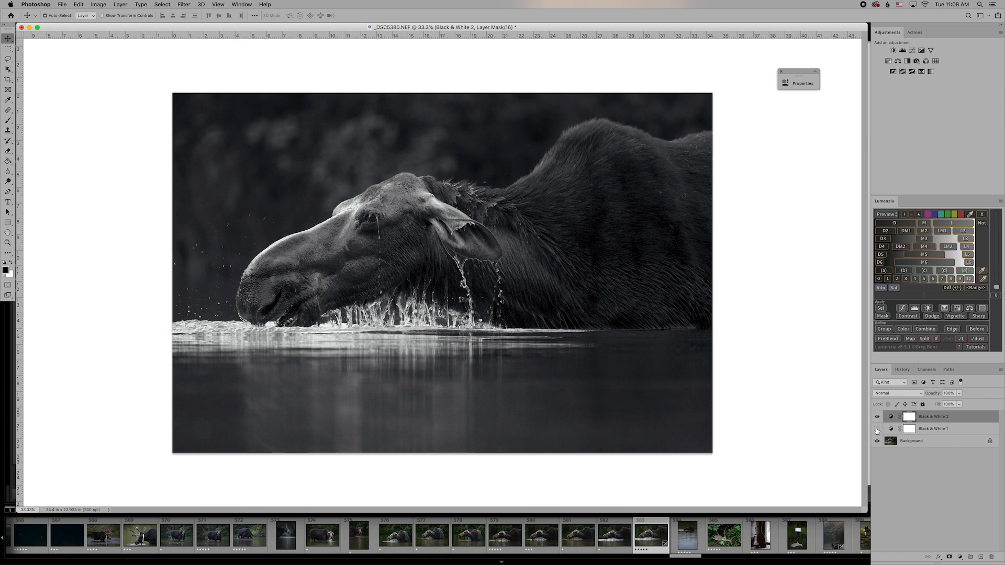
pyautogui.click(877, 430)
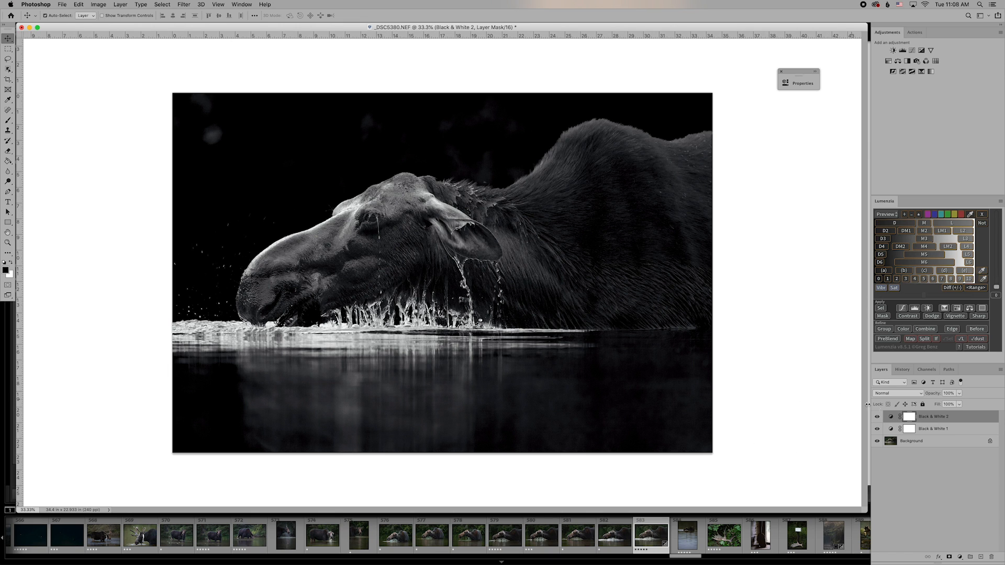
pyautogui.click(911, 430)
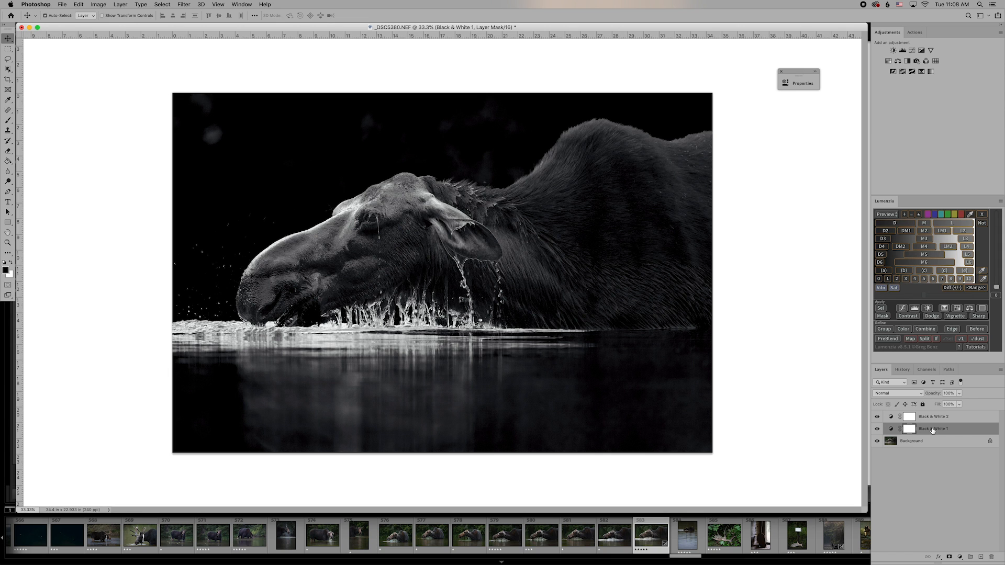
# Paint black on Black & White 1's mask over the moose's back, undoing the neck stroke.
pyautogui.click(876, 430)
pyautogui.click(876, 429)
pyautogui.click(8, 122)
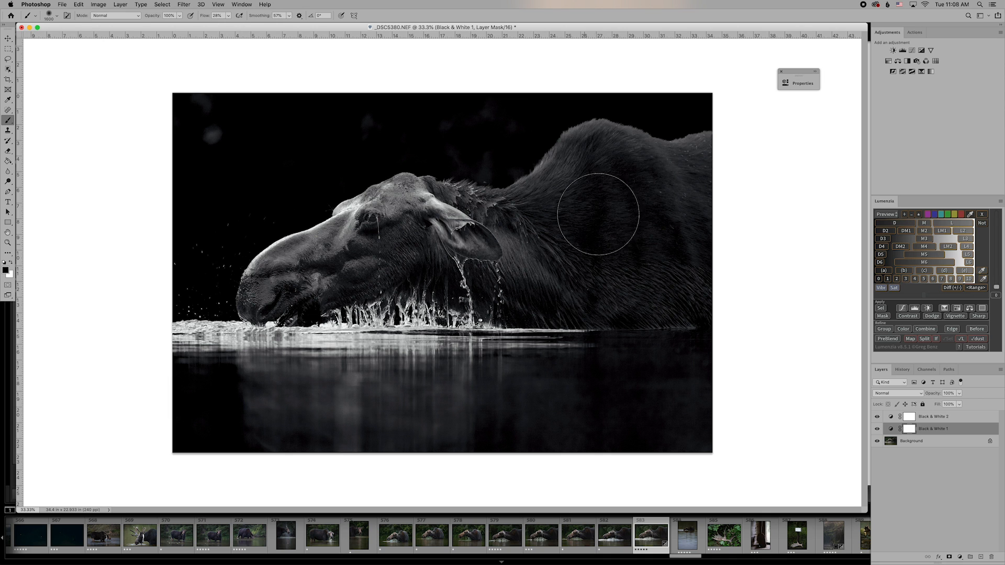
pyautogui.moveTo(669, 246)
pyautogui.mouseDown()
pyautogui.moveTo(703, 251)
pyautogui.moveTo(653, 265)
pyautogui.moveTo(539, 264)
pyautogui.moveTo(599, 284)
pyautogui.moveTo(490, 288)
pyautogui.moveTo(556, 288)
pyautogui.moveTo(490, 286)
pyautogui.moveTo(542, 289)
pyautogui.mouseUp()
pyautogui.moveTo(445, 264)
pyautogui.mouseDown()
pyautogui.moveTo(367, 261)
pyautogui.moveTo(301, 288)
pyautogui.moveTo(398, 288)
pyautogui.mouseUp()
pyautogui.press('super+z')
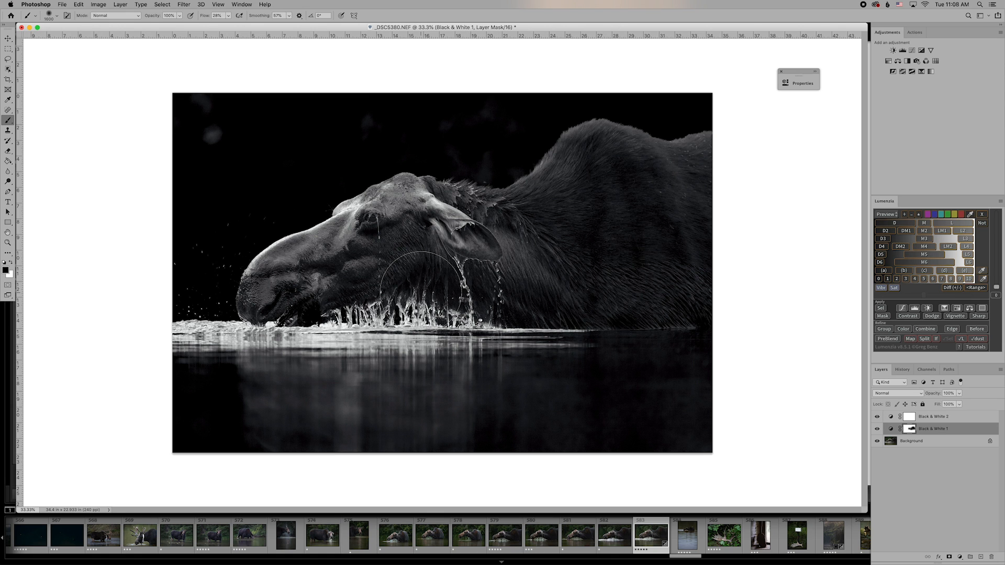
# With a smaller brush, mask around the moose's mouth and zoom to 100%.
pyautogui.press('[')
pyautogui.press('[')
pyautogui.press('[')
pyautogui.press('[')
pyautogui.press('[')
pyautogui.press('[')
pyautogui.press('[')
pyautogui.moveTo(310, 317)
pyautogui.mouseDown()
pyautogui.moveTo(326, 314)
pyautogui.moveTo(313, 318)
pyautogui.mouseUp()
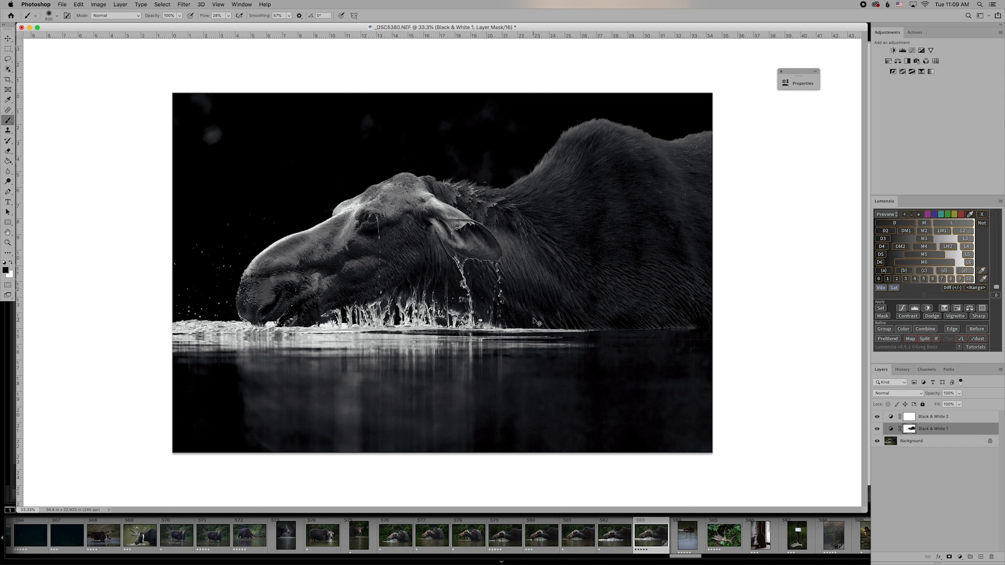
pyautogui.press('super+equal')
pyautogui.press('super+equal')
pyautogui.press('super+equal')
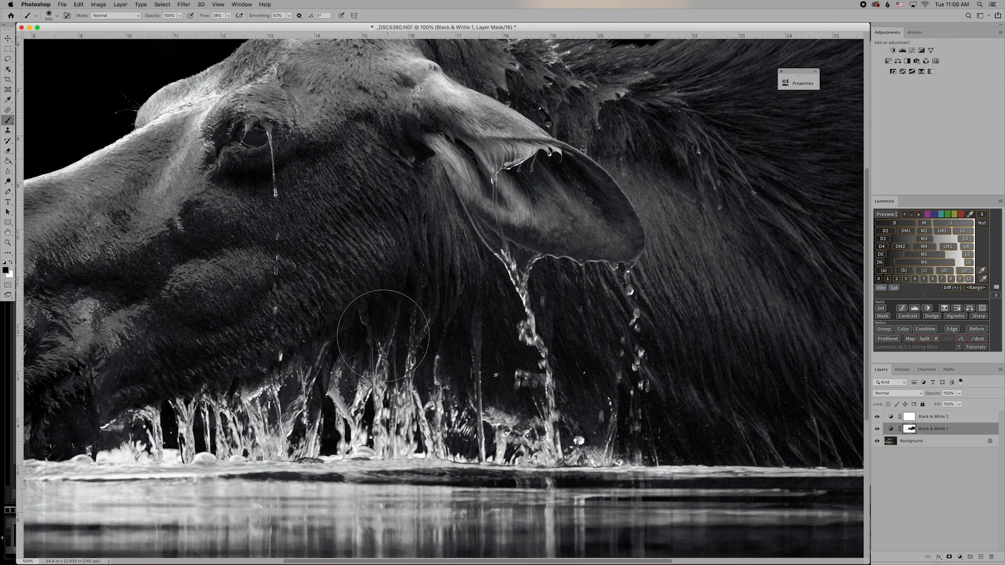
# Shrink the brush to 200, set Flow to 56%, and switch back to painting black.
pyautogui.scroll(-5, 384, 336)
pyautogui.hscroll(-5, 383, 336)
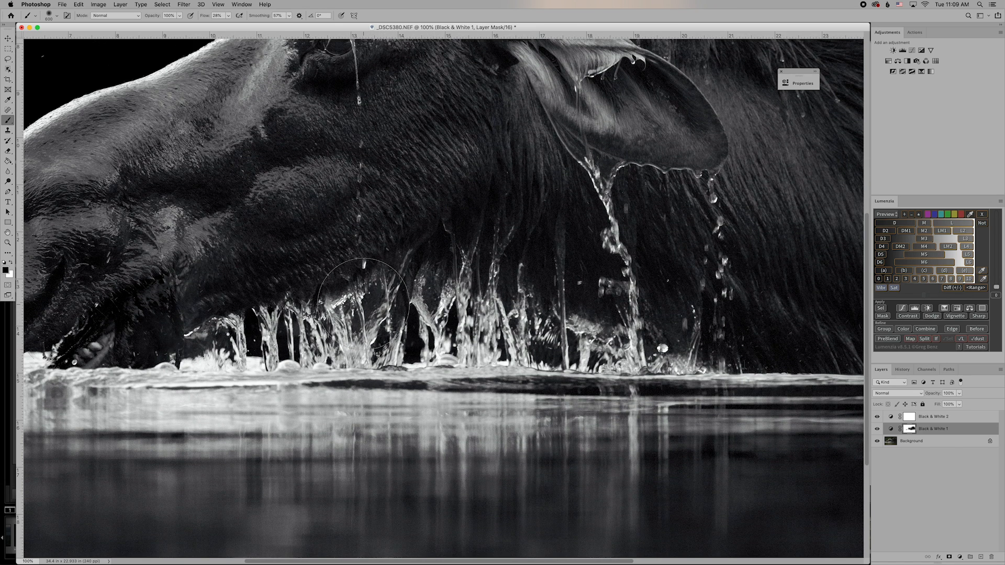
pyautogui.click(10, 263)
pyautogui.press('[')
pyautogui.press('[')
pyautogui.press('[')
pyautogui.press('[')
pyautogui.press('[')
pyautogui.scroll(-1, 198, 349)
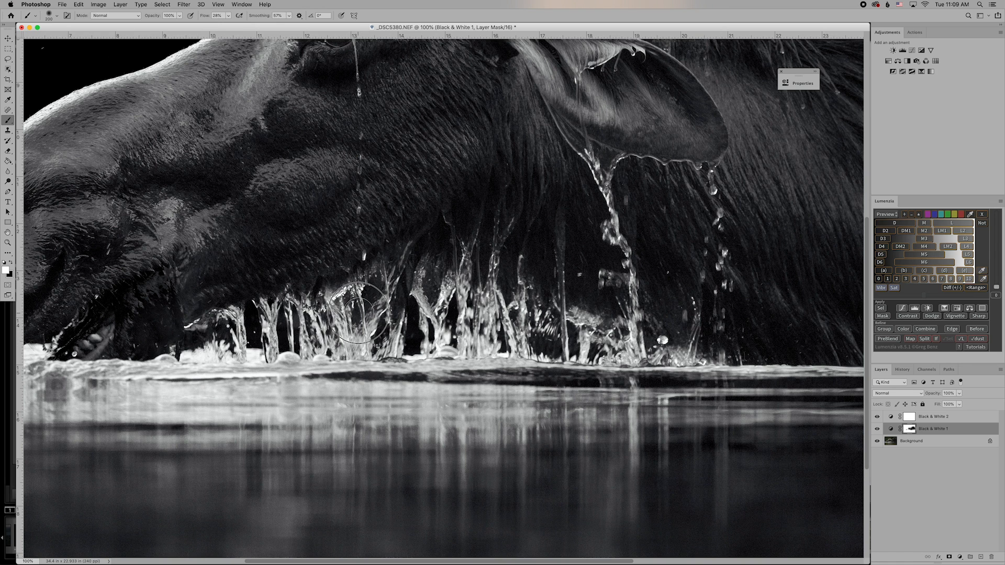
pyautogui.click(228, 15)
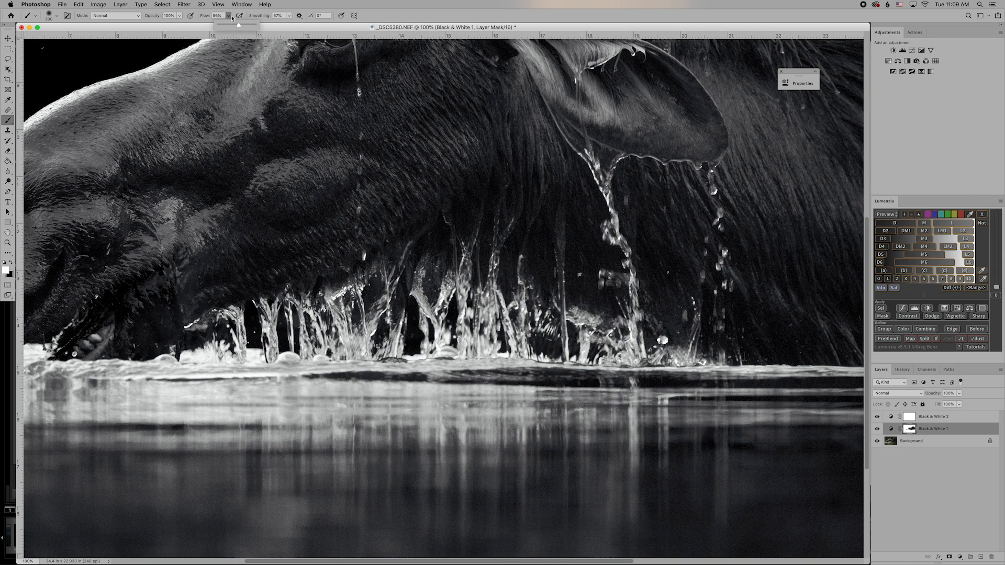
pyautogui.click(231, 16)
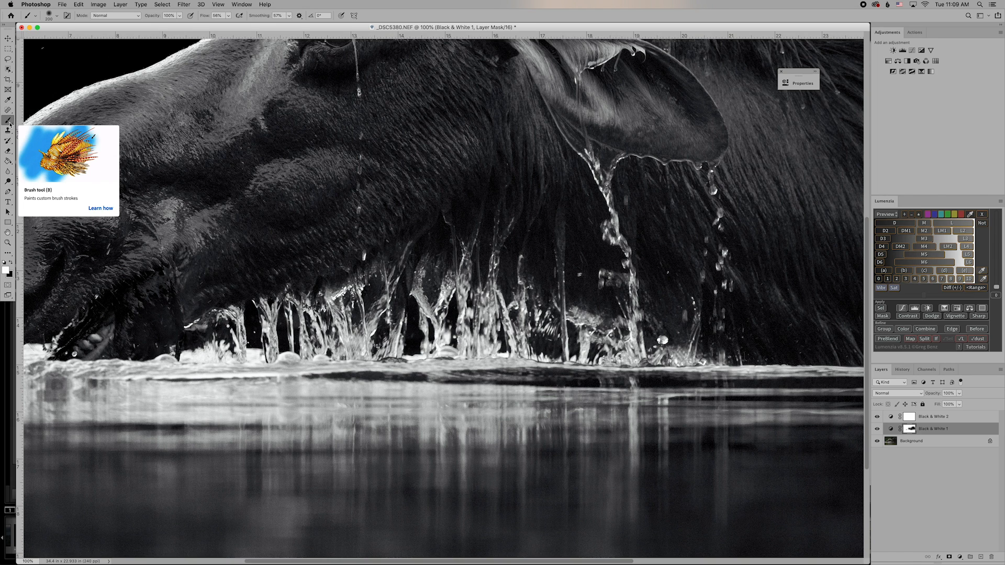
pyautogui.click(10, 263)
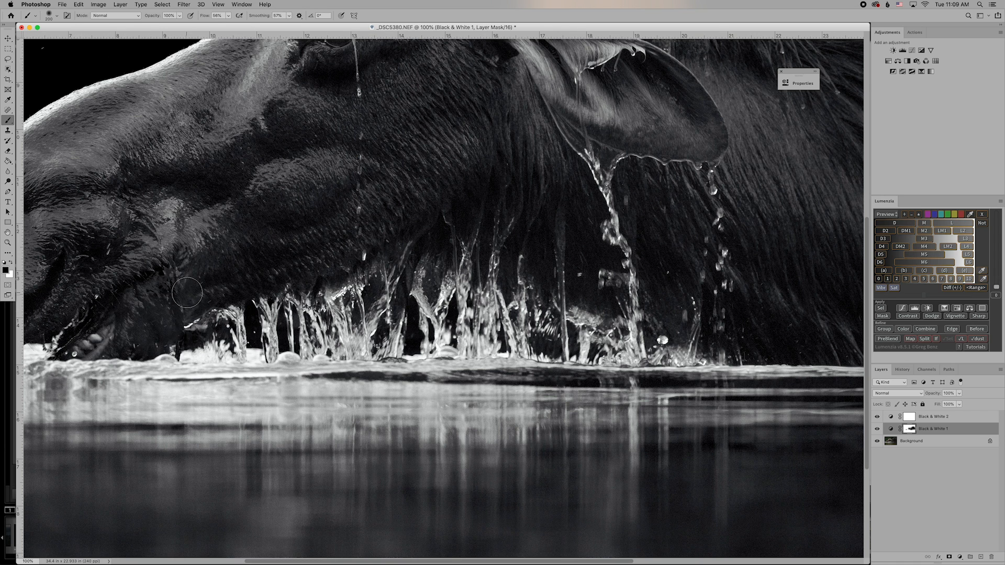
# Dab the mask near the moose's mouth, then pan up to the dark background above the head.
pyautogui.hscroll(-6, 121, 282)
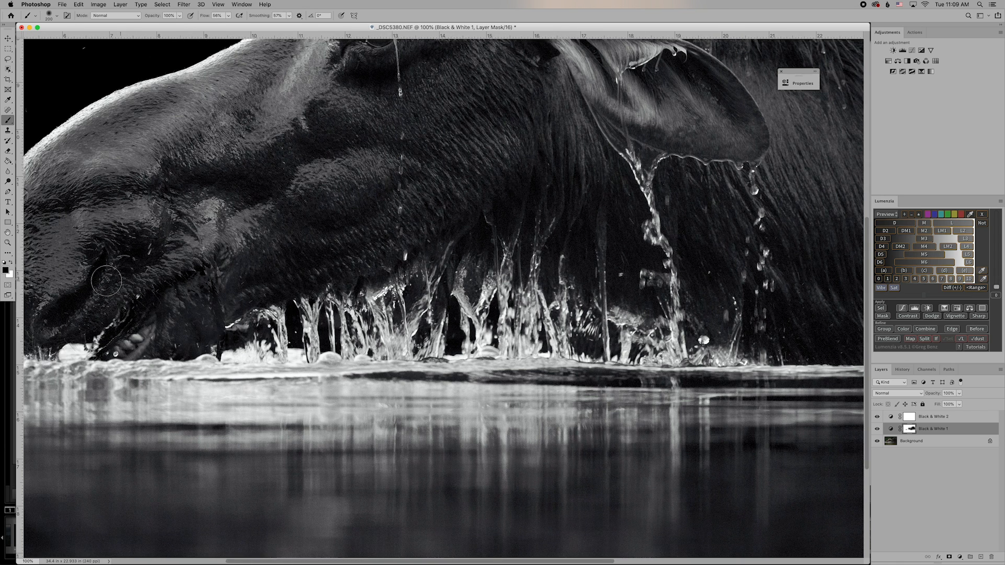
pyautogui.moveTo(171, 309); pyautogui.dragTo(162, 312)
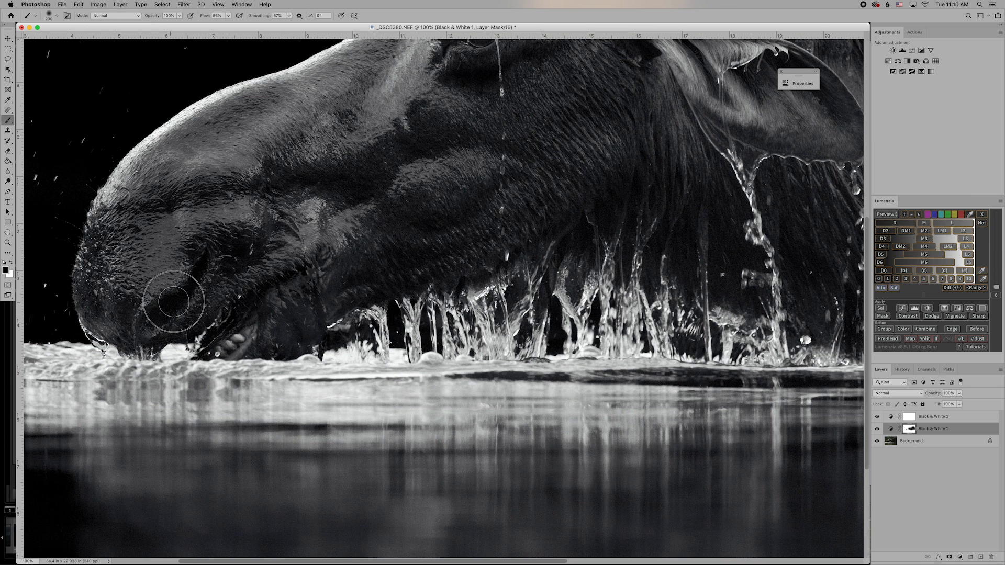
pyautogui.scroll(5, 212, 280)
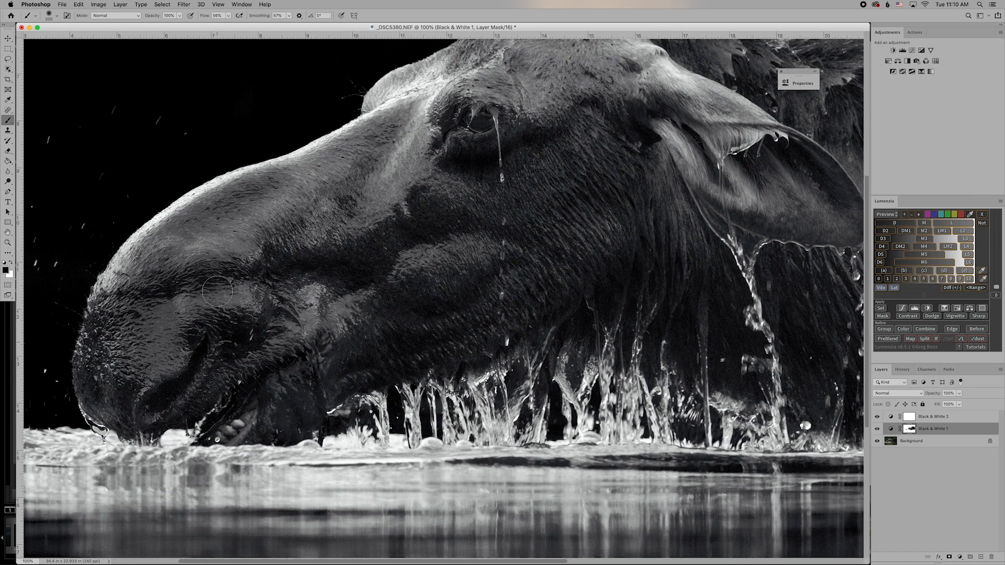
pyautogui.hscroll(4, 469, 334)
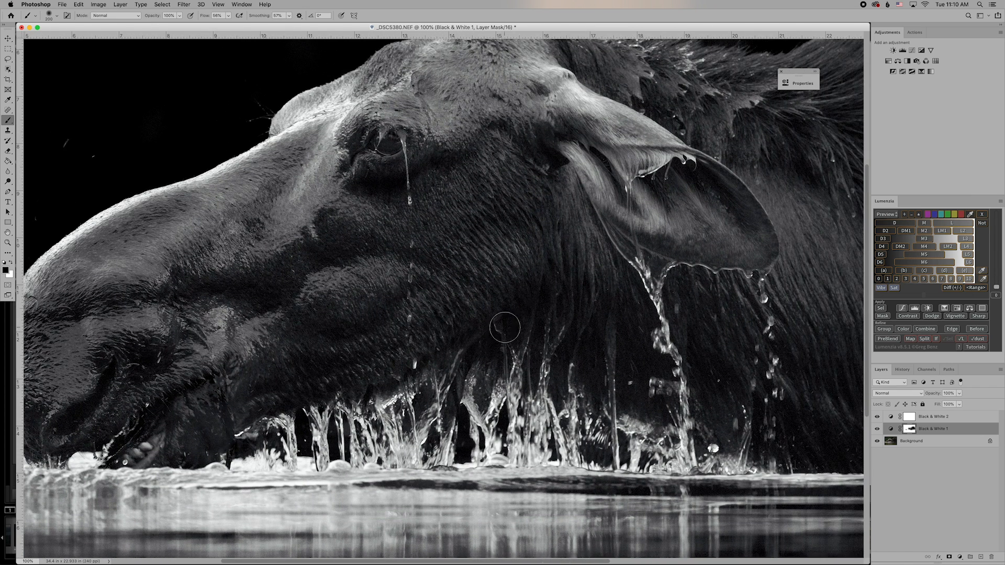
pyautogui.hscroll(9, 476, 354)
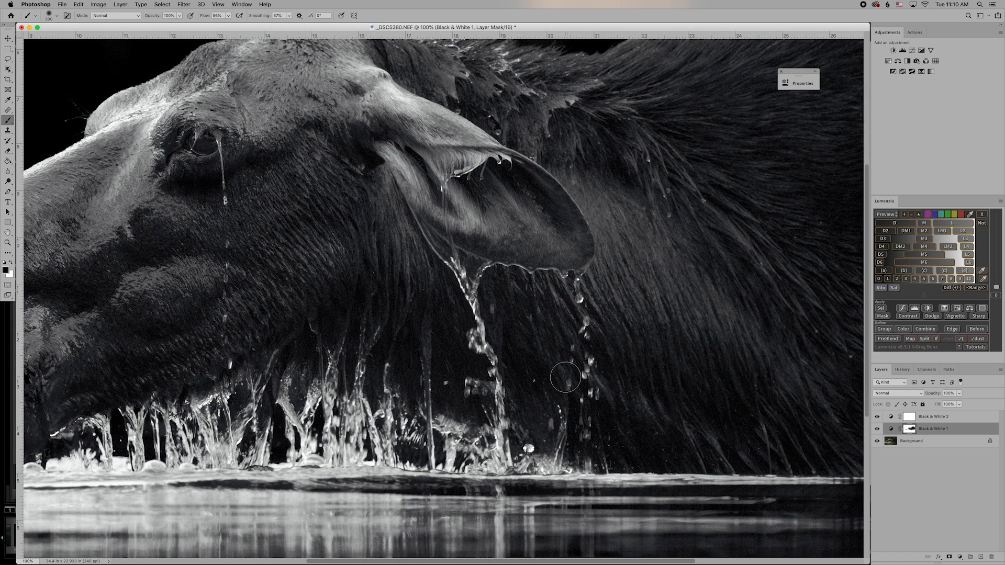
pyautogui.scroll(4, 563, 379)
pyautogui.scroll(4, 565, 377)
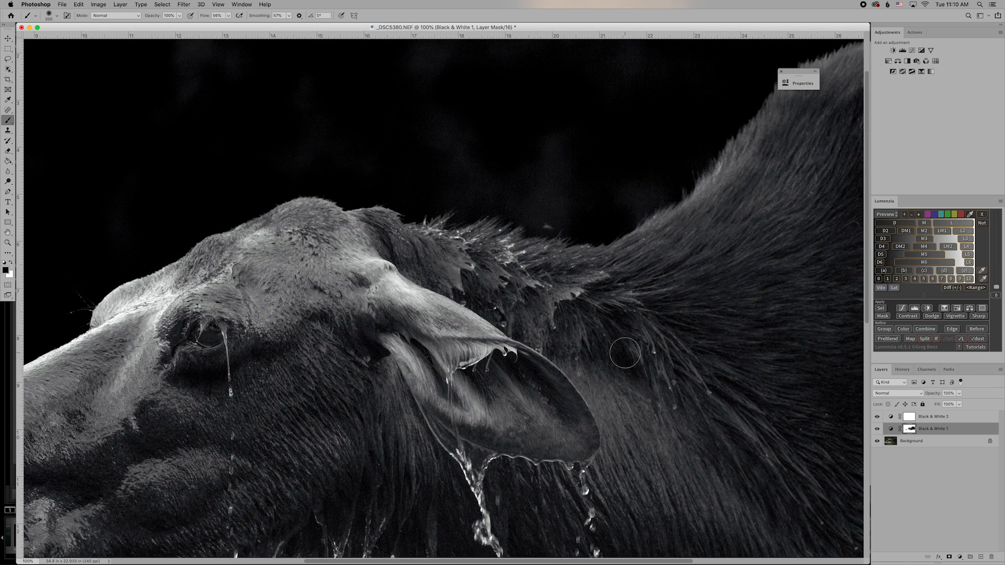
pyautogui.scroll(3, 624, 353)
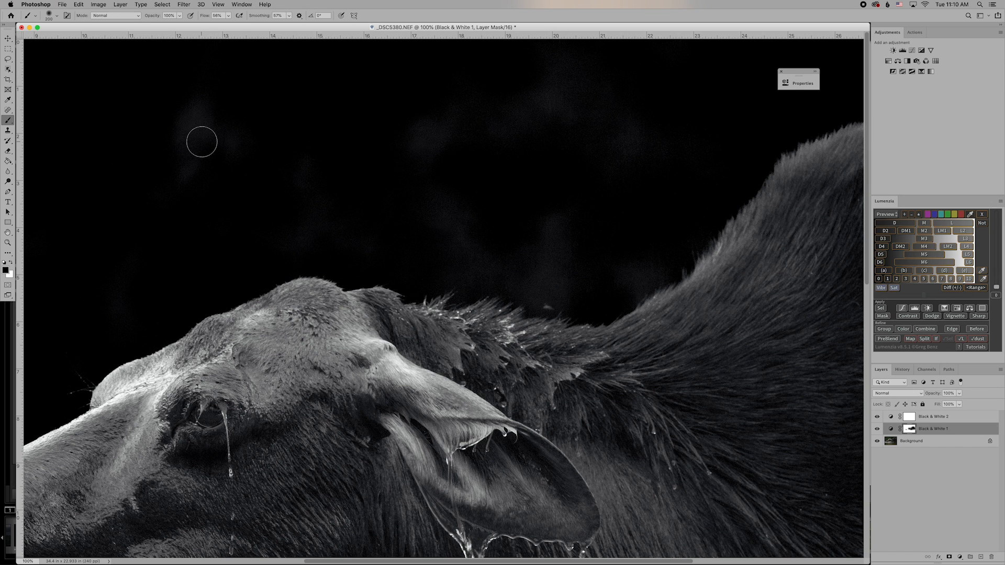
pyautogui.hscroll(-12, 203, 142)
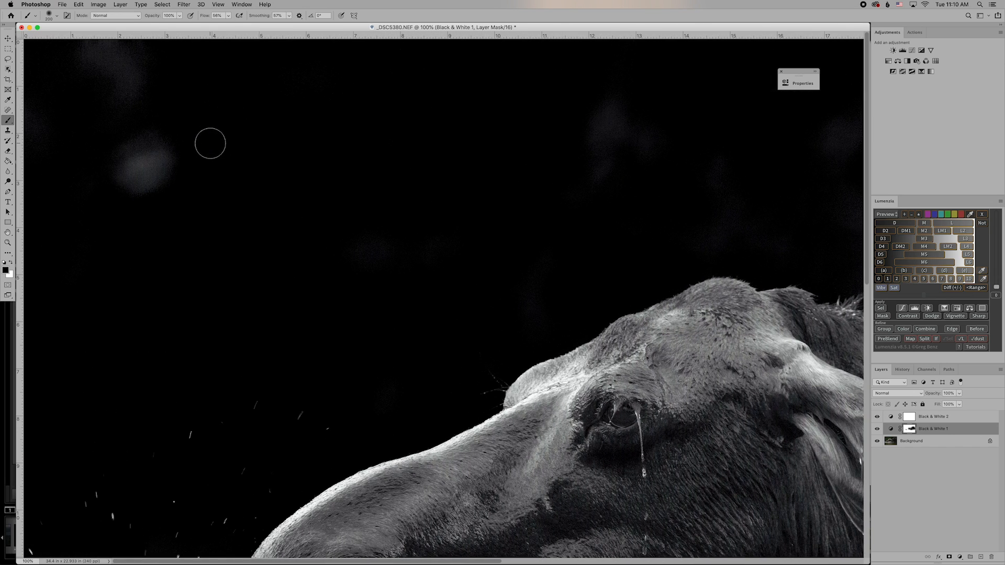
# Zoom out to 33.3%, enlarge the document window, and select the Background layer.
pyautogui.press('super+minus')
pyautogui.press('super+minus')
pyautogui.press('super+minus')
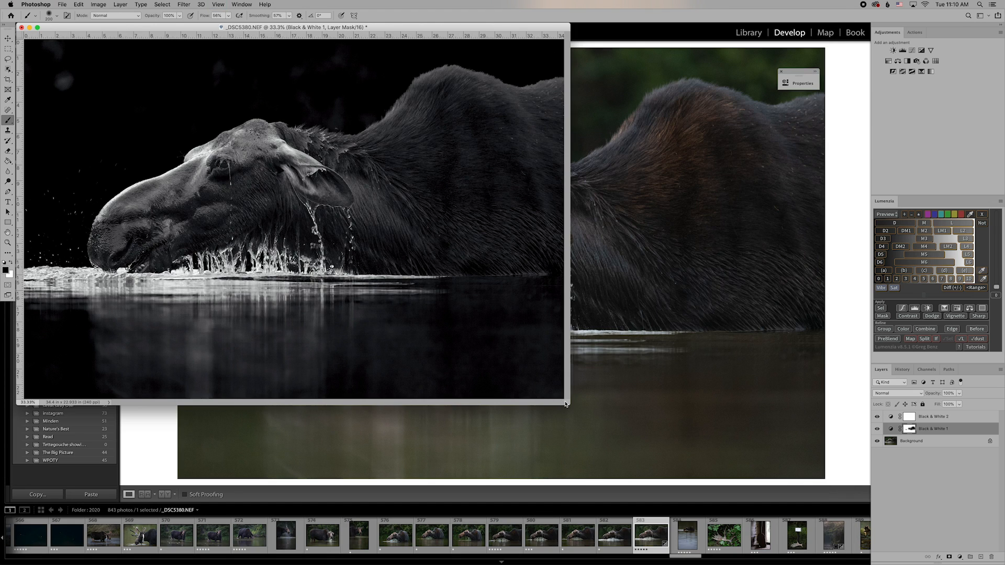
pyautogui.moveTo(565, 404); pyautogui.dragTo(702, 471)
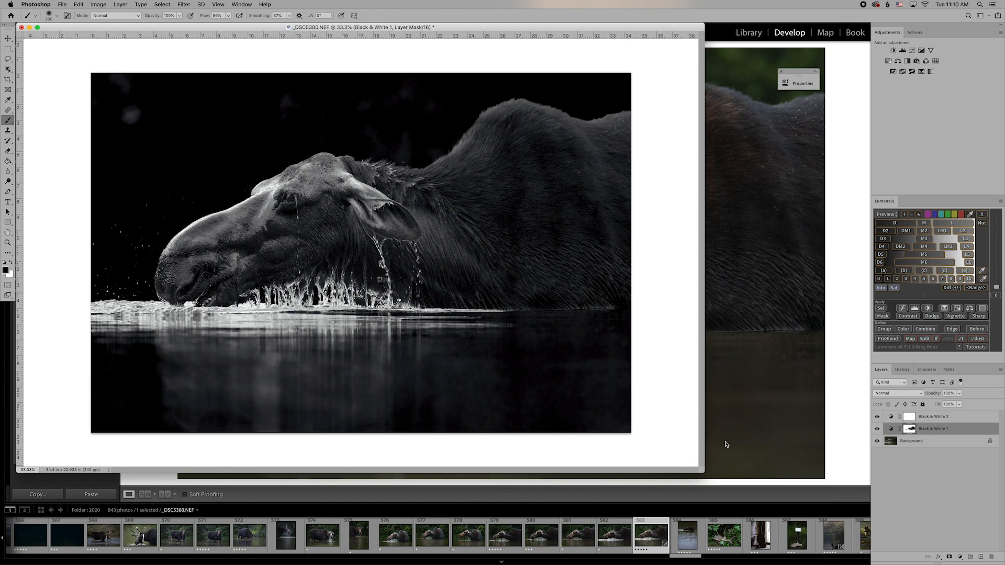
pyautogui.click(919, 443)
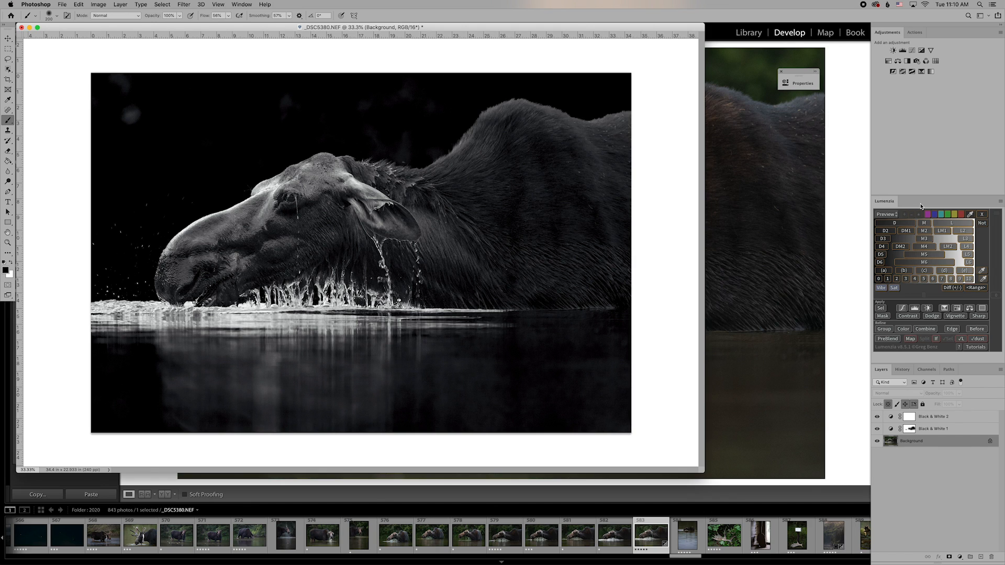
# Create a Soft Light Dodge / Burn layer from Lumenzia and preview the L5 luminosity mask.
pyautogui.click(933, 316)
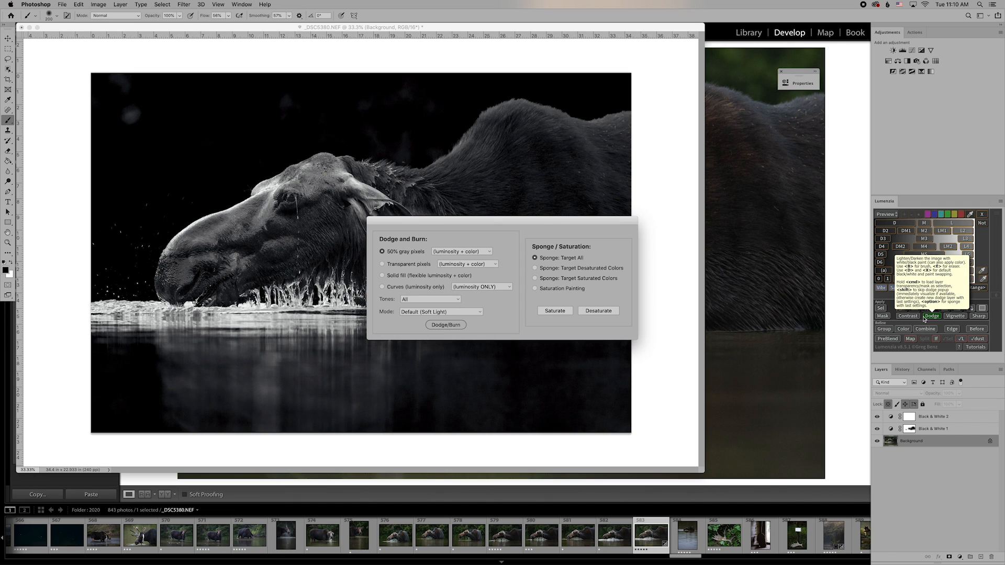
pyautogui.click(446, 325)
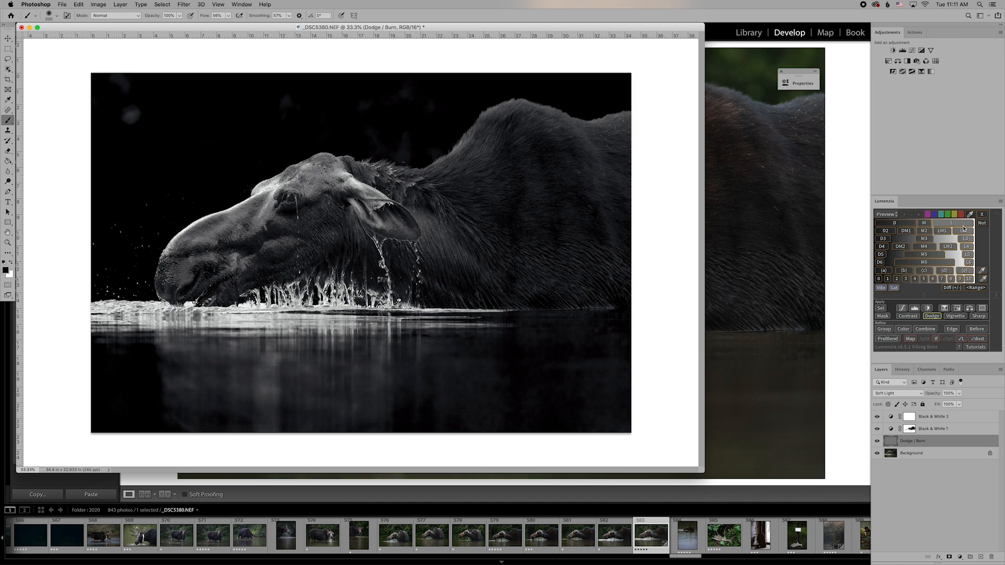
pyautogui.click(969, 255)
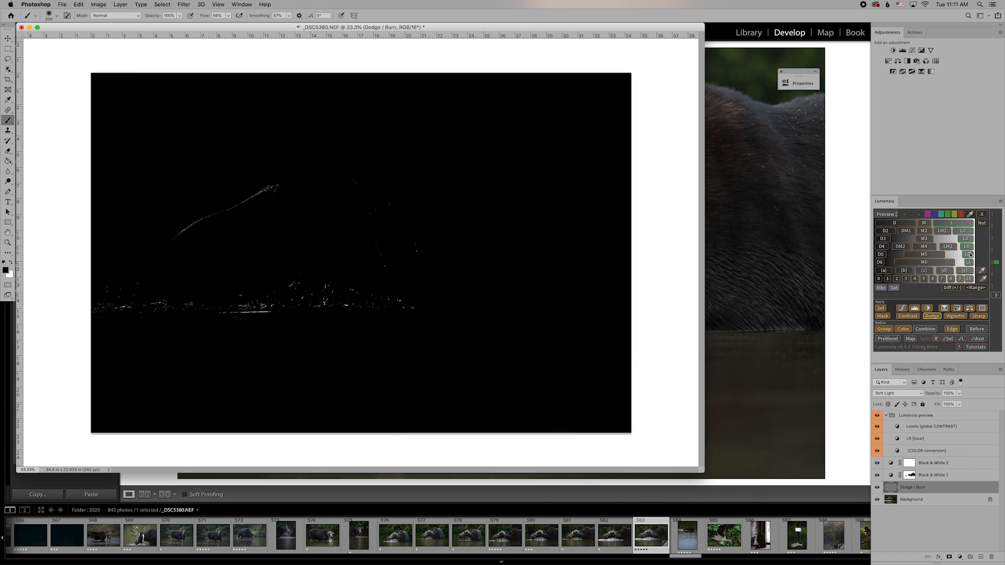
# Compare the L3 and M3 mask previews, raise M3 precision to 5, and load it as a selection.
pyautogui.click(966, 239)
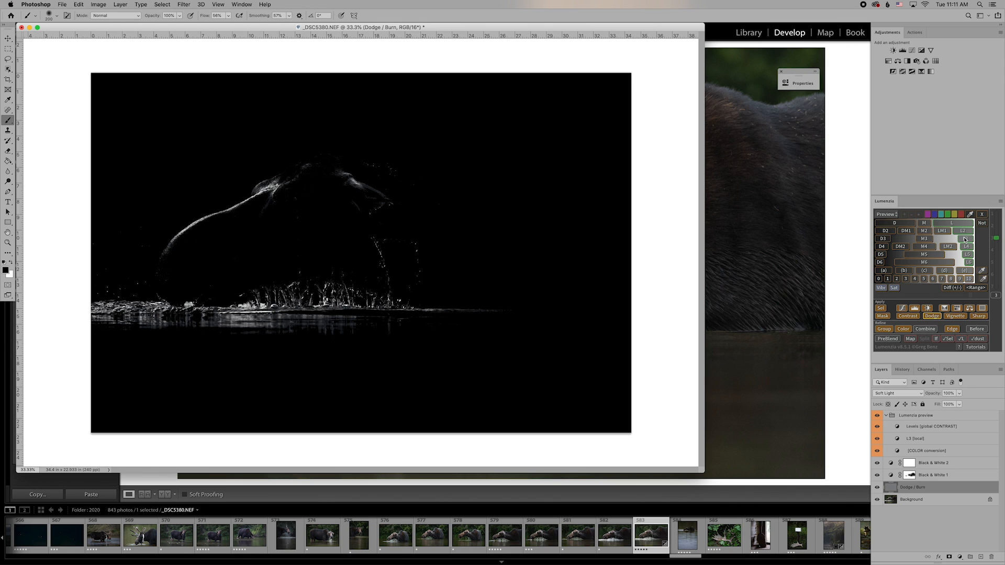
pyautogui.click(925, 240)
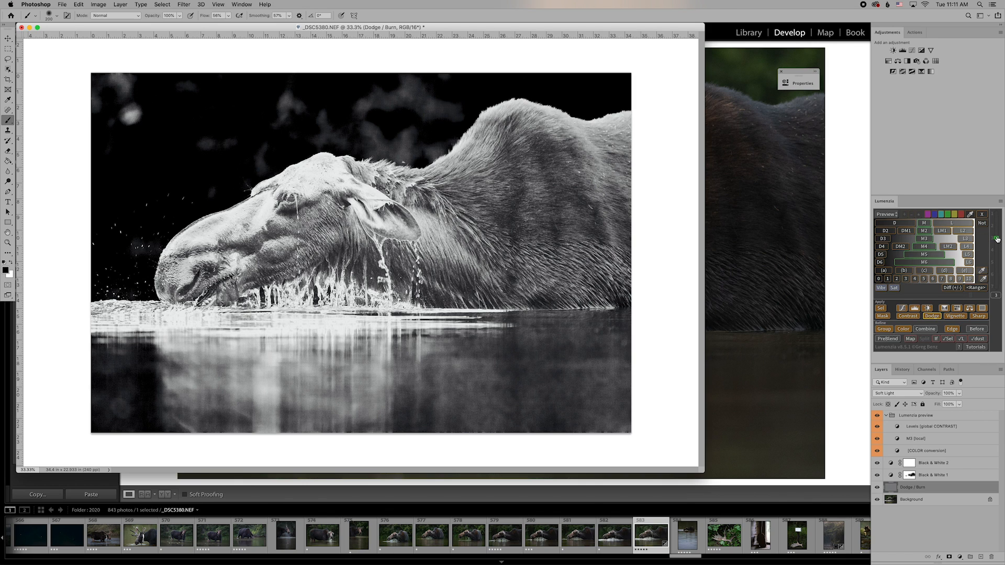
pyautogui.moveTo(996, 239)
pyautogui.mouseDown()
pyautogui.moveTo(998, 267)
pyautogui.moveTo(998, 226)
pyautogui.moveTo(999, 239)
pyautogui.mouseUp()
pyautogui.click(881, 313)
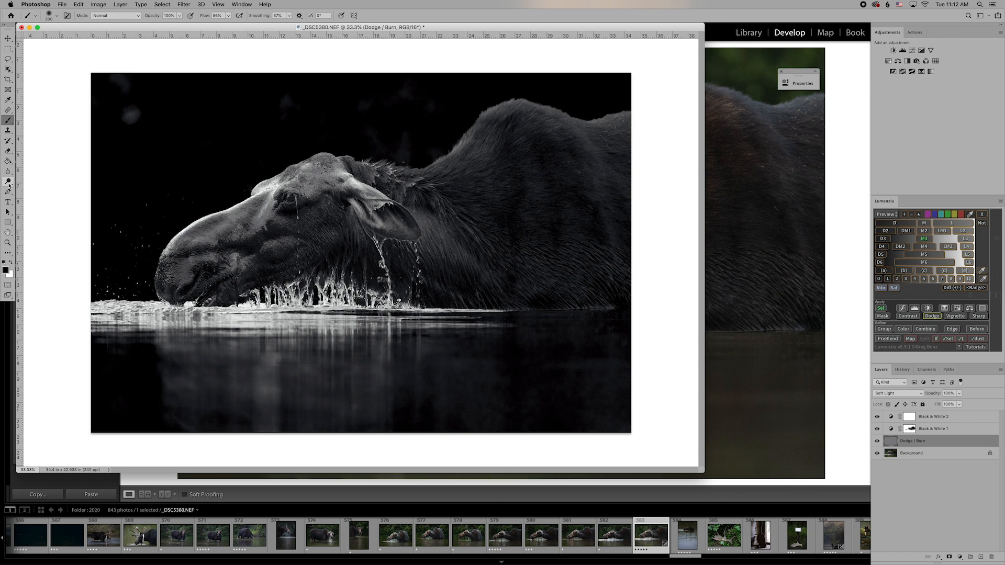
# Switch to the Burn Tool on the Midtones range and darken the faint upper-left background blobs.
pyautogui.click(10, 185)
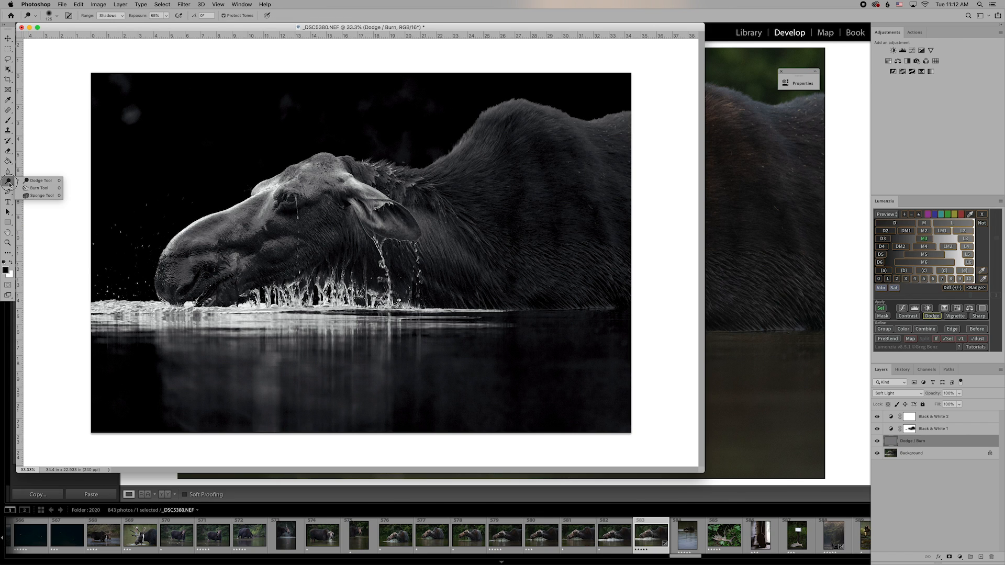
pyautogui.click(43, 192)
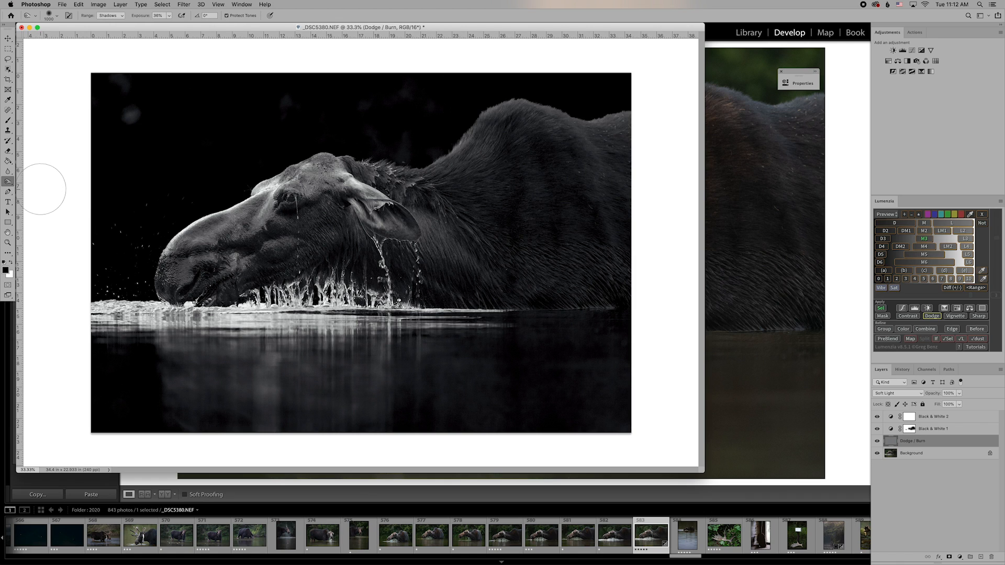
pyautogui.click(107, 16)
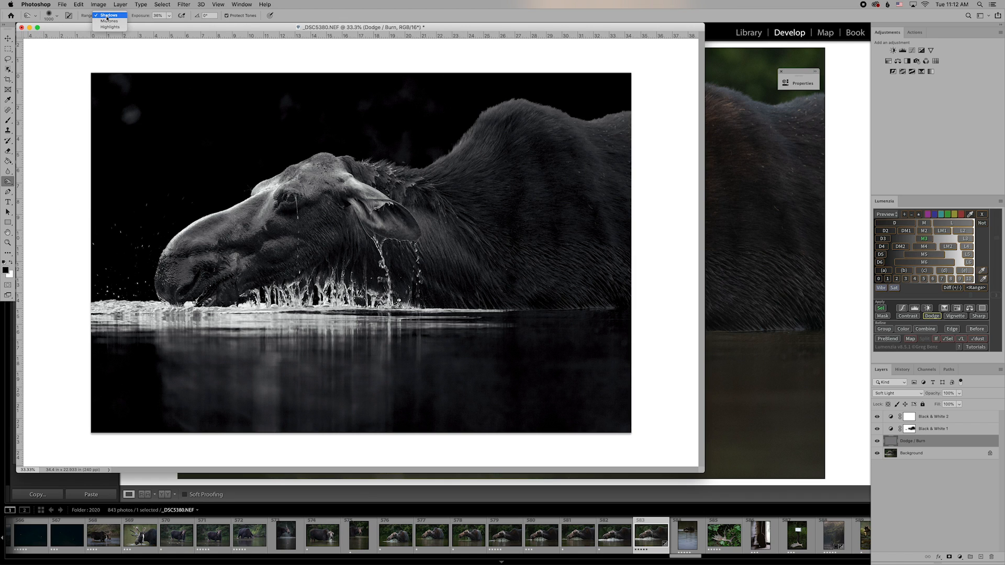
pyautogui.click(107, 23)
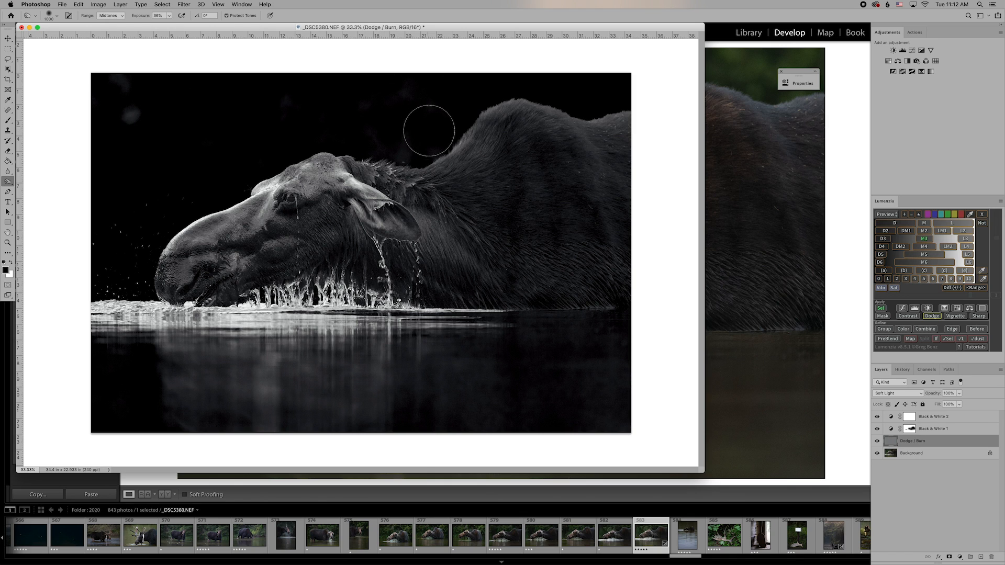
pyautogui.moveTo(130, 111); pyautogui.dragTo(135, 90)
# At 66.7% zoom with a 400 brush, burn the faint grey patches across the background.
pyautogui.press('super+plus')
pyautogui.press('super+plus')
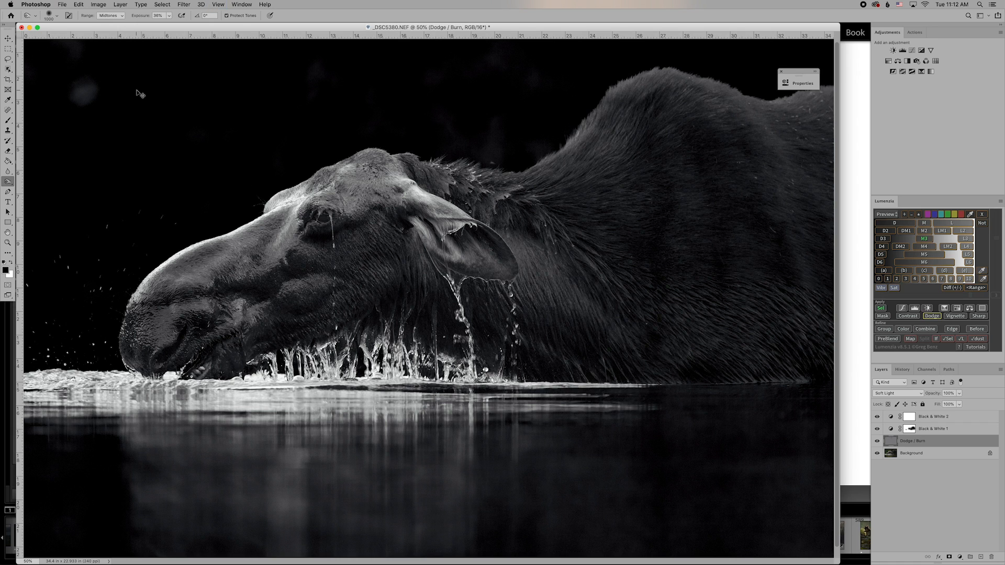
pyautogui.hscroll(-5, 137, 92)
pyautogui.scroll(2, 137, 93)
pyautogui.scroll(3, 137, 93)
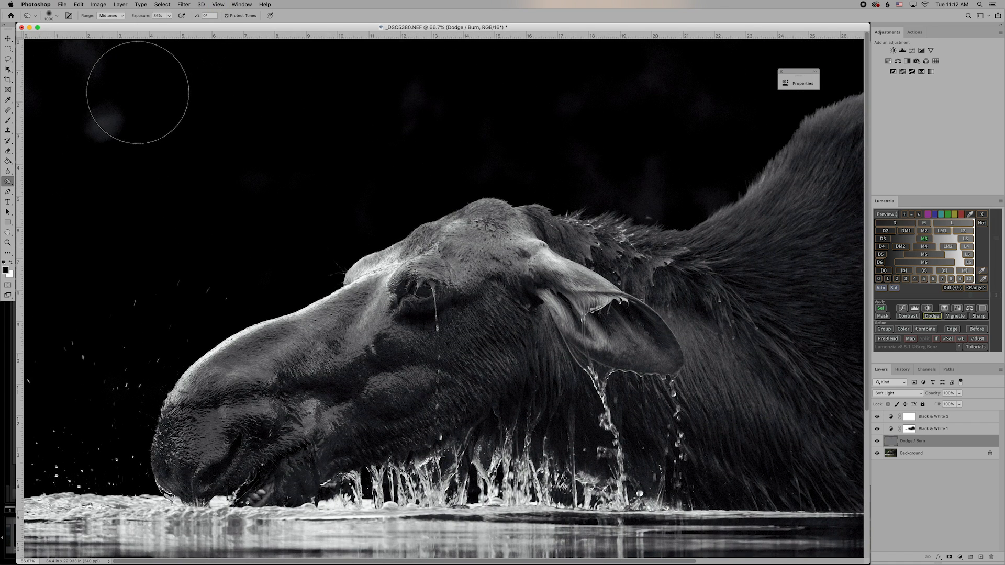
pyautogui.press('[')
pyautogui.press('[')
pyautogui.press('[')
pyautogui.press('[')
pyautogui.press('[')
pyautogui.press('[')
pyautogui.moveTo(128, 114)
pyautogui.mouseDown()
pyautogui.moveTo(73, 119)
pyautogui.moveTo(110, 105)
pyautogui.moveTo(104, 127)
pyautogui.moveTo(84, 65)
pyautogui.moveTo(55, 34)
pyautogui.moveTo(105, 56)
pyautogui.moveTo(77, 54)
pyautogui.moveTo(85, 68)
pyautogui.moveTo(50, 40)
pyautogui.moveTo(119, 48)
pyautogui.moveTo(57, 57)
pyautogui.moveTo(110, 68)
pyautogui.mouseUp()
pyautogui.moveTo(410, 83); pyautogui.dragTo(421, 114)
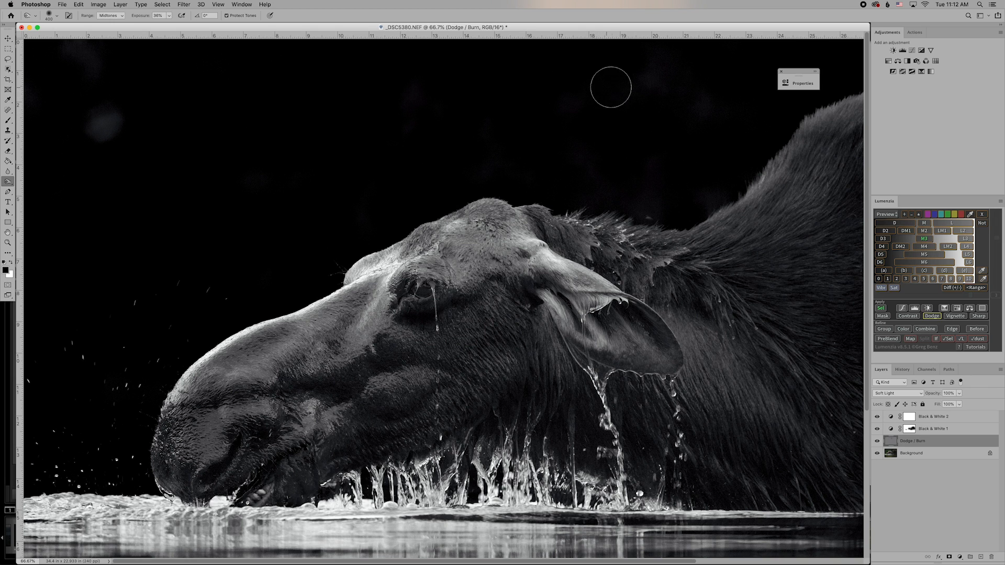
pyautogui.moveTo(657, 67)
pyautogui.mouseDown()
pyautogui.moveTo(666, 70)
pyautogui.moveTo(641, 86)
pyautogui.mouseUp()
pyautogui.moveTo(706, 110)
pyautogui.mouseDown()
pyautogui.moveTo(696, 117)
pyautogui.moveTo(714, 112)
pyautogui.moveTo(646, 74)
pyautogui.moveTo(607, 85)
pyautogui.moveTo(563, 117)
pyautogui.moveTo(572, 164)
pyautogui.moveTo(498, 162)
pyautogui.moveTo(508, 173)
pyautogui.mouseUp()
pyautogui.moveTo(419, 94)
pyautogui.mouseDown()
pyautogui.moveTo(413, 116)
pyautogui.moveTo(424, 85)
pyautogui.moveTo(408, 142)
pyautogui.mouseUp()
pyautogui.moveTo(349, 227); pyautogui.dragTo(334, 225)
pyautogui.moveTo(248, 174)
pyautogui.mouseDown()
pyautogui.moveTo(234, 166)
pyautogui.moveTo(281, 191)
pyautogui.mouseUp()
pyautogui.moveTo(109, 117); pyautogui.dragTo(133, 128)
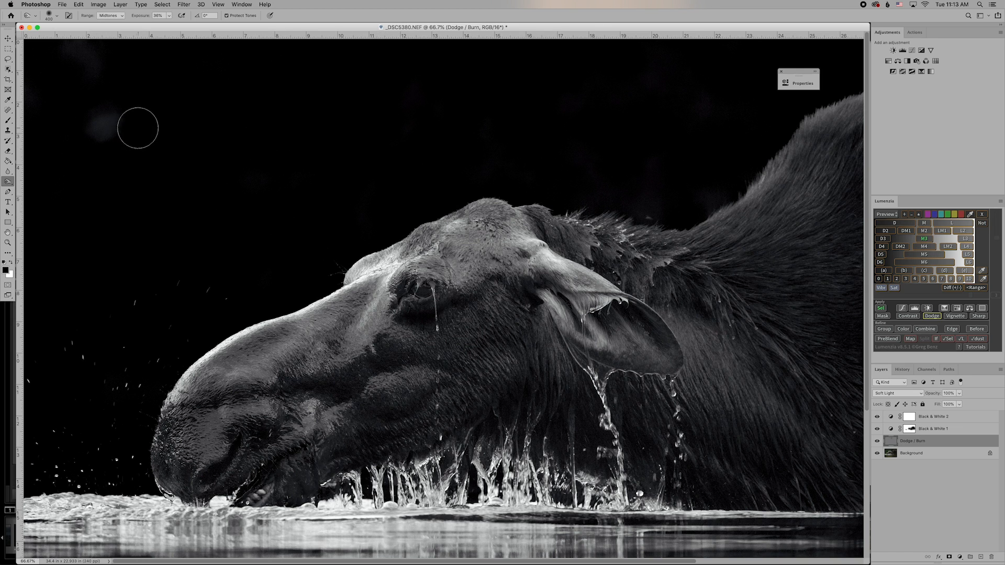
# Switch burning to the Shadows range, enlarge the brush to 700, and zoom in closer.
pyautogui.click(124, 17)
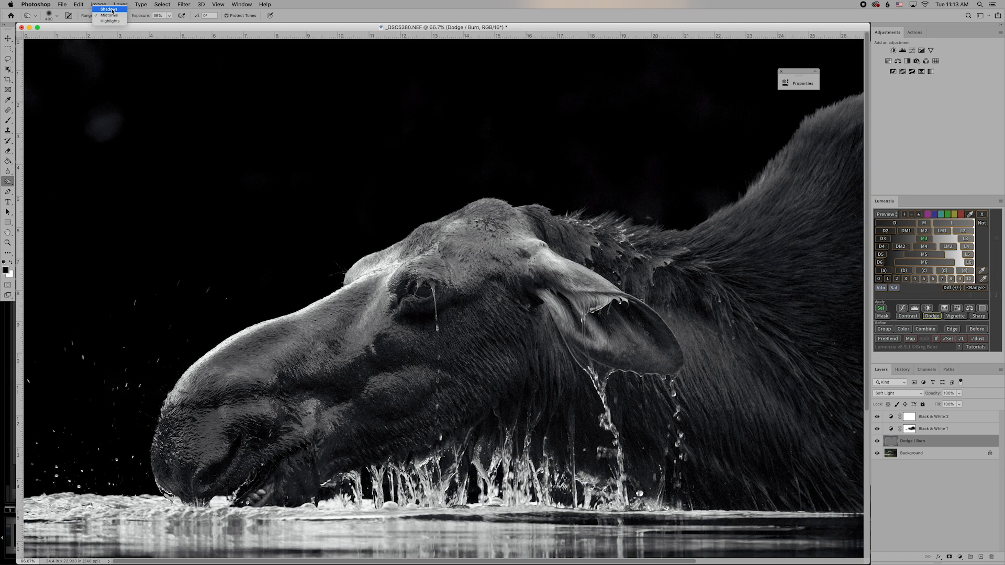
pyautogui.click(112, 10)
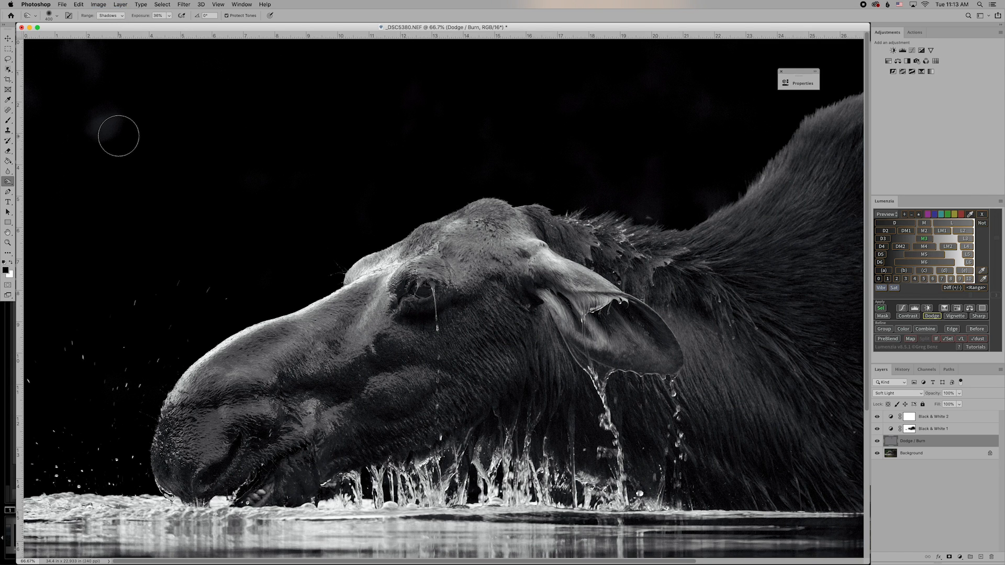
pyautogui.press(']')
pyautogui.press(']')
pyautogui.press(']')
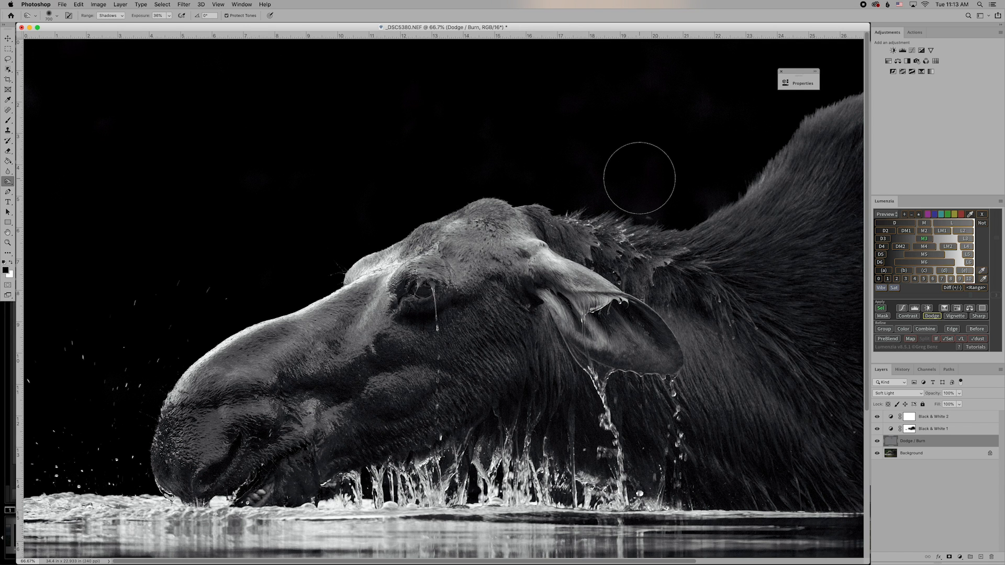
pyautogui.press('super+equal')
pyautogui.press('super+equal')
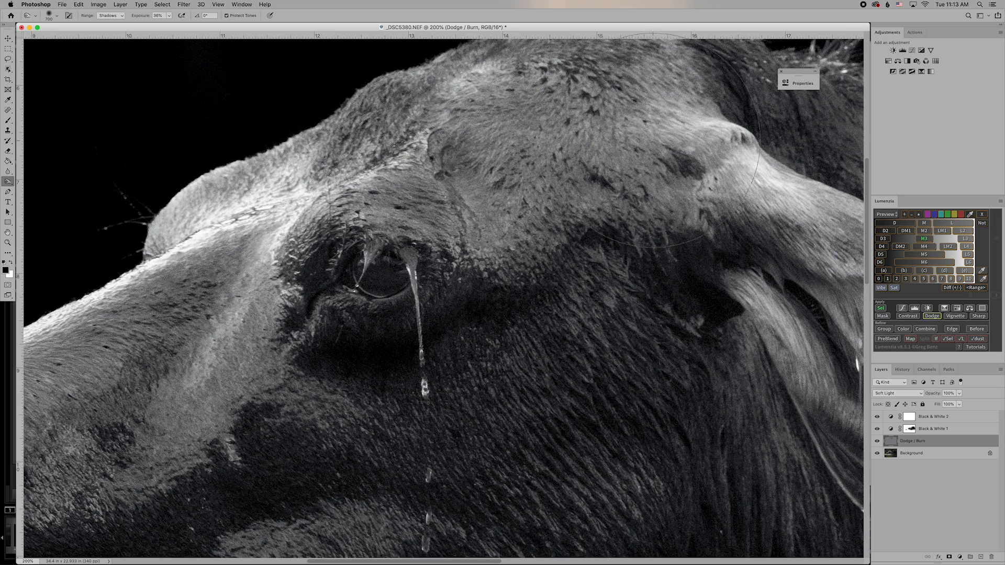
# Burn the grey patches above the head and along the back, switching brush size between 200 and 600.
pyautogui.scroll(5, 664, 168)
pyautogui.hscroll(5, 652, 140)
pyautogui.scroll(2, 652, 141)
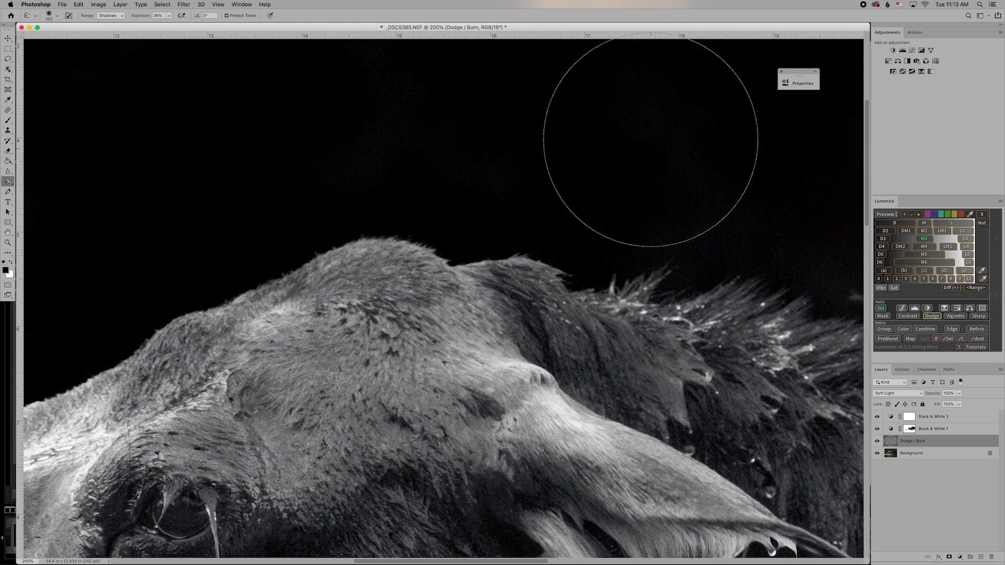
pyautogui.moveTo(538, 142)
pyautogui.mouseDown()
pyautogui.moveTo(359, 86)
pyautogui.moveTo(572, 124)
pyautogui.moveTo(462, 106)
pyautogui.moveTo(285, 108)
pyautogui.moveTo(485, 99)
pyautogui.moveTo(591, 121)
pyautogui.mouseUp()
pyautogui.hscroll(3, 586, 119)
pyautogui.hscroll(6, 583, 117)
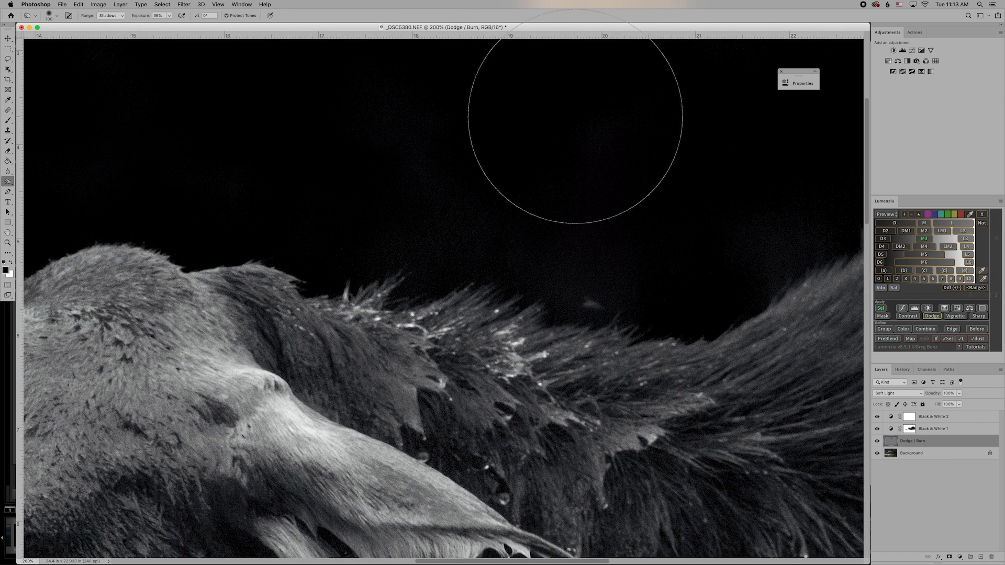
pyautogui.press('[')
pyautogui.press('[')
pyautogui.press('[')
pyautogui.press('[')
pyautogui.press('[')
pyautogui.press('[')
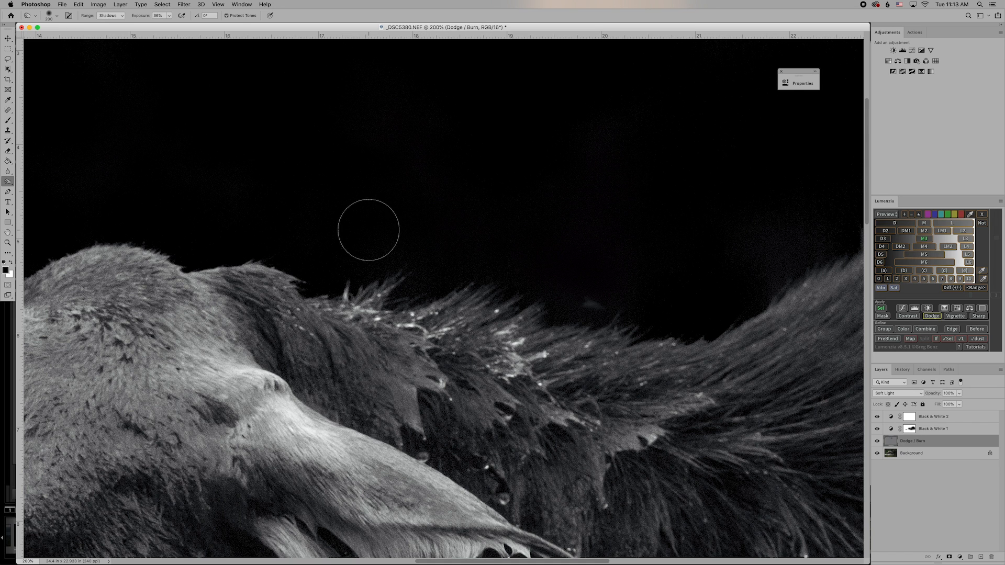
pyautogui.hscroll(5, 550, 227)
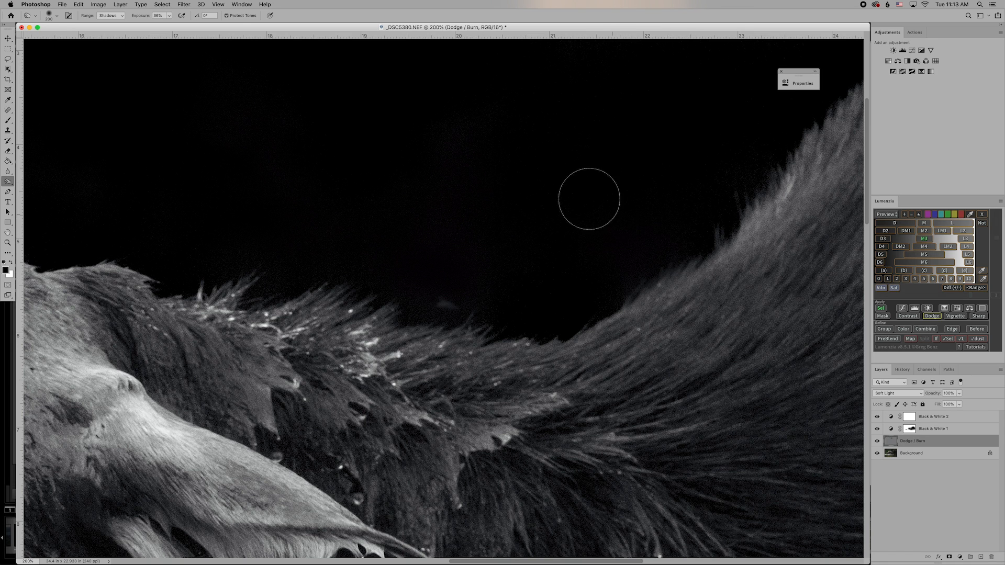
pyautogui.scroll(10, 478, 122)
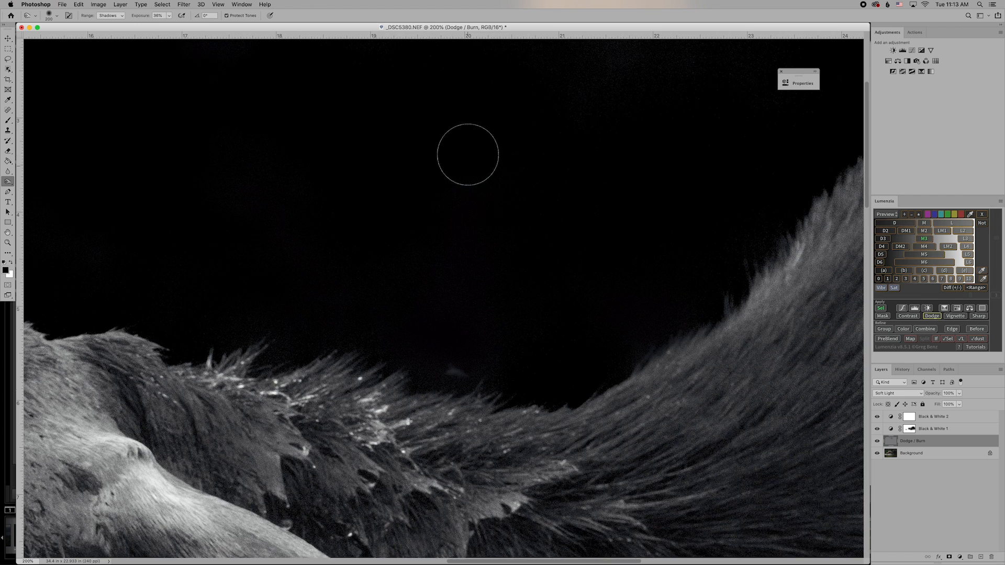
pyautogui.press(']')
pyautogui.press(']')
pyautogui.press(']')
pyautogui.press(']')
pyautogui.press(']')
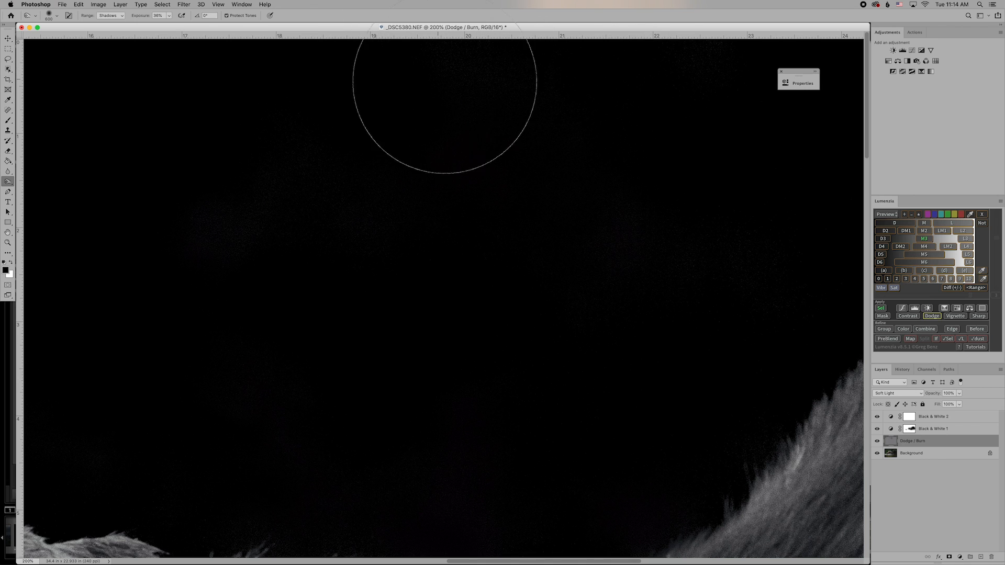
pyautogui.scroll(-5, 450, 89)
pyautogui.hscroll(5, 450, 89)
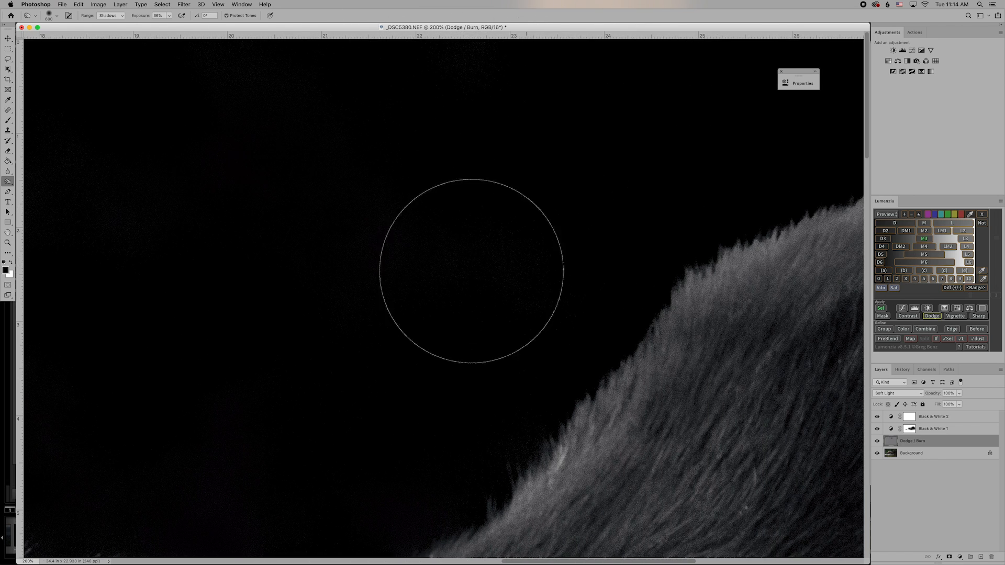
pyautogui.hscroll(15, 224, 93)
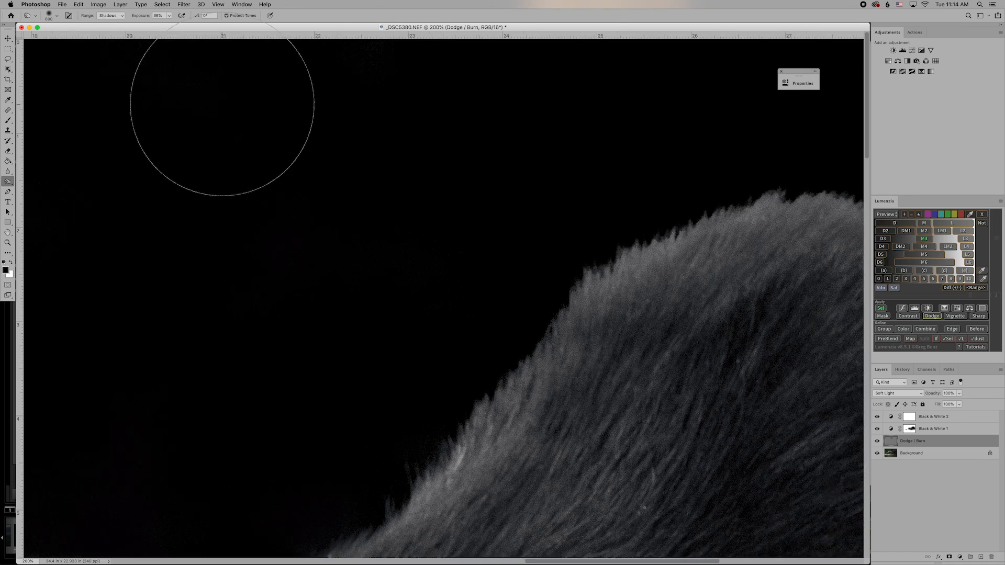
pyautogui.hscroll(-13, 223, 105)
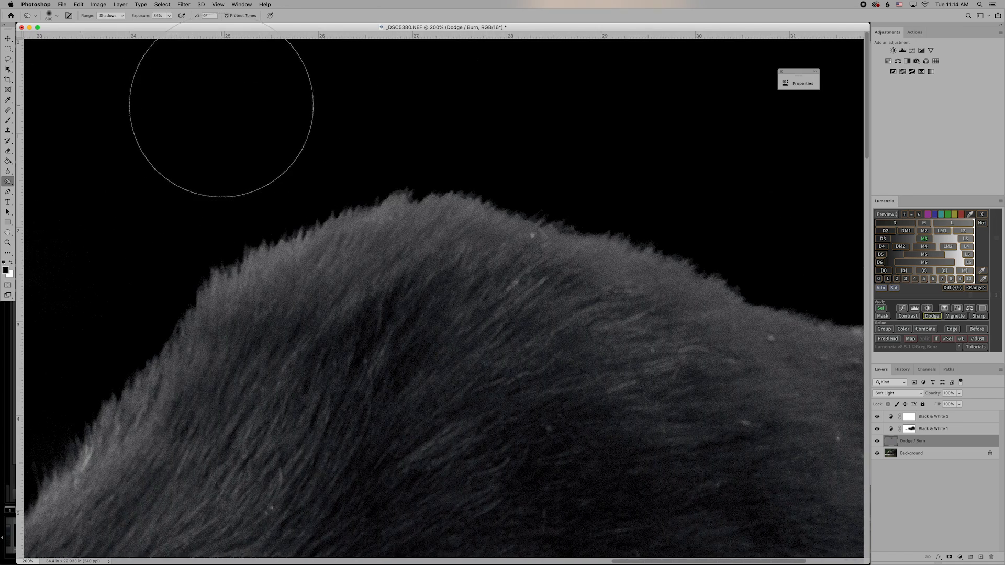
pyautogui.hscroll(-4, 219, 107)
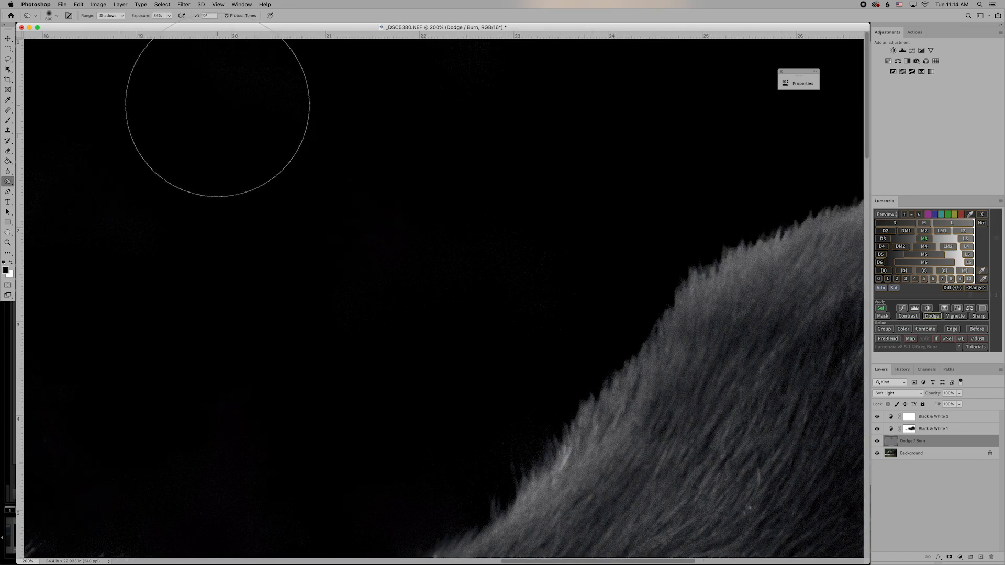
pyautogui.hscroll(-9, 325, 125)
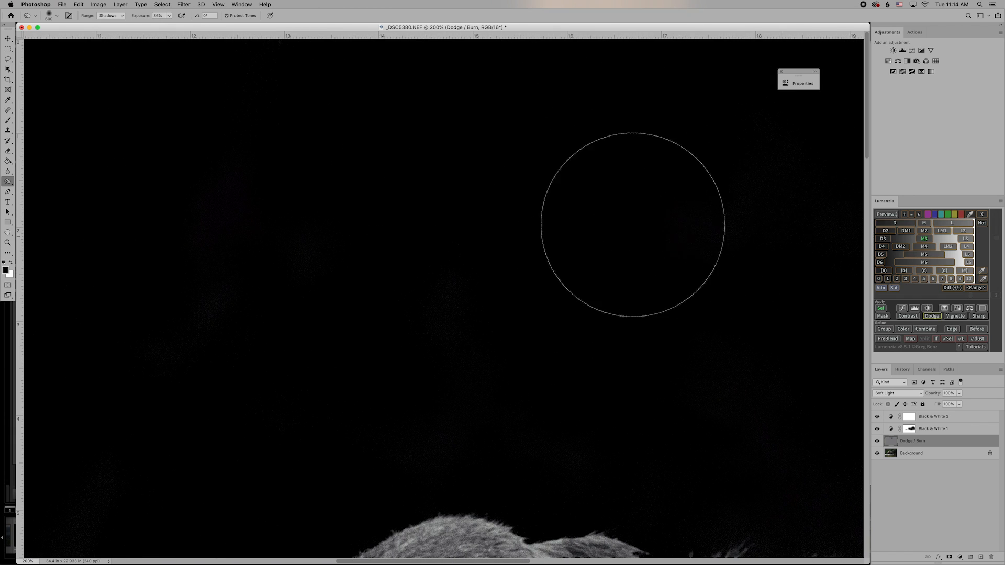
pyautogui.hscroll(-5, 136, 68)
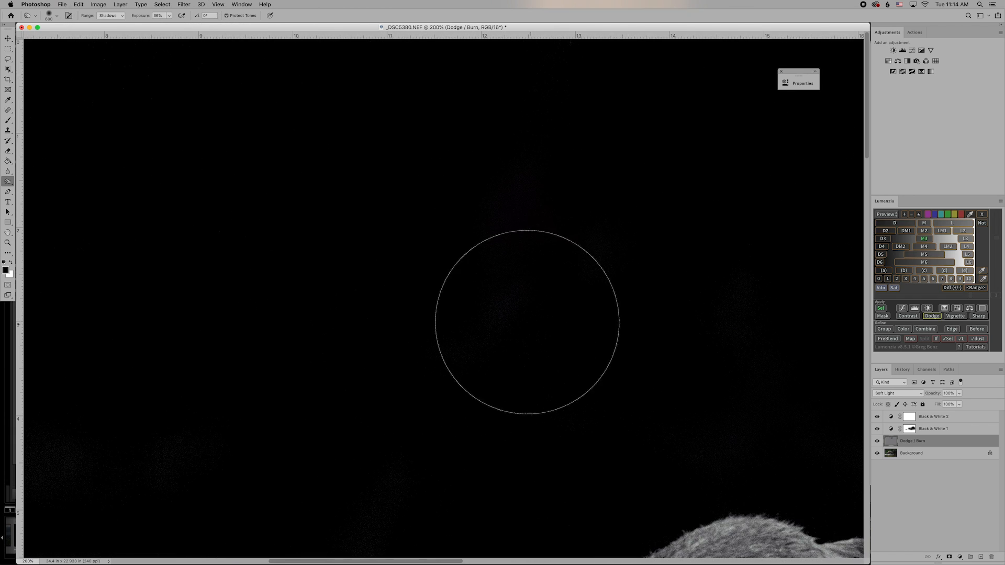
pyautogui.hscroll(-14, 154, 176)
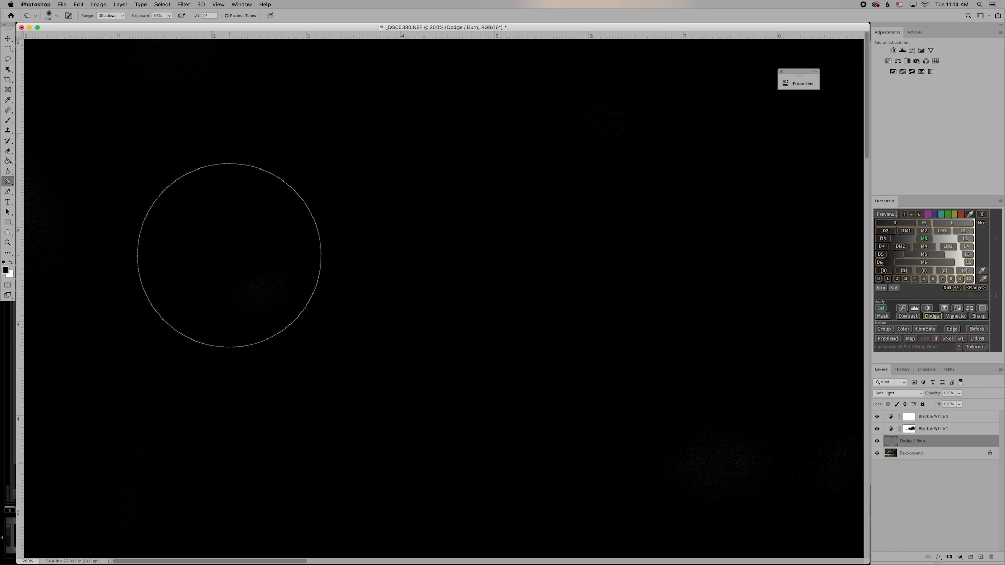
pyautogui.hscroll(15, 219, 254)
pyautogui.hscroll(-6, 218, 254)
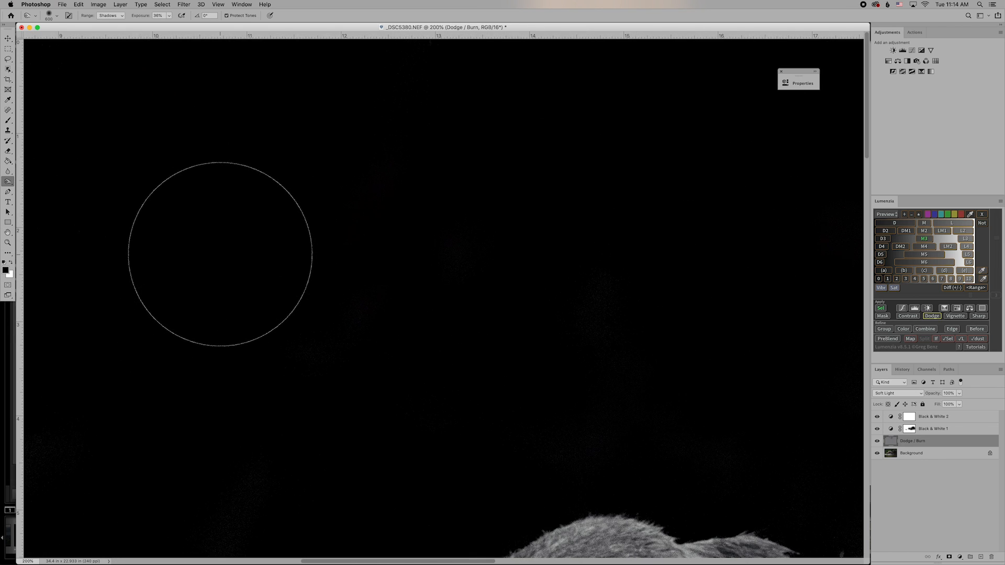
pyautogui.hscroll(8, 249, 227)
pyautogui.hscroll(14, 250, 230)
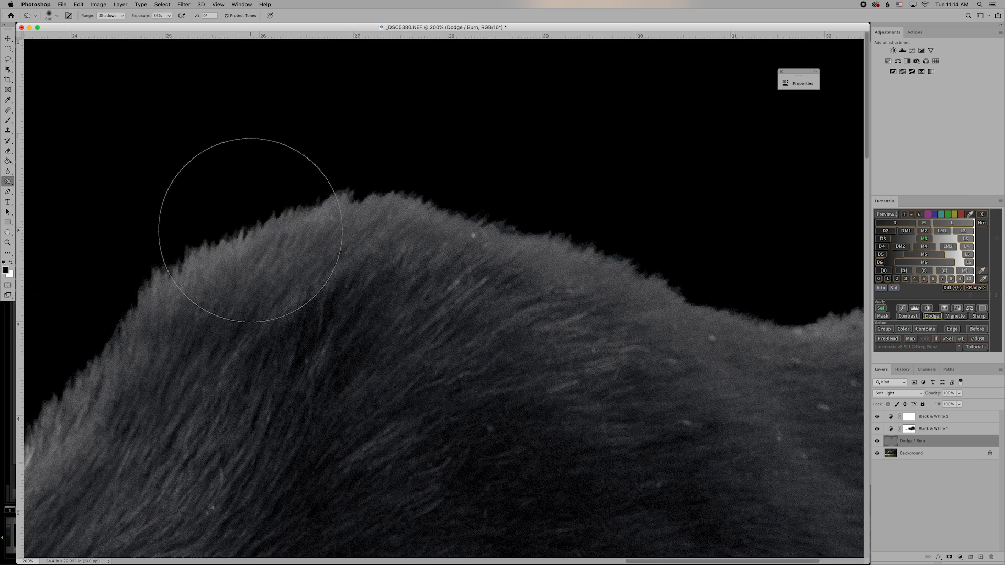
pyautogui.hscroll(-12, 249, 229)
pyautogui.hscroll(-3, 249, 230)
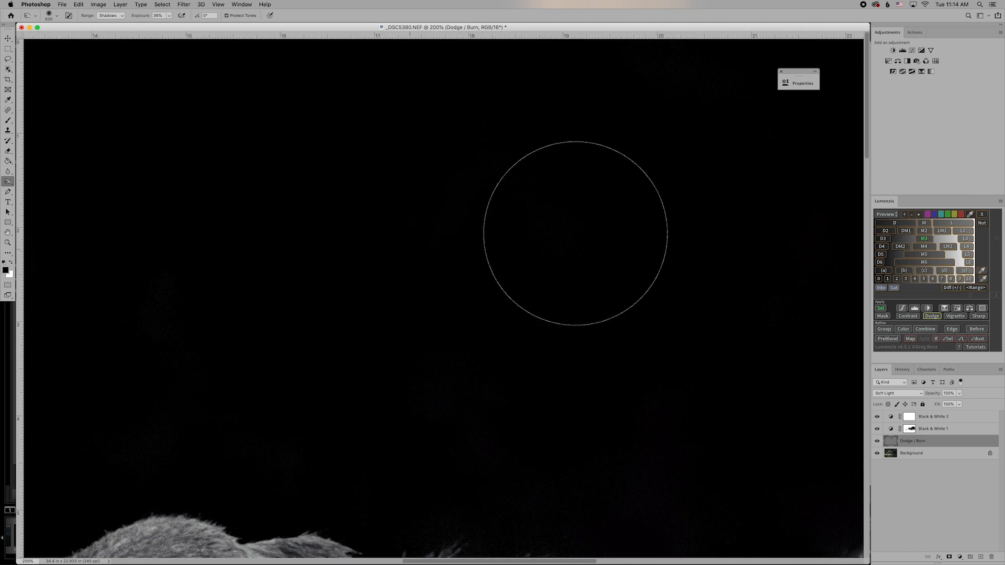
pyautogui.hscroll(20, 439, 233)
pyautogui.hscroll(20, 439, 233)
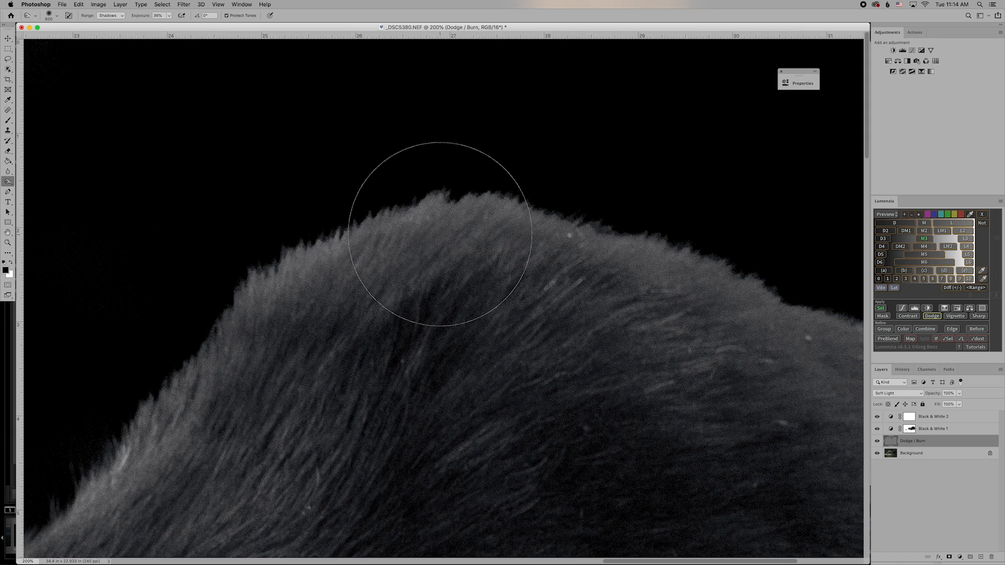
pyautogui.hscroll(-12, 435, 233)
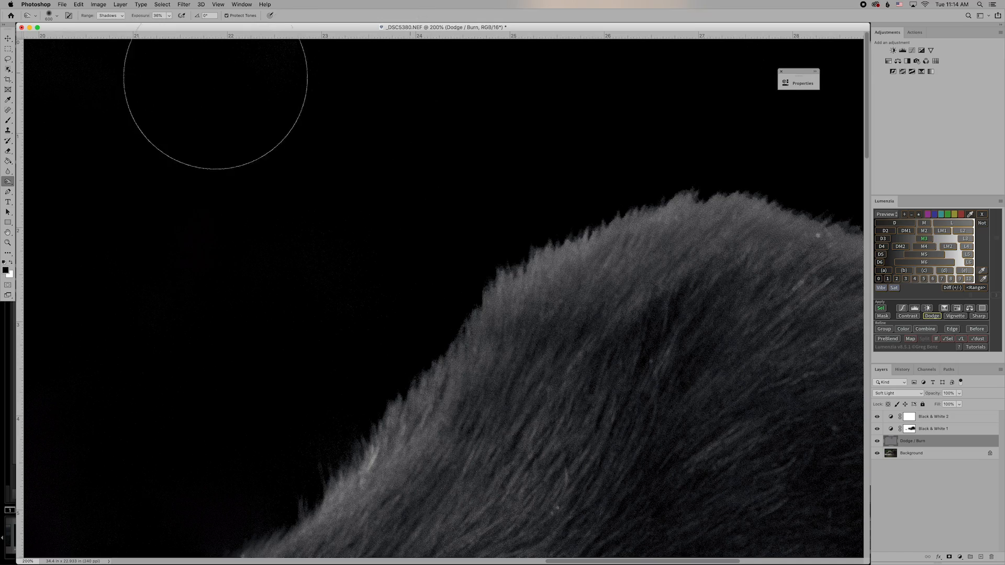
pyautogui.hscroll(13, 325, 78)
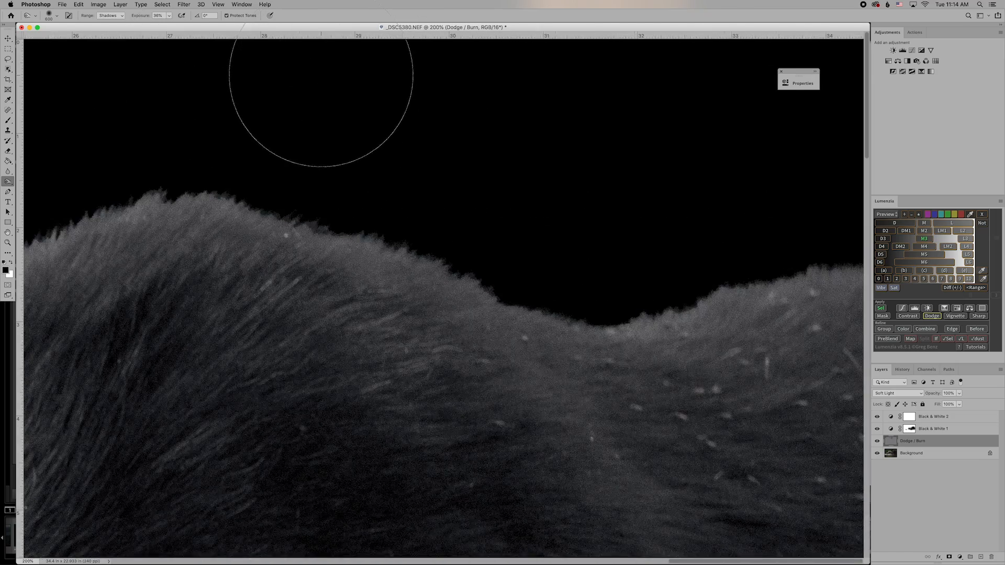
pyautogui.scroll(-8, 322, 78)
pyautogui.hscroll(4, 322, 78)
pyautogui.scroll(-1, 320, 87)
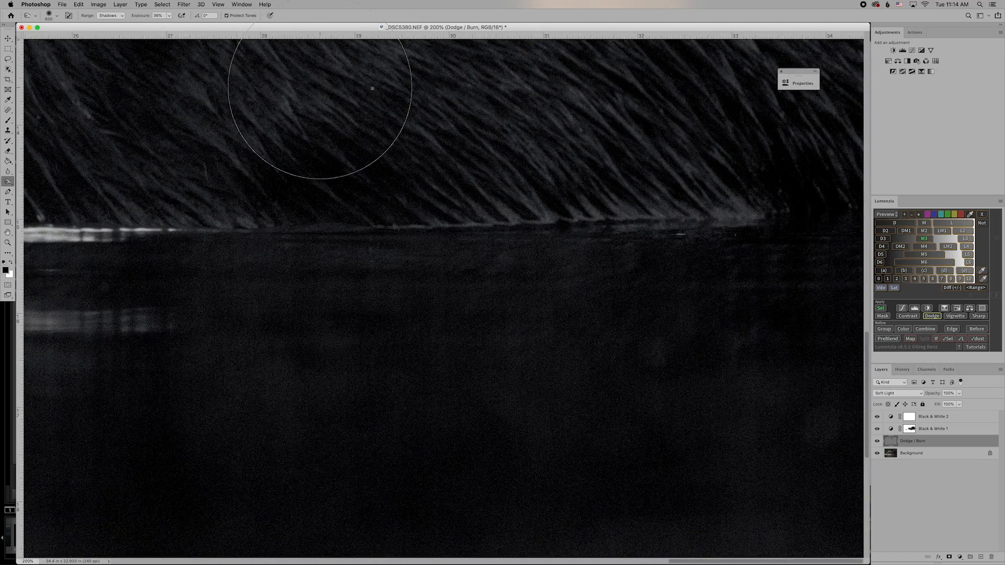
# Review the image at 33.3% in a larger window, set the brush to 1200, then zoom to 100%.
pyautogui.press('super+0')
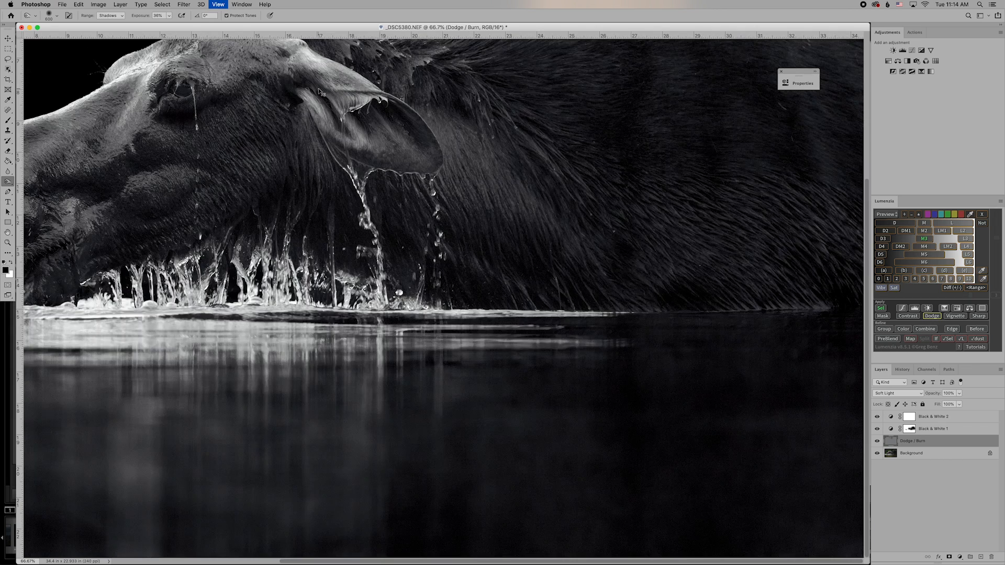
pyautogui.press('super+minus')
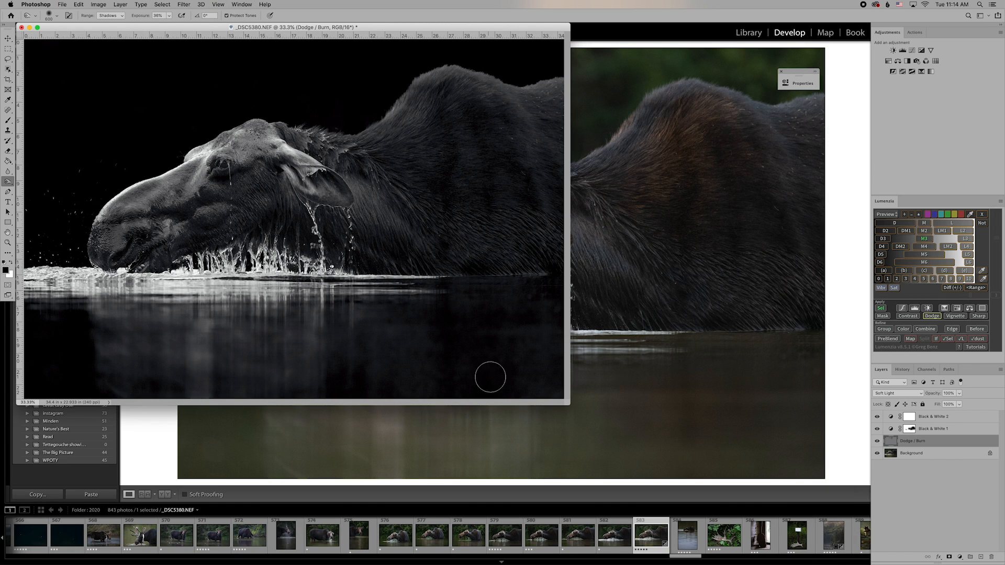
pyautogui.moveTo(564, 406); pyautogui.dragTo(658, 447)
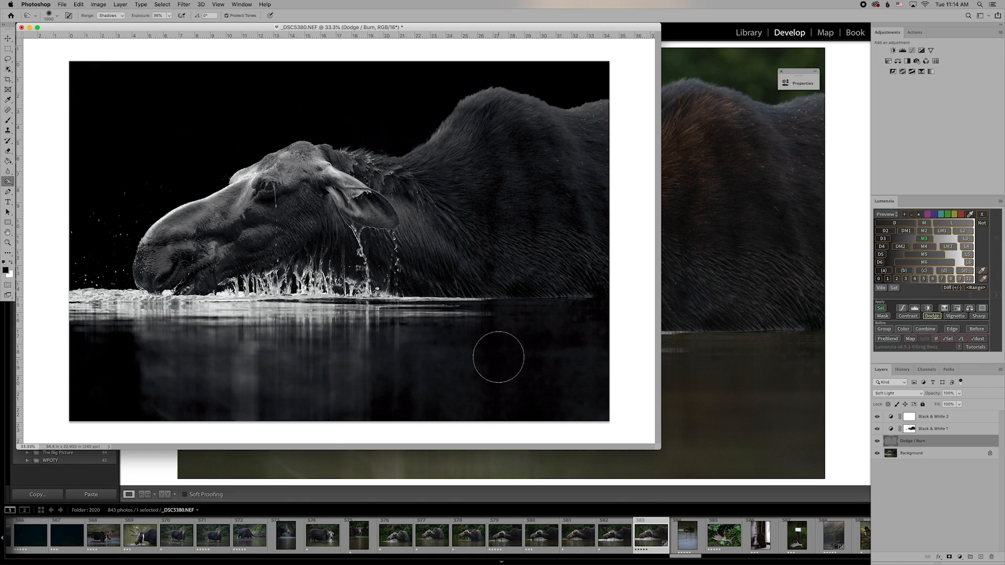
pyautogui.press(']')
pyautogui.press(']')
pyautogui.press('super+plus')
pyautogui.press('super+plus')
pyautogui.press('super+plus')
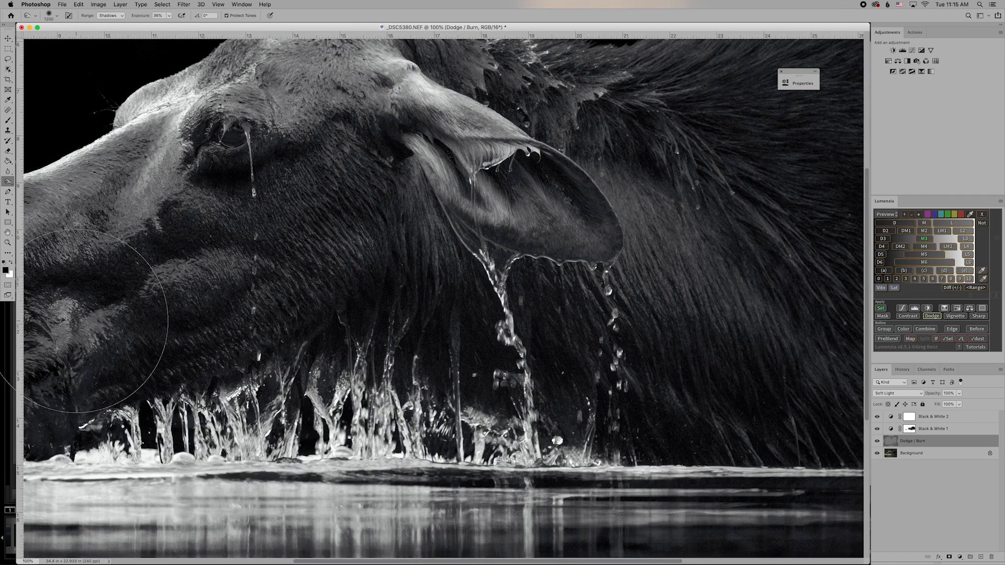
# Zoom out to 33.3% with an enlarged document window and select the Background layer.
pyautogui.hscroll(-10, 75, 322)
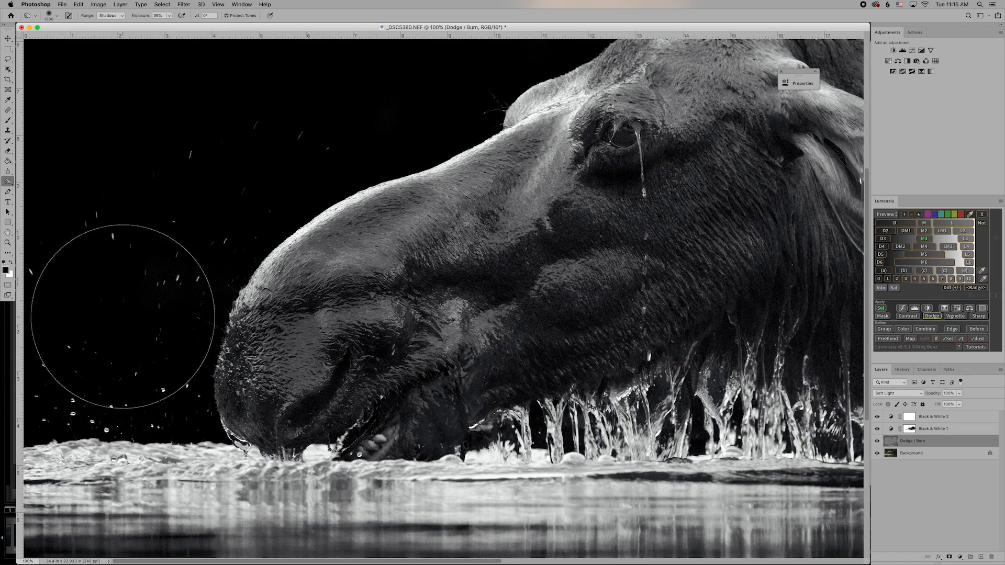
pyautogui.scroll(10, 130, 303)
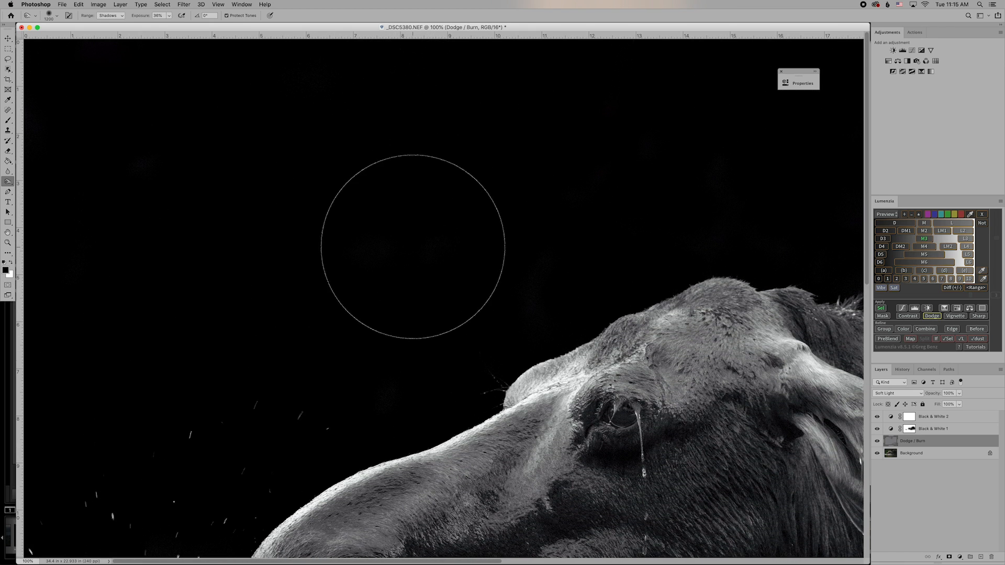
pyautogui.scroll(-3, 348, 248)
pyautogui.scroll(-10, 341, 250)
pyautogui.hscroll(15, 341, 251)
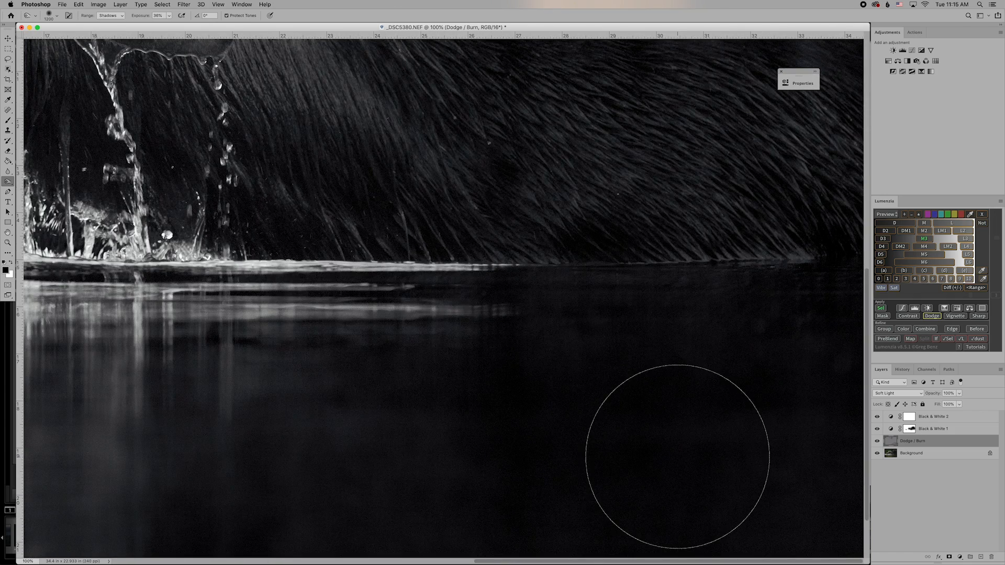
pyautogui.press('super+minus')
pyautogui.press('super+minus')
pyautogui.press('super+minus')
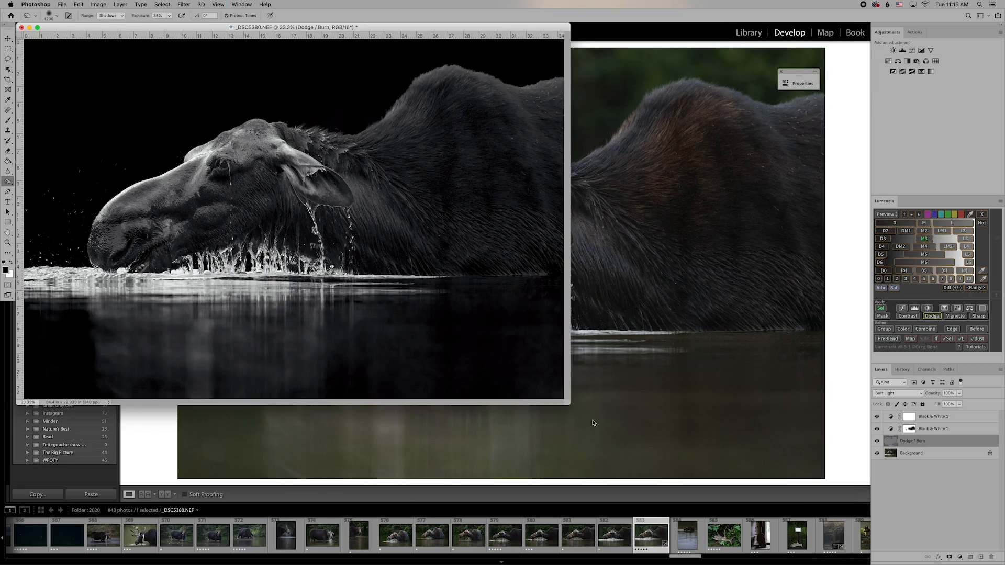
pyautogui.moveTo(571, 401); pyautogui.dragTo(759, 475)
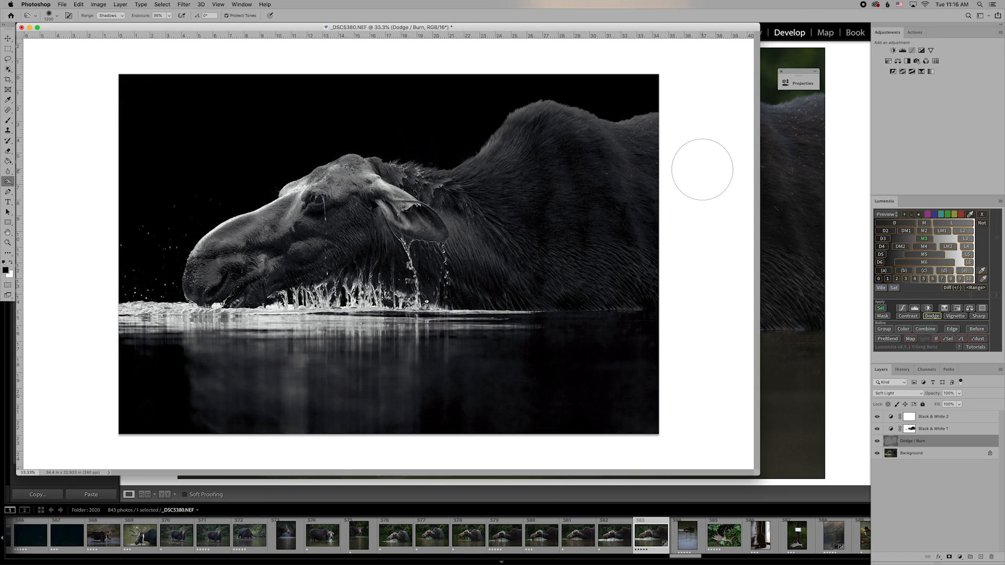
pyautogui.click(926, 457)
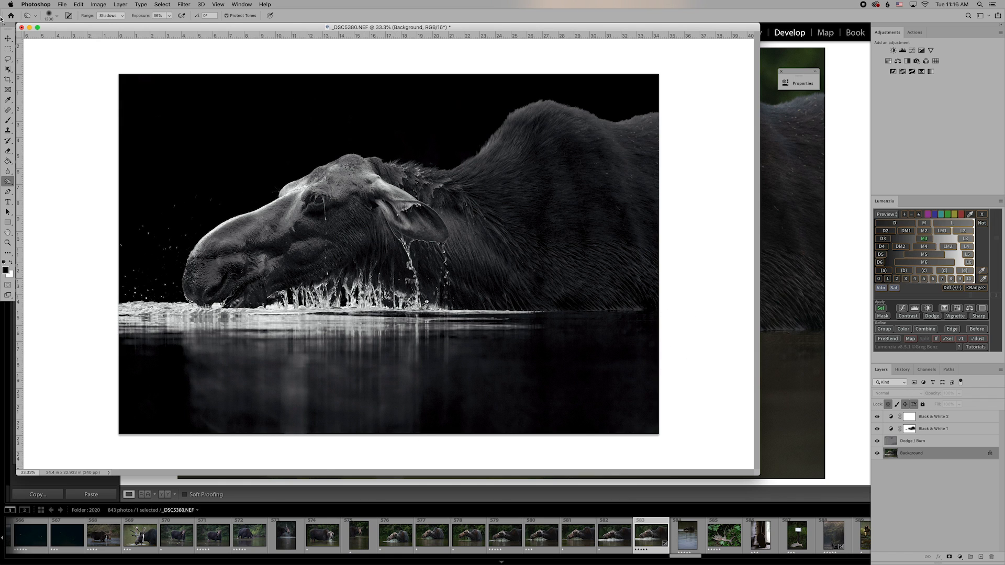
# Switch to the Move tool and create a second Soft Light Dodge / Burn layer in Lumenzia.
pyautogui.click(7, 39)
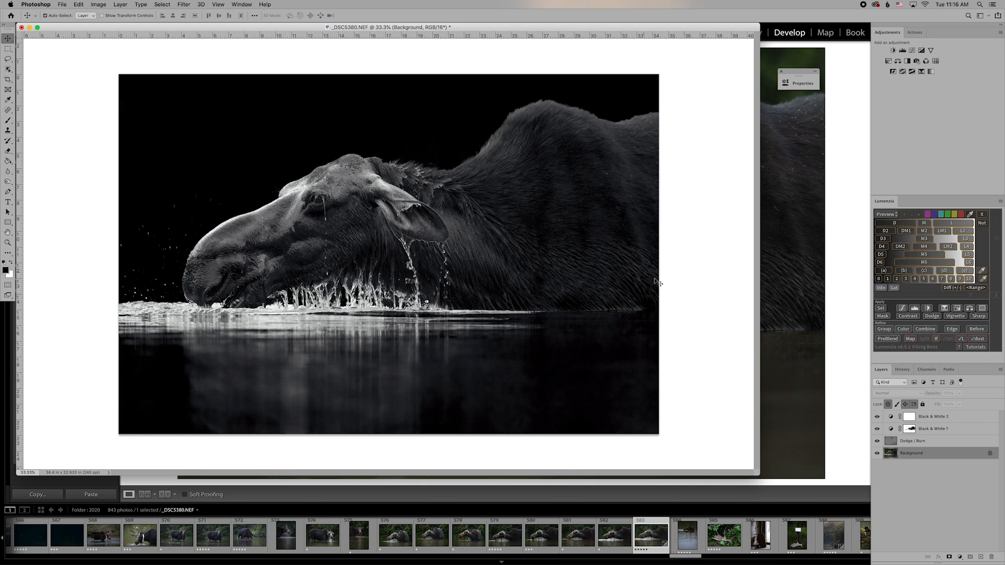
pyautogui.click(935, 317)
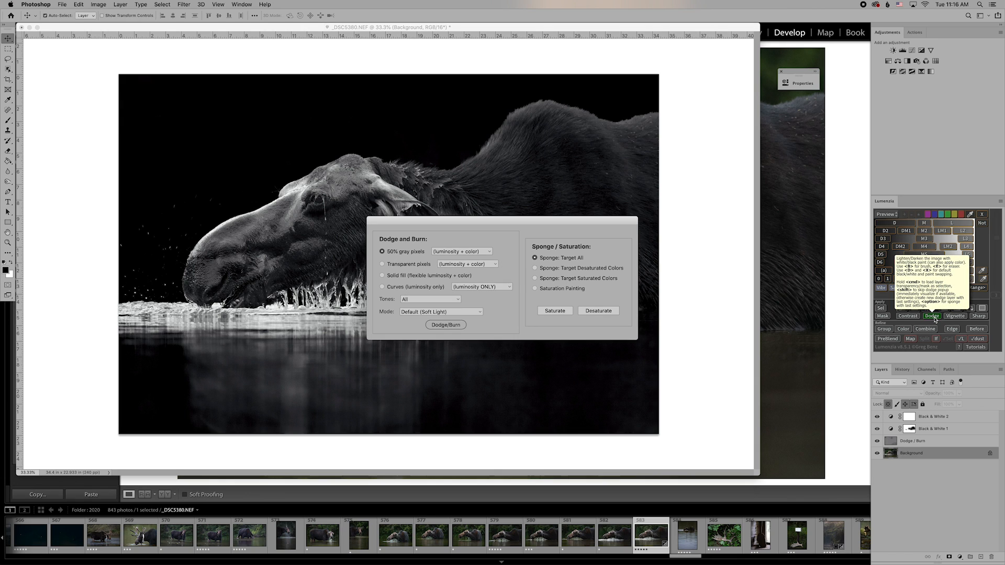
pyautogui.click(445, 325)
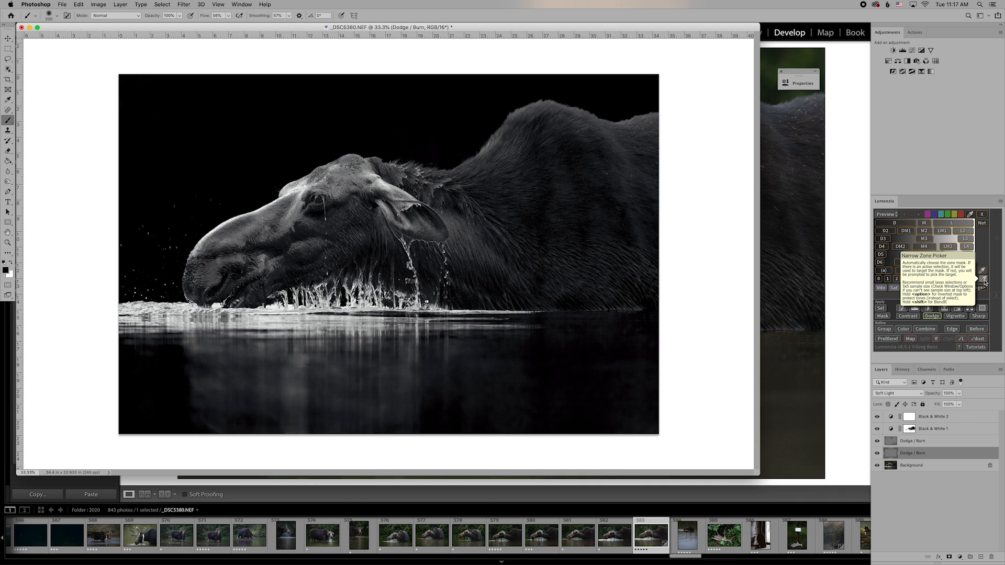
# With the Narrow Zone Picker at 100% zoom, sample the bright water tone.
pyautogui.click(982, 281)
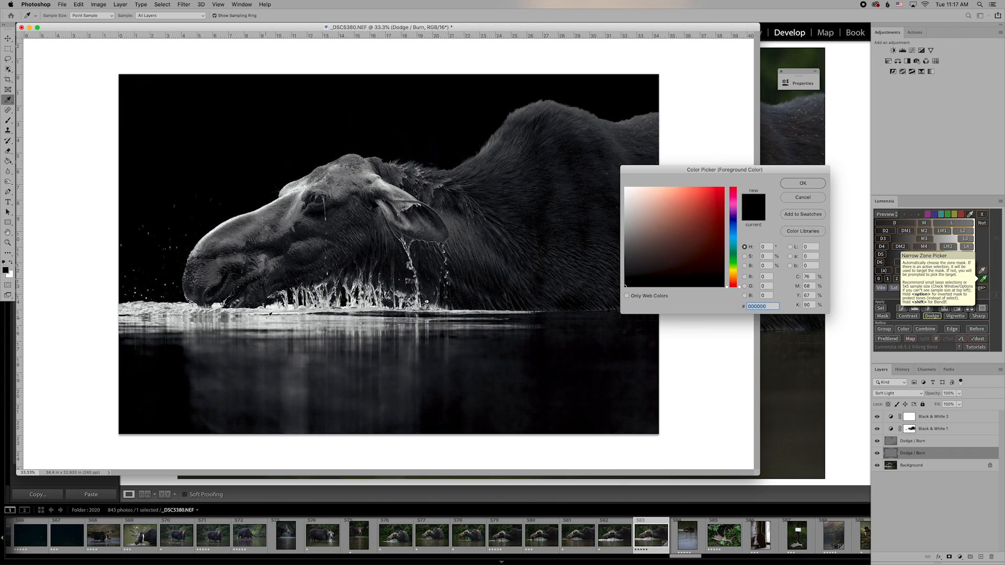
pyautogui.press('super+plus')
pyautogui.press('super+plus')
pyautogui.press('super+plus')
pyautogui.hscroll(-5, 269, 316)
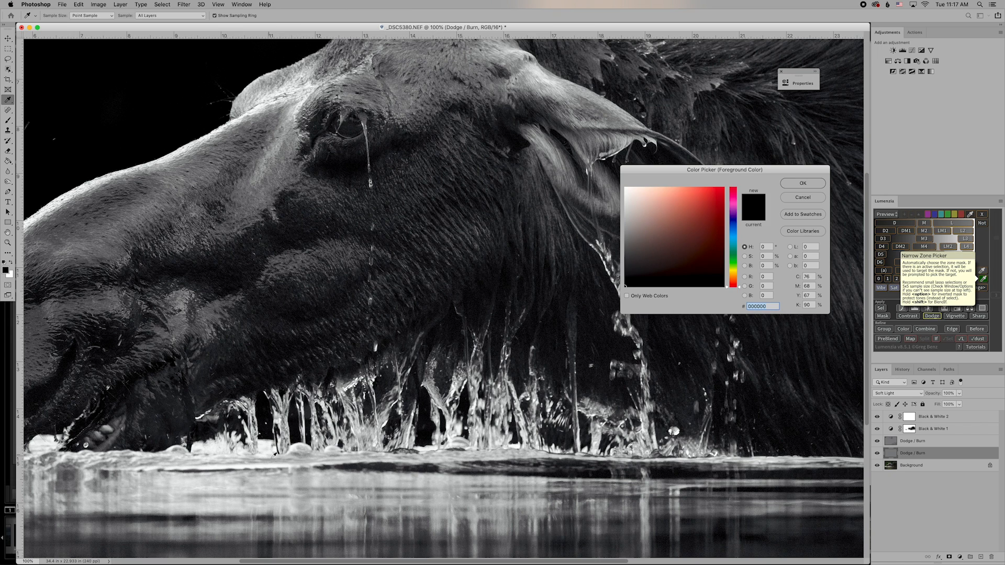
pyautogui.click(286, 482)
# Confirm the sampled tone, widen the zone mask's precision to about 130, and load it as a selection.
pyautogui.click(797, 184)
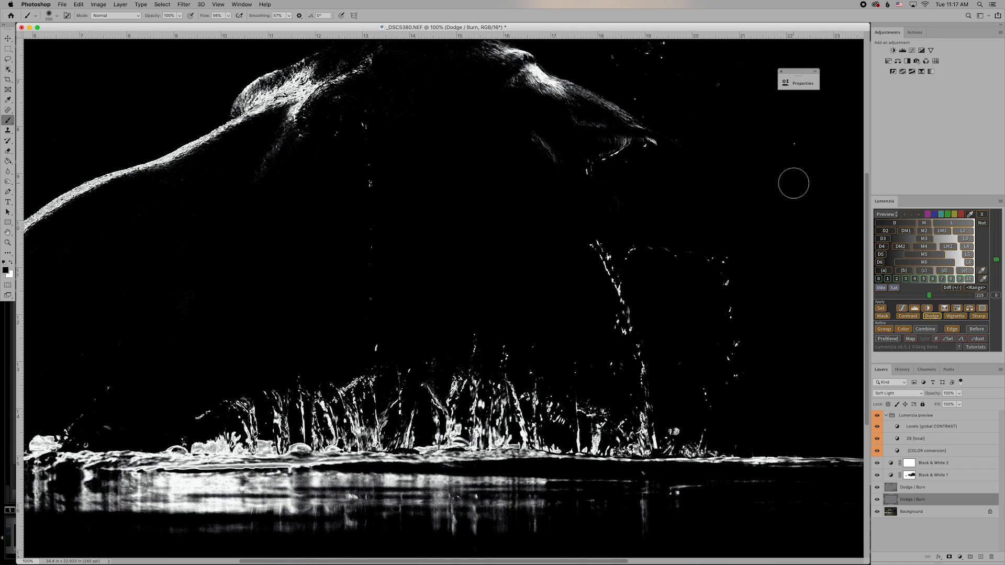
pyautogui.press('super+minus')
pyautogui.press('super+minus')
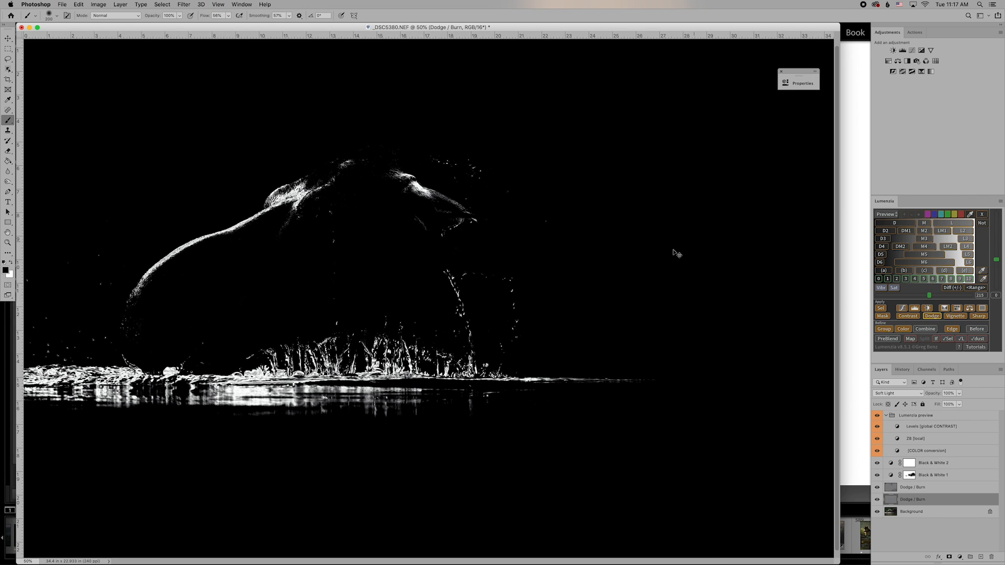
pyautogui.press('super+minus')
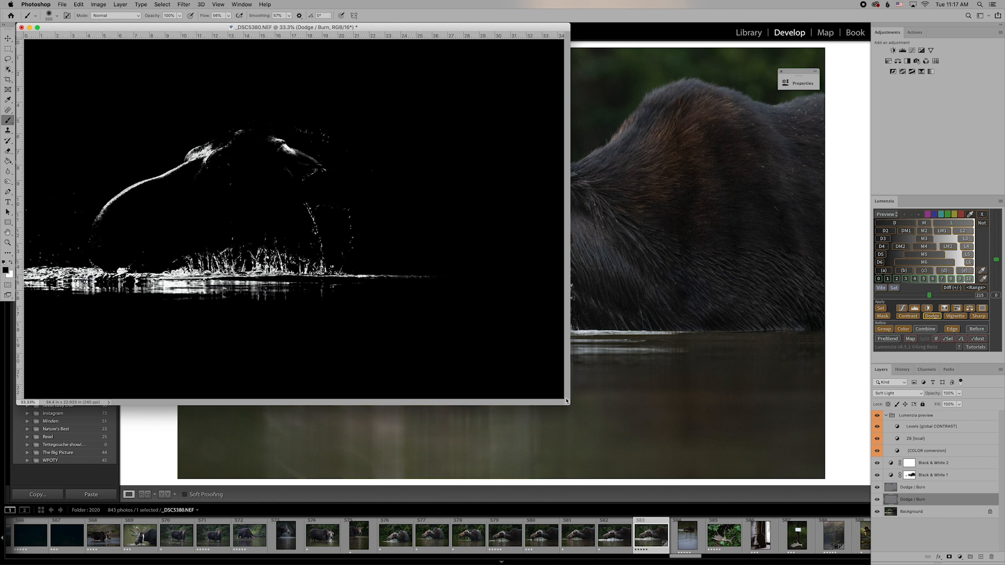
pyautogui.moveTo(566, 401); pyautogui.dragTo(698, 446)
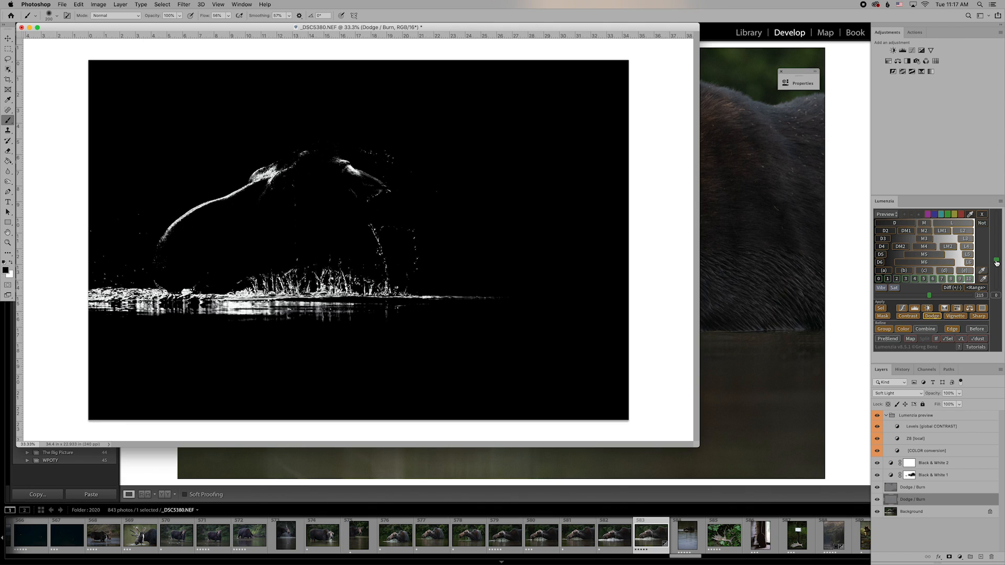
pyautogui.click(997, 263)
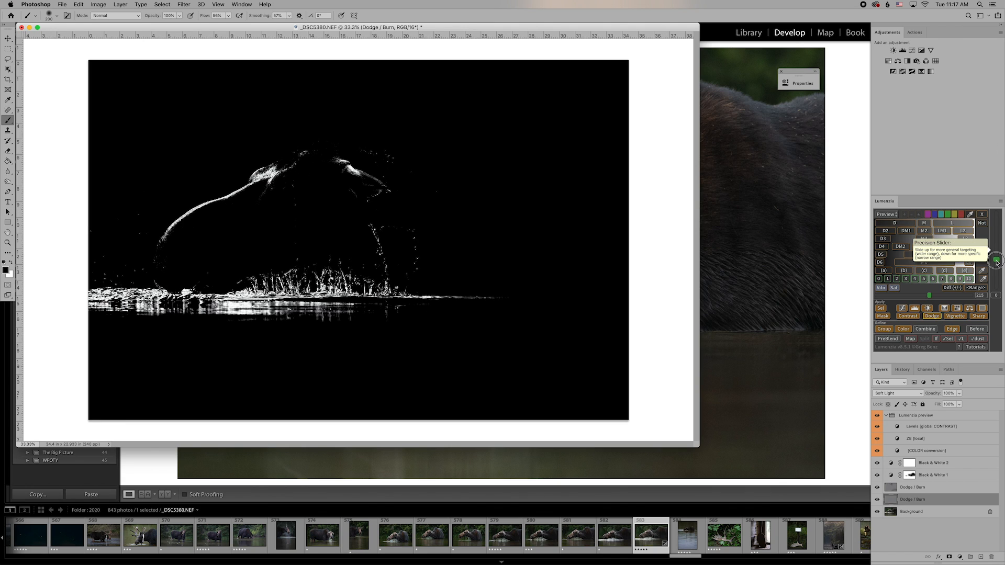
pyautogui.moveTo(997, 263); pyautogui.dragTo(997, 246)
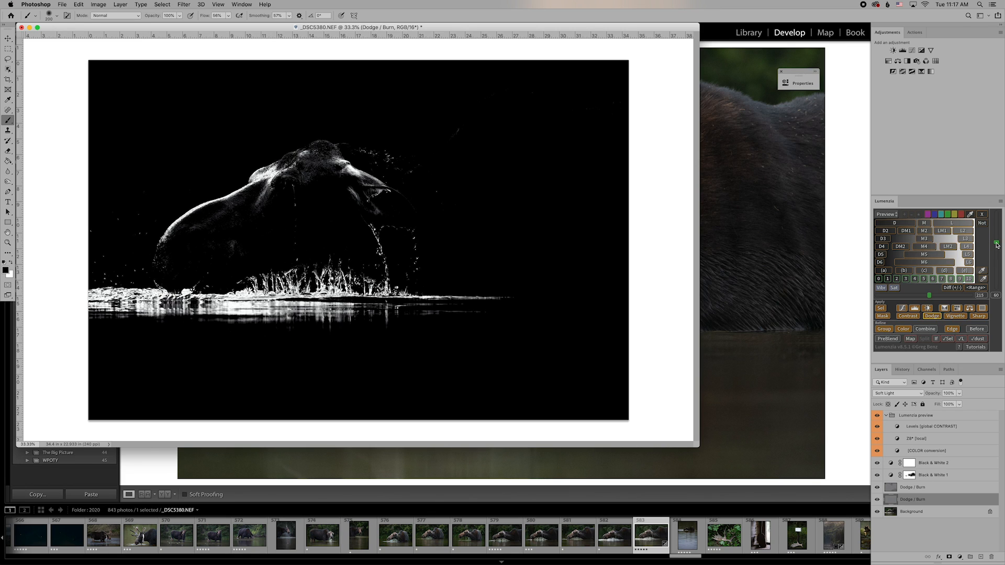
pyautogui.moveTo(997, 246); pyautogui.dragTo(997, 238)
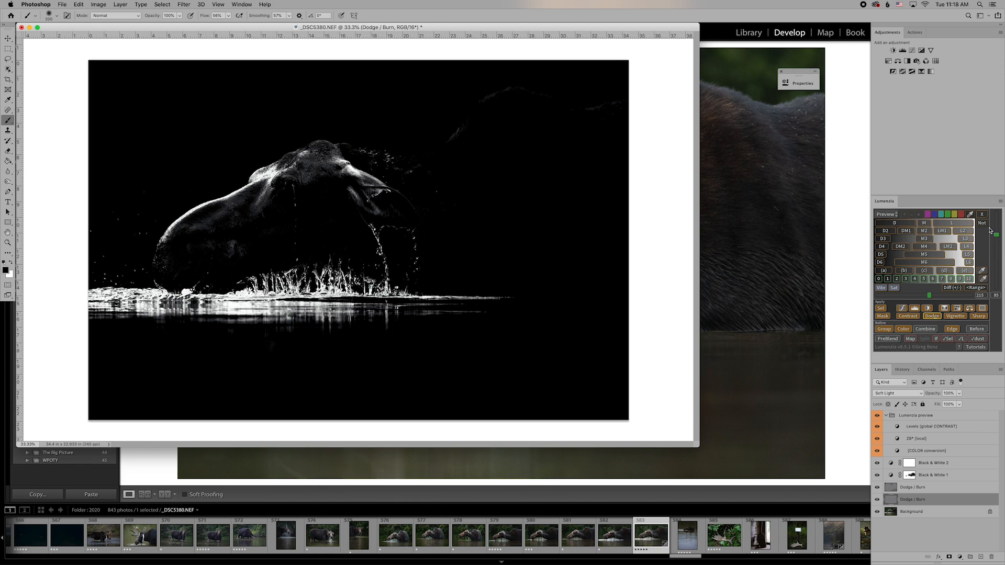
pyautogui.moveTo(996, 235); pyautogui.dragTo(996, 219)
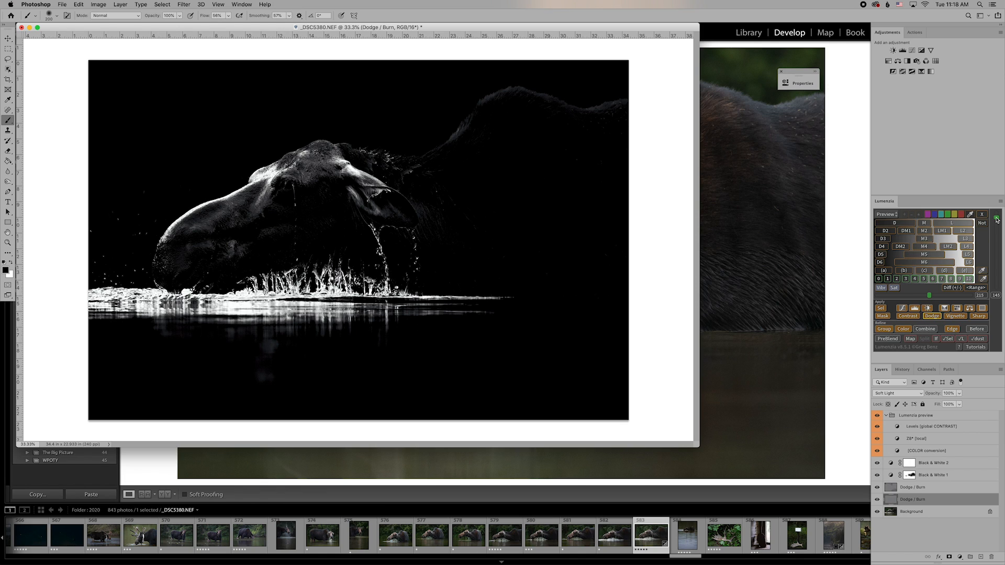
pyautogui.moveTo(997, 220); pyautogui.dragTo(997, 224)
pyautogui.click(879, 311)
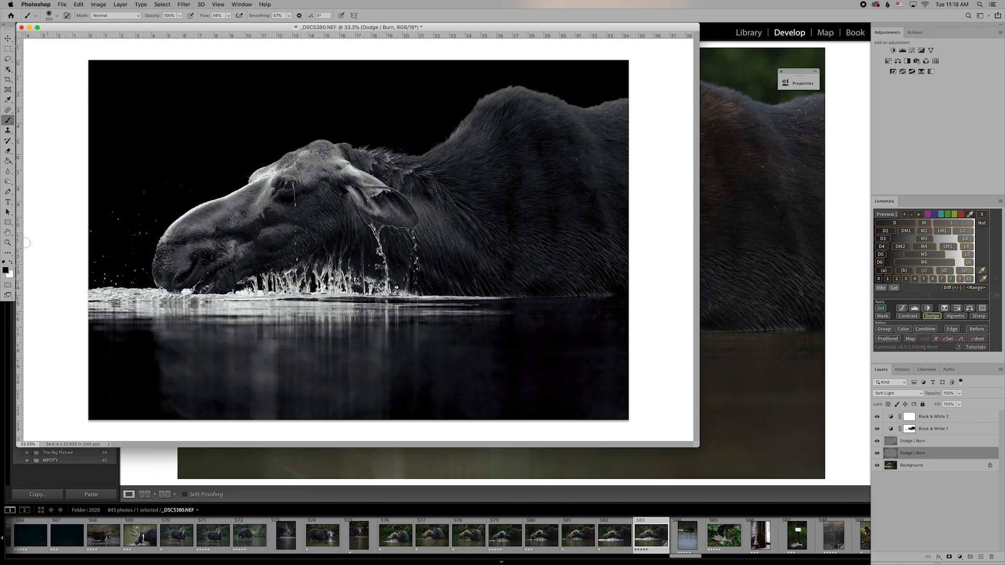
pyautogui.click(9, 183)
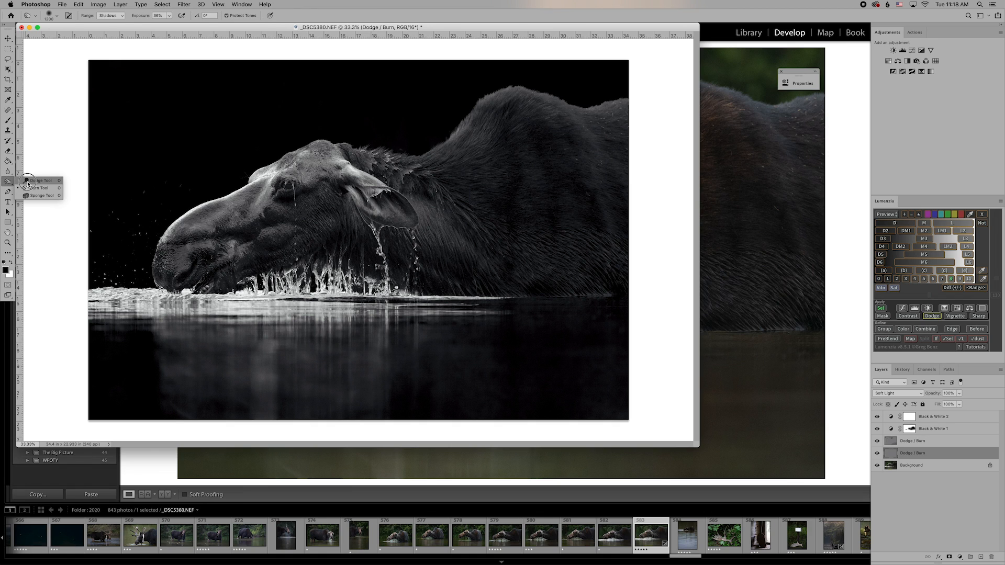
# Dodge the waterline, drips and ear using a 150 brush on Highlights at 45% exposure.
pyautogui.click(30, 180)
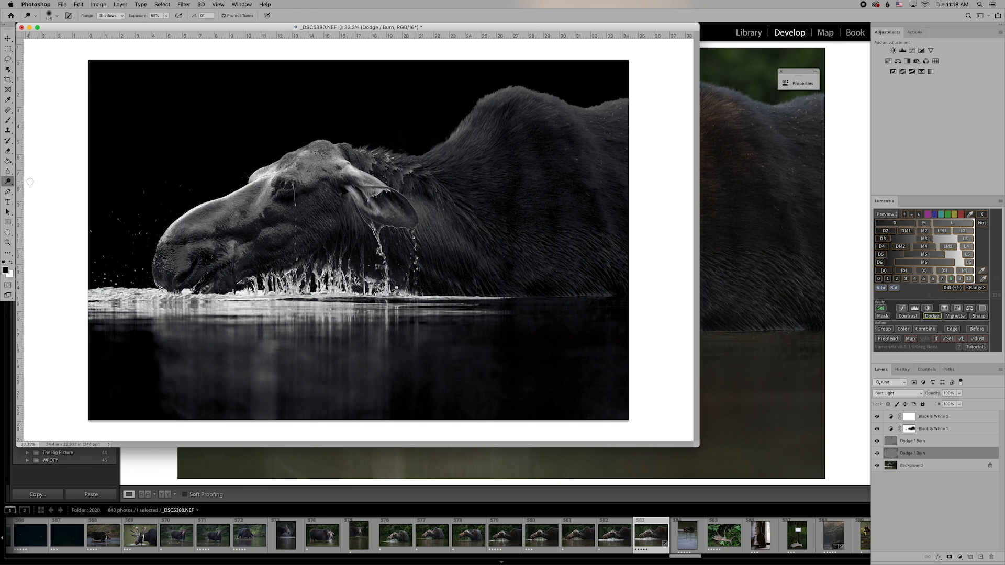
pyautogui.click(124, 18)
pyautogui.click(116, 28)
pyautogui.click(167, 16)
pyautogui.click(152, 25)
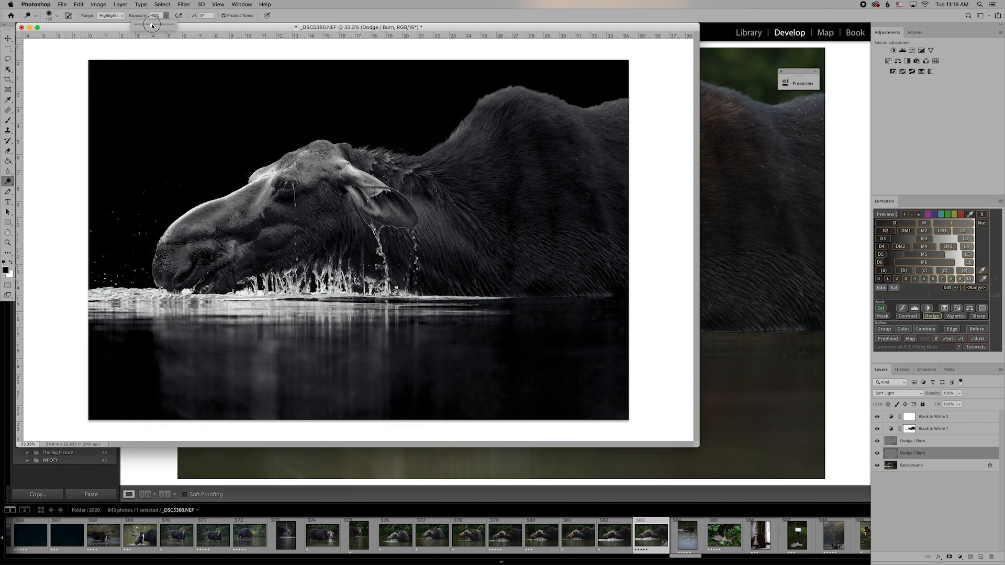
pyautogui.press('Return')
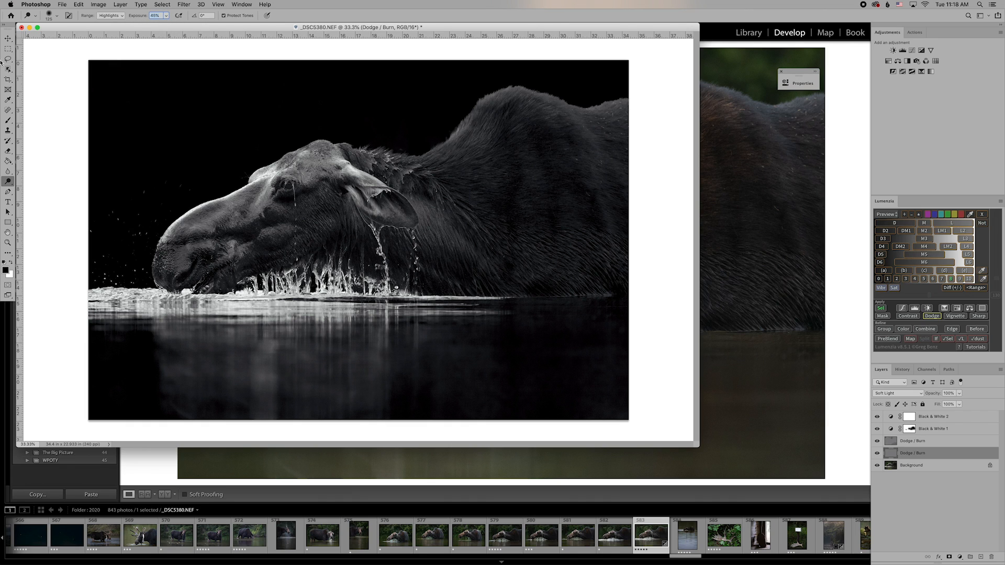
pyautogui.press(']')
pyautogui.press(']')
pyautogui.press(']')
pyautogui.press(']')
pyautogui.press(']')
pyautogui.press(']')
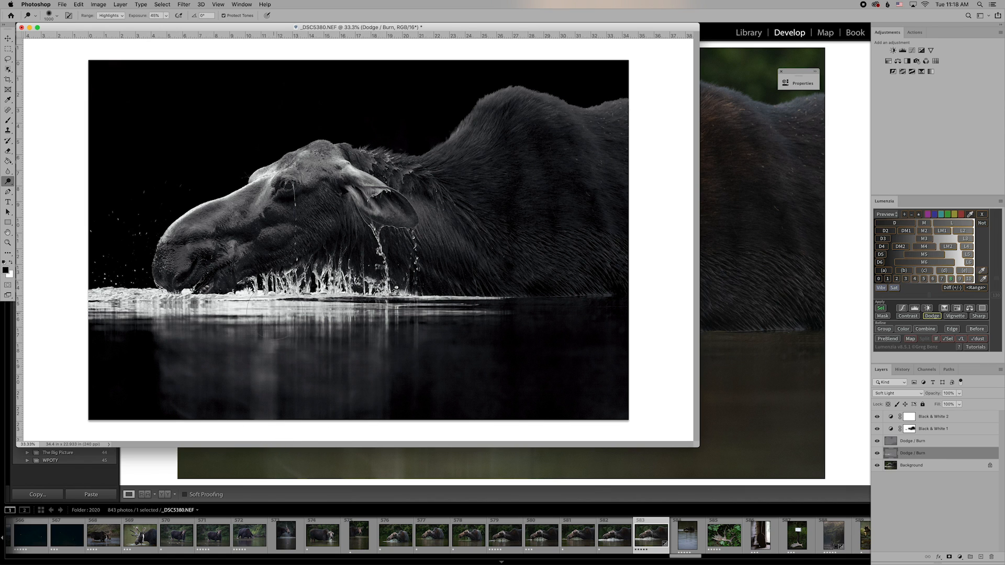
pyautogui.moveTo(278, 310); pyautogui.dragTo(356, 320)
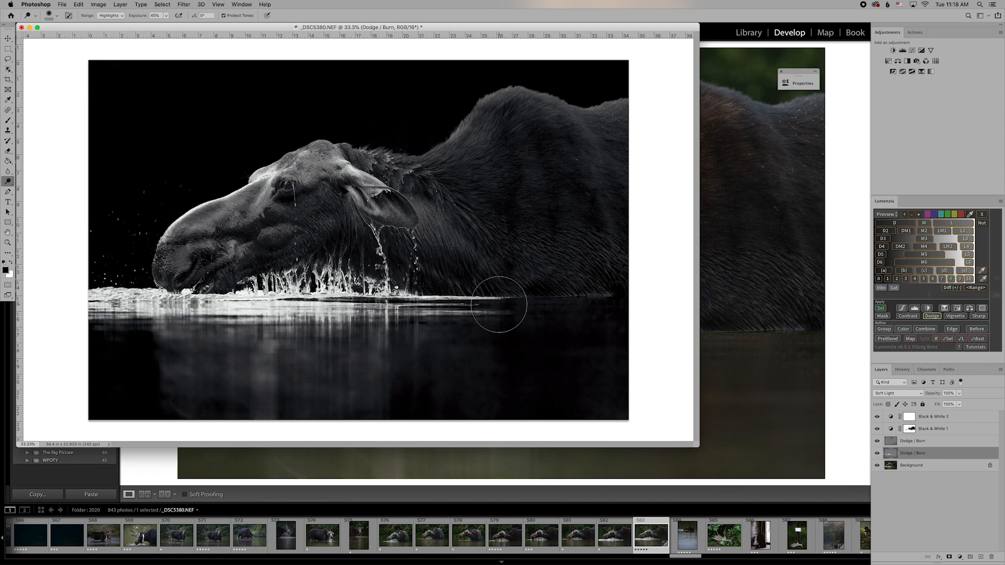
pyautogui.moveTo(408, 271)
pyautogui.mouseDown()
pyautogui.moveTo(390, 252)
pyautogui.moveTo(380, 204)
pyautogui.moveTo(388, 174)
pyautogui.mouseUp()
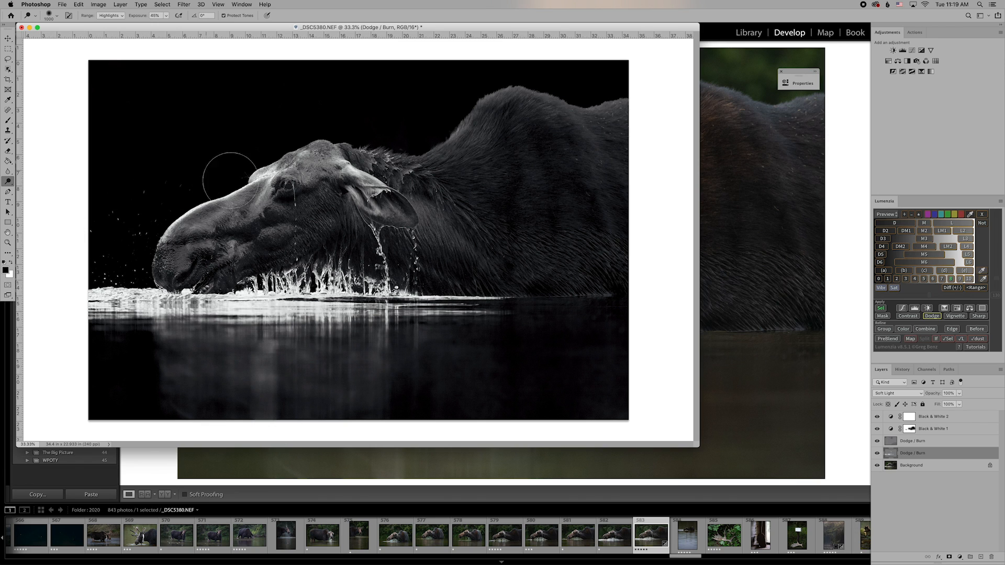
# Toggle the upper Dodge / Burn layer off and on repeatedly to compare before and after.
pyautogui.click(877, 455)
pyautogui.click(877, 454)
pyautogui.click(877, 454)
pyautogui.click(877, 455)
pyautogui.click(877, 454)
pyautogui.click(877, 455)
pyautogui.click(877, 454)
pyautogui.click(877, 455)
# Compare the lower Dodge / Burn layer off and on, then select the Background layer.
pyautogui.click(877, 454)
pyautogui.click(877, 454)
pyautogui.click(930, 467)
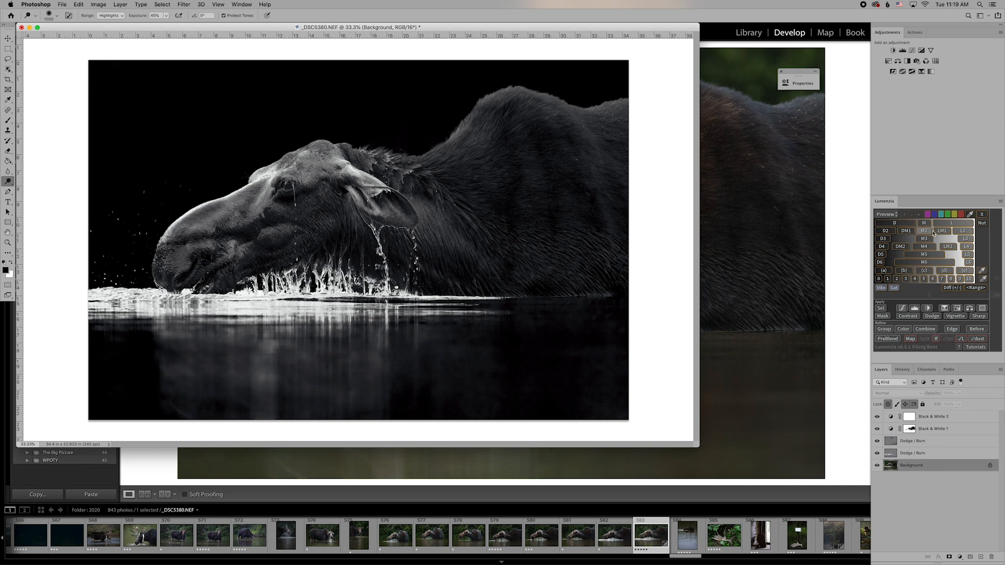
# Add a third Lumenzia Dodge / Burn layer and load a narrow zone selection sampled from darker water.
pyautogui.click(933, 316)
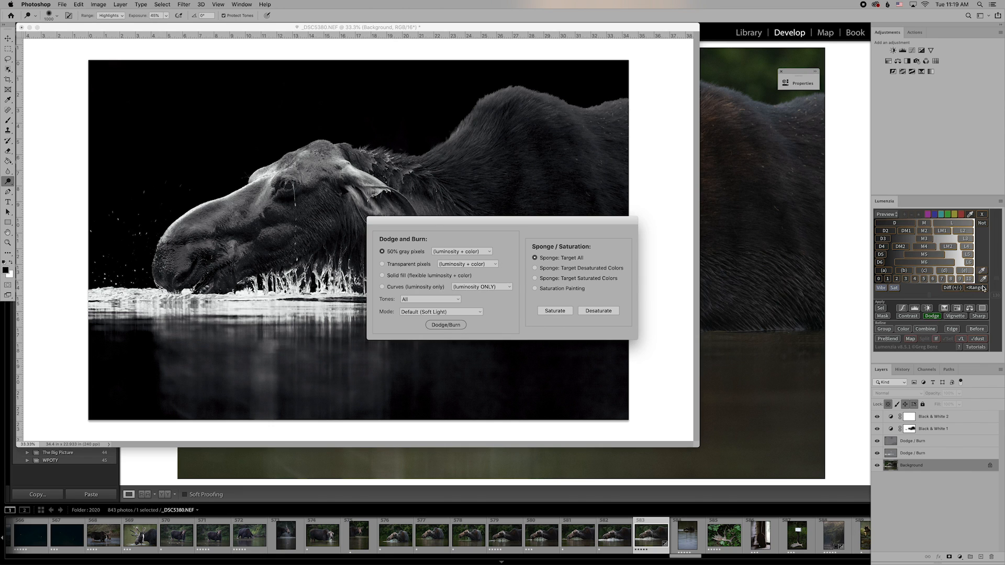
pyautogui.click(446, 325)
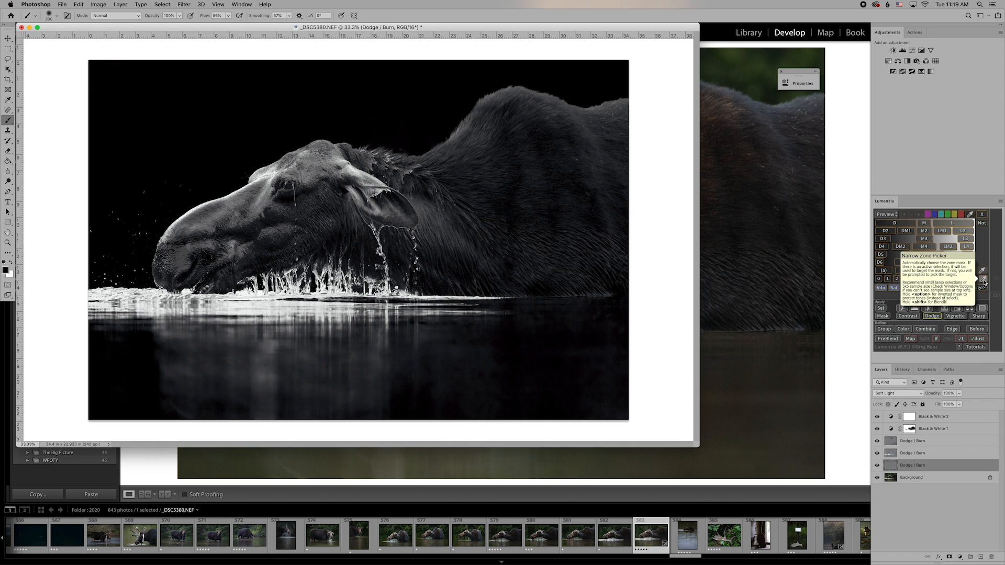
pyautogui.click(983, 282)
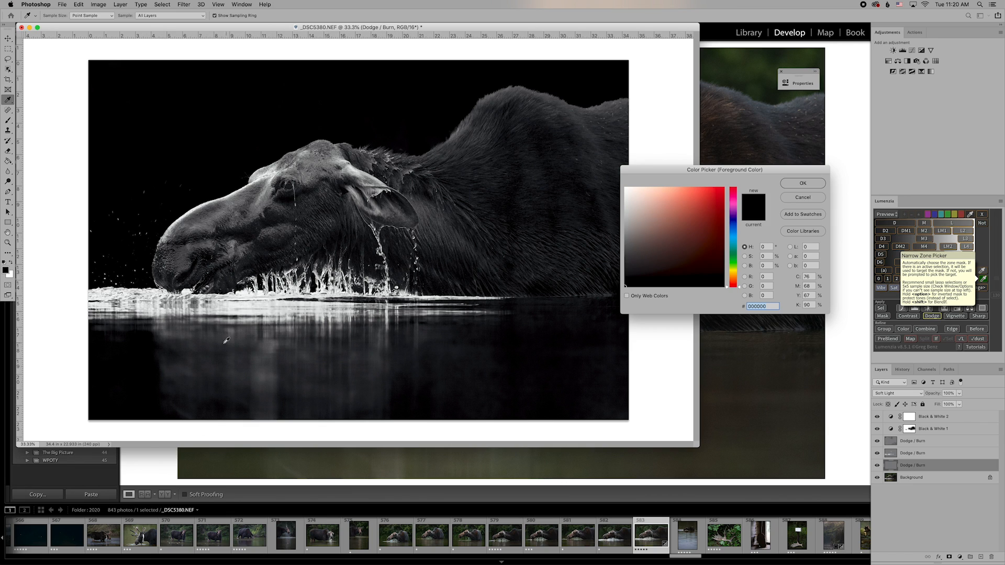
pyautogui.click(234, 358)
pyautogui.click(802, 183)
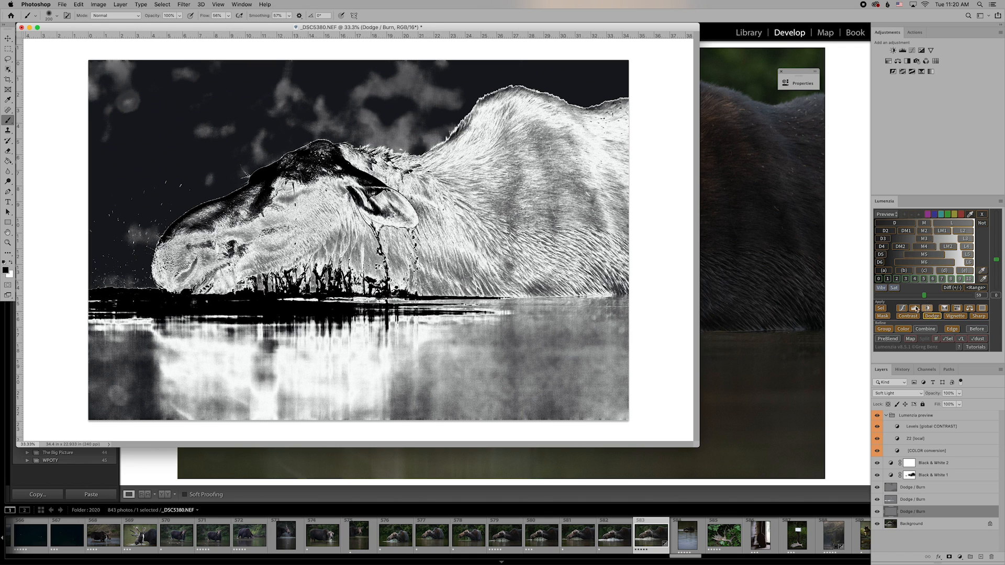
pyautogui.click(881, 308)
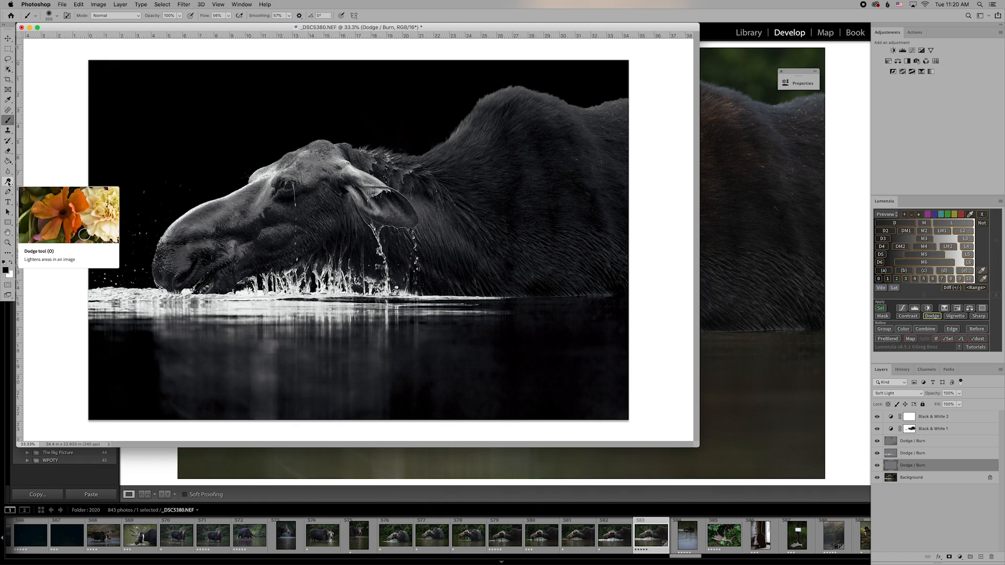
# Set the Dodge tool to the Midtones range at 18% exposure.
pyautogui.click(9, 183)
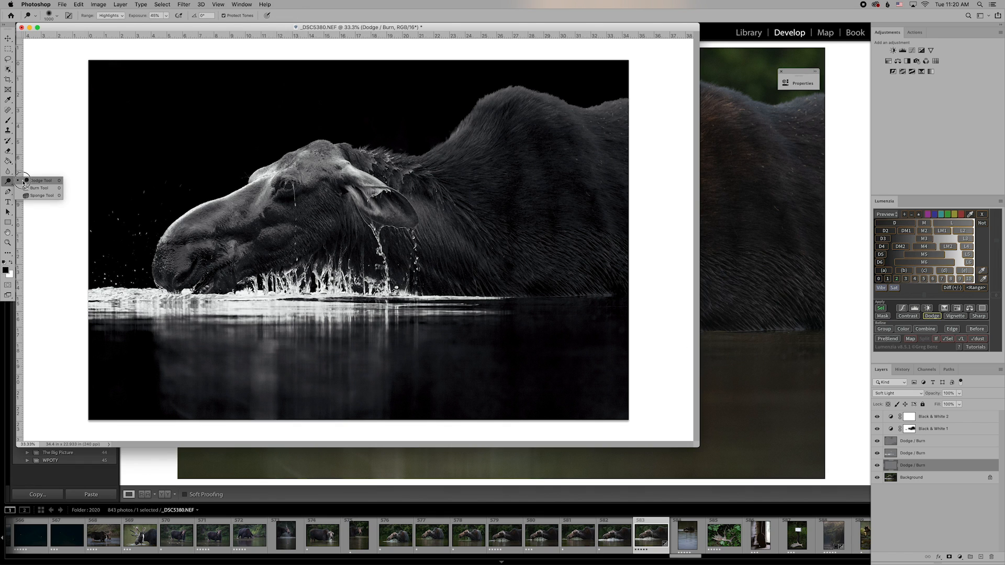
pyautogui.click(23, 181)
pyautogui.click(111, 15)
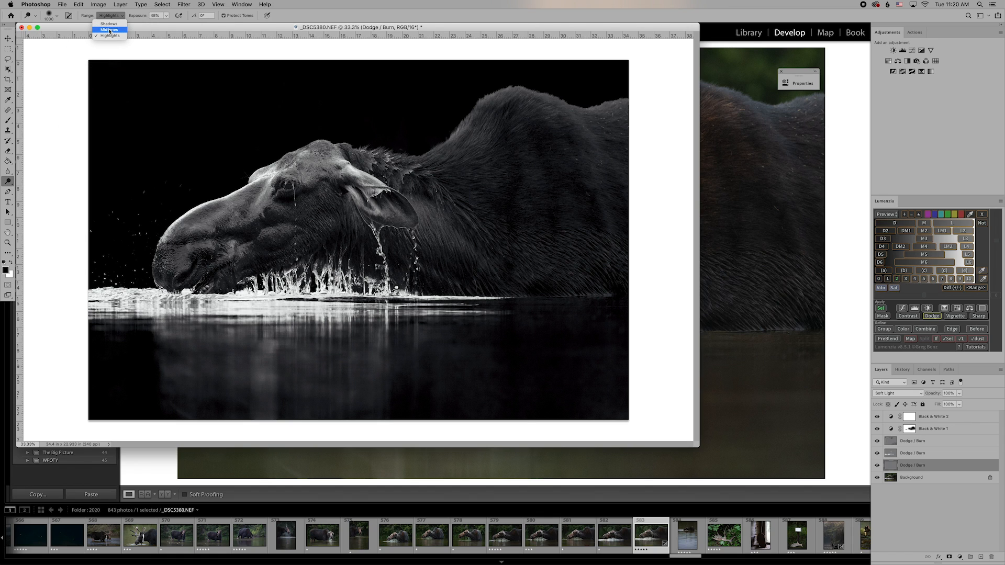
pyautogui.click(109, 30)
pyautogui.click(167, 16)
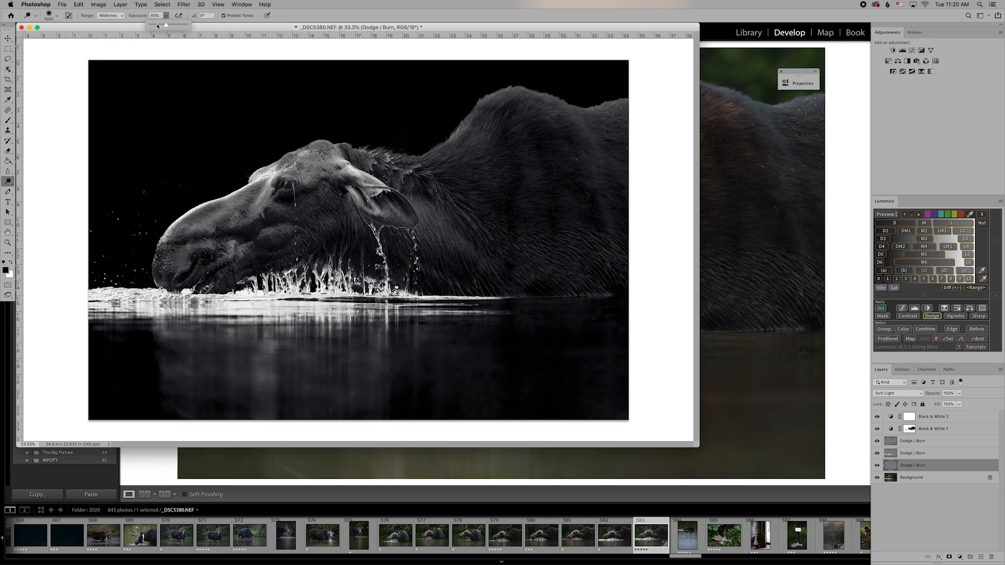
pyautogui.click(157, 25)
pyautogui.click(183, 17)
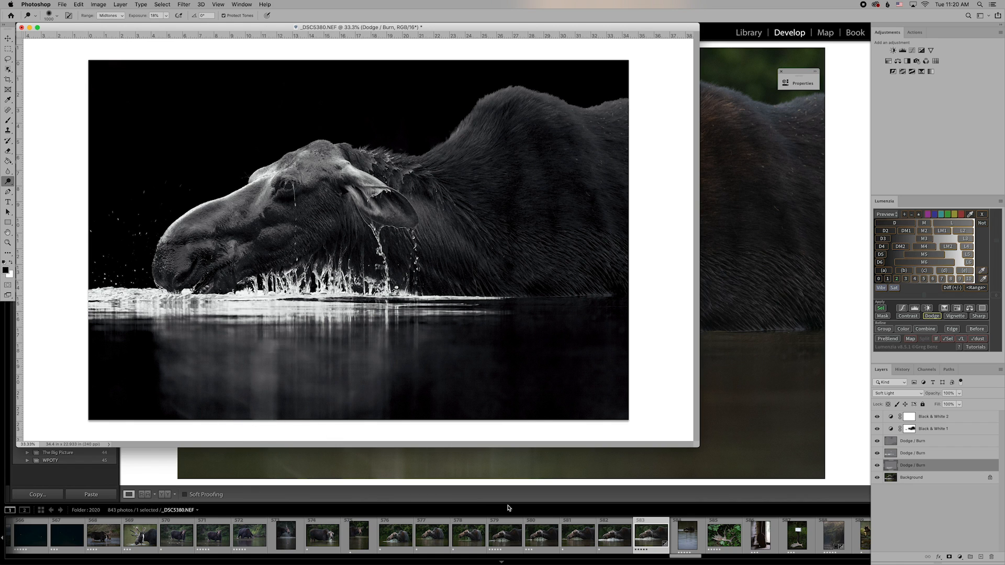
# Toggle the Dodge / Burn layer off and on to compare the result.
pyautogui.click(877, 465)
pyautogui.click(877, 466)
pyautogui.click(877, 466)
pyautogui.click(877, 465)
pyautogui.click(877, 465)
pyautogui.click(877, 466)
# Add a Lumenzia Contrast curves layer above Background from sampled lightest and darkest fur tones.
pyautogui.click(8, 38)
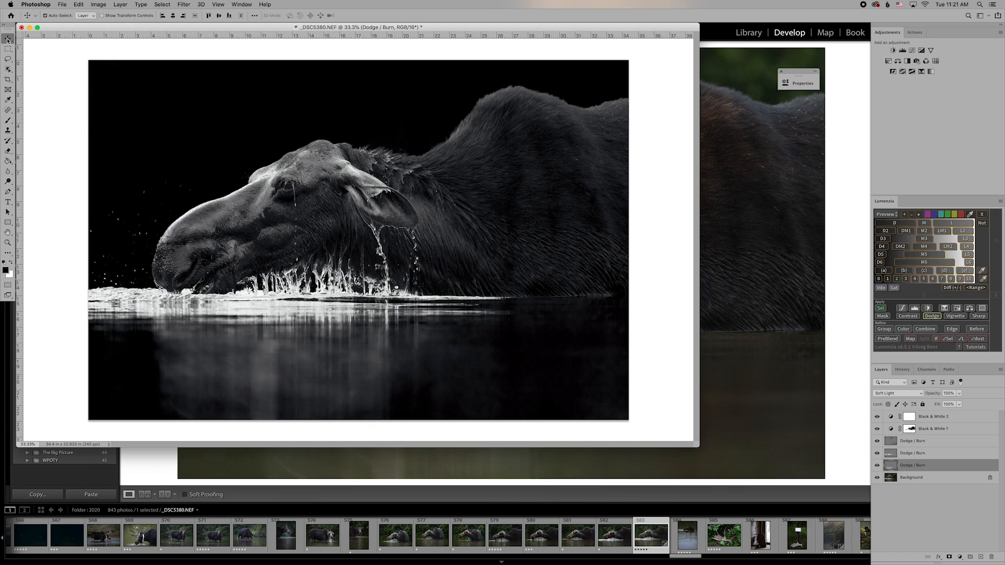
pyautogui.click(917, 478)
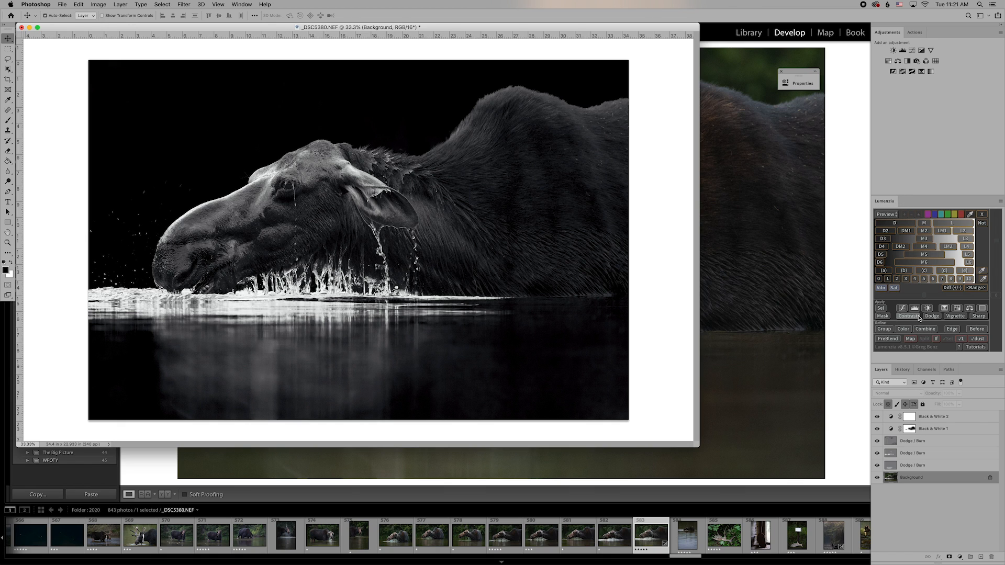
pyautogui.click(918, 316)
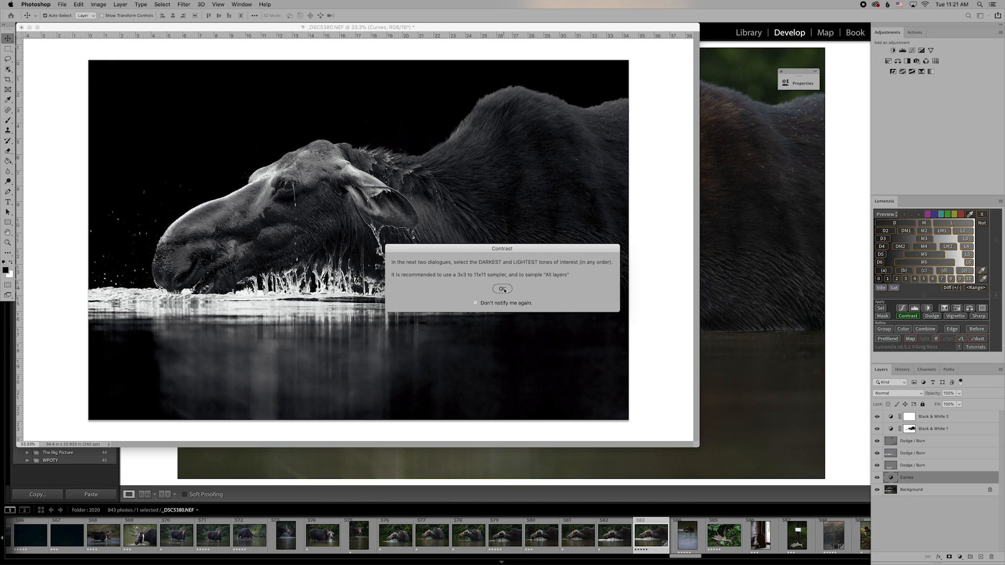
pyautogui.click(503, 289)
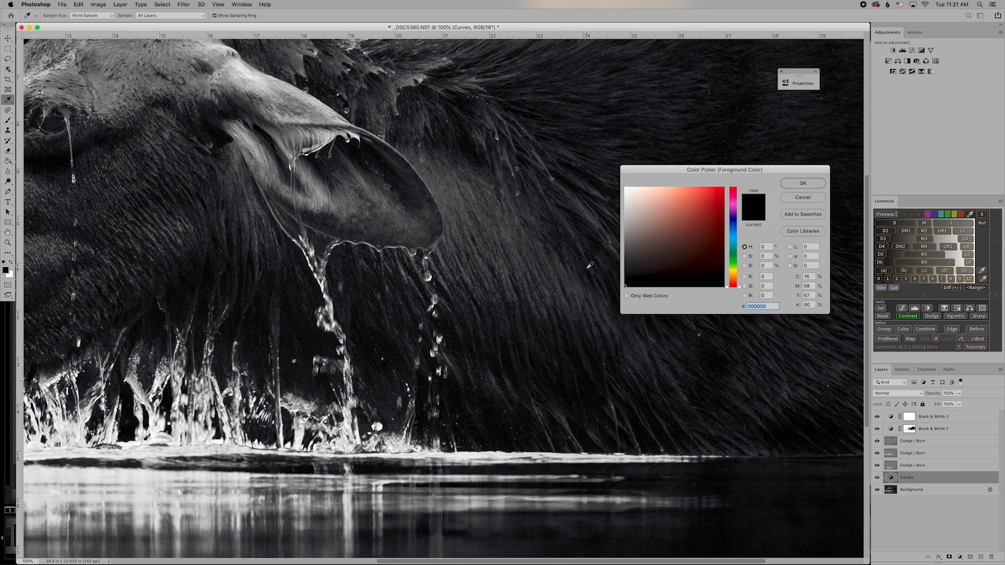
pyautogui.hscroll(5, 590, 265)
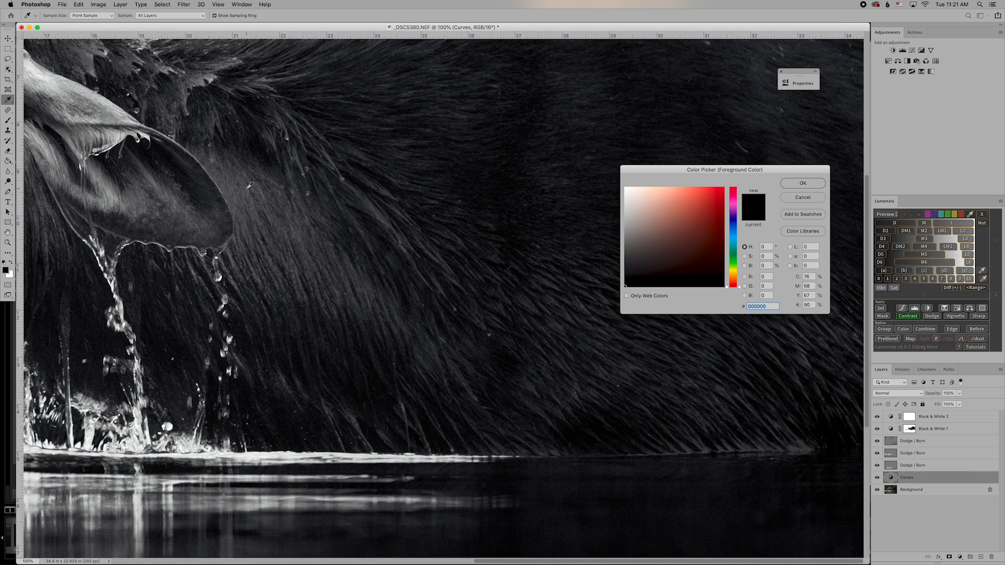
pyautogui.click(245, 187)
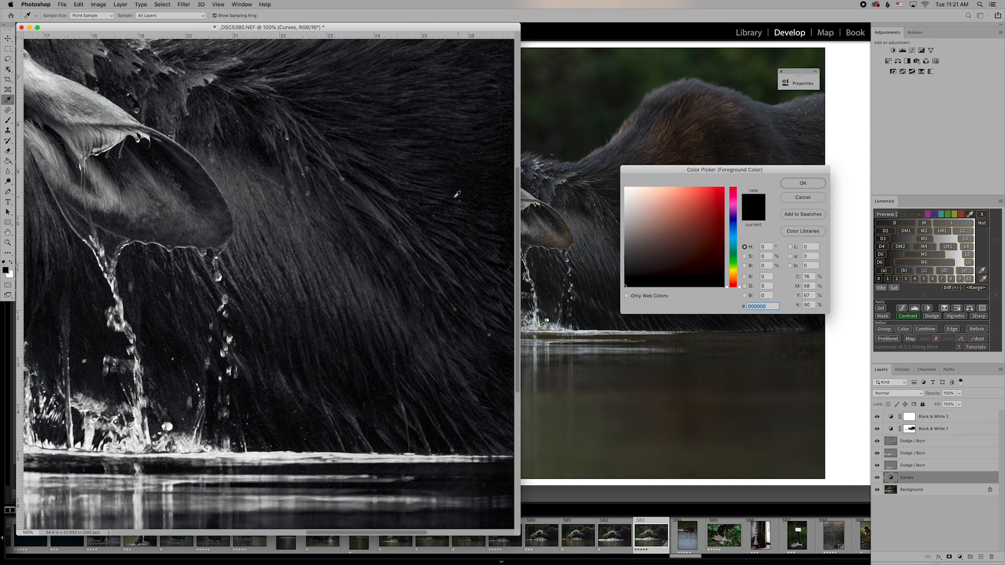
pyautogui.hscroll(5, 467, 194)
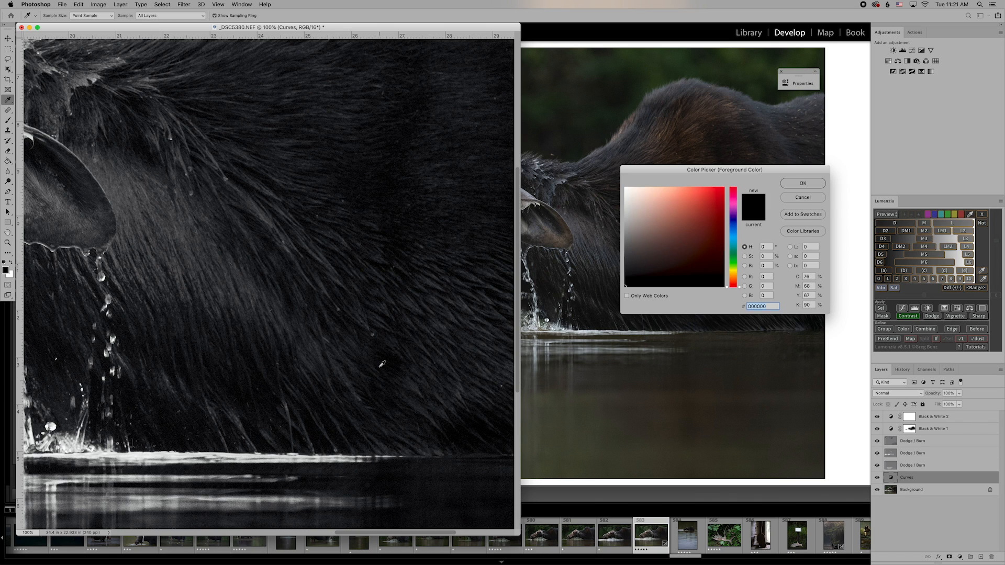
pyautogui.click(381, 366)
pyautogui.click(792, 182)
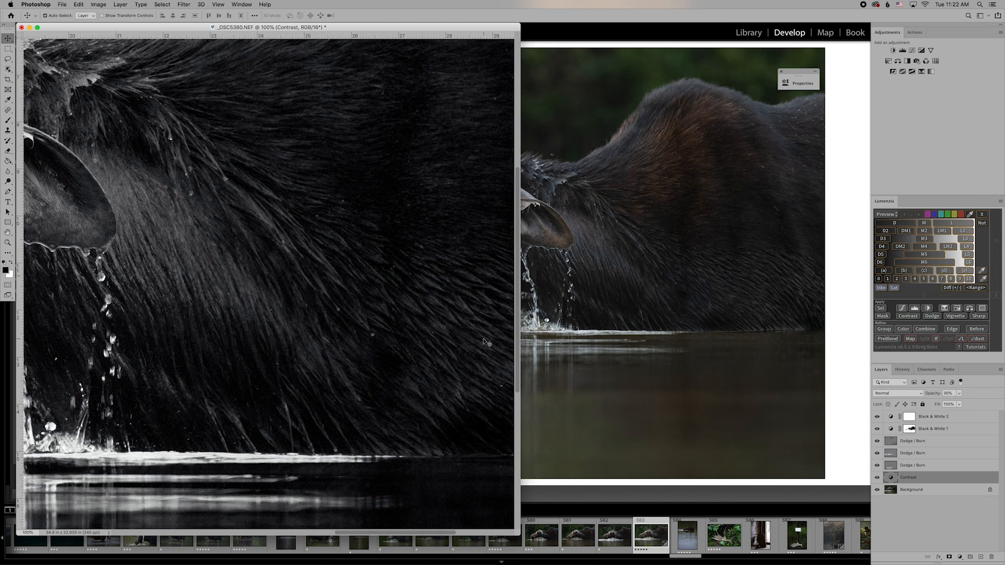
pyautogui.press('super+minus')
pyautogui.press('super+minus')
pyautogui.press('super+minus')
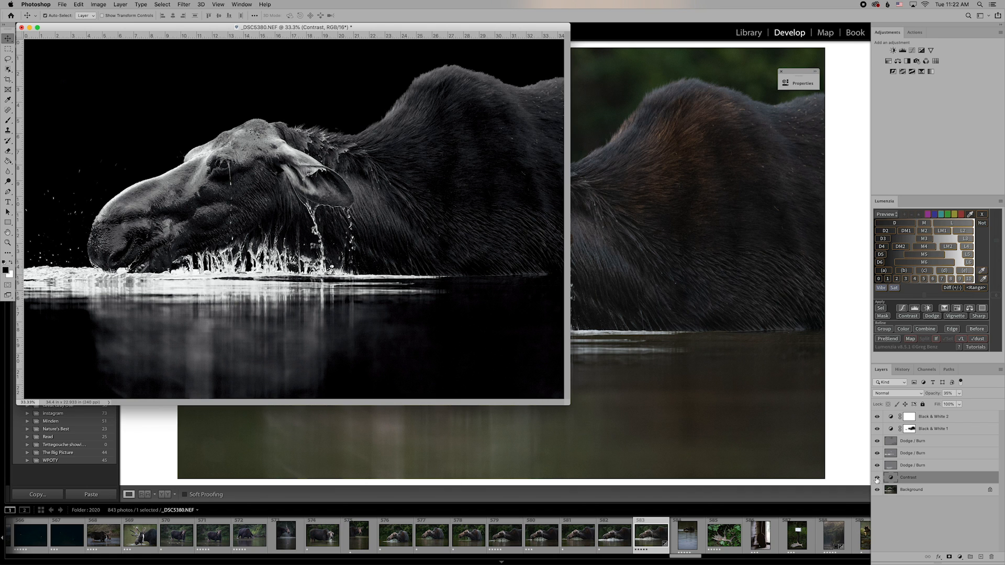
pyautogui.click(877, 477)
pyautogui.click(876, 478)
pyautogui.click(877, 478)
pyautogui.click(877, 477)
pyautogui.click(877, 477)
pyautogui.click(876, 477)
pyautogui.click(876, 477)
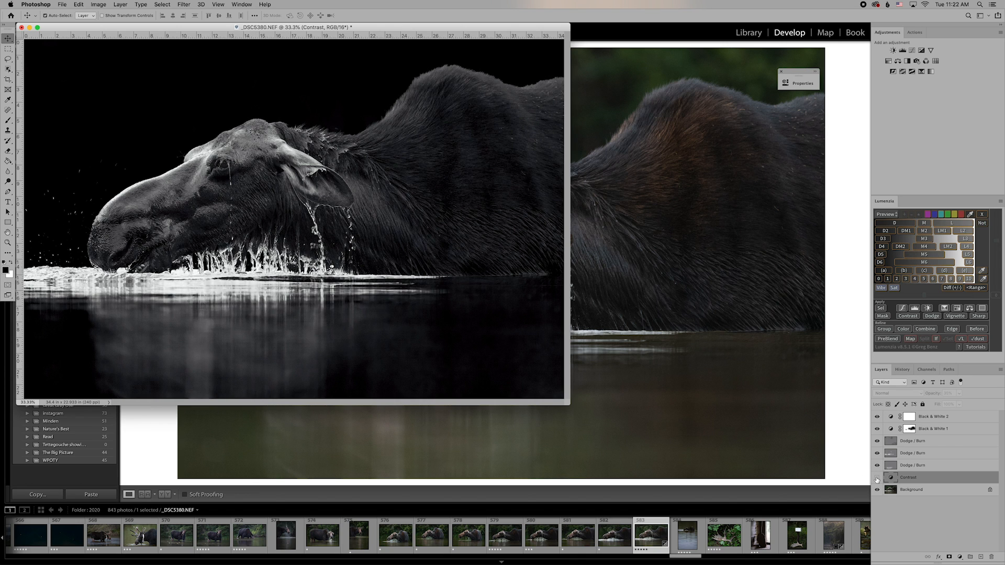
pyautogui.click(876, 477)
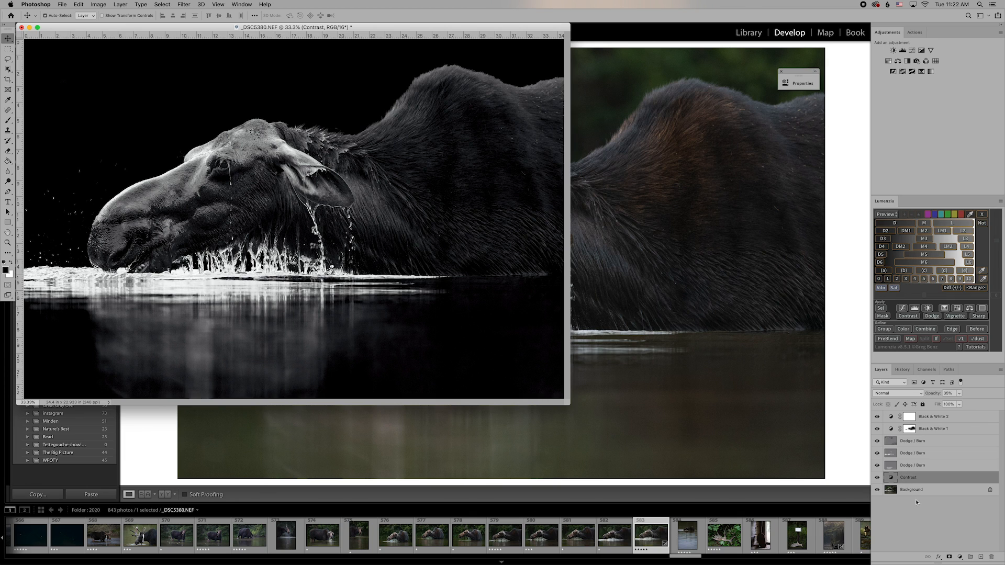
# Add a layer mask to the Contrast layer and set the Brush to 40% opacity.
pyautogui.click(949, 558)
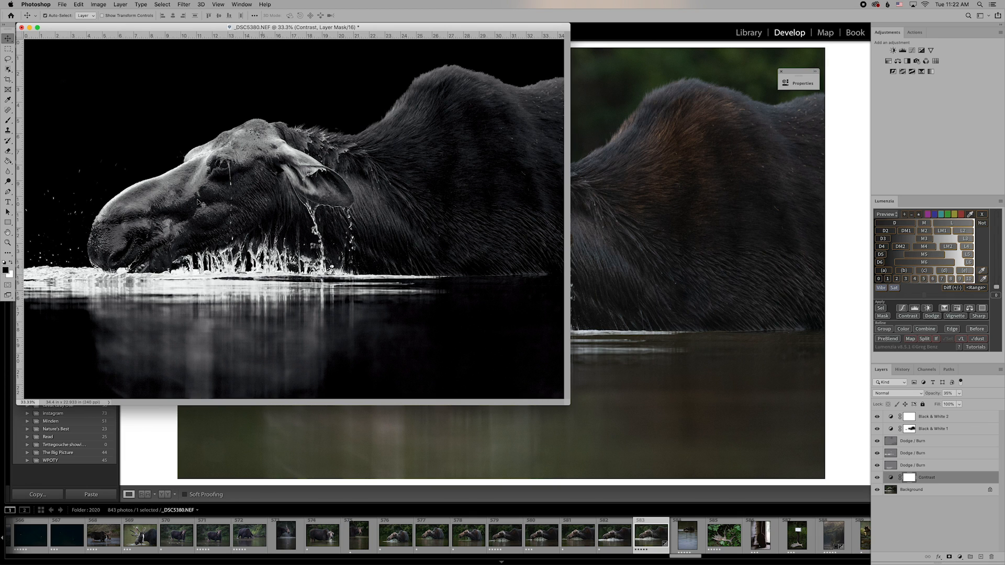
pyautogui.click(8, 123)
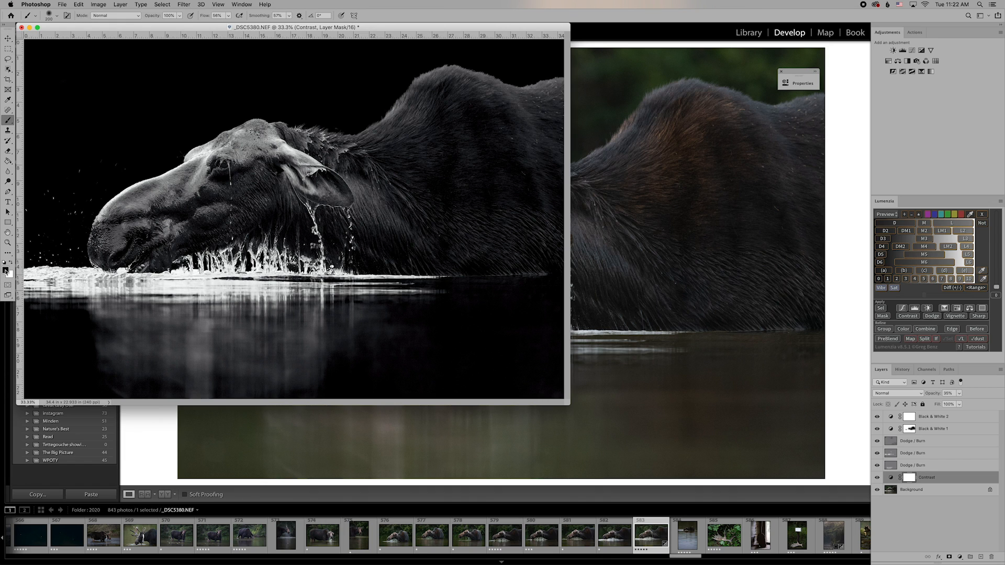
pyautogui.click(180, 17)
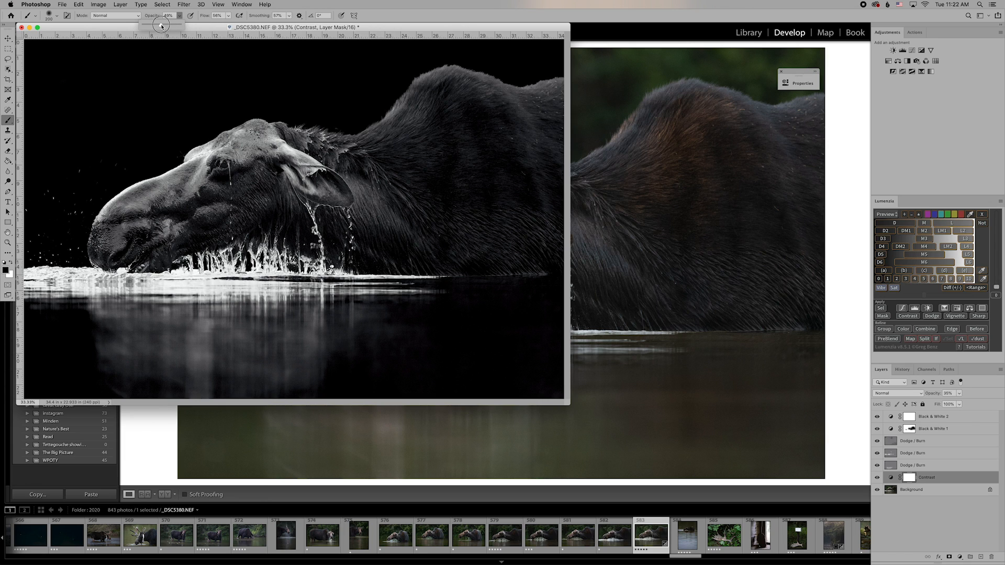
pyautogui.moveTo(161, 25); pyautogui.dragTo(158, 26)
pyautogui.click(180, 16)
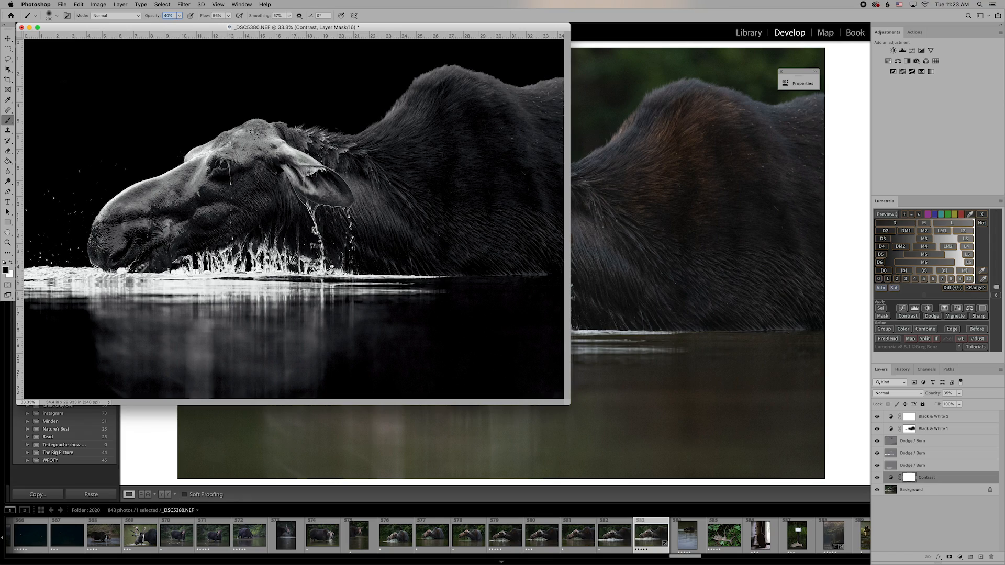
# At 100% zoom, paint the mask over the lower fur, using a 300 brush at 66% opacity.
pyautogui.press('super+equal')
pyautogui.press('super+equal')
pyautogui.press('super+equal')
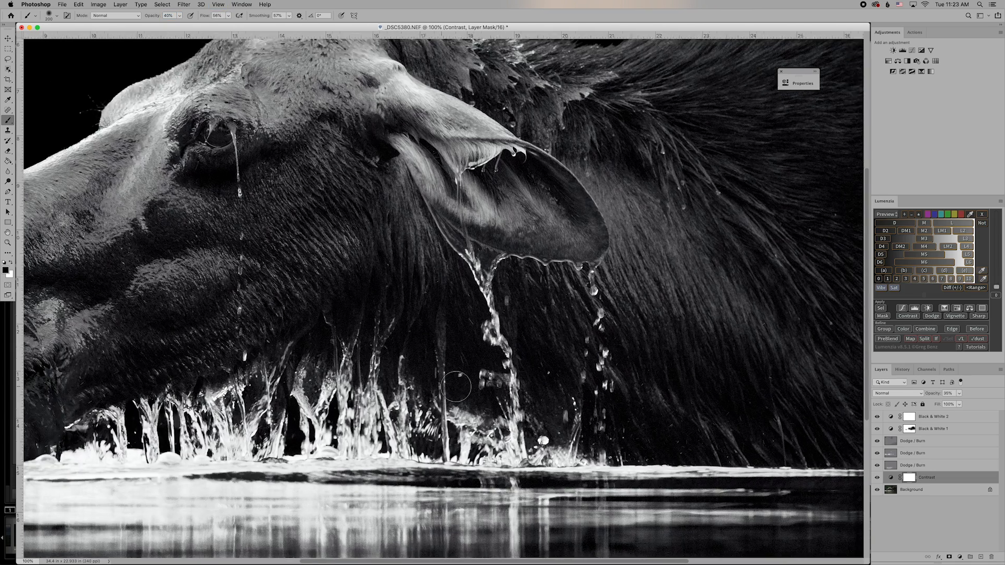
pyautogui.hscroll(8, 456, 387)
pyautogui.scroll(-3, 456, 386)
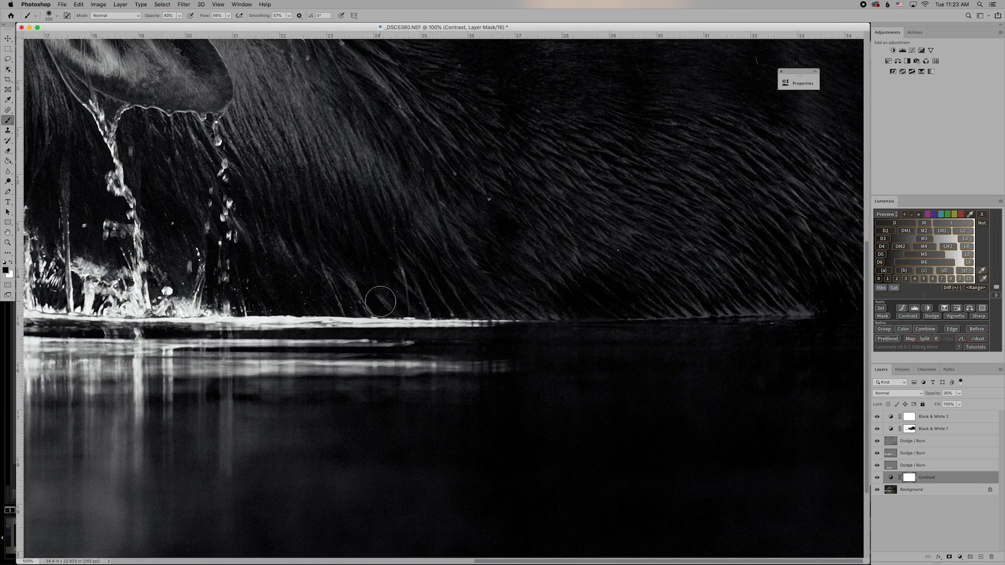
pyautogui.moveTo(622, 300)
pyautogui.mouseDown()
pyautogui.moveTo(567, 301)
pyautogui.moveTo(637, 289)
pyautogui.moveTo(566, 299)
pyautogui.moveTo(618, 287)
pyautogui.moveTo(637, 302)
pyautogui.moveTo(559, 304)
pyautogui.moveTo(623, 291)
pyautogui.moveTo(571, 296)
pyautogui.moveTo(606, 292)
pyautogui.moveTo(606, 302)
pyautogui.moveTo(548, 298)
pyautogui.moveTo(633, 288)
pyautogui.moveTo(567, 300)
pyautogui.mouseUp()
pyautogui.press(']')
pyautogui.press(']')
pyautogui.click(179, 15)
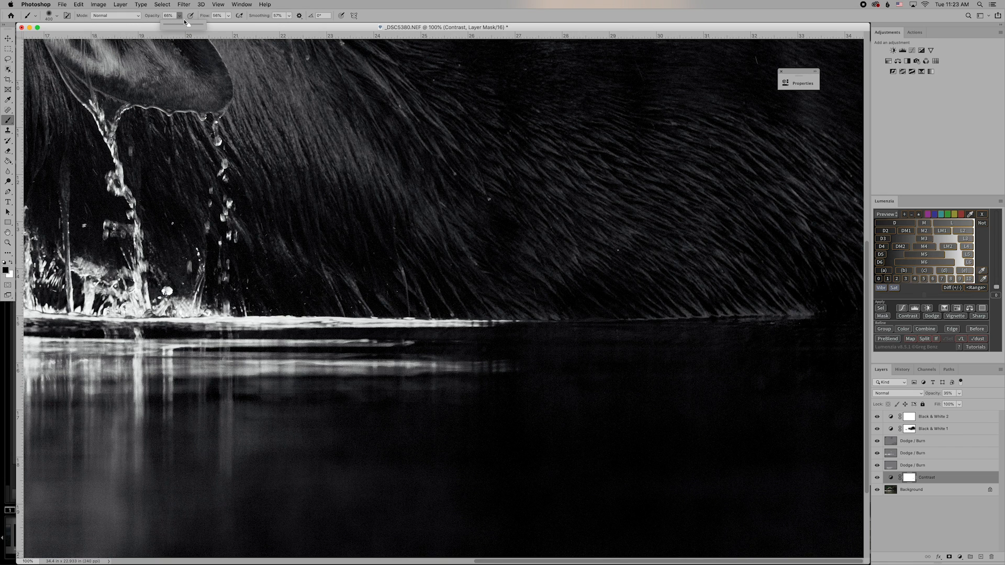
pyautogui.click(180, 18)
pyautogui.moveTo(594, 289)
pyautogui.mouseDown()
pyautogui.moveTo(566, 298)
pyautogui.moveTo(585, 293)
pyautogui.mouseUp()
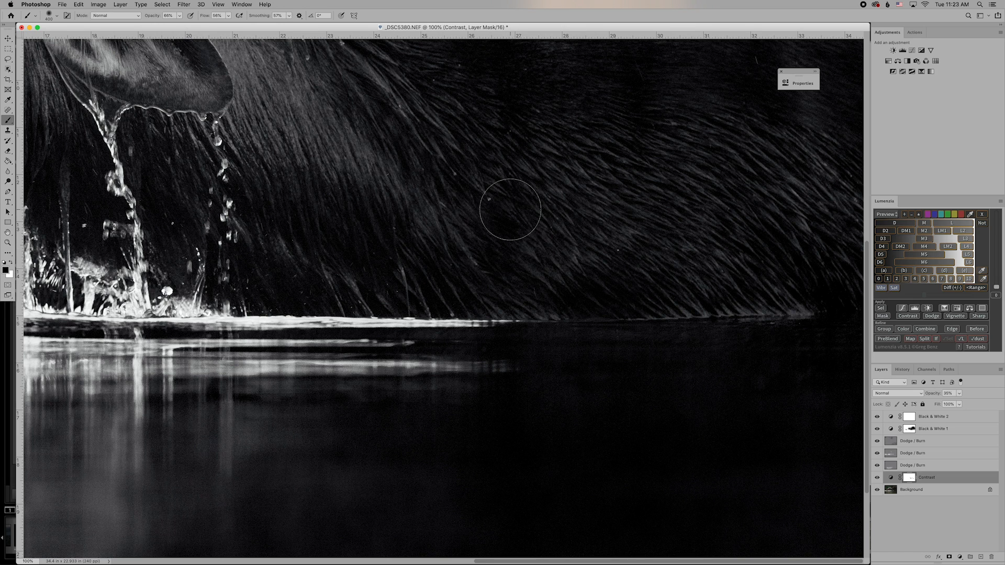
# With a 250 brush, paint the mask across the body fur and along the waterline.
pyautogui.press('[')
pyautogui.press('[')
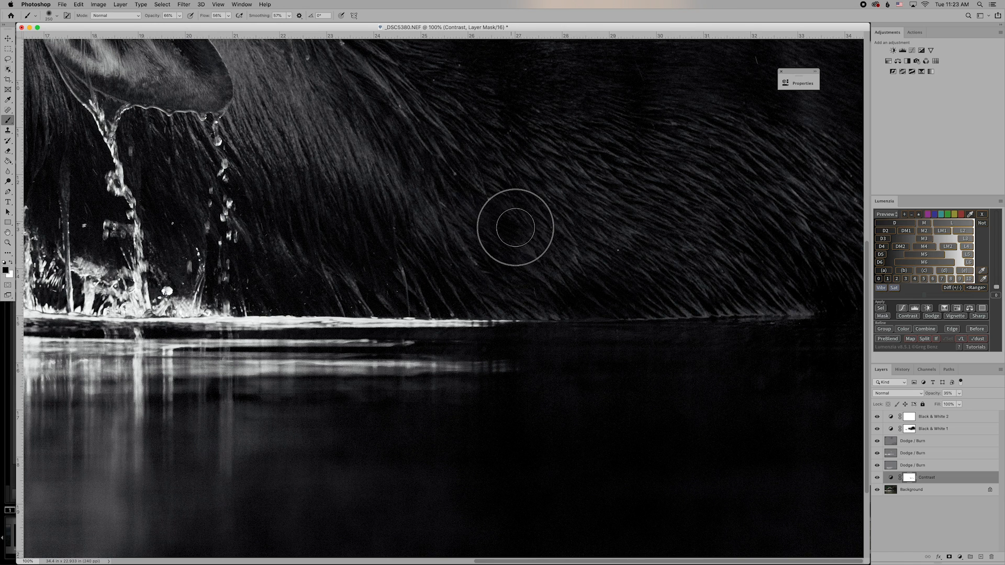
pyautogui.moveTo(574, 277)
pyautogui.mouseDown()
pyautogui.moveTo(590, 293)
pyautogui.moveTo(574, 296)
pyautogui.moveTo(601, 293)
pyautogui.moveTo(565, 293)
pyautogui.moveTo(643, 297)
pyautogui.moveTo(583, 297)
pyautogui.mouseUp()
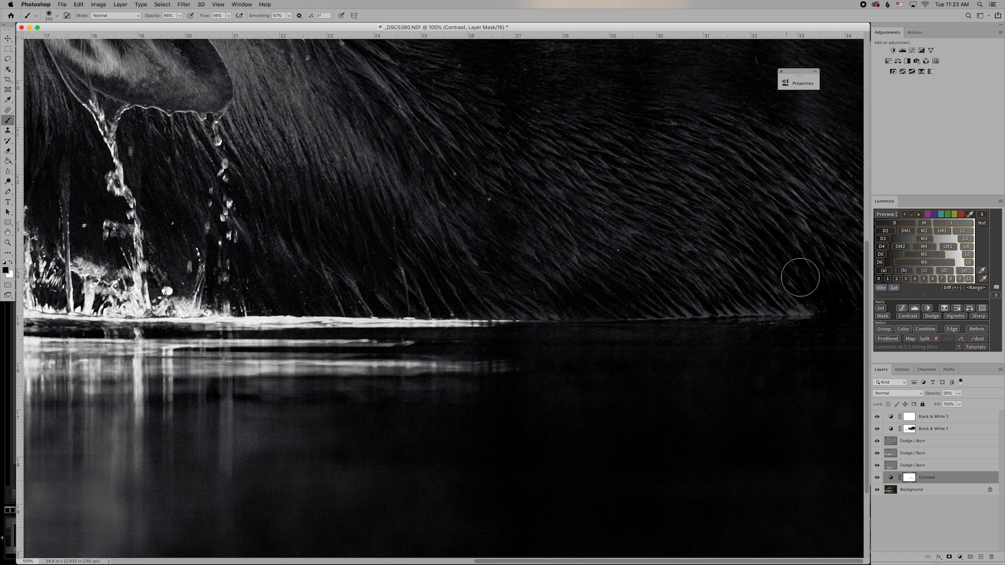
pyautogui.moveTo(848, 299)
pyautogui.mouseDown()
pyautogui.moveTo(799, 297)
pyautogui.moveTo(853, 290)
pyautogui.moveTo(789, 291)
pyautogui.moveTo(845, 290)
pyautogui.moveTo(794, 265)
pyautogui.moveTo(819, 280)
pyautogui.moveTo(789, 245)
pyautogui.moveTo(841, 290)
pyautogui.moveTo(826, 298)
pyautogui.moveTo(851, 291)
pyautogui.moveTo(789, 299)
pyautogui.moveTo(861, 296)
pyautogui.moveTo(808, 298)
pyautogui.mouseUp()
pyautogui.scroll(5, 641, 239)
pyautogui.scroll(1, 642, 239)
pyautogui.moveTo(519, 140)
pyautogui.mouseDown()
pyautogui.moveTo(520, 234)
pyautogui.moveTo(502, 200)
pyautogui.moveTo(468, 177)
pyautogui.moveTo(496, 198)
pyautogui.moveTo(516, 246)
pyautogui.mouseUp()
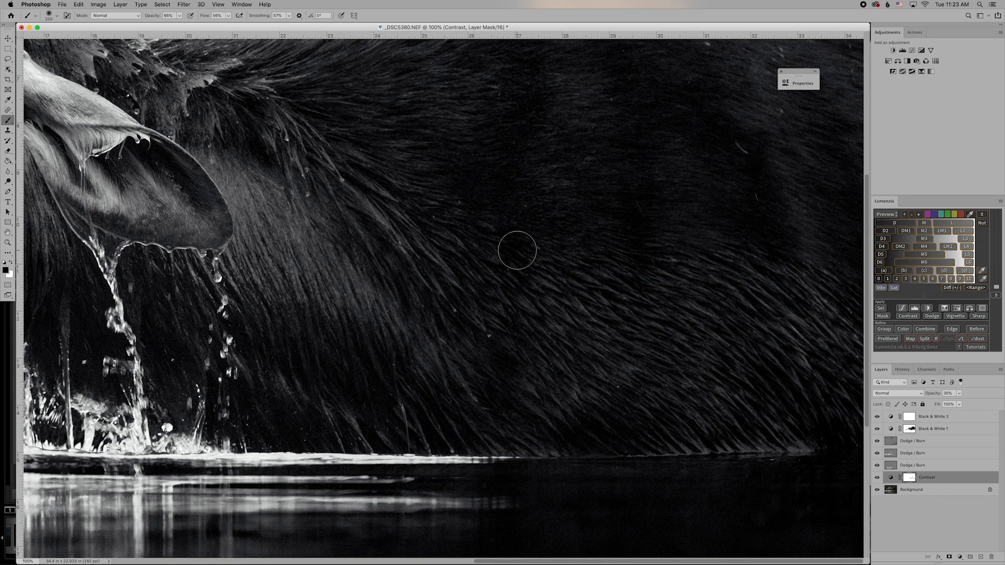
pyautogui.scroll(3, 516, 246)
pyautogui.moveTo(520, 209)
pyautogui.mouseDown()
pyautogui.moveTo(524, 146)
pyautogui.moveTo(607, 219)
pyautogui.moveTo(634, 183)
pyautogui.moveTo(699, 195)
pyautogui.moveTo(655, 180)
pyautogui.mouseUp()
pyautogui.scroll(3, 523, 146)
pyautogui.moveTo(579, 158); pyautogui.dragTo(571, 174)
# Paint the mask over the top of the back and the upper fur.
pyautogui.moveTo(503, 100); pyautogui.dragTo(512, 89)
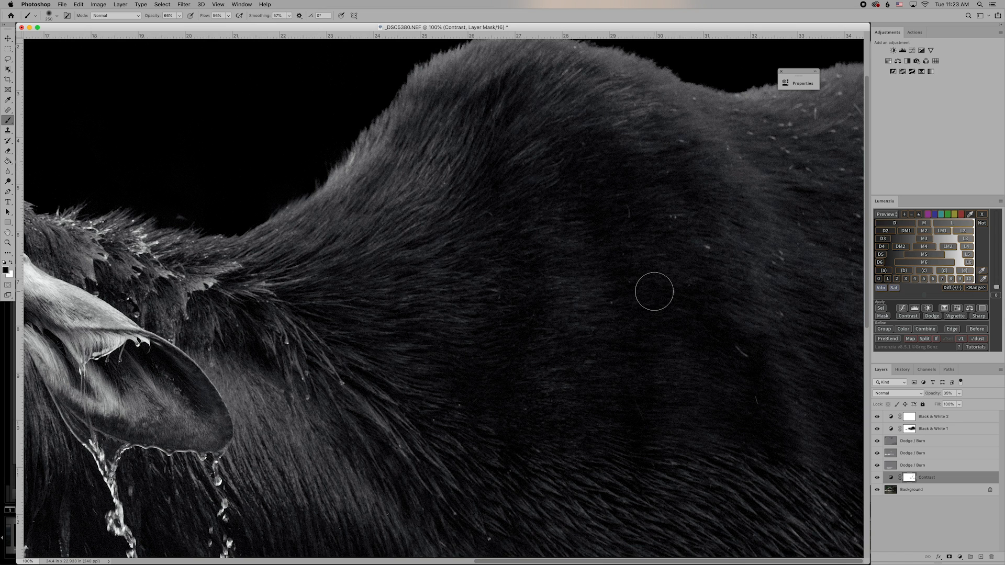
pyautogui.moveTo(679, 301)
pyautogui.mouseDown()
pyautogui.moveTo(755, 371)
pyautogui.moveTo(741, 358)
pyautogui.moveTo(777, 442)
pyautogui.moveTo(744, 426)
pyautogui.moveTo(779, 449)
pyautogui.moveTo(734, 427)
pyautogui.moveTo(782, 445)
pyautogui.mouseUp()
pyautogui.moveTo(725, 351)
pyautogui.mouseDown()
pyautogui.moveTo(675, 341)
pyautogui.moveTo(641, 381)
pyautogui.moveTo(638, 424)
pyautogui.moveTo(621, 420)
pyautogui.moveTo(645, 433)
pyautogui.moveTo(616, 429)
pyautogui.moveTo(639, 444)
pyautogui.moveTo(660, 453)
pyautogui.mouseUp()
pyautogui.moveTo(605, 232)
pyautogui.mouseDown()
pyautogui.moveTo(595, 219)
pyautogui.moveTo(626, 220)
pyautogui.moveTo(635, 209)
pyautogui.moveTo(615, 211)
pyautogui.moveTo(576, 188)
pyautogui.moveTo(610, 175)
pyautogui.moveTo(576, 186)
pyautogui.moveTo(583, 154)
pyautogui.mouseUp()
pyautogui.moveTo(507, 97)
pyautogui.mouseDown()
pyautogui.moveTo(486, 103)
pyautogui.moveTo(525, 91)
pyautogui.moveTo(506, 121)
pyautogui.mouseUp()
pyautogui.moveTo(501, 190)
pyautogui.mouseDown()
pyautogui.moveTo(523, 247)
pyautogui.moveTo(513, 301)
pyautogui.moveTo(525, 350)
pyautogui.moveTo(505, 390)
pyautogui.moveTo(507, 353)
pyautogui.moveTo(513, 446)
pyautogui.moveTo(466, 381)
pyautogui.moveTo(421, 348)
pyautogui.mouseUp()
pyautogui.moveTo(259, 354)
pyautogui.mouseDown()
pyautogui.moveTo(245, 337)
pyautogui.moveTo(267, 357)
pyautogui.moveTo(248, 329)
pyautogui.moveTo(246, 342)
pyautogui.moveTo(263, 309)
pyautogui.moveTo(248, 307)
pyautogui.moveTo(331, 312)
pyautogui.moveTo(378, 336)
pyautogui.mouseUp()
# Paint the mask over the ear and the ear opening.
pyautogui.moveTo(134, 360)
pyautogui.mouseDown()
pyautogui.moveTo(187, 380)
pyautogui.moveTo(157, 364)
pyautogui.moveTo(173, 366)
pyautogui.moveTo(213, 399)
pyautogui.mouseUp()
pyautogui.moveTo(522, 560); pyautogui.dragTo(383, 560)
pyautogui.moveTo(308, 333); pyautogui.dragTo(311, 336)
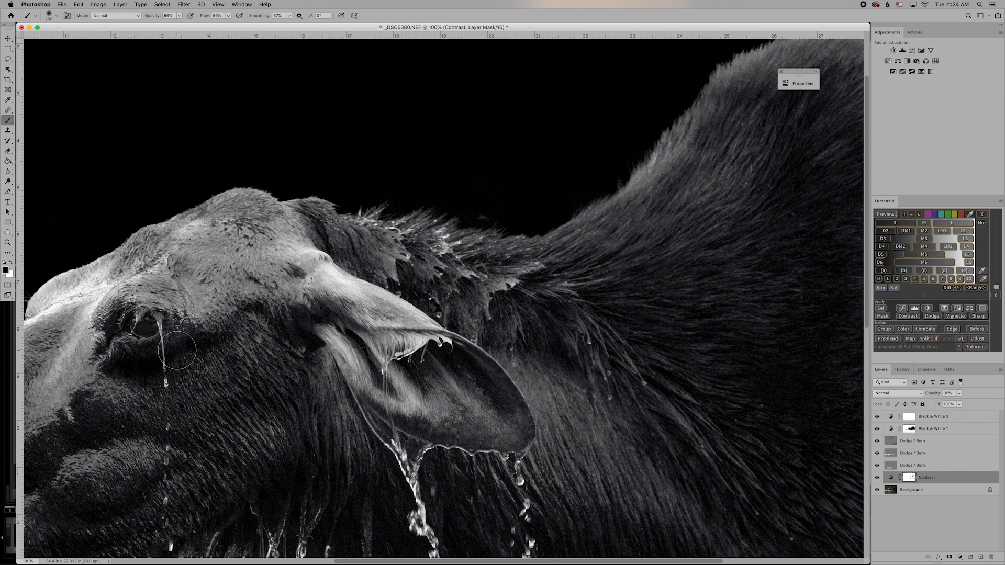
pyautogui.scroll(-1, 114, 364)
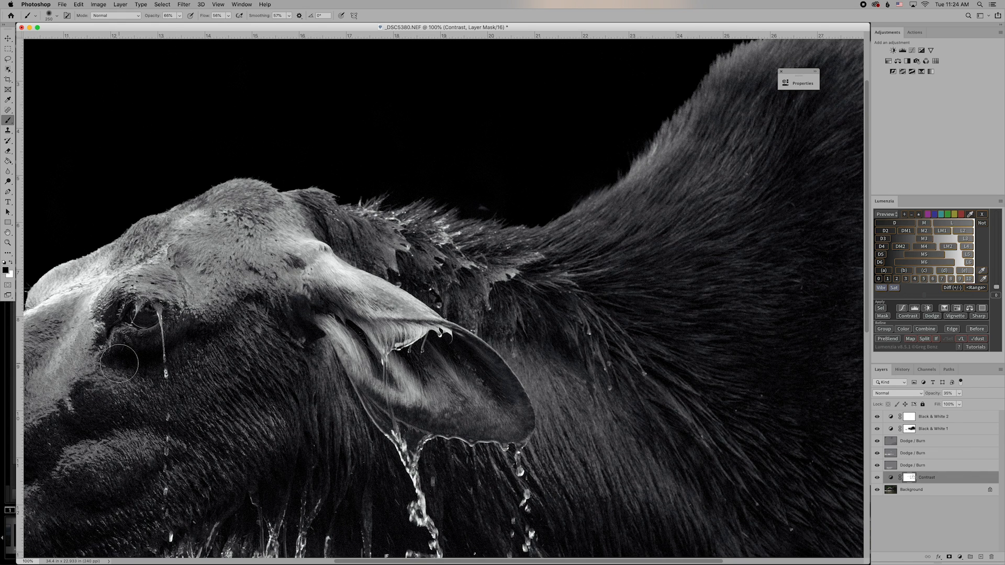
# At 200% zoom, paint the Contrast mask under the eye with a 175 brush.
pyautogui.press('super+plus')
pyautogui.hscroll(-10, 123, 364)
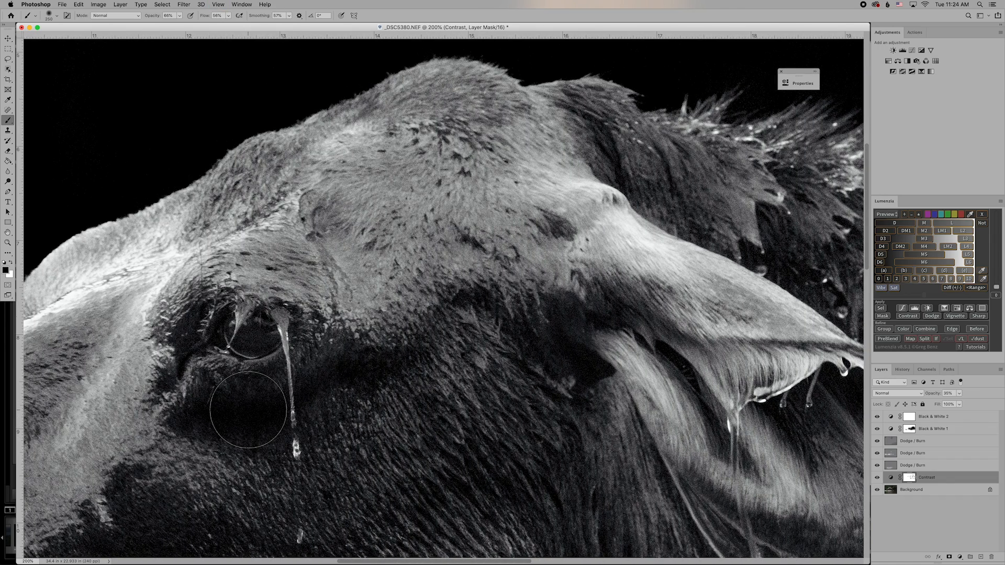
pyautogui.press('[')
pyautogui.press('[')
pyautogui.moveTo(237, 416)
pyautogui.mouseDown()
pyautogui.moveTo(284, 420)
pyautogui.moveTo(229, 422)
pyautogui.moveTo(294, 409)
pyautogui.moveTo(227, 417)
pyautogui.moveTo(300, 406)
pyautogui.moveTo(204, 423)
pyautogui.moveTo(385, 372)
pyautogui.mouseUp()
pyautogui.click(907, 442)
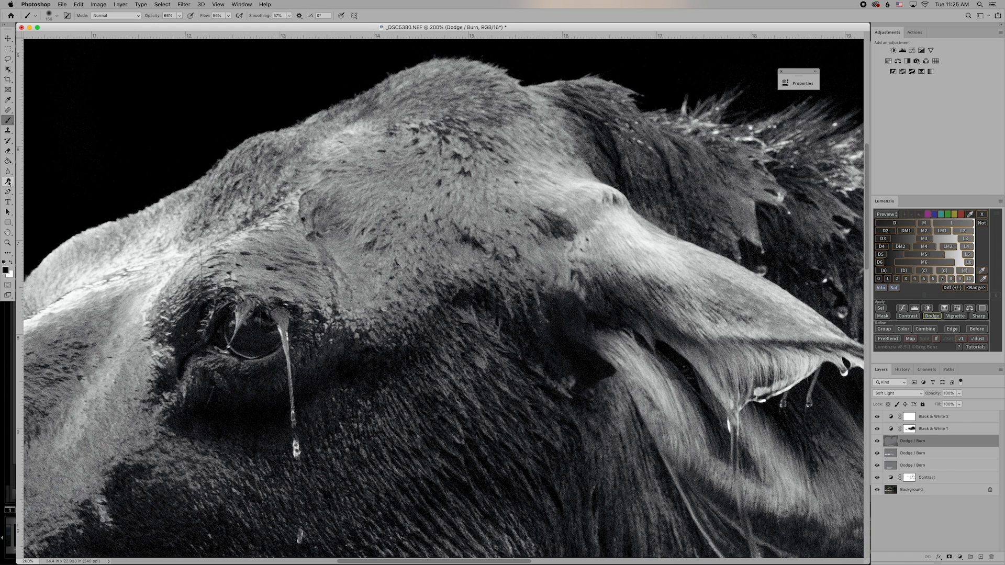
# Set the Dodge tool range to Shadows and shrink the brush to 700.
pyautogui.click(8, 182)
pyautogui.click(30, 181)
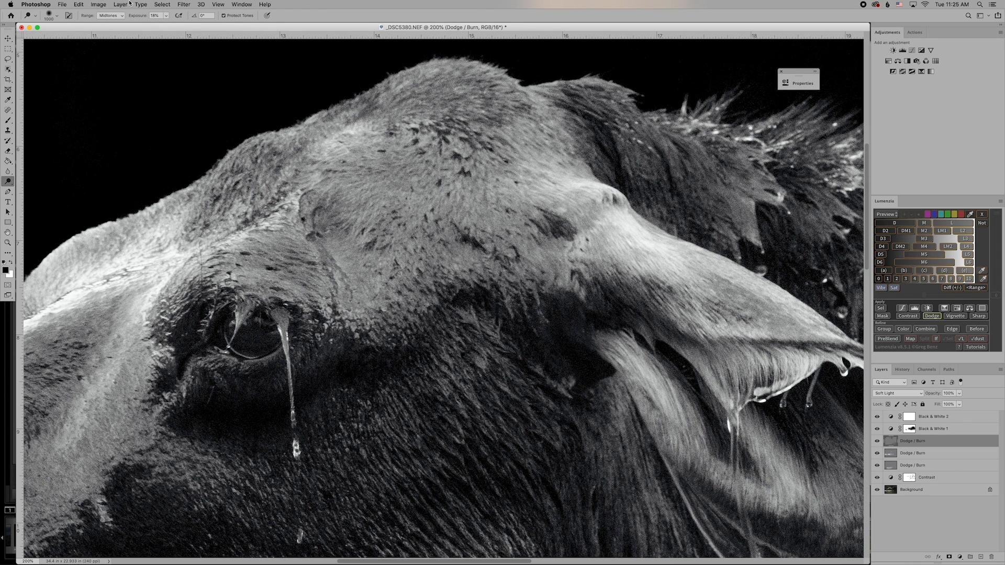
pyautogui.click(119, 16)
pyautogui.click(117, 10)
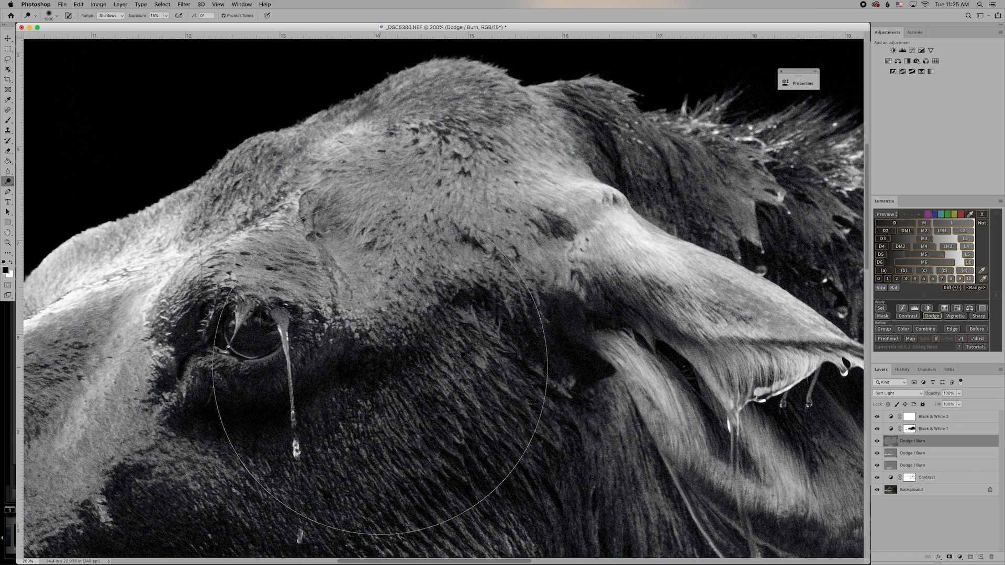
pyautogui.press('[')
pyautogui.press('[')
pyautogui.press('[')
pyautogui.press('[')
pyautogui.press('[')
pyautogui.press('[')
pyautogui.press('[')
pyautogui.press('[')
pyautogui.press('[')
pyautogui.press('[')
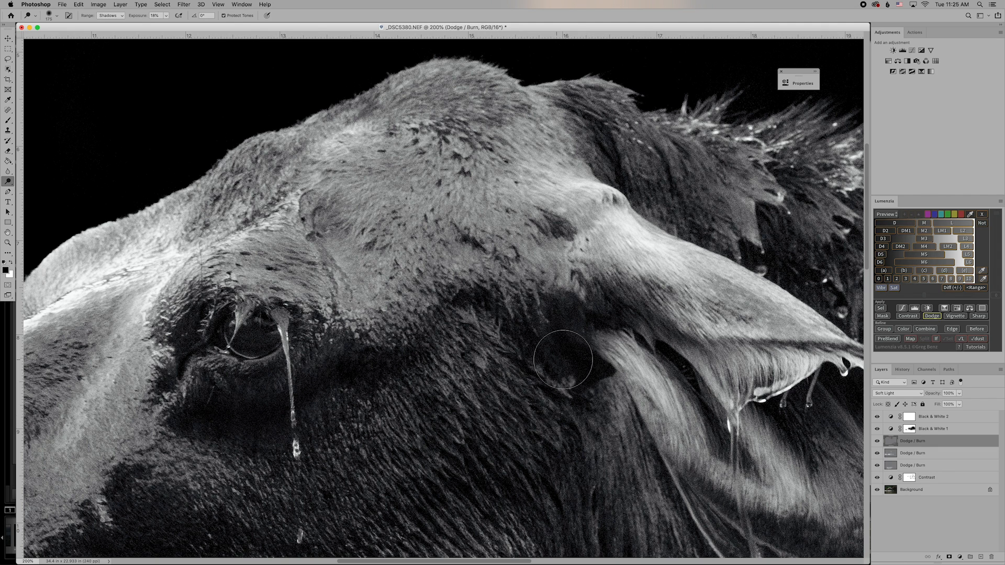
# Move the working Dodge / Burn layer down two places in the layer stack.
pyautogui.hscroll(10, 575, 371)
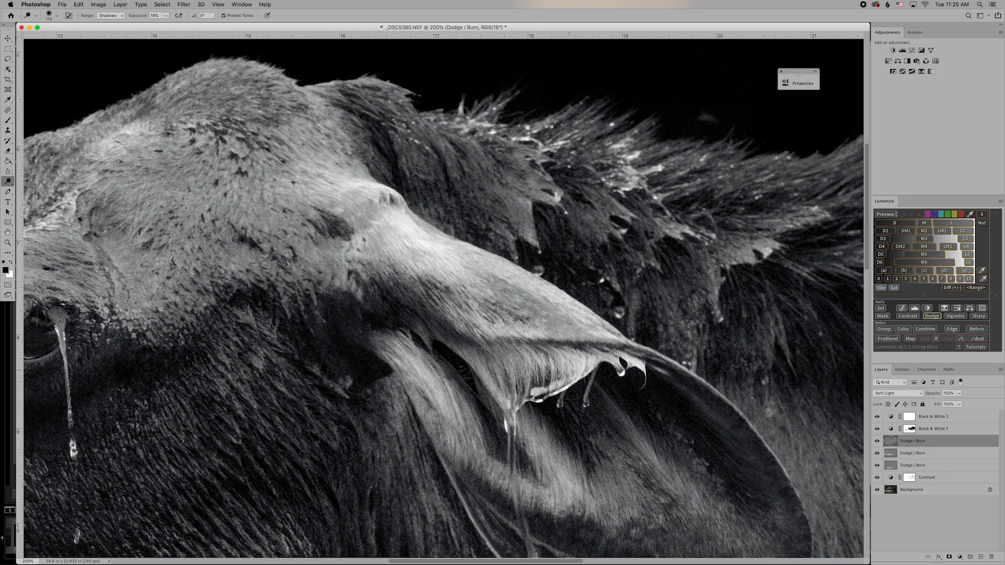
pyautogui.hscroll(12, 698, 448)
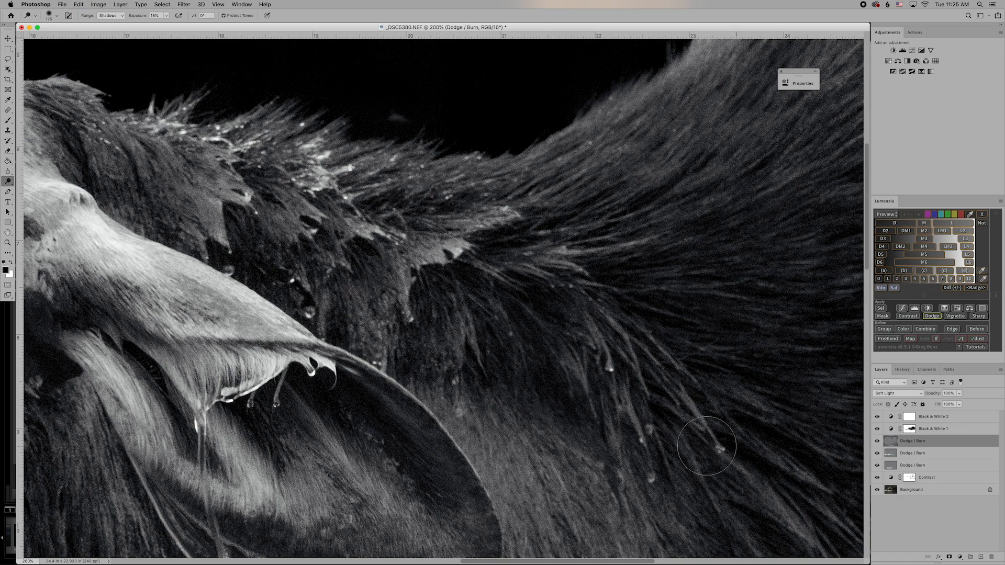
pyautogui.scroll(-10, 707, 446)
pyautogui.hscroll(15, 707, 445)
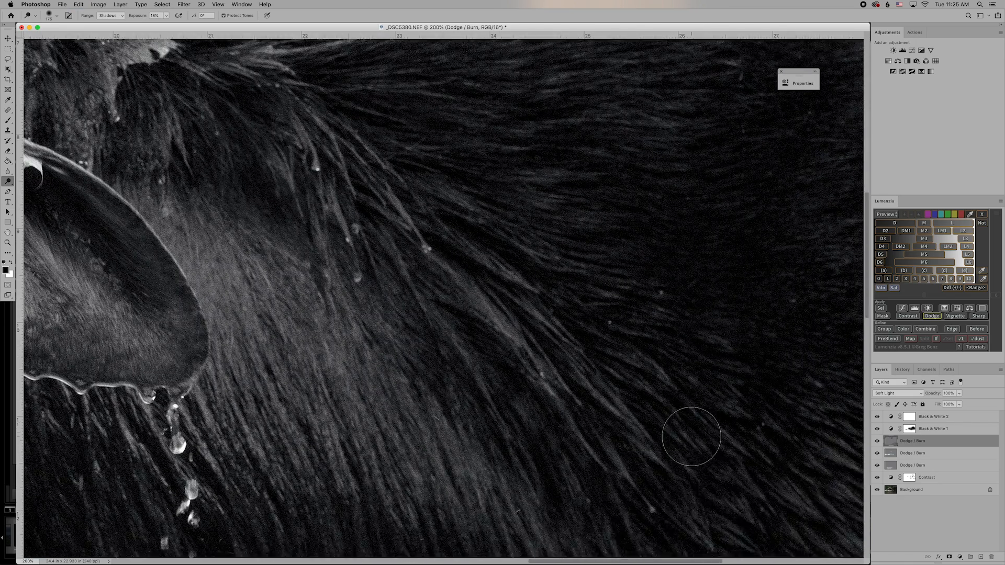
pyautogui.scroll(-3, 691, 436)
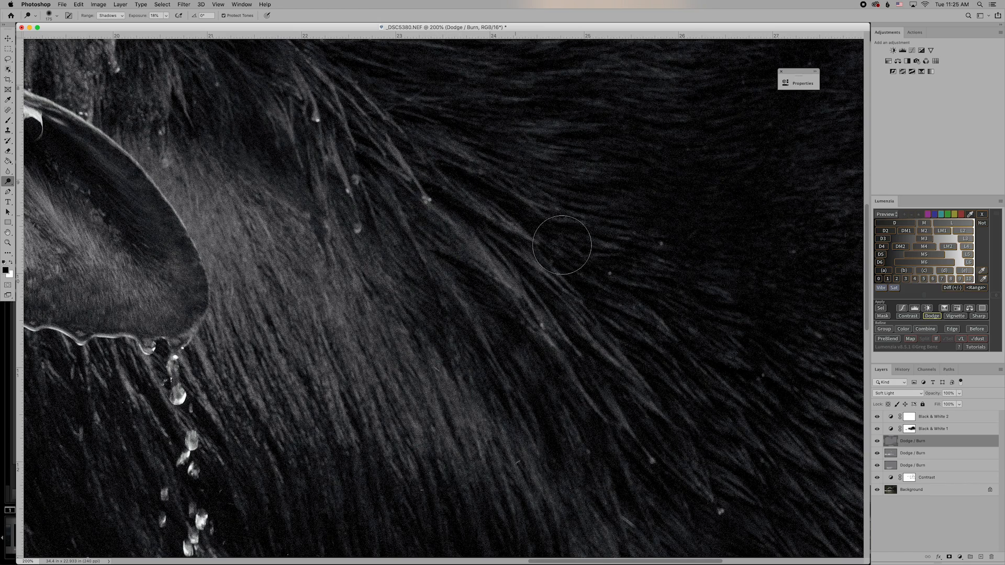
pyautogui.hscroll(12, 607, 279)
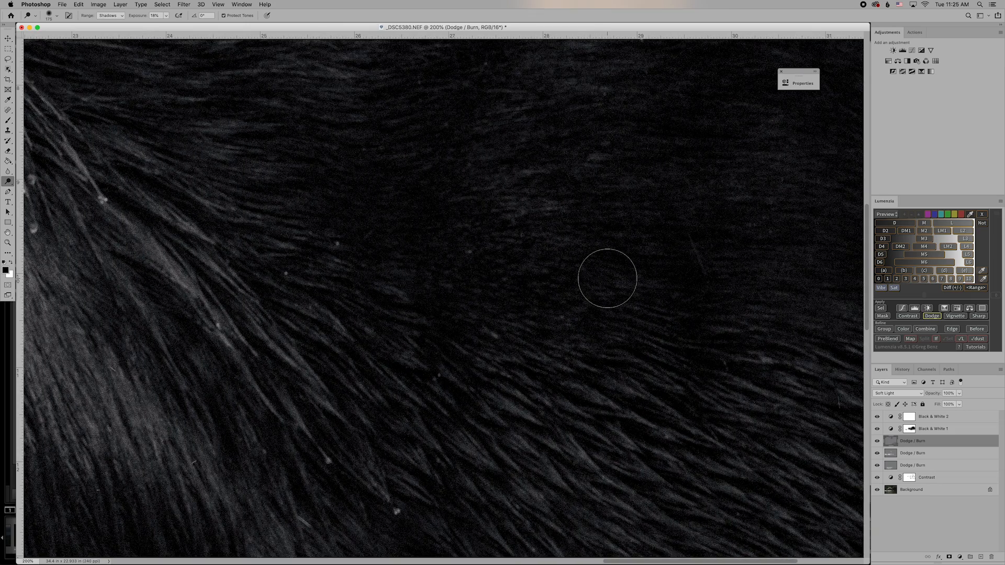
pyautogui.press('super+bracketleft')
pyautogui.press('super+bracketleft')
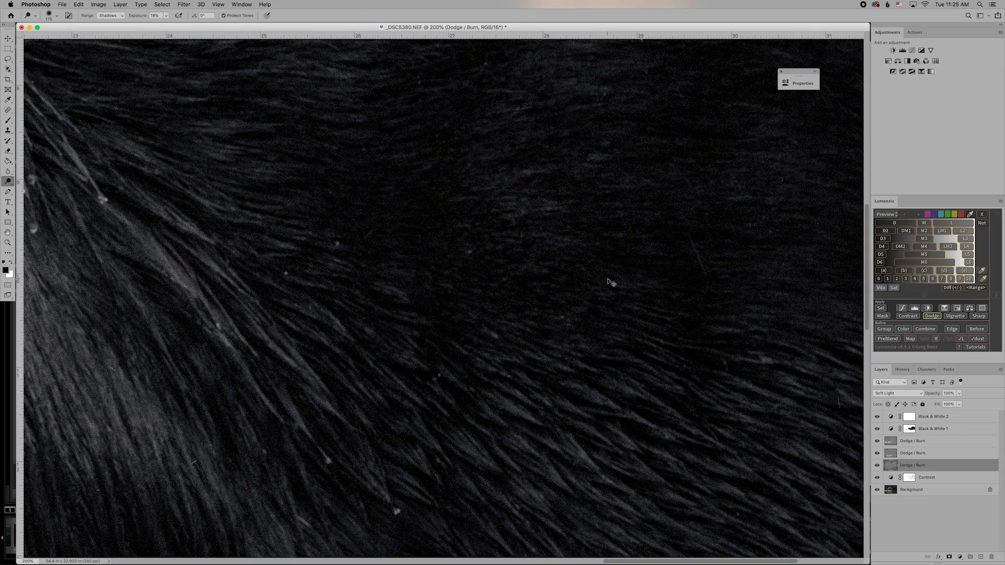
# Zoom out and dodge the flank fur down to the waterline with a 500 brush.
pyautogui.press('super+bracketleft')
pyautogui.press('super+bracketright')
pyautogui.press('super+minus')
pyautogui.press('super+minus')
pyautogui.press('super+minus')
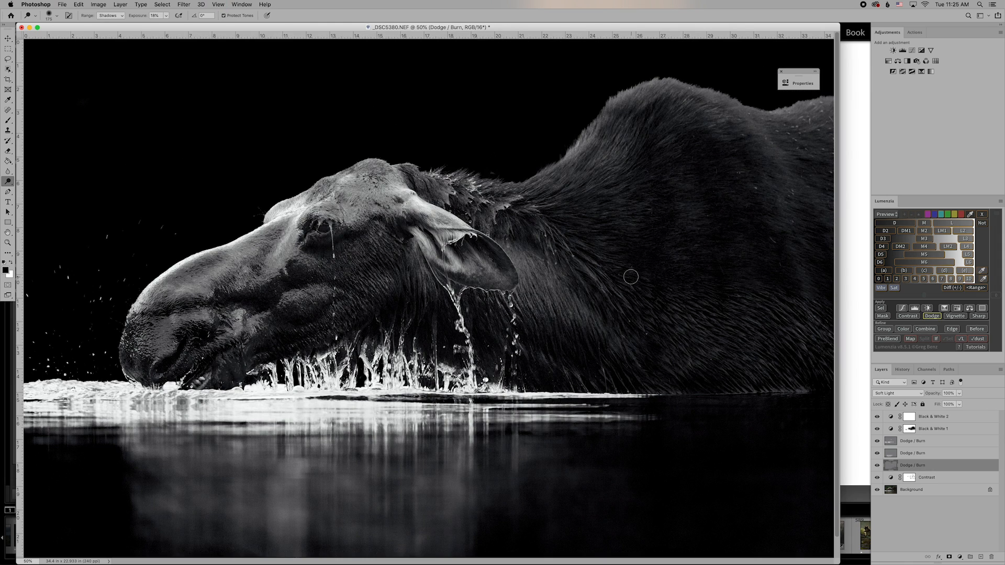
pyautogui.press(']')
pyautogui.moveTo(780, 274)
pyautogui.mouseDown()
pyautogui.moveTo(751, 212)
pyautogui.moveTo(783, 281)
pyautogui.moveTo(730, 167)
pyautogui.mouseUp()
pyautogui.moveTo(823, 267); pyautogui.dragTo(827, 301)
pyautogui.moveTo(808, 375)
pyautogui.mouseDown()
pyautogui.moveTo(769, 366)
pyautogui.moveTo(832, 370)
pyautogui.moveTo(652, 384)
pyautogui.moveTo(606, 383)
pyautogui.moveTo(625, 373)
pyautogui.moveTo(573, 376)
pyautogui.moveTo(687, 369)
pyautogui.moveTo(571, 371)
pyautogui.moveTo(584, 357)
pyautogui.moveTo(565, 350)
pyautogui.moveTo(607, 361)
pyautogui.moveTo(586, 357)
pyautogui.moveTo(618, 379)
pyautogui.moveTo(558, 365)
pyautogui.mouseUp()
# Zoom to 100% and pan left across the moose for detail work.
pyautogui.press('super+equal')
pyautogui.press('super+equal')
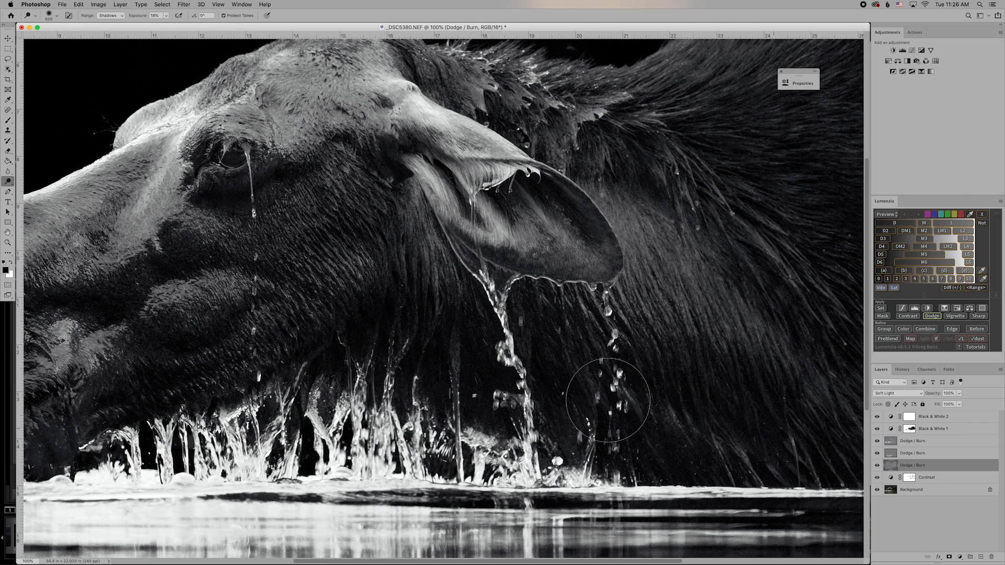
pyautogui.hscroll(5, 760, 393)
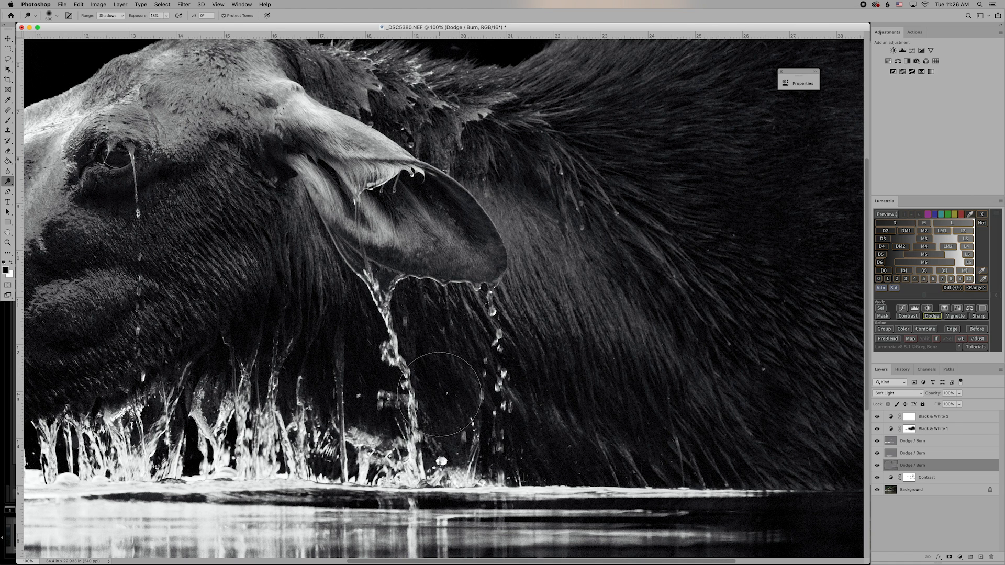
pyautogui.hscroll(-5, 455, 403)
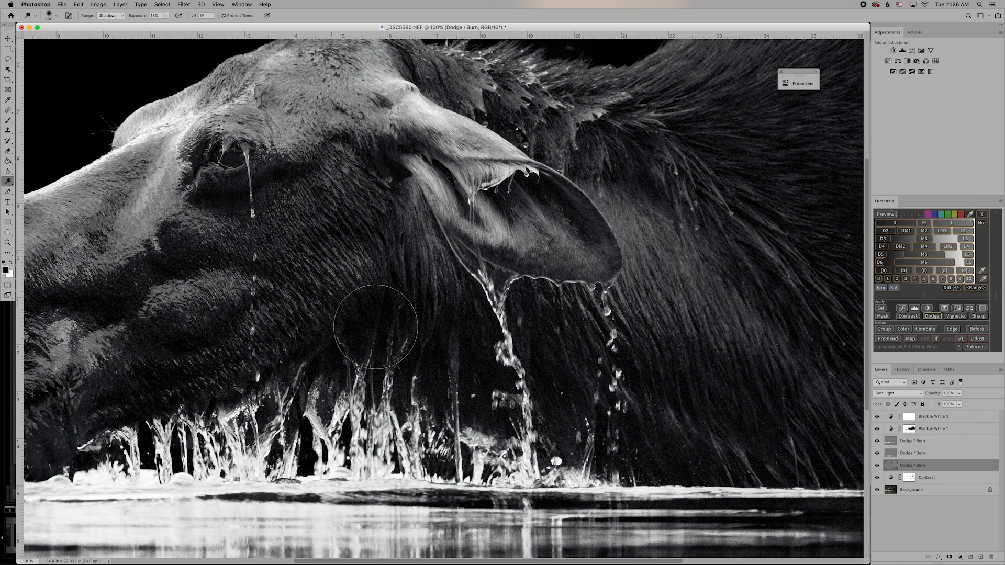
pyautogui.hscroll(-4, 325, 402)
pyautogui.hscroll(-1, 325, 401)
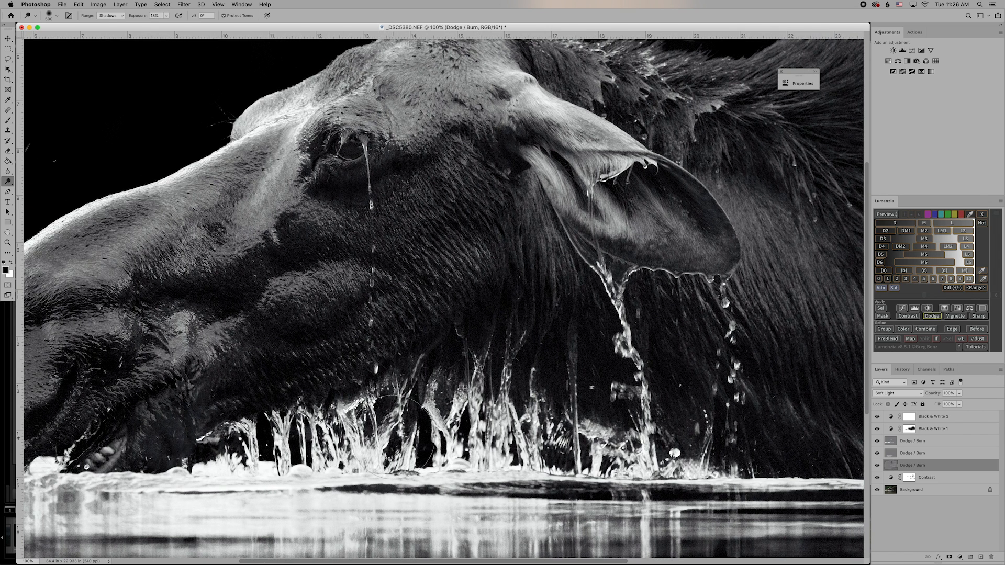
pyautogui.hscroll(-3, 435, 437)
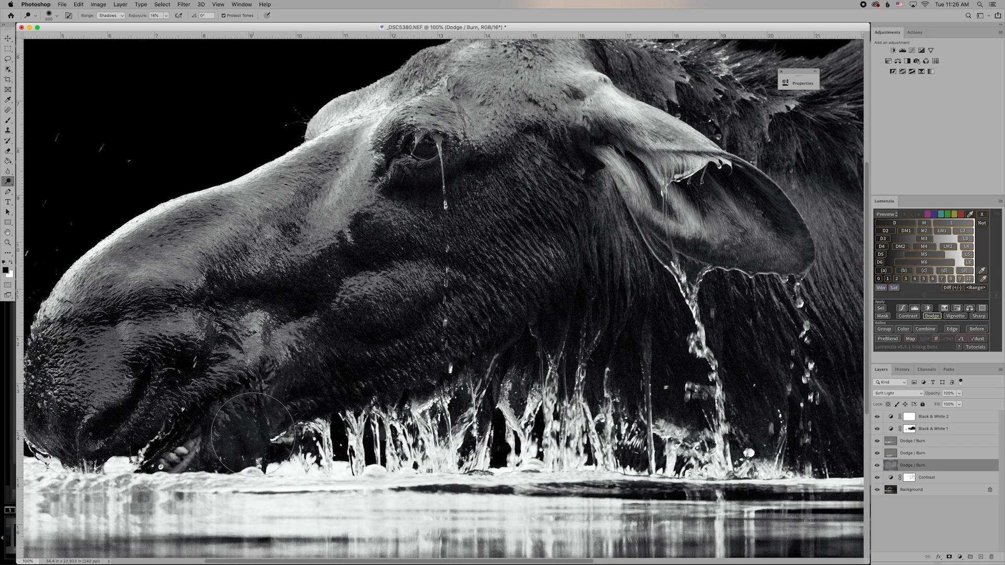
pyautogui.hscroll(-3, 210, 427)
pyautogui.hscroll(-3, 189, 425)
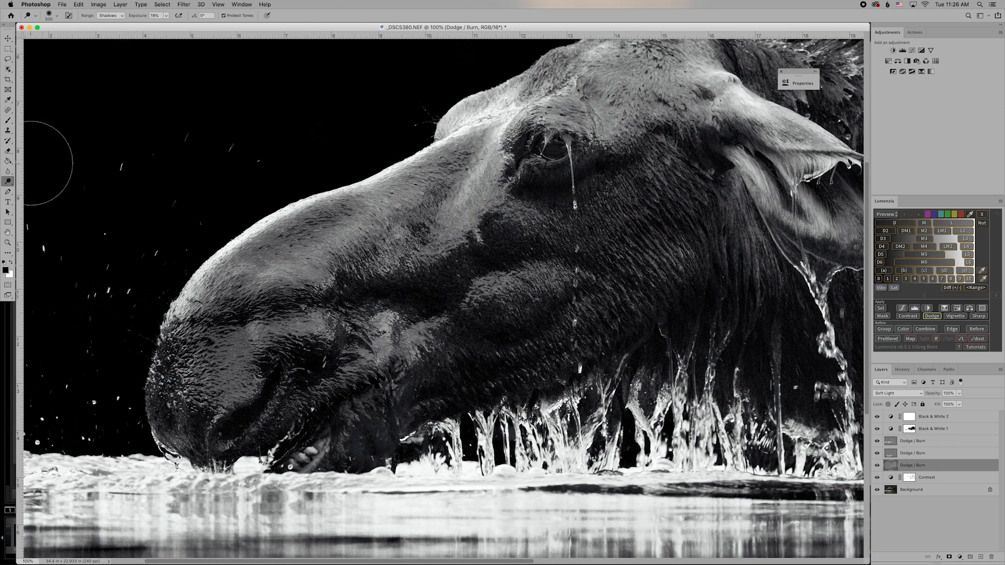
pyautogui.click(9, 183)
# Burn the moose's chin and jaw with a 300 brush.
pyautogui.click(27, 191)
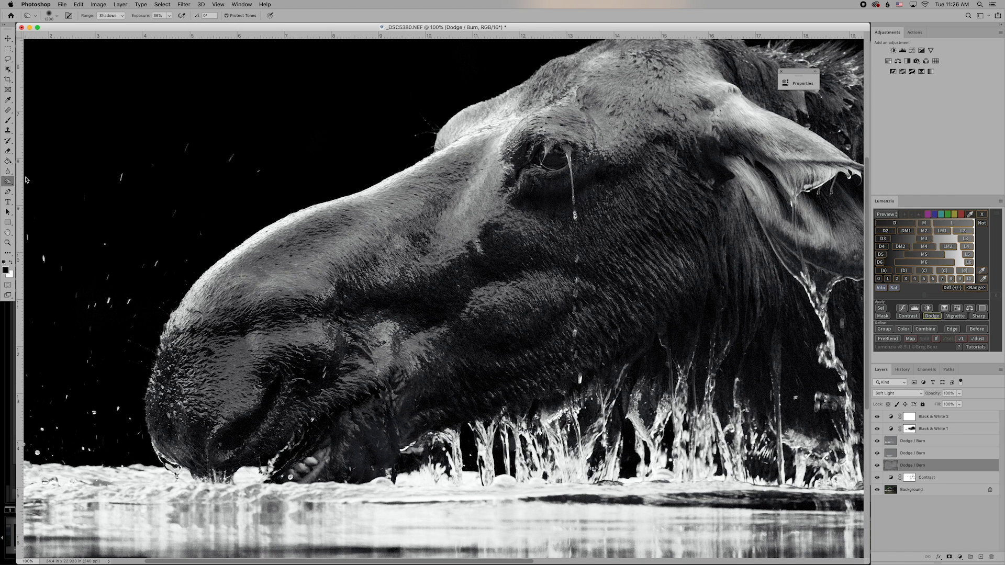
pyautogui.press('[')
pyautogui.press('[')
pyautogui.press('[')
pyautogui.press('[')
pyautogui.press('[')
pyautogui.press('[')
pyautogui.press('[')
pyautogui.press('[')
pyautogui.press('[')
pyautogui.press('[')
pyautogui.press('[')
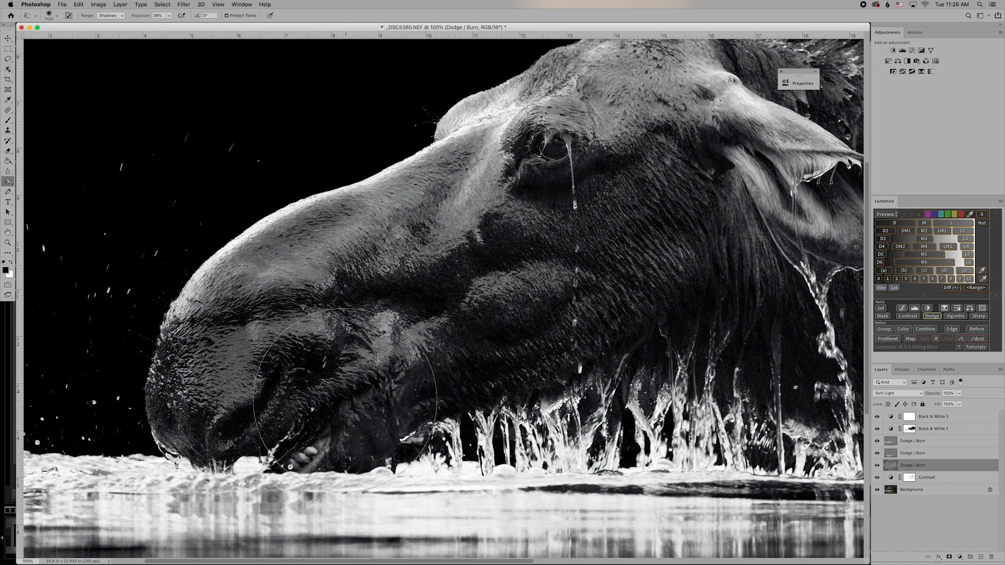
pyautogui.moveTo(368, 438)
pyautogui.mouseDown()
pyautogui.moveTo(411, 401)
pyautogui.moveTo(406, 387)
pyautogui.moveTo(363, 428)
pyautogui.moveTo(354, 447)
pyautogui.mouseUp()
# Dodge the mouth corner and muzzle with a 200 brush at 58% exposure.
pyautogui.rightClick(8, 183)
pyautogui.click(37, 178)
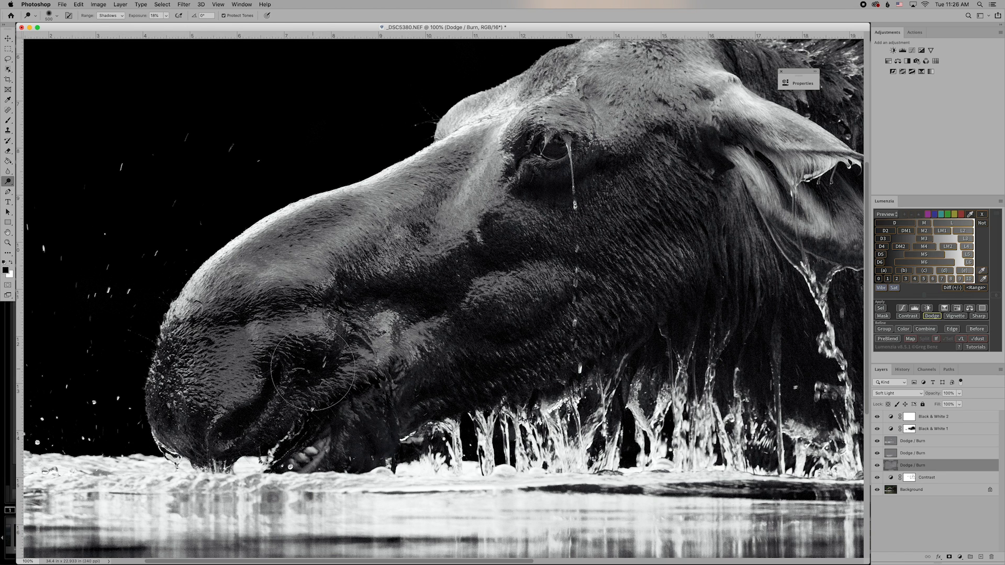
pyautogui.press('[')
pyautogui.press('[')
pyautogui.moveTo(314, 368)
pyautogui.mouseDown()
pyautogui.moveTo(290, 366)
pyautogui.moveTo(321, 356)
pyautogui.moveTo(264, 355)
pyautogui.moveTo(303, 355)
pyautogui.moveTo(263, 367)
pyautogui.moveTo(314, 353)
pyautogui.moveTo(335, 359)
pyautogui.moveTo(304, 359)
pyautogui.moveTo(306, 370)
pyautogui.moveTo(300, 357)
pyautogui.mouseUp()
pyautogui.click(167, 16)
pyautogui.click(168, 16)
pyautogui.moveTo(317, 368); pyautogui.dragTo(292, 362)
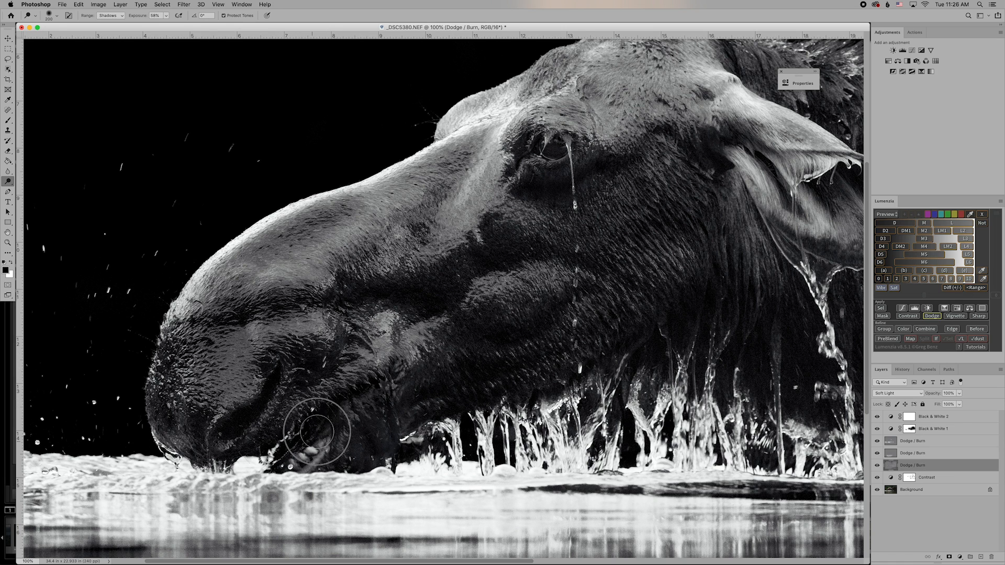
pyautogui.moveTo(299, 458)
pyautogui.mouseDown()
pyautogui.moveTo(265, 452)
pyautogui.moveTo(233, 410)
pyautogui.moveTo(226, 423)
pyautogui.moveTo(277, 385)
pyautogui.mouseUp()
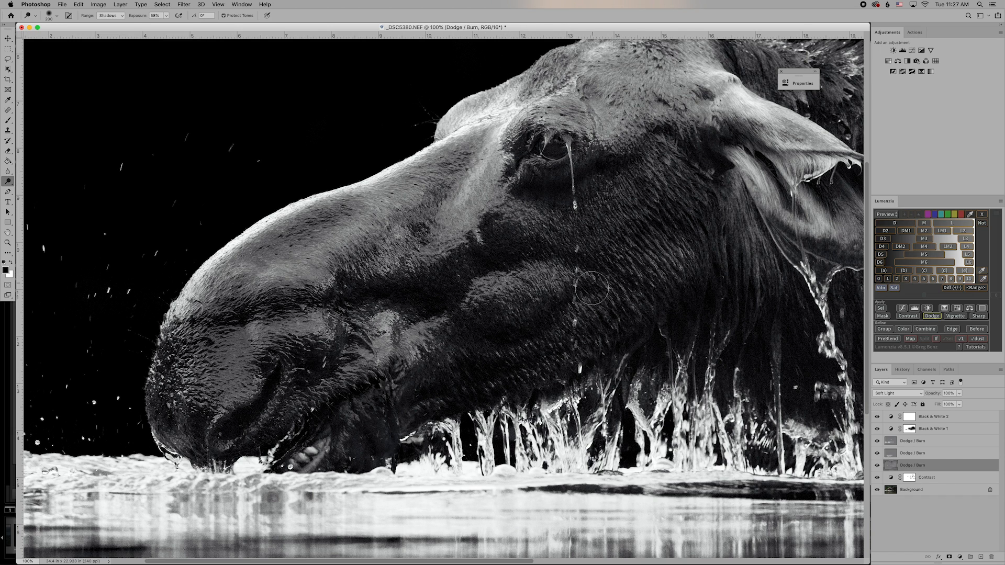
# Paint the Contrast layer mask over the muzzle and dark cheek with the Brush.
pyautogui.click(950, 479)
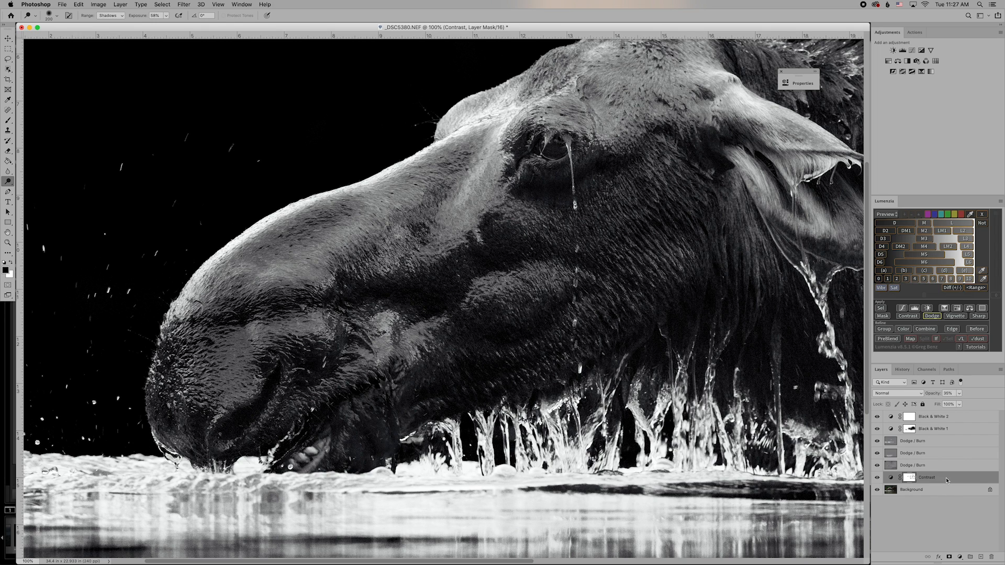
pyautogui.click(8, 120)
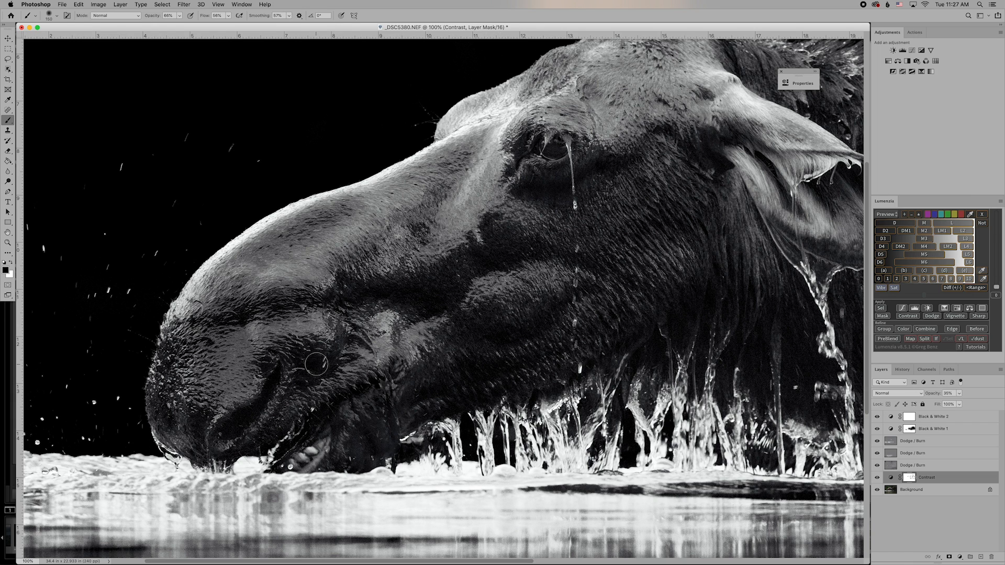
pyautogui.moveTo(311, 368)
pyautogui.mouseDown()
pyautogui.moveTo(321, 353)
pyautogui.moveTo(298, 381)
pyautogui.moveTo(321, 369)
pyautogui.moveTo(316, 381)
pyautogui.moveTo(228, 317)
pyautogui.moveTo(260, 311)
pyautogui.mouseUp()
pyautogui.moveTo(358, 299)
pyautogui.mouseDown()
pyautogui.moveTo(415, 293)
pyautogui.moveTo(450, 310)
pyautogui.moveTo(431, 317)
pyautogui.mouseUp()
pyautogui.moveTo(493, 332)
pyautogui.mouseDown()
pyautogui.moveTo(522, 339)
pyautogui.moveTo(495, 341)
pyautogui.moveTo(521, 361)
pyautogui.moveTo(458, 385)
pyautogui.moveTo(529, 362)
pyautogui.moveTo(466, 374)
pyautogui.moveTo(508, 380)
pyautogui.moveTo(459, 399)
pyautogui.mouseUp()
pyautogui.moveTo(451, 397)
pyautogui.mouseDown()
pyautogui.moveTo(415, 401)
pyautogui.moveTo(518, 378)
pyautogui.moveTo(523, 395)
pyautogui.moveTo(608, 346)
pyautogui.moveTo(659, 326)
pyautogui.moveTo(675, 332)
pyautogui.moveTo(689, 315)
pyautogui.mouseUp()
# Add short mask strokes on the face and flank fur, then reselect the lowest Dodge / Burn layer.
pyautogui.moveTo(687, 352); pyautogui.dragTo(695, 369)
pyautogui.hscroll(5, 701, 366)
pyautogui.hscroll(14, 696, 335)
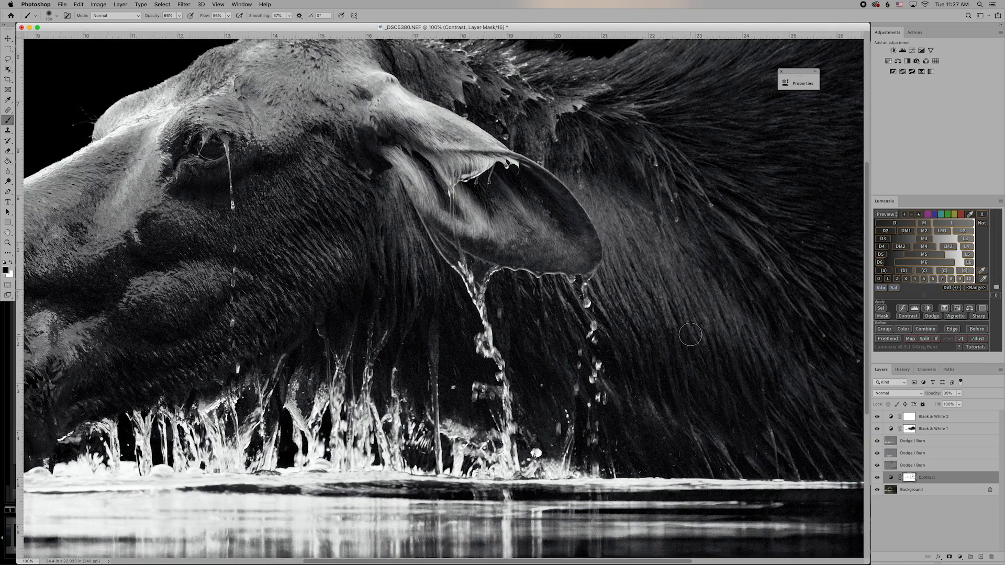
pyautogui.hscroll(1, 691, 334)
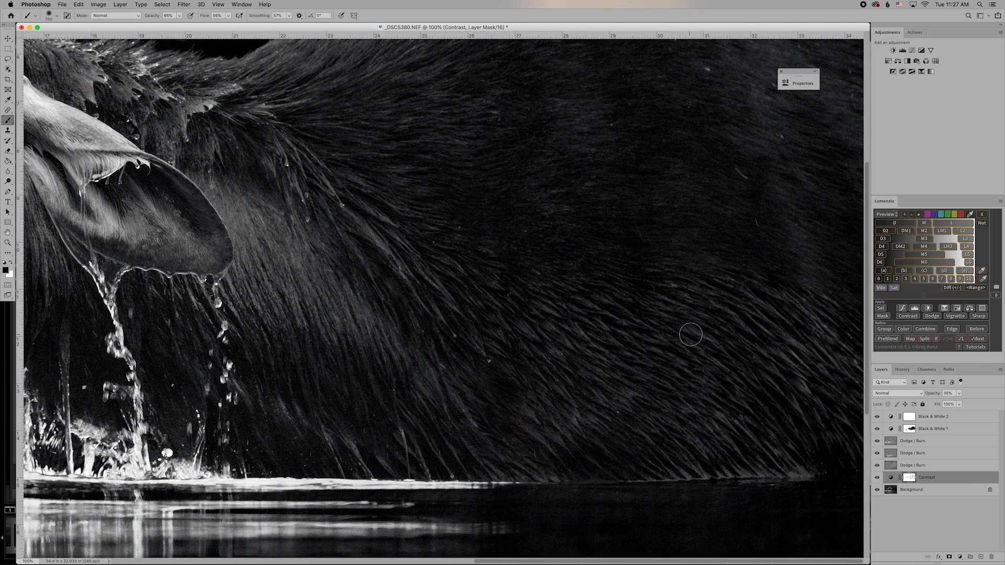
pyautogui.moveTo(848, 459)
pyautogui.mouseDown()
pyautogui.moveTo(808, 453)
pyautogui.moveTo(848, 444)
pyautogui.mouseUp()
pyautogui.click(912, 465)
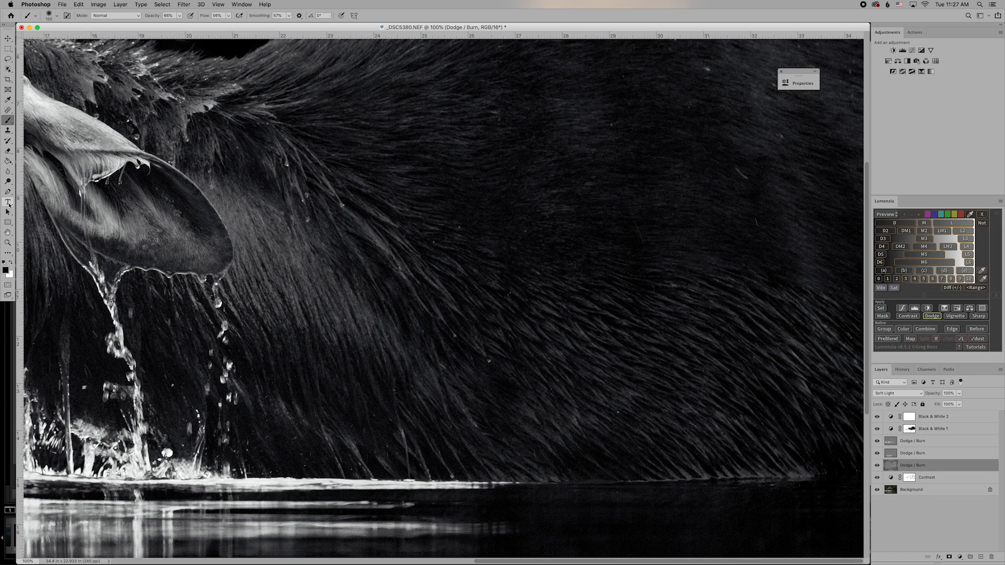
pyautogui.rightClick(906, 467)
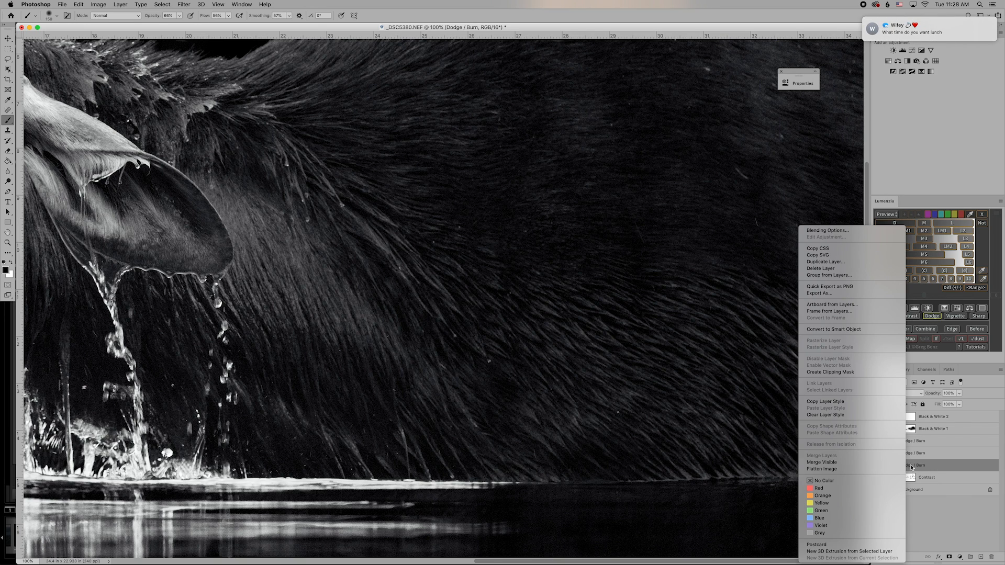
pyautogui.click(911, 467)
pyautogui.doubleClick(912, 466)
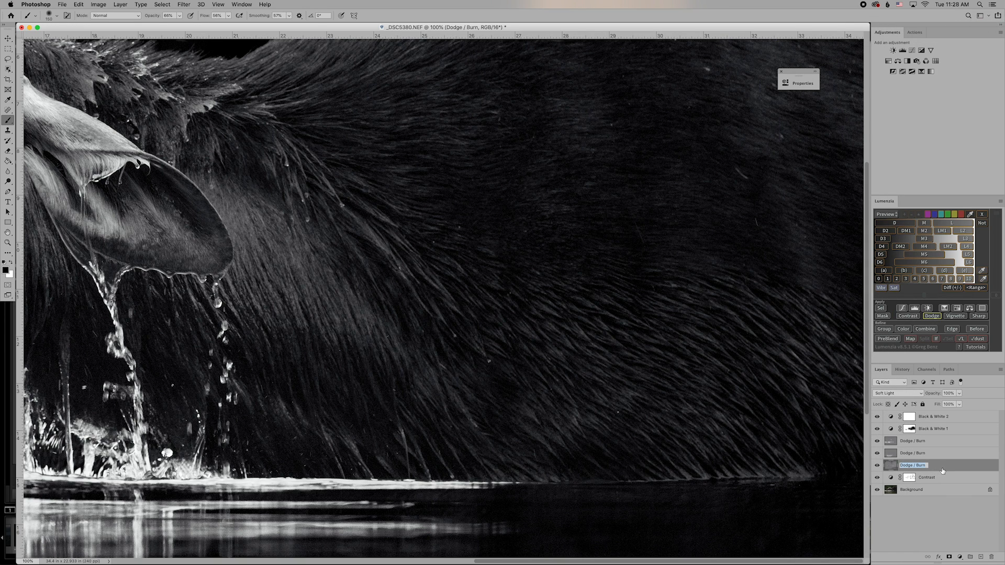
pyautogui.click(941, 470)
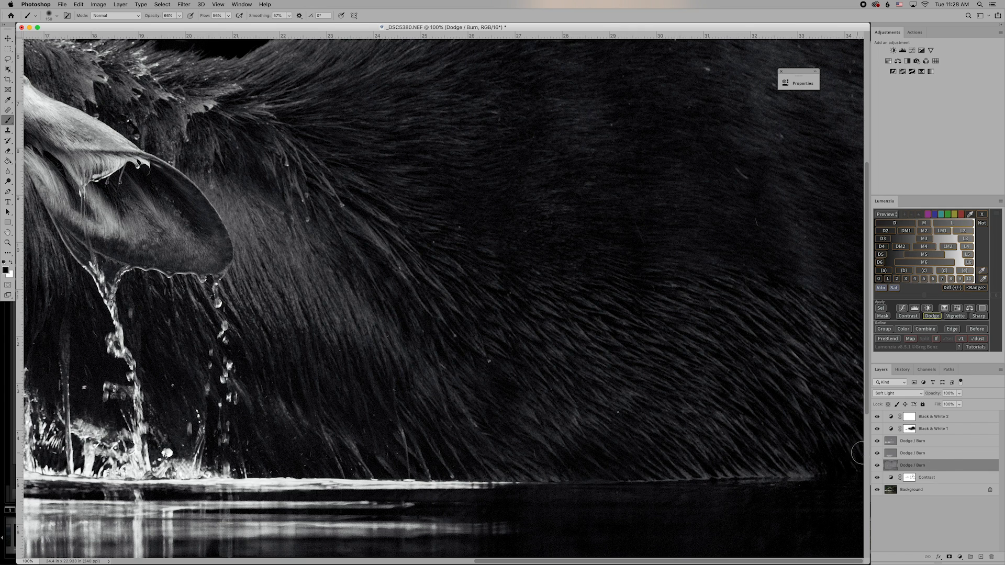
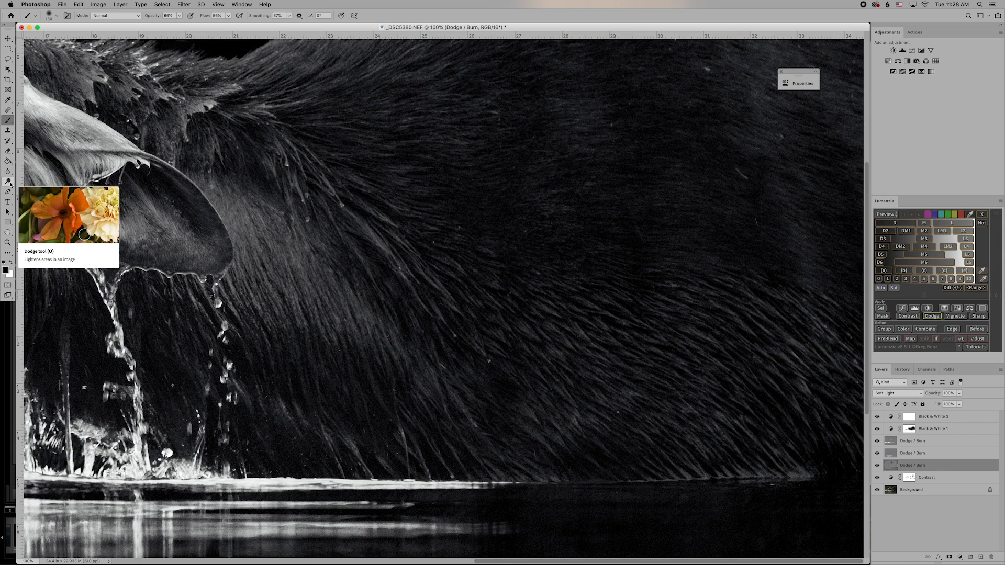
# Dodge the dark fur near the right-side waterline with the Dodge Tool set to Shadows.
pyautogui.click(9, 183)
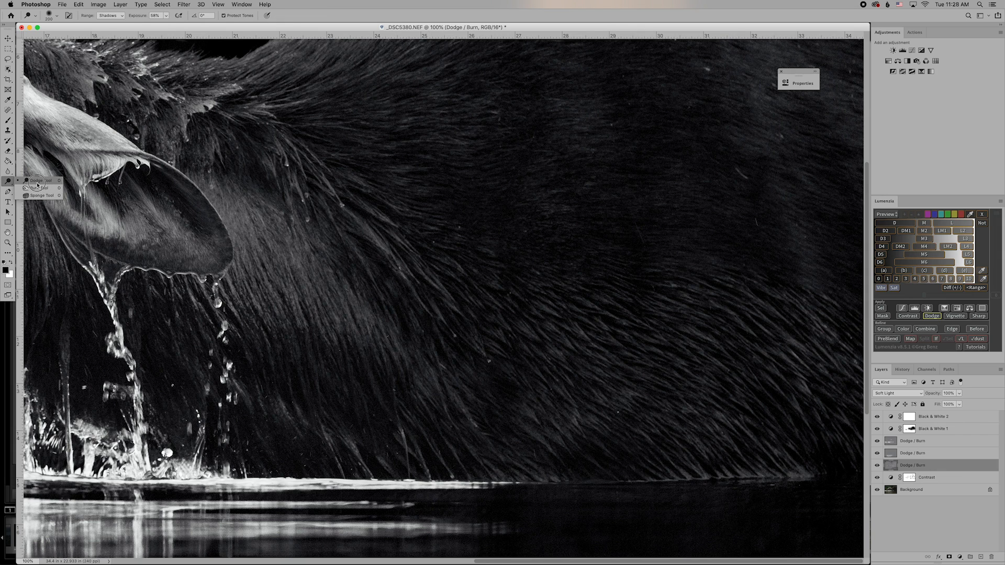
pyautogui.click(37, 185)
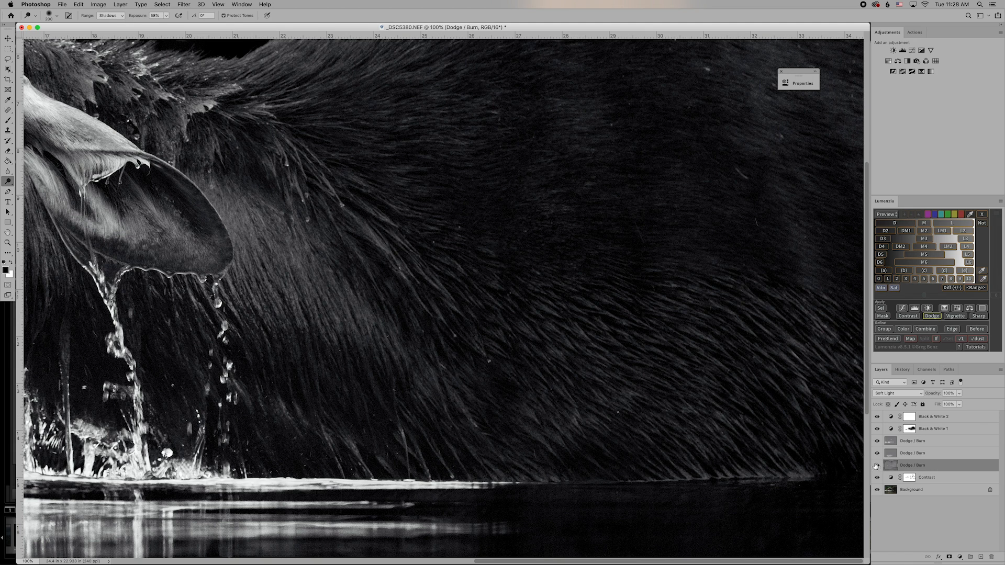
pyautogui.click(819, 452)
pyautogui.moveTo(817, 450)
pyautogui.mouseDown()
pyautogui.moveTo(859, 450)
pyautogui.moveTo(791, 447)
pyautogui.moveTo(851, 452)
pyautogui.moveTo(803, 455)
pyautogui.moveTo(843, 454)
pyautogui.moveTo(823, 457)
pyautogui.moveTo(795, 402)
pyautogui.moveTo(814, 439)
pyautogui.moveTo(848, 423)
pyautogui.moveTo(849, 397)
pyautogui.moveTo(849, 444)
pyautogui.moveTo(829, 461)
pyautogui.moveTo(845, 460)
pyautogui.moveTo(822, 462)
pyautogui.moveTo(796, 431)
pyautogui.moveTo(837, 445)
pyautogui.mouseUp()
pyautogui.moveTo(774, 411)
pyautogui.mouseDown()
pyautogui.moveTo(799, 422)
pyautogui.moveTo(747, 378)
pyautogui.moveTo(796, 432)
pyautogui.moveTo(723, 456)
pyautogui.moveTo(803, 452)
pyautogui.moveTo(733, 460)
pyautogui.mouseUp()
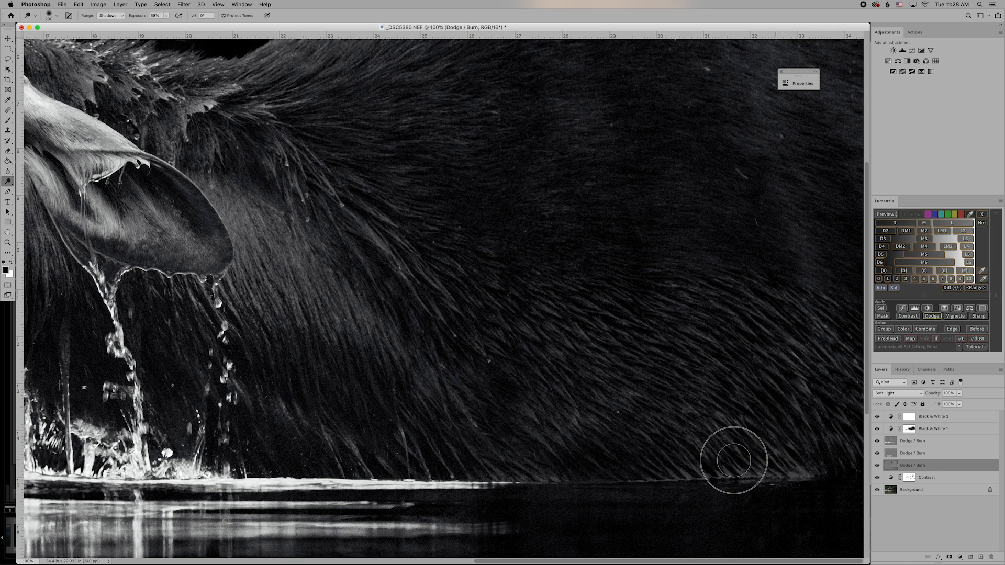
pyautogui.moveTo(830, 345)
pyautogui.mouseDown()
pyautogui.moveTo(829, 303)
pyautogui.moveTo(801, 332)
pyautogui.mouseUp()
pyautogui.scroll(3, 802, 331)
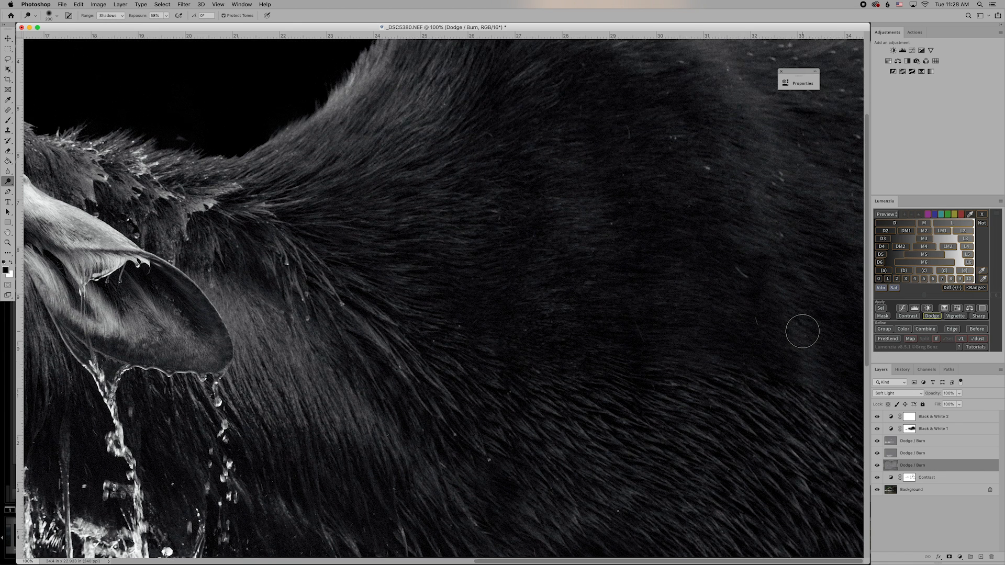
pyautogui.scroll(3, 802, 331)
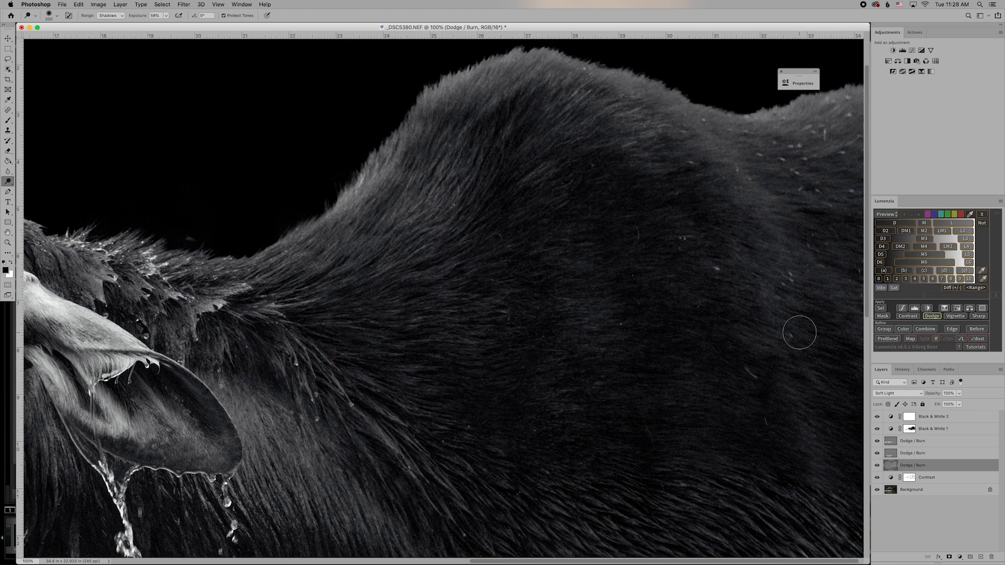
pyautogui.hscroll(-10, 799, 333)
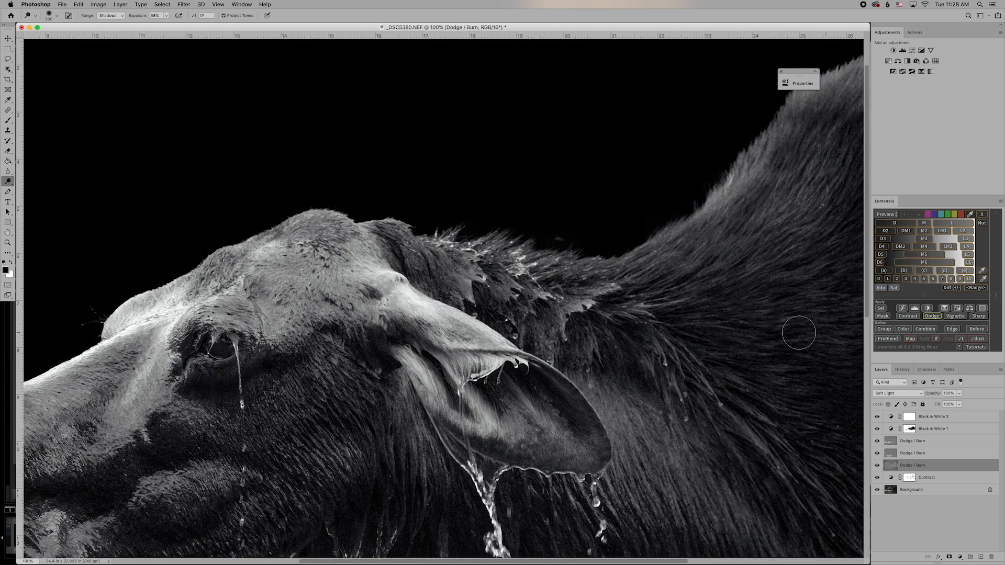
pyautogui.hscroll(-3, 798, 333)
pyautogui.hscroll(-5, 798, 333)
pyautogui.scroll(-5, 798, 333)
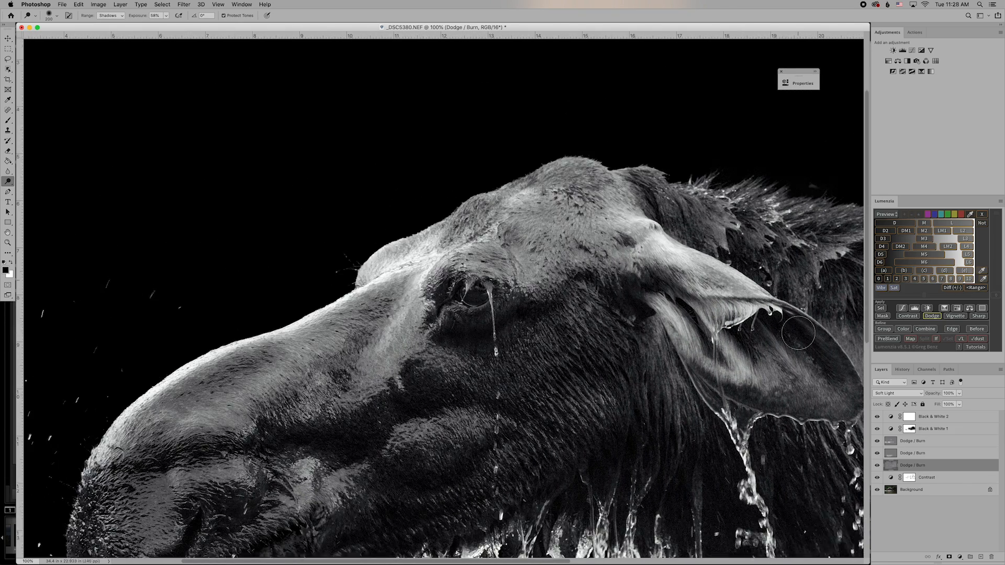
pyautogui.hscroll(-4, 798, 333)
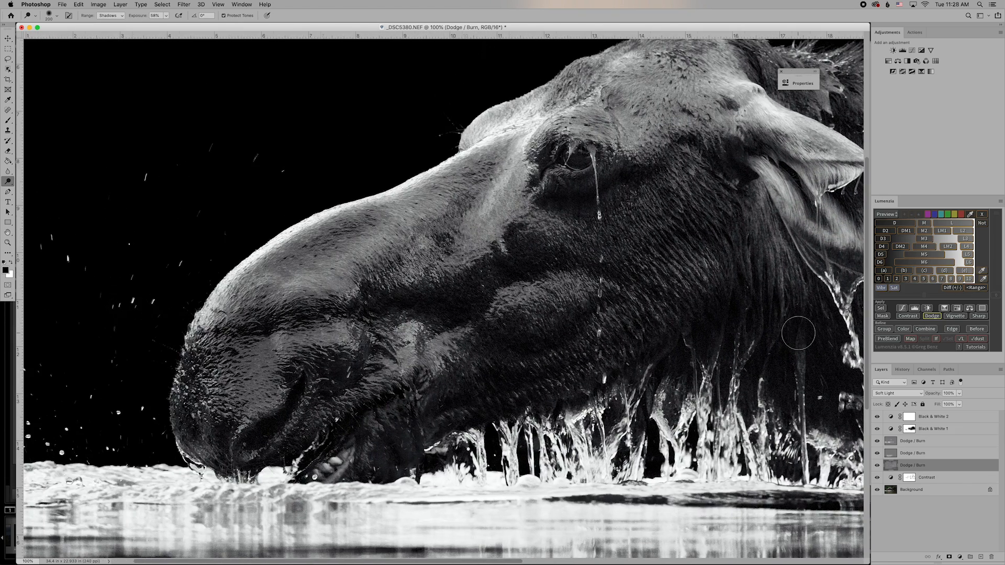
# Zoom out, enlarge the window, and toggle the edit layers off and on to compare.
pyautogui.hotkey('ctrl', '-')
pyautogui.hotkey('ctrl', '-')
pyautogui.hotkey('ctrl', '-')
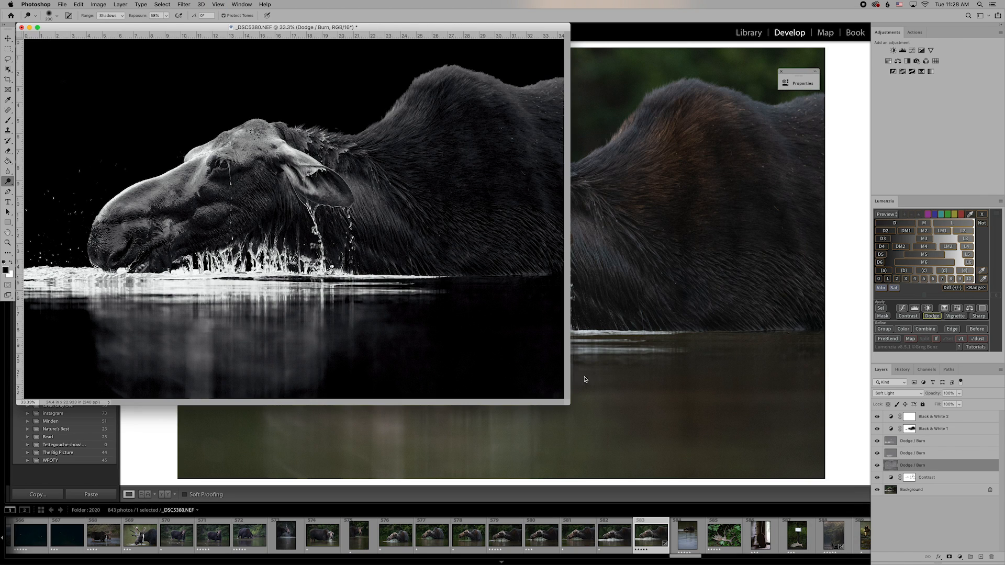
pyautogui.moveTo(569, 407); pyautogui.dragTo(790, 489)
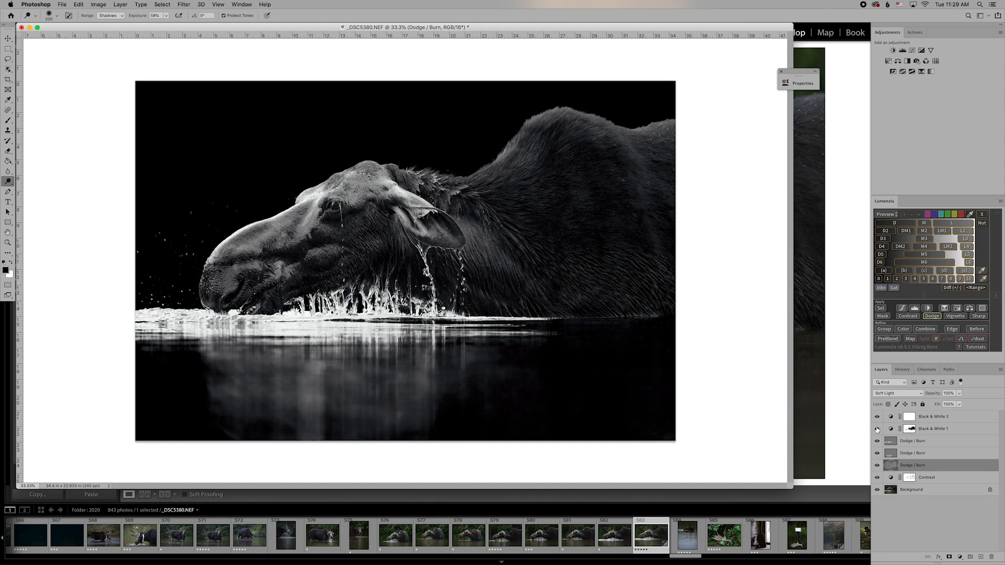
pyautogui.moveTo(877, 429); pyautogui.dragTo(877, 480)
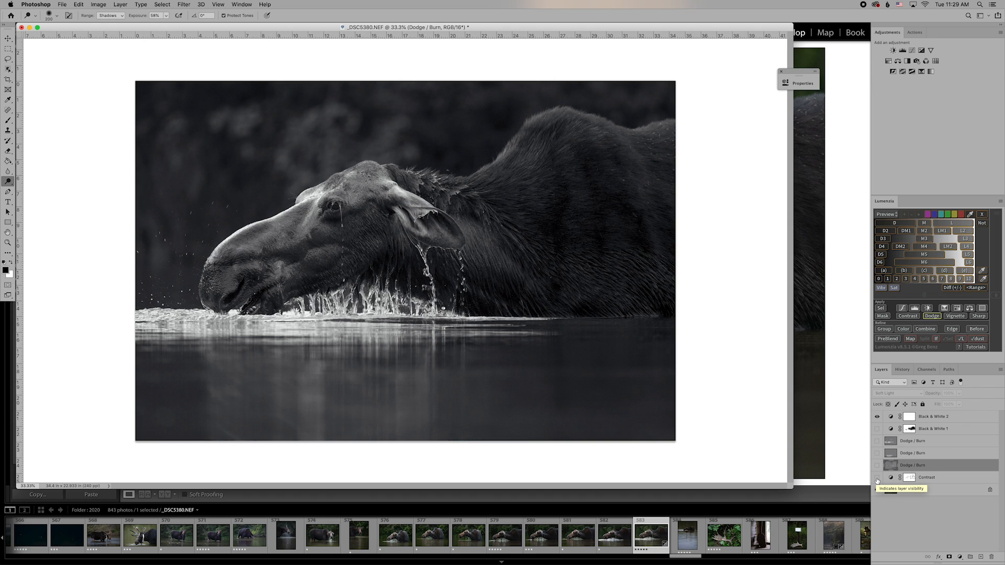
pyautogui.moveTo(877, 481); pyautogui.dragTo(876, 430)
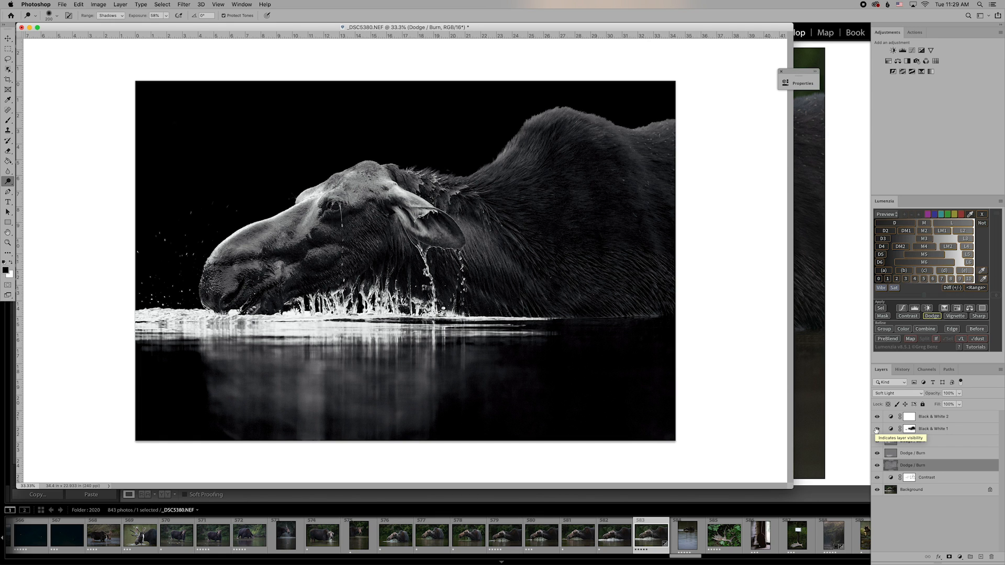
pyautogui.moveTo(876, 430); pyautogui.dragTo(876, 479)
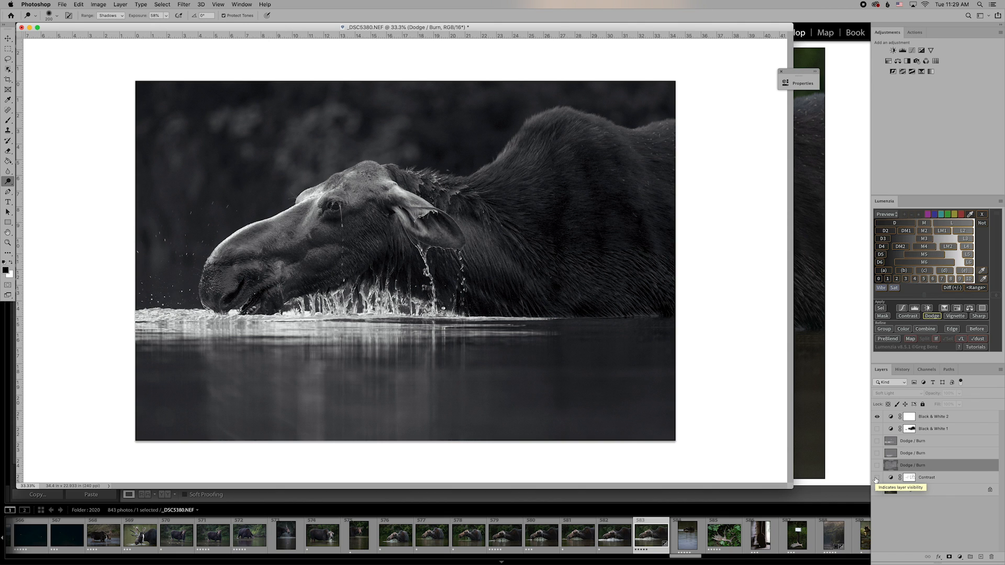
pyautogui.moveTo(876, 479); pyautogui.dragTo(877, 424)
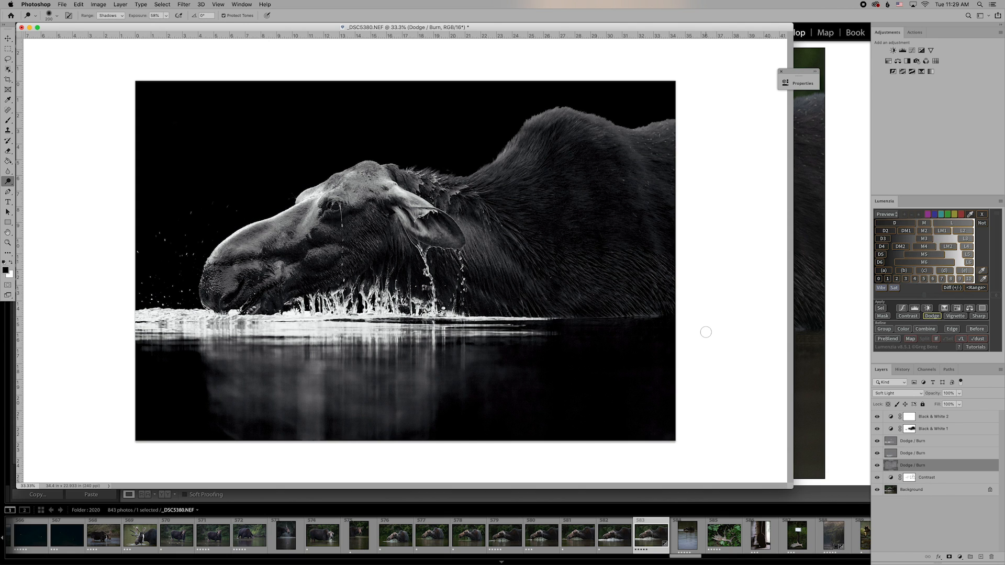
# Zoom to 100% and pan around to inspect the fur detail.
pyautogui.press('super+plus')
pyautogui.press('super+plus')
pyautogui.press('super+plus')
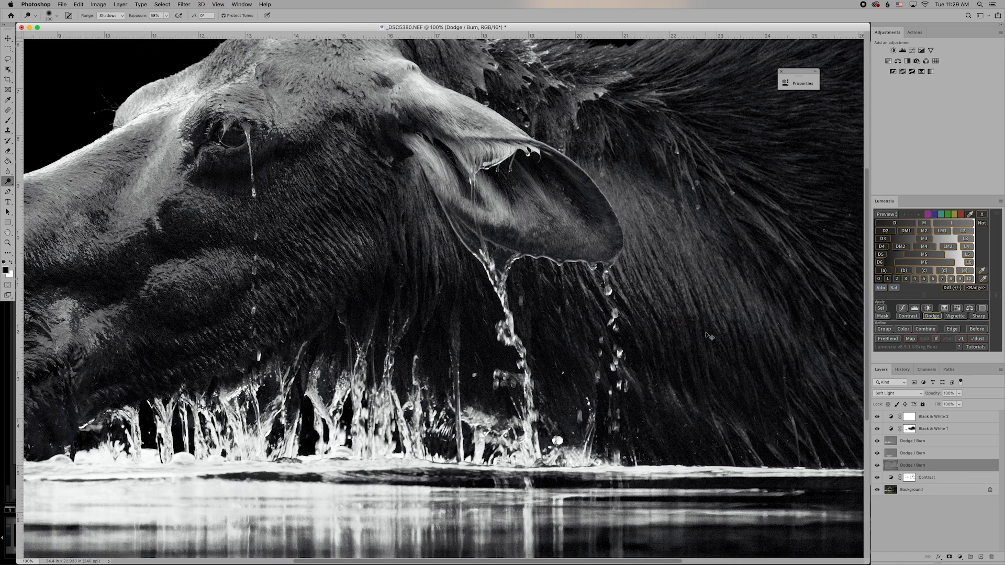
pyautogui.scroll(6, 706, 332)
pyautogui.hscroll(10, 706, 333)
pyautogui.scroll(3, 705, 332)
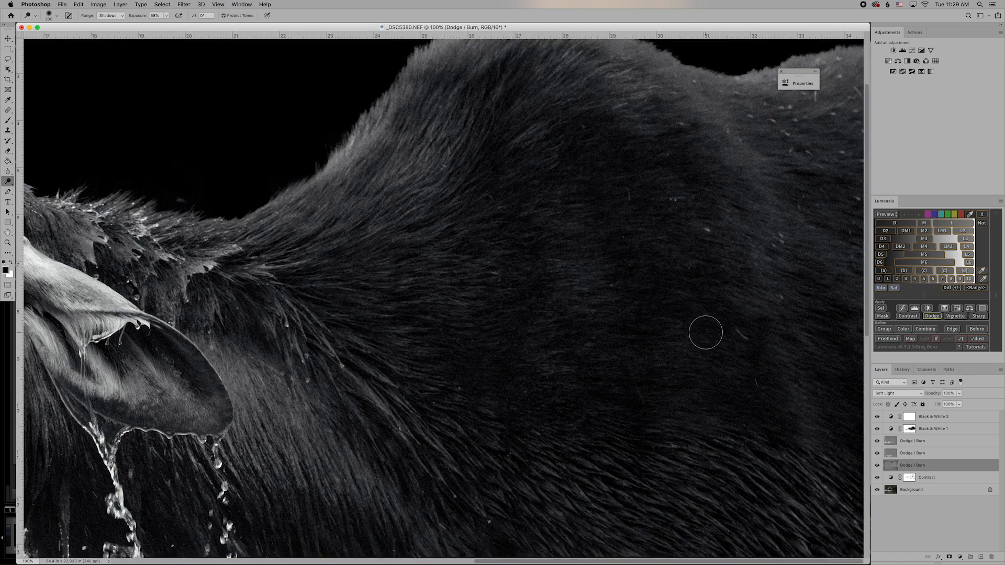
pyautogui.scroll(1, 705, 333)
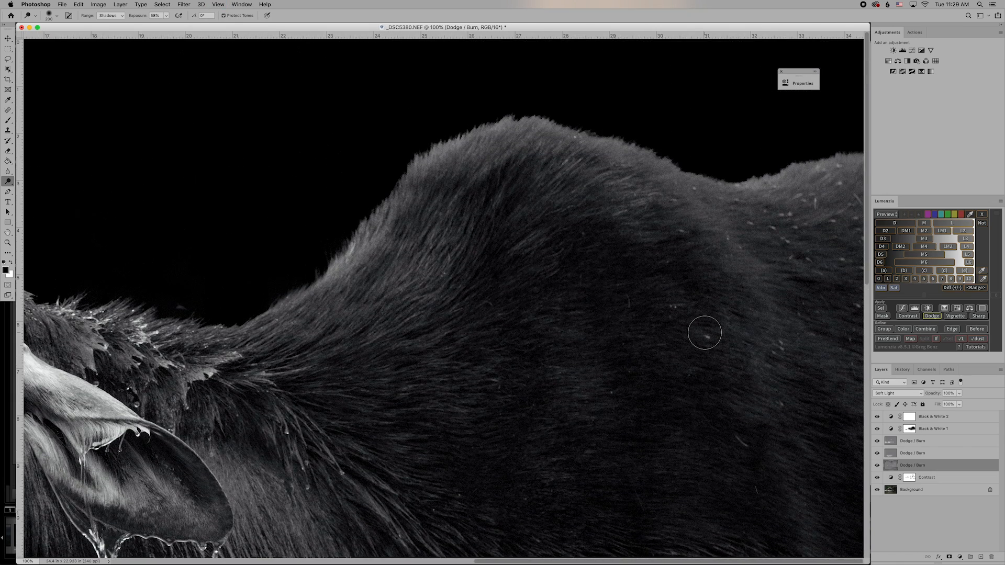
pyautogui.scroll(-5, 704, 333)
pyautogui.hscroll(-3, 704, 333)
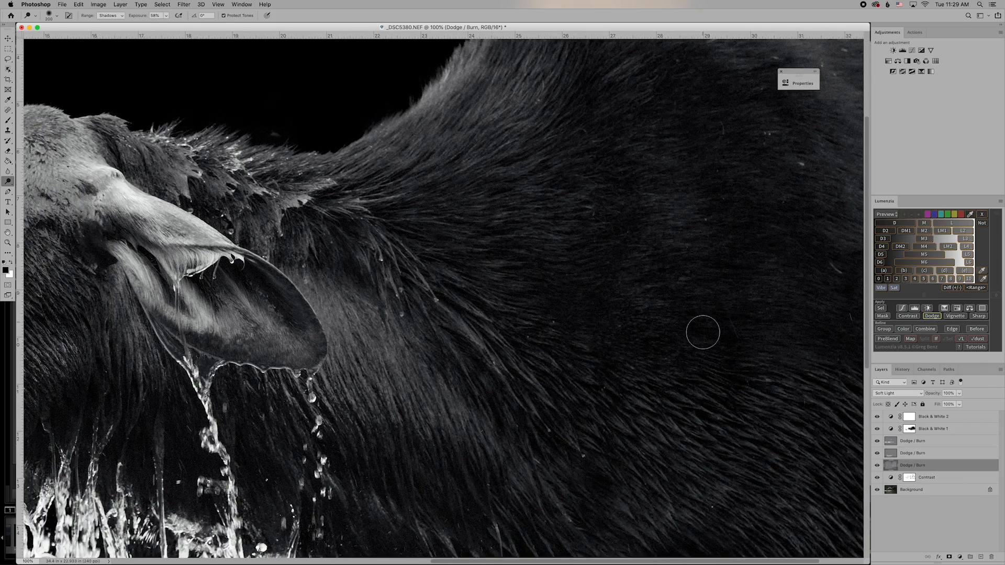
pyautogui.scroll(-3, 703, 332)
pyautogui.hscroll(-10, 703, 332)
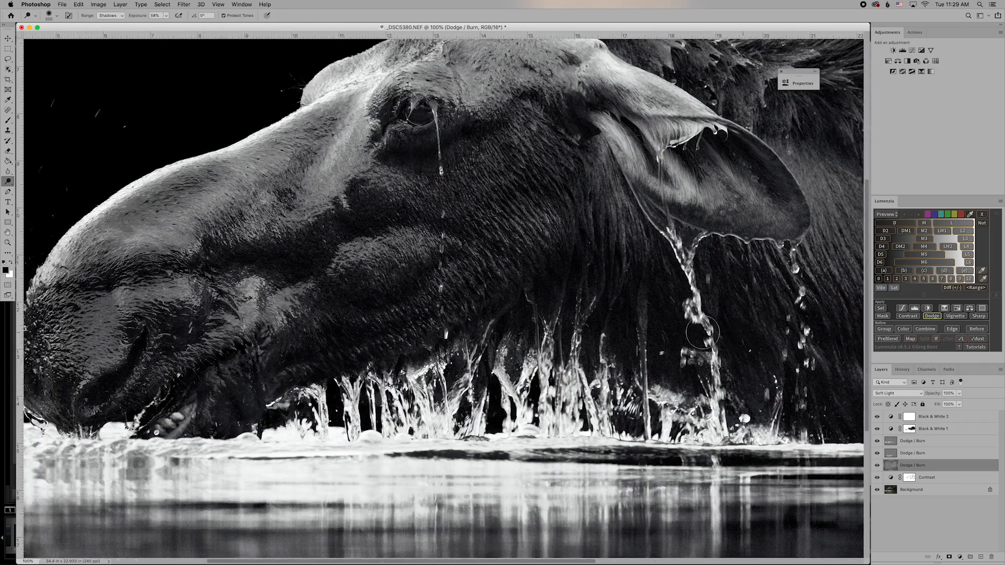
pyautogui.hscroll(-3, 702, 332)
# Zoom back out to the full image in an enlarged window, then go to the File menu.
pyautogui.press('super+minus')
pyautogui.press('super+minus')
pyautogui.press('super+minus')
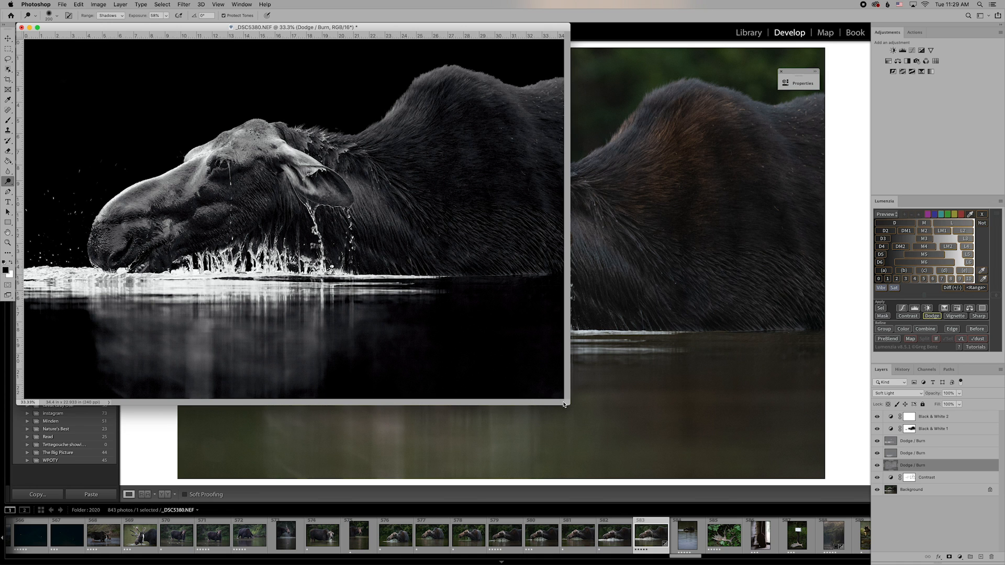
pyautogui.moveTo(568, 403); pyautogui.dragTo(642, 439)
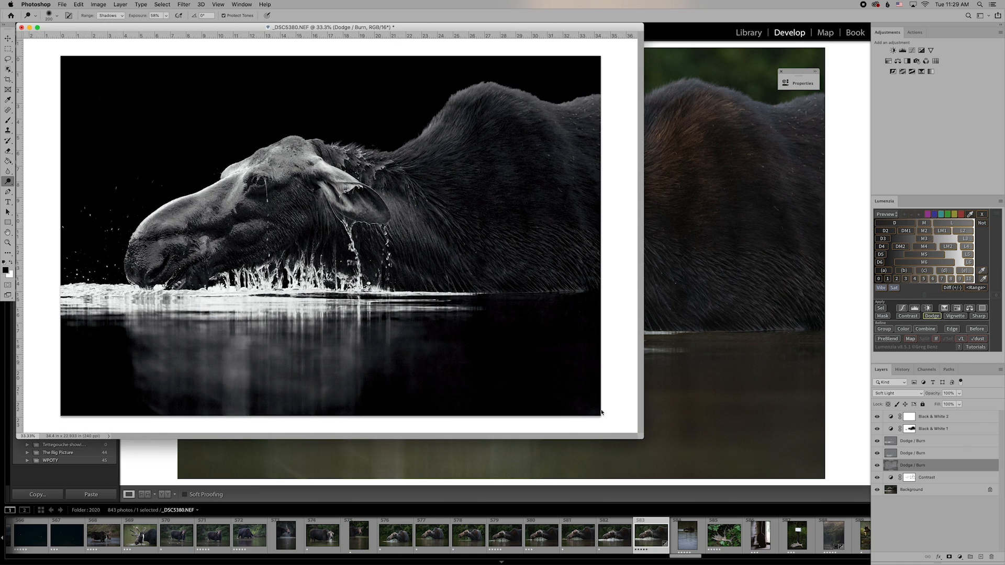
pyautogui.click(64, 4)
# In Save As, browse through Print Files and Website Images to the New Images folder.
pyautogui.click(80, 96)
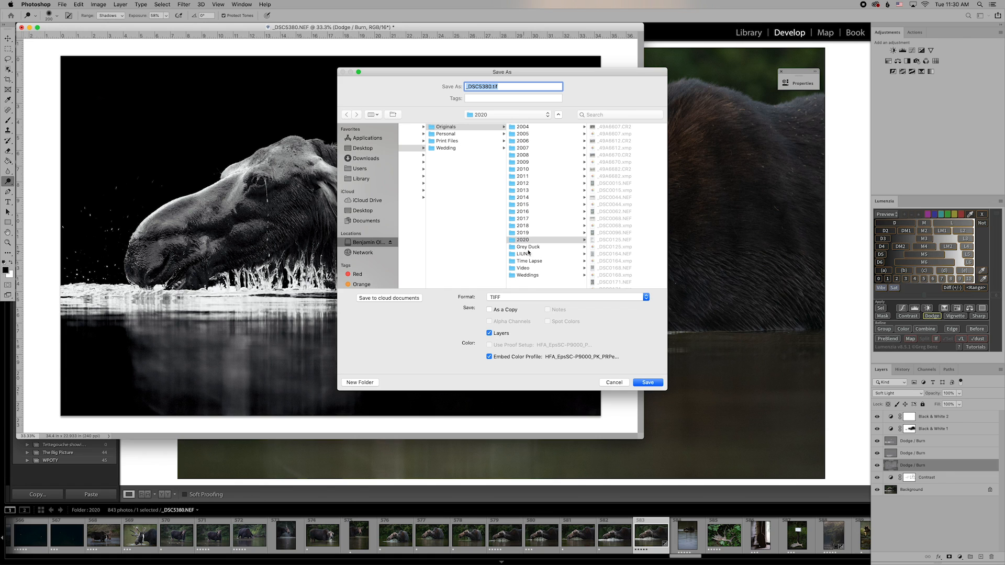
pyautogui.hscroll(-5, 427, 184)
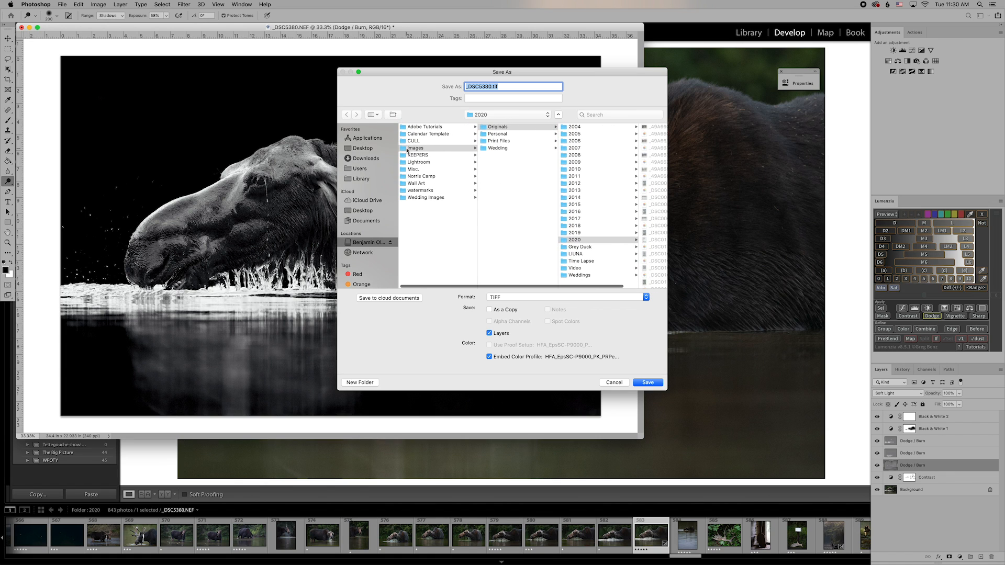
pyautogui.click(487, 141)
pyautogui.scroll(-5, 579, 205)
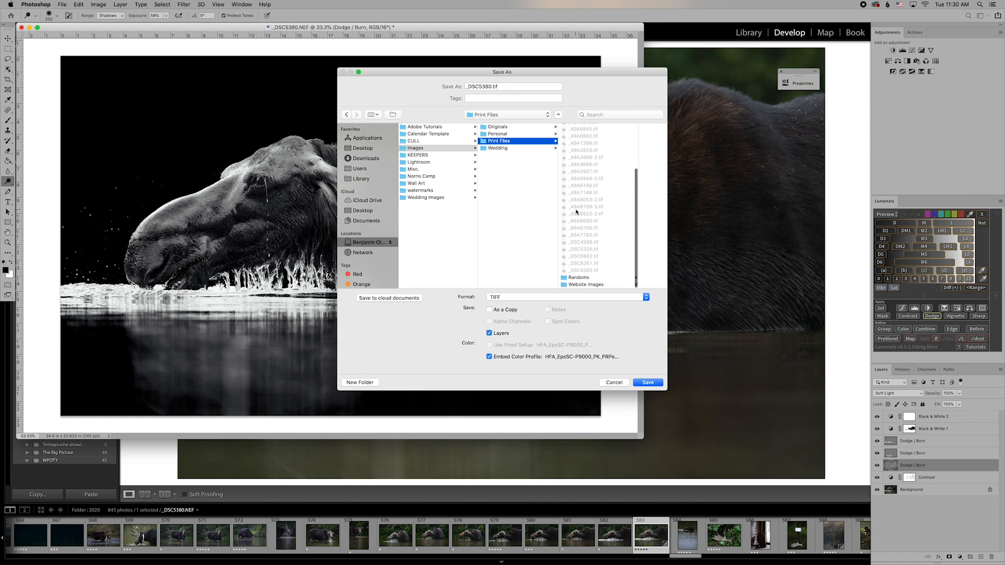
pyautogui.click(579, 286)
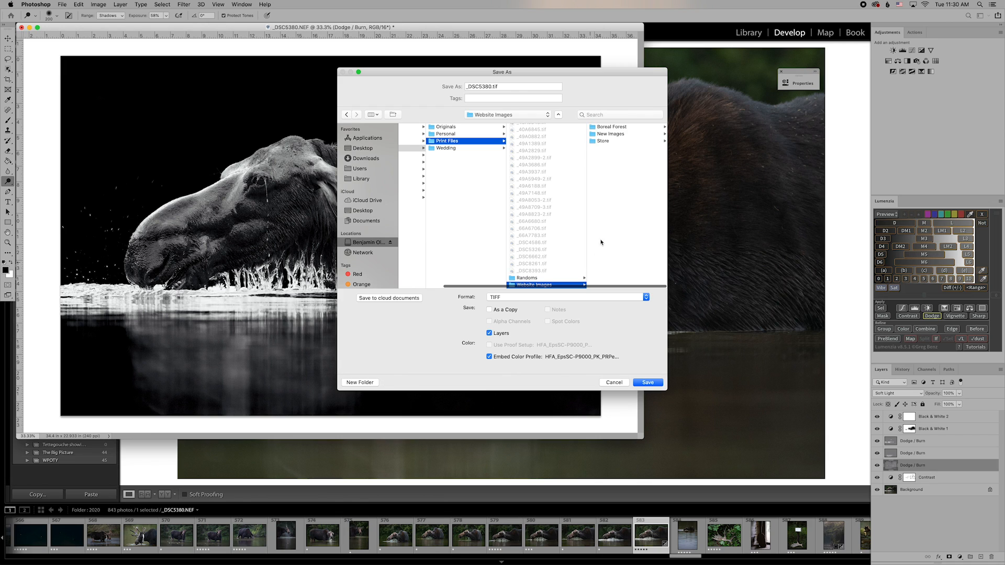
pyautogui.click(599, 134)
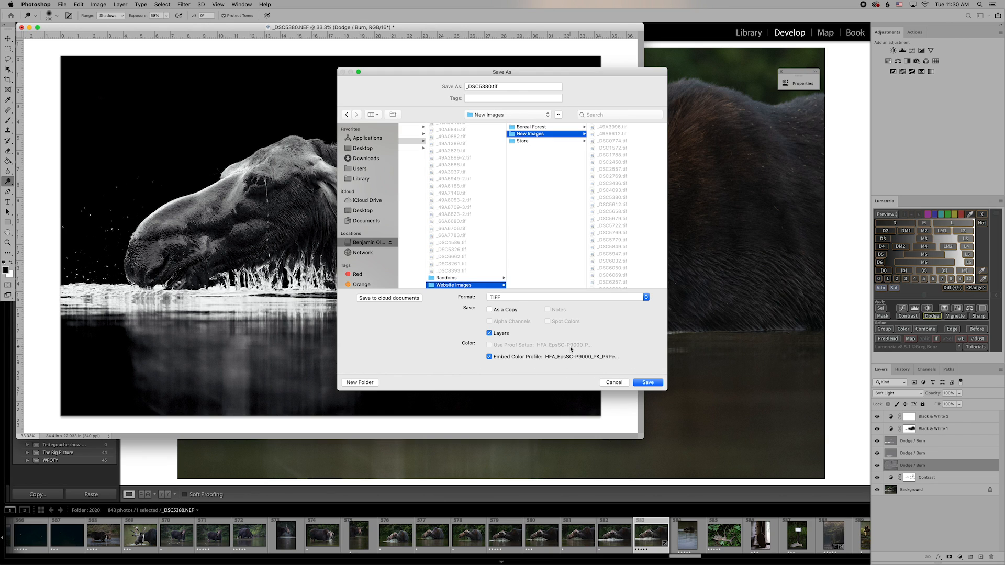
# Save _DSC5380.tif as a layered TIFF in Website Images, declining overwrite and accepting TIFF prompts.
pyautogui.click(498, 298)
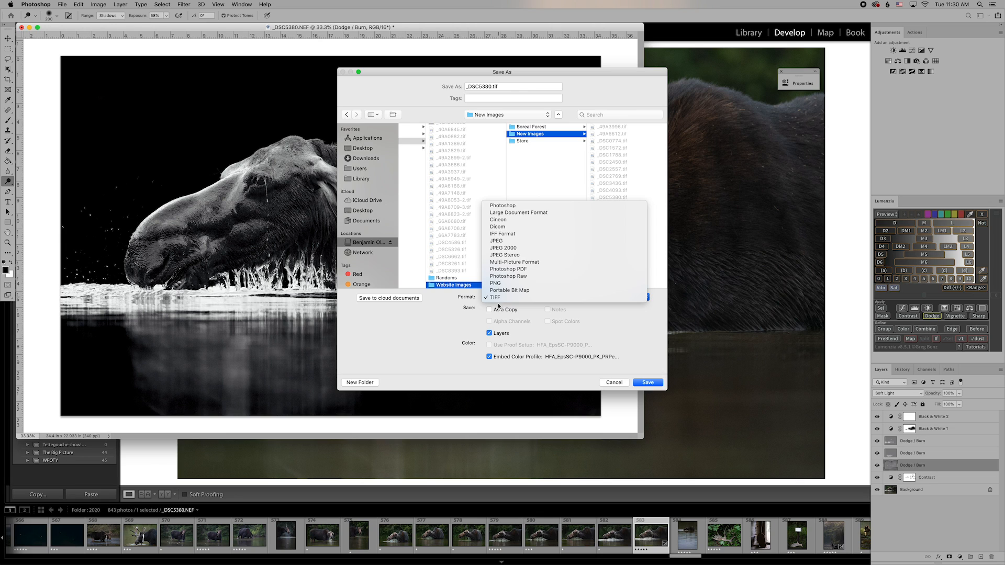
pyautogui.click(495, 297)
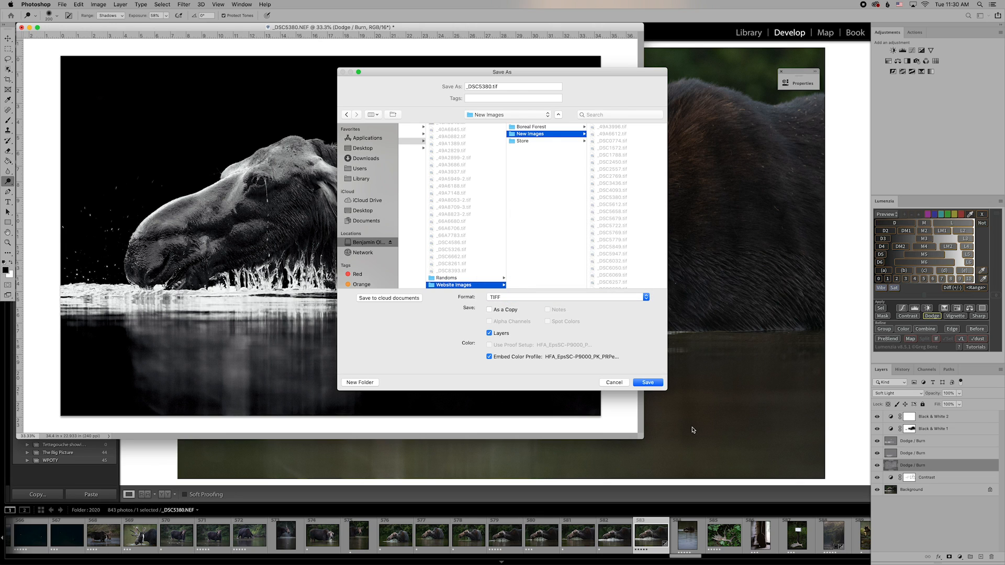
pyautogui.click(647, 383)
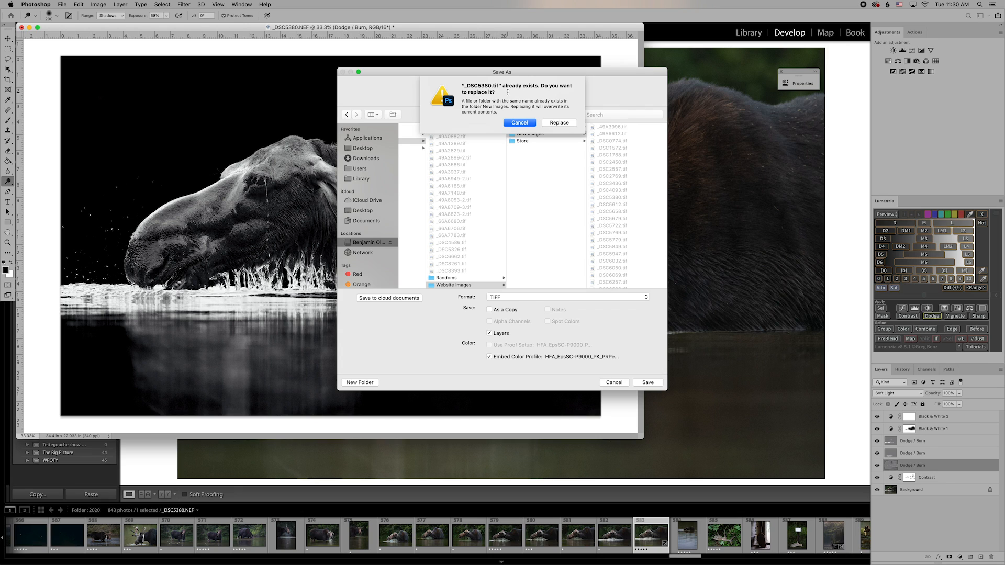
pyautogui.click(525, 123)
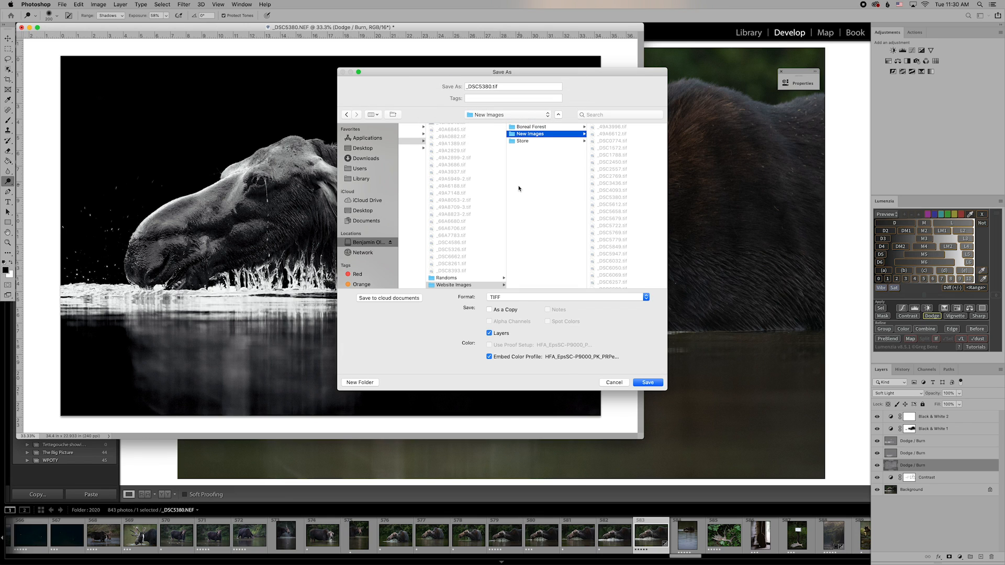
pyautogui.click(442, 286)
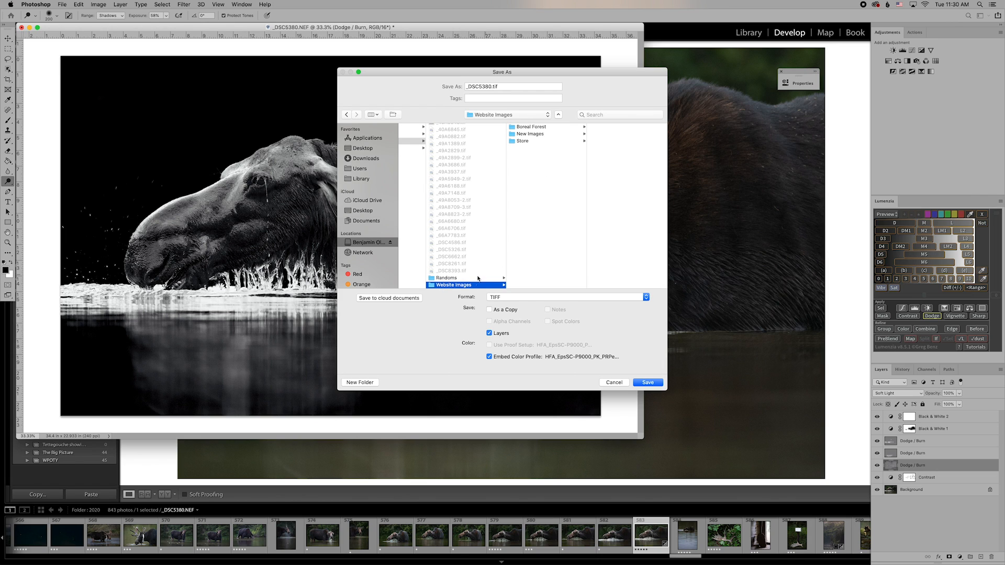
pyautogui.click(647, 383)
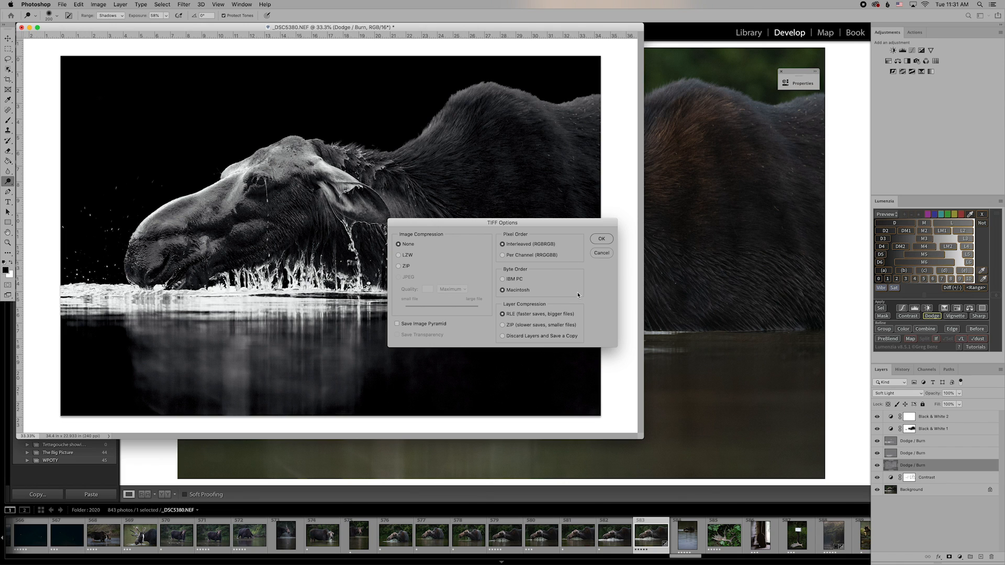
pyautogui.click(601, 239)
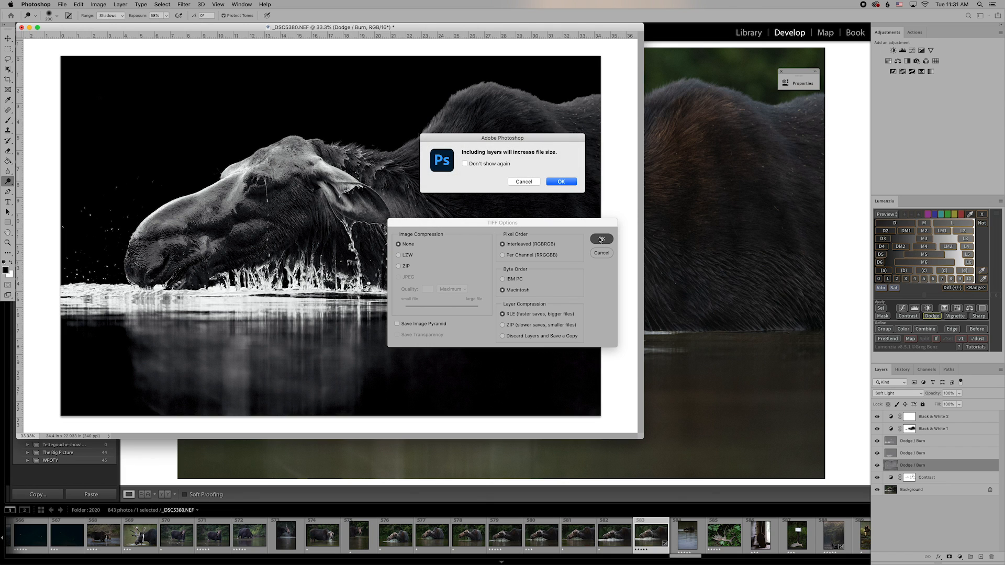
pyautogui.click(560, 182)
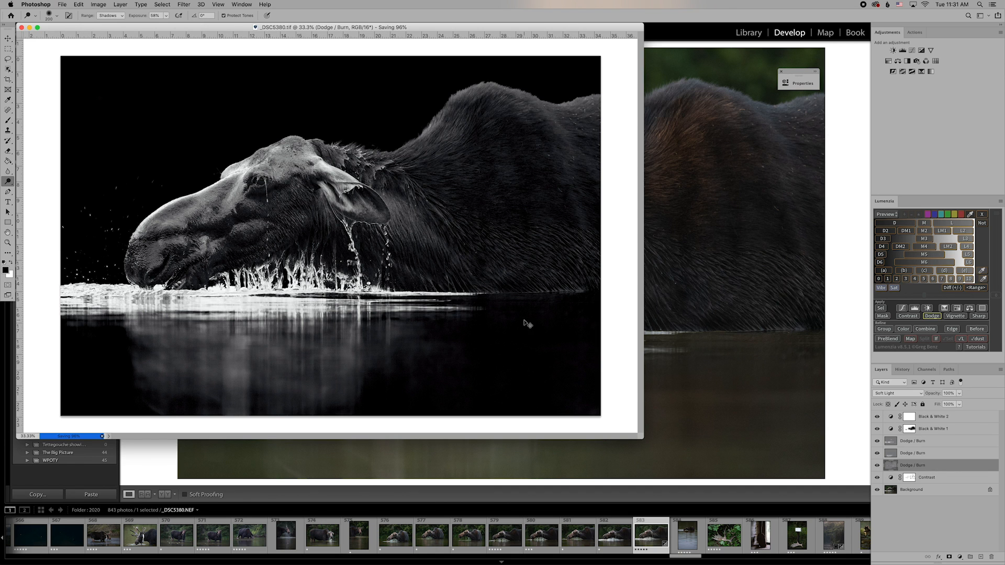
pyautogui.press('super+1')
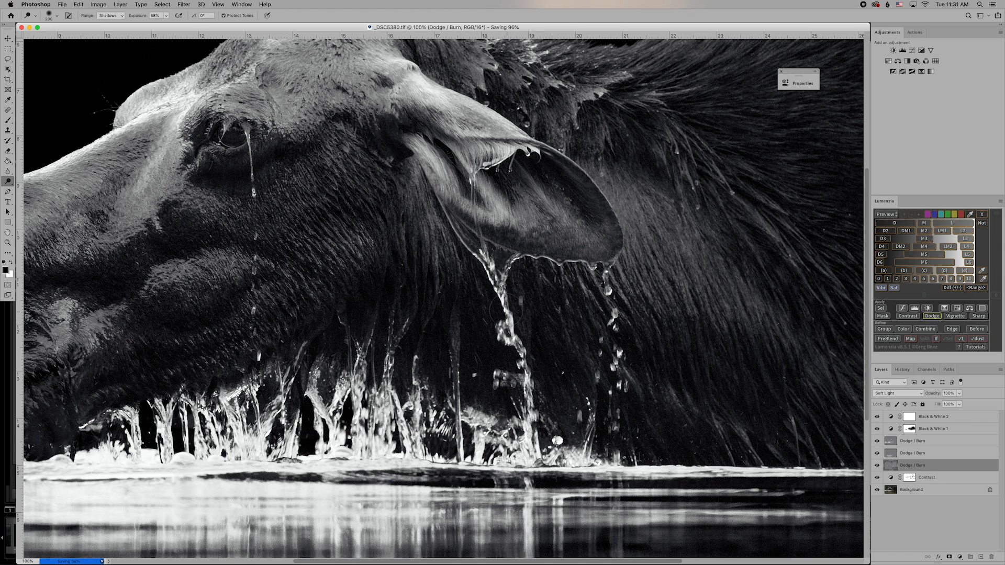
# Pan around the moose's head and dripping water at 100% to check fine detail.
pyautogui.scroll(3, 467, 286)
pyautogui.hscroll(-5, 467, 286)
pyautogui.hscroll(-5, 467, 287)
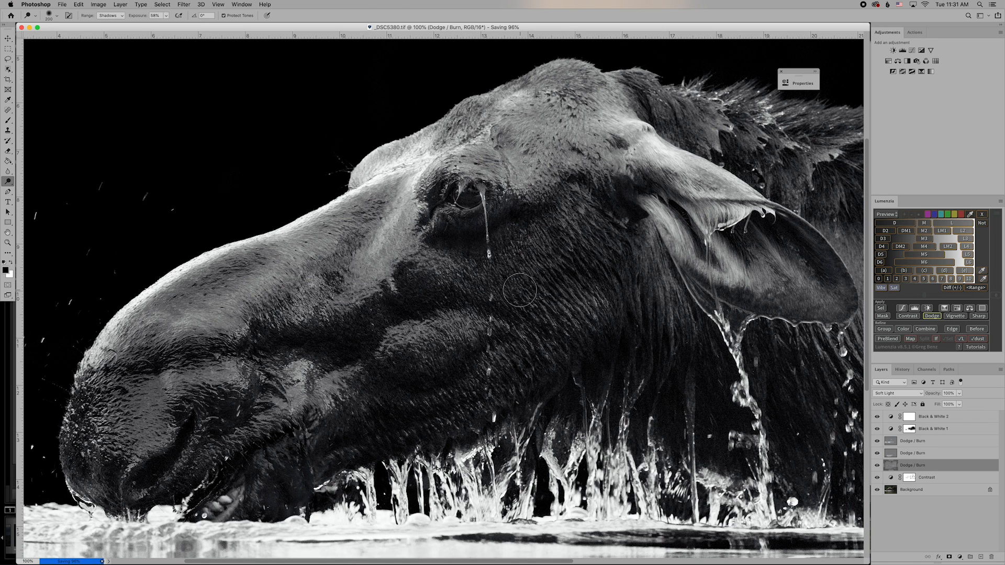
pyautogui.hscroll(5, 502, 335)
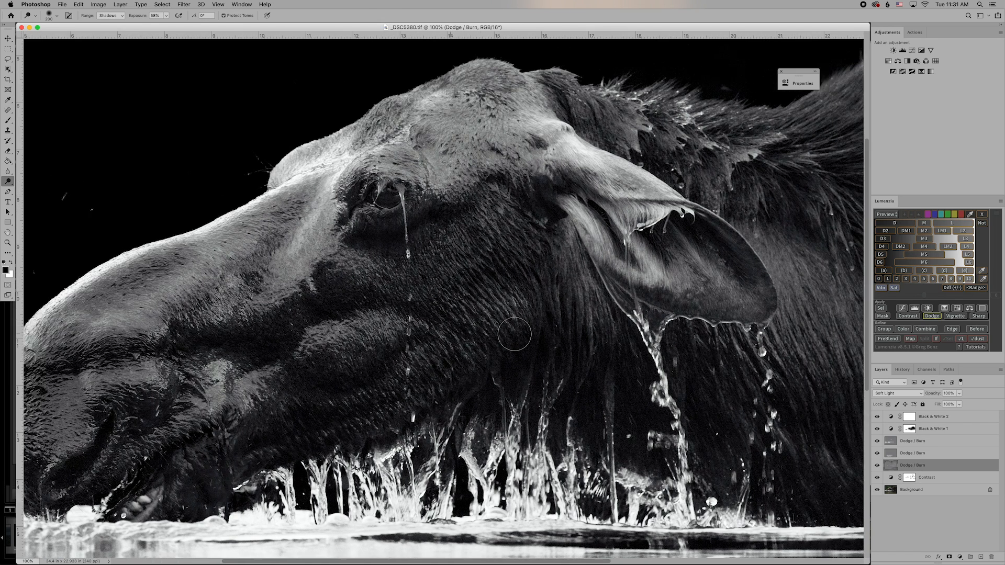
pyautogui.hscroll(-4, 515, 334)
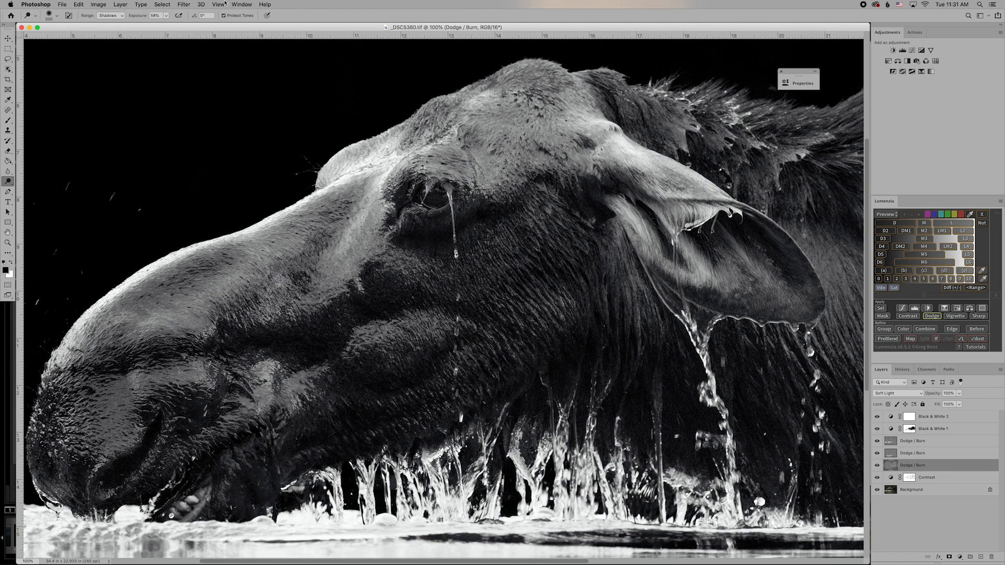
# Flatten the image, then zoom out to the whole moose in an enlarged window.
pyautogui.click(120, 5)
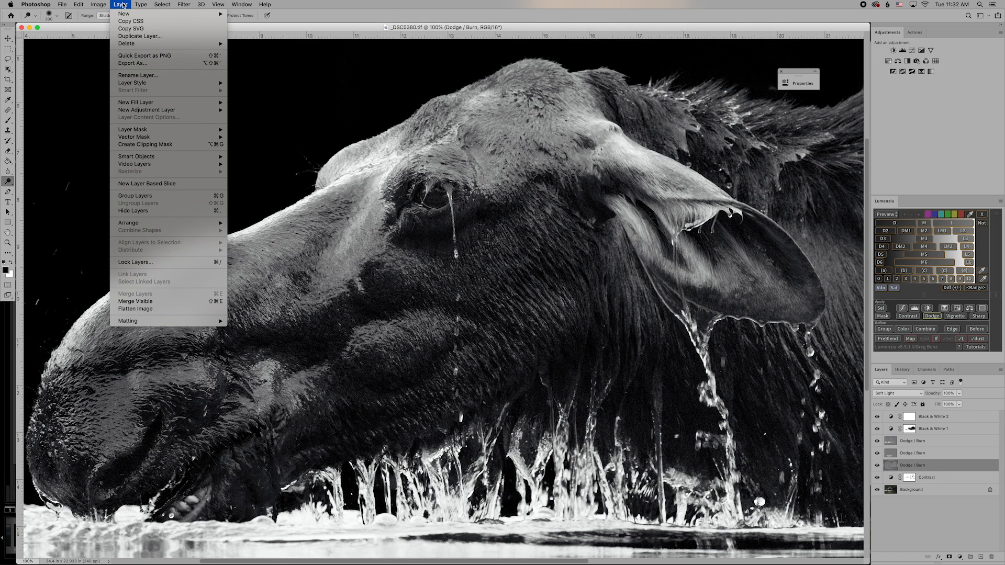
pyautogui.click(135, 308)
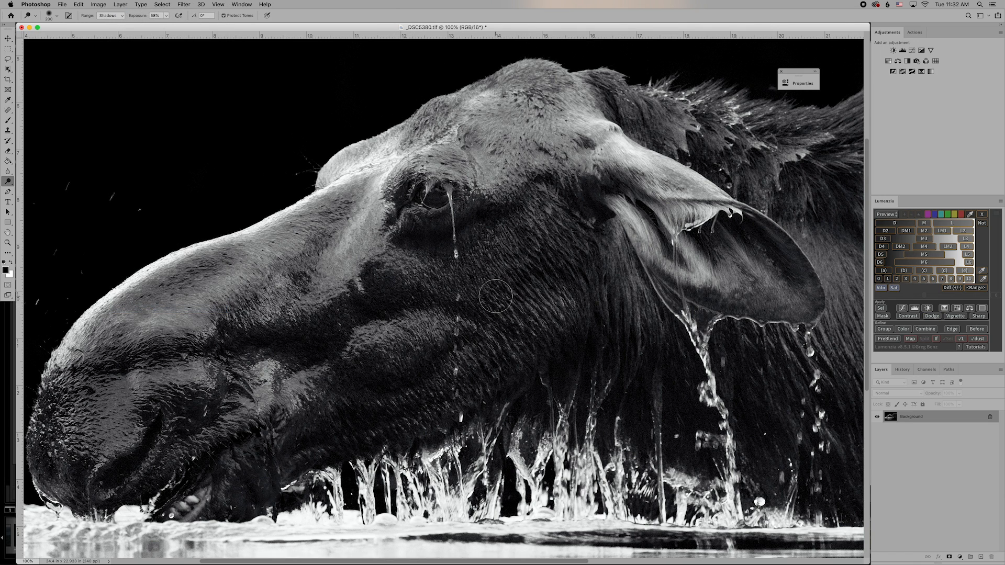
pyautogui.press('super+minus')
pyautogui.press('super+minus')
pyautogui.press('super+minus')
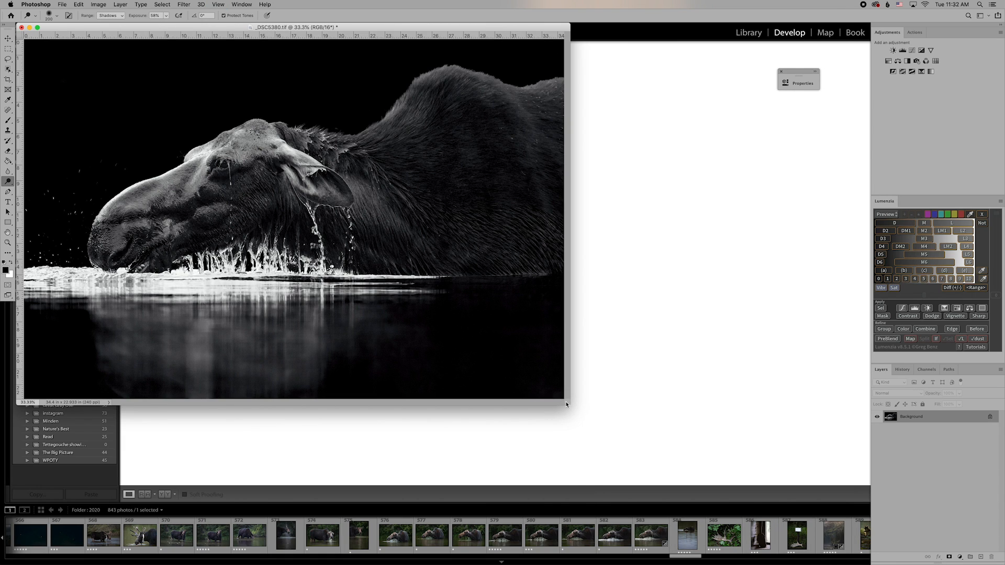
pyautogui.moveTo(567, 403); pyautogui.dragTo(735, 467)
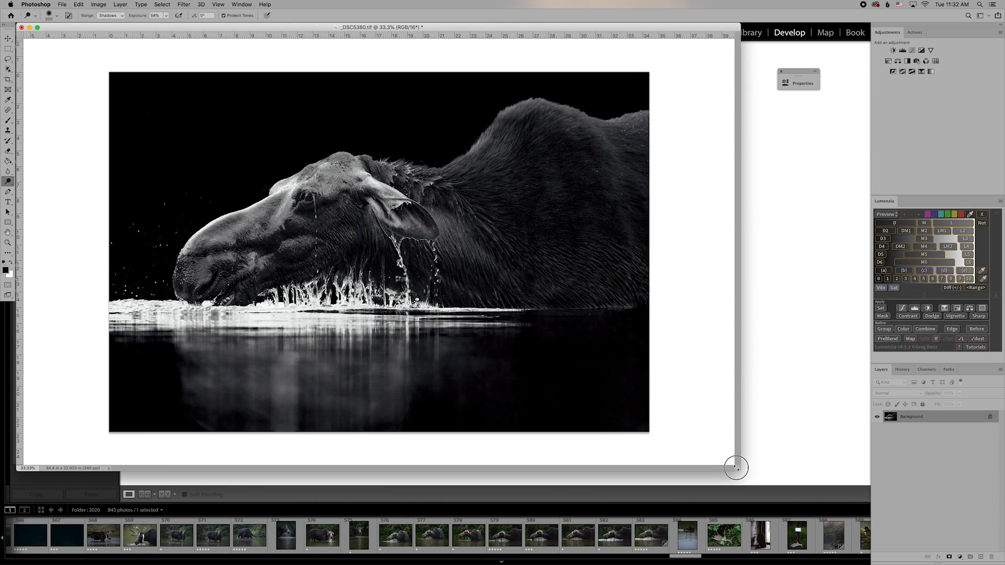
# Launch Topaz Sharpen AI from Filter > Topaz Labs.
pyautogui.click(184, 4)
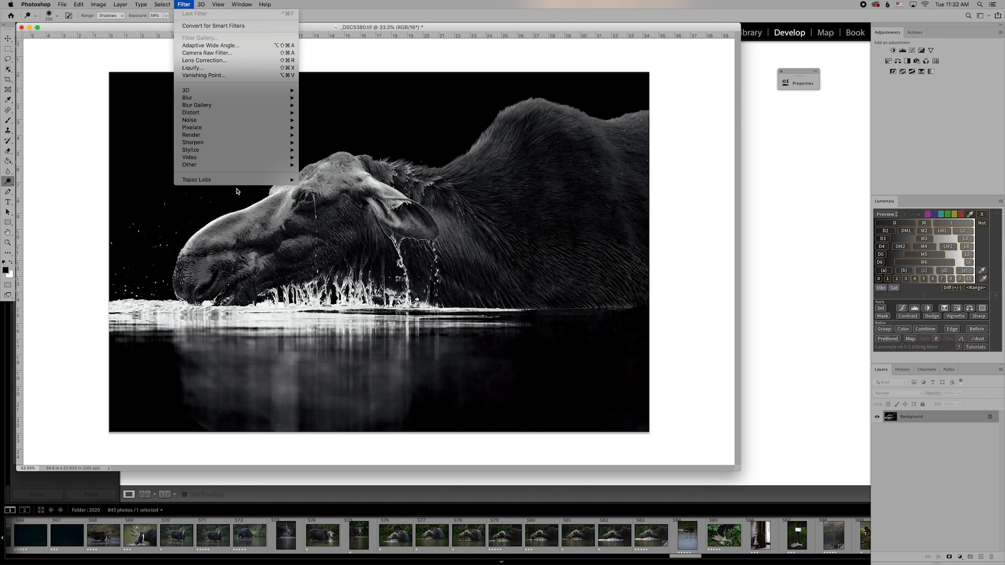
pyautogui.moveTo(265, 181)
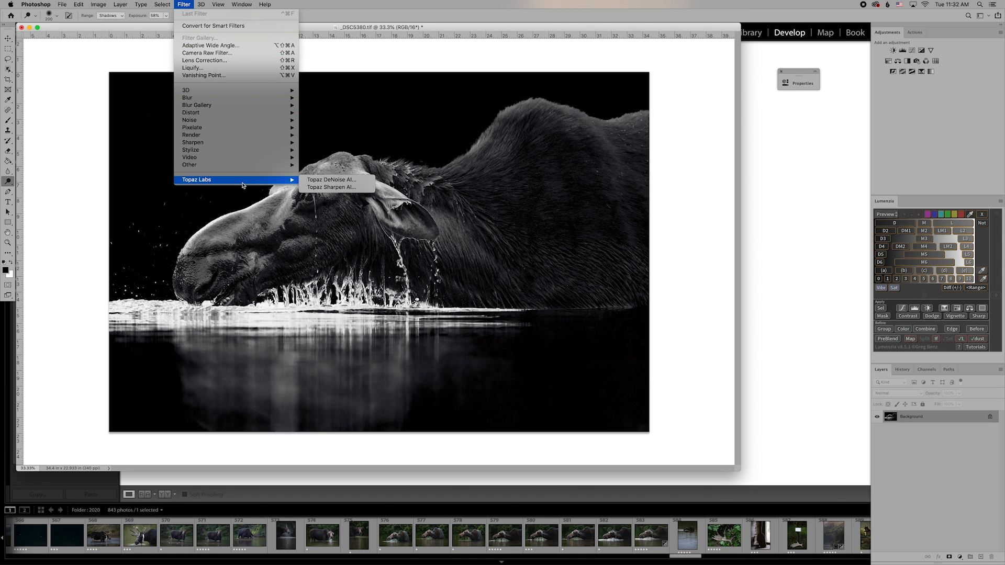
pyautogui.click(324, 187)
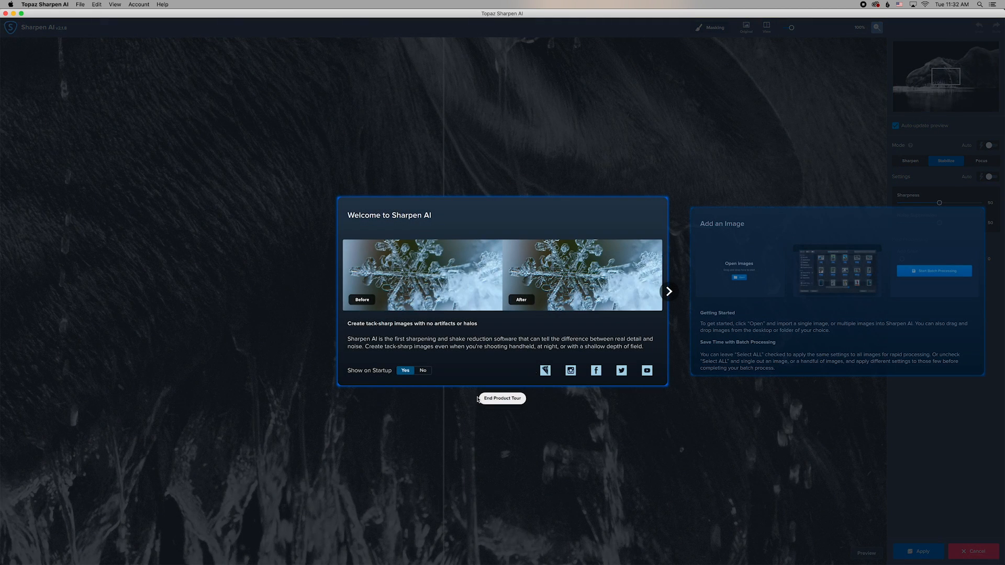
# End the product tour, zoom the preview out slightly, and frame the moose's head and ear.
pyautogui.click(488, 401)
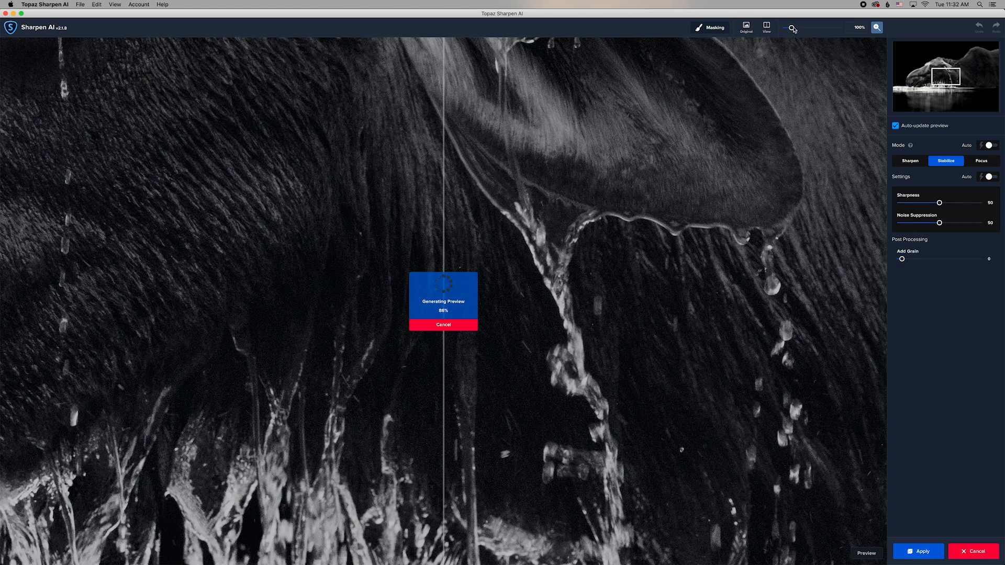
pyautogui.moveTo(791, 28); pyautogui.dragTo(789, 29)
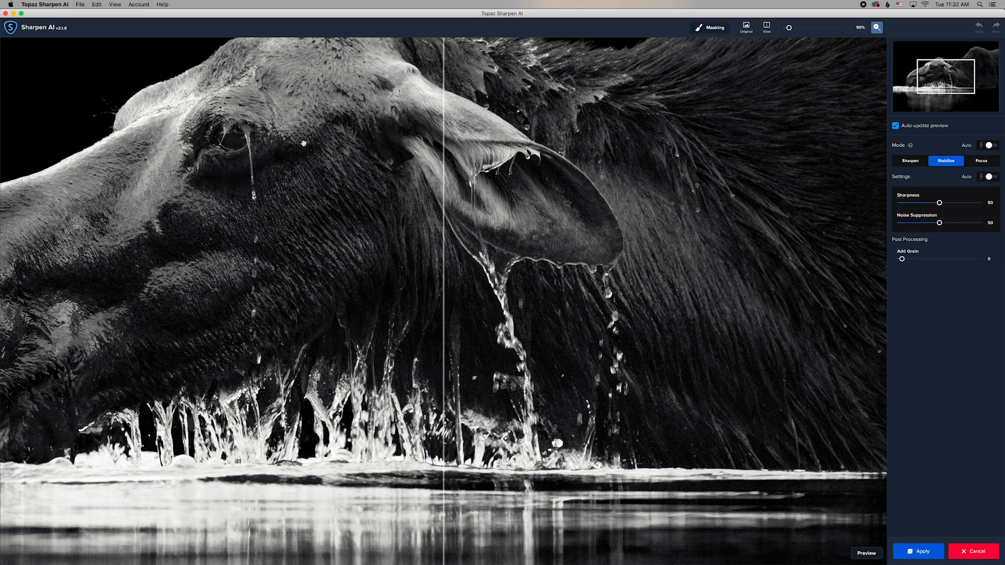
pyautogui.moveTo(304, 143); pyautogui.dragTo(374, 223)
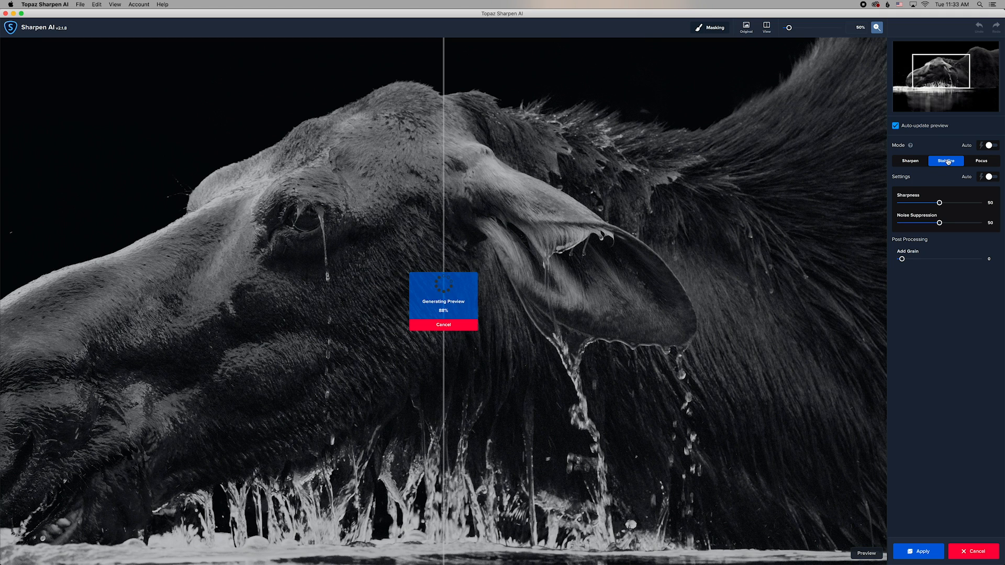
# Switch to Focus mode, raise Sharpness, lower Noise Suppression, and turn off the computer's Wi-Fi.
pyautogui.click(980, 162)
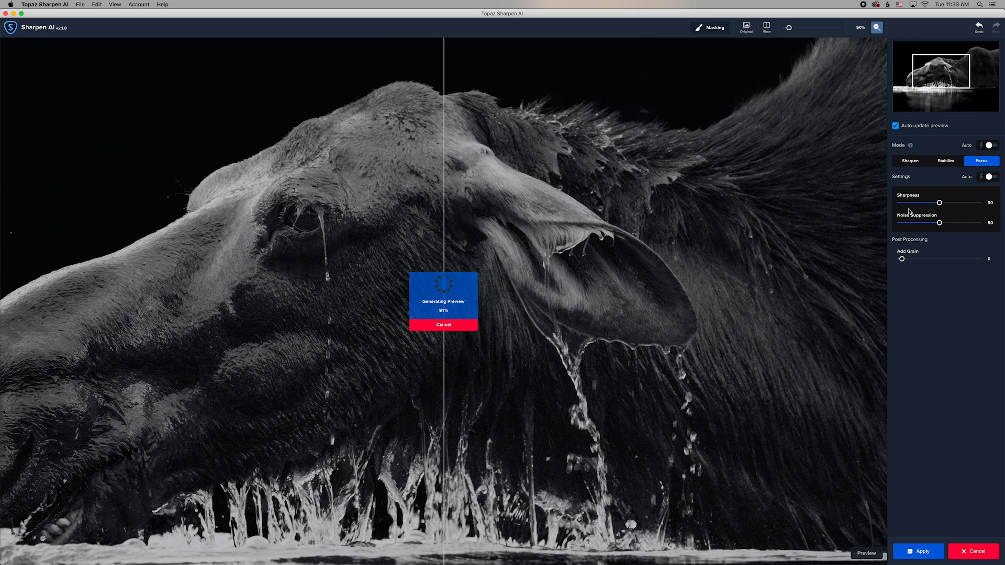
pyautogui.click(961, 206)
pyautogui.click(916, 224)
pyautogui.click(924, 4)
pyautogui.click(913, 21)
# Disable auto-update preview, set Noise Suppression to 15, and update the preview.
pyautogui.click(896, 126)
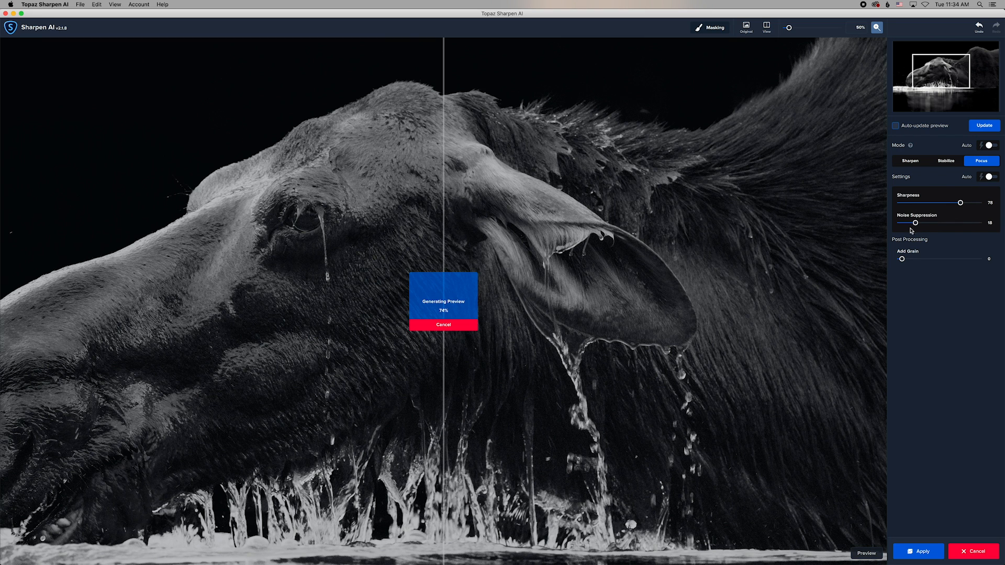
pyautogui.click(450, 325)
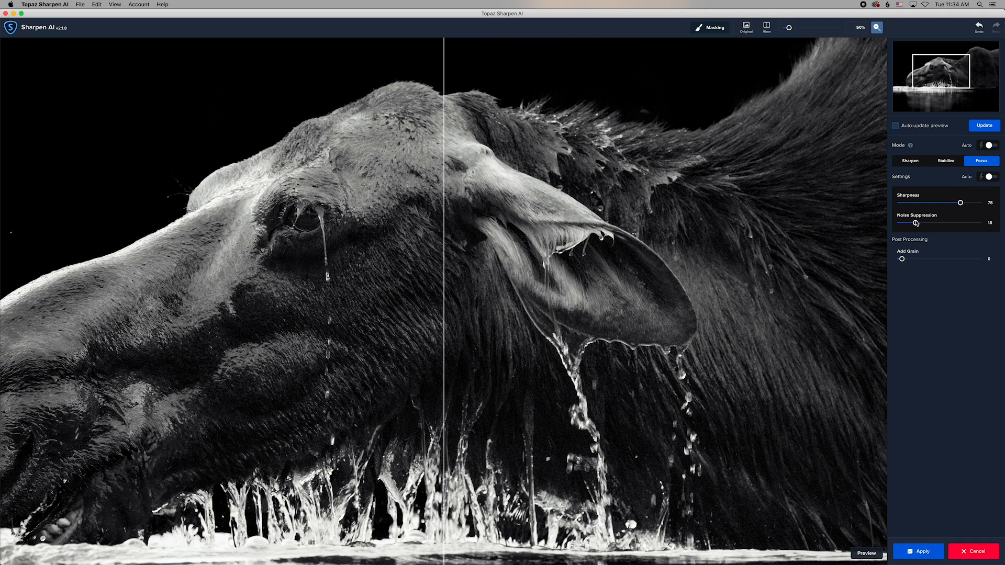
pyautogui.moveTo(915, 223); pyautogui.dragTo(958, 203)
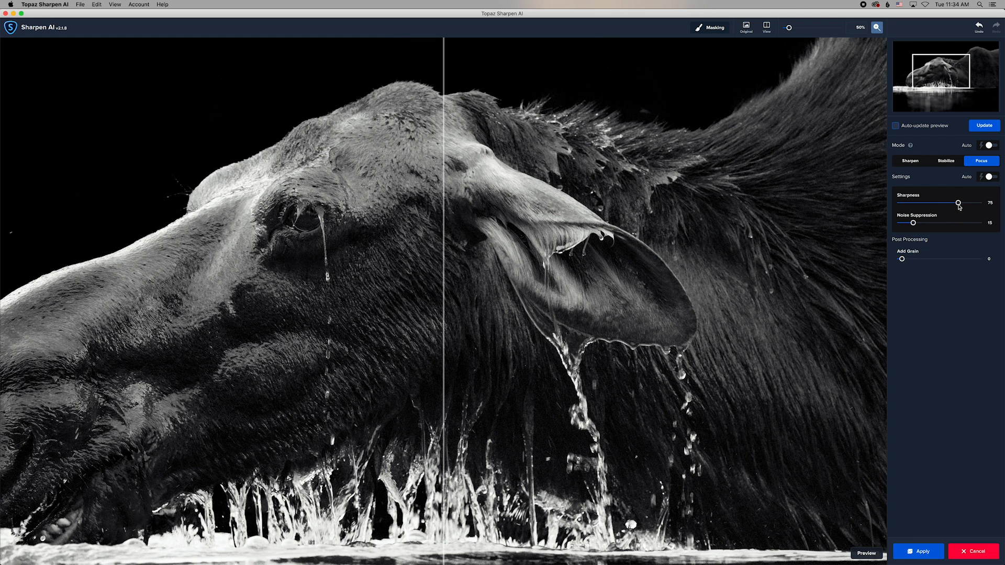
pyautogui.click(983, 126)
# Switch to Split View and reposition the before/after divider.
pyautogui.click(766, 28)
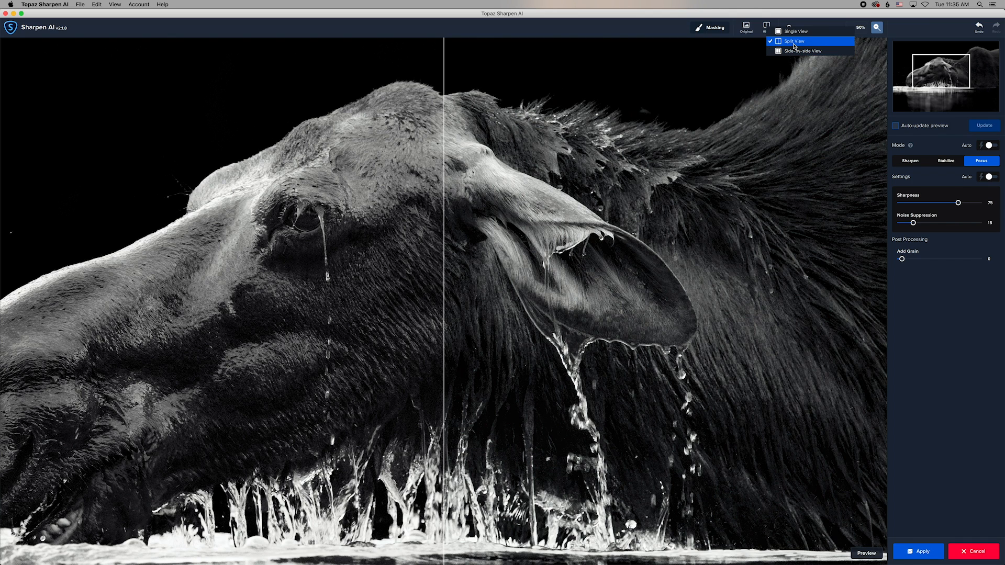
pyautogui.click(794, 46)
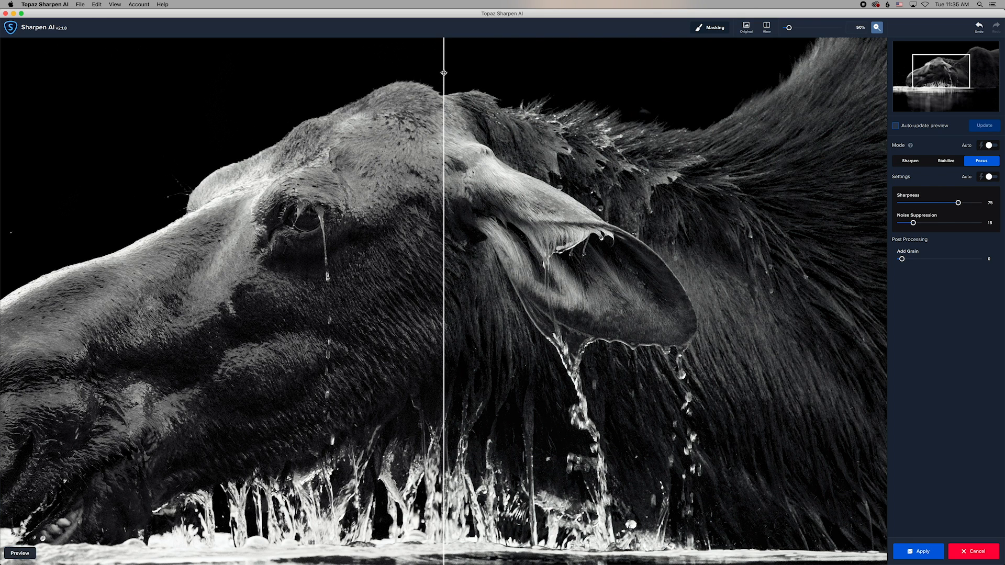
pyautogui.moveTo(443, 71); pyautogui.dragTo(252, 193)
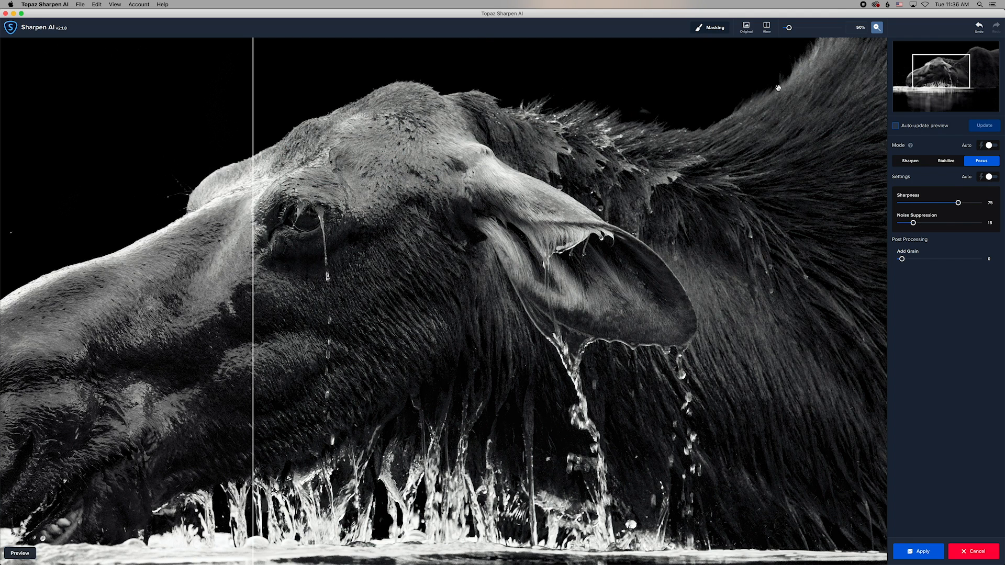
# Set Noise Suppression to 23 and Sharpness to 65, update, and pan to the moose's head.
pyautogui.click(919, 224)
pyautogui.click(951, 205)
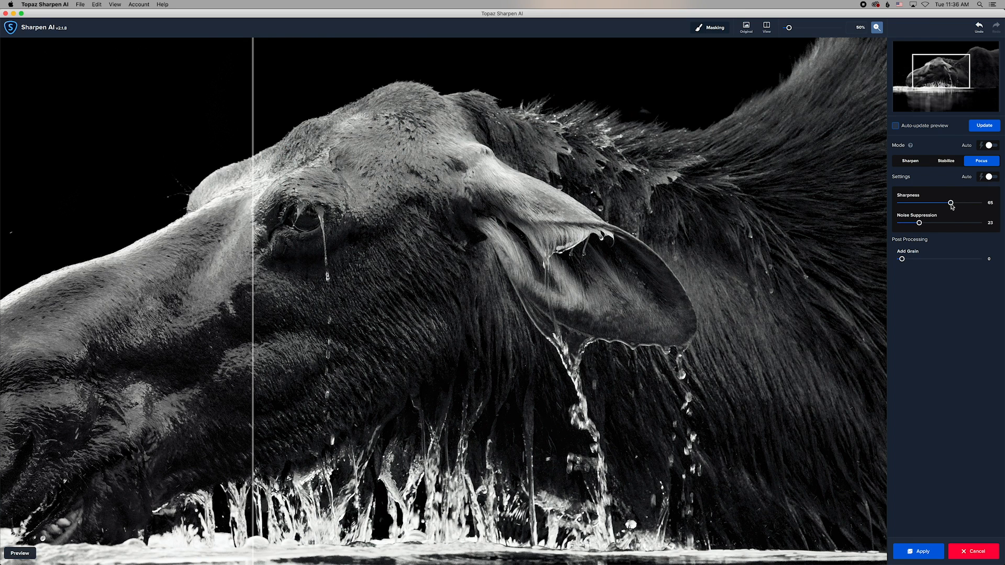
pyautogui.click(986, 126)
pyautogui.moveTo(249, 115); pyautogui.dragTo(335, 121)
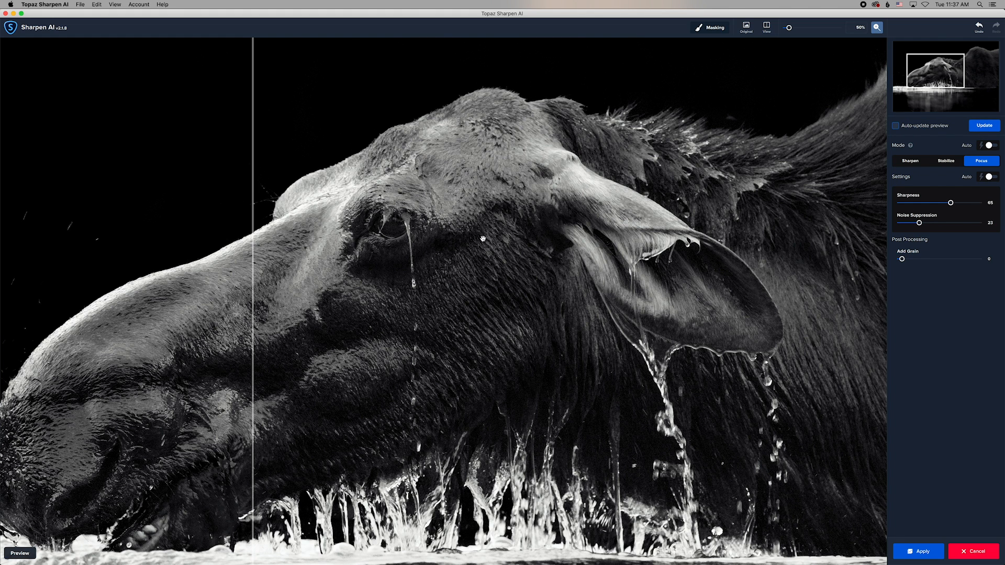
pyautogui.moveTo(482, 239); pyautogui.dragTo(596, 208)
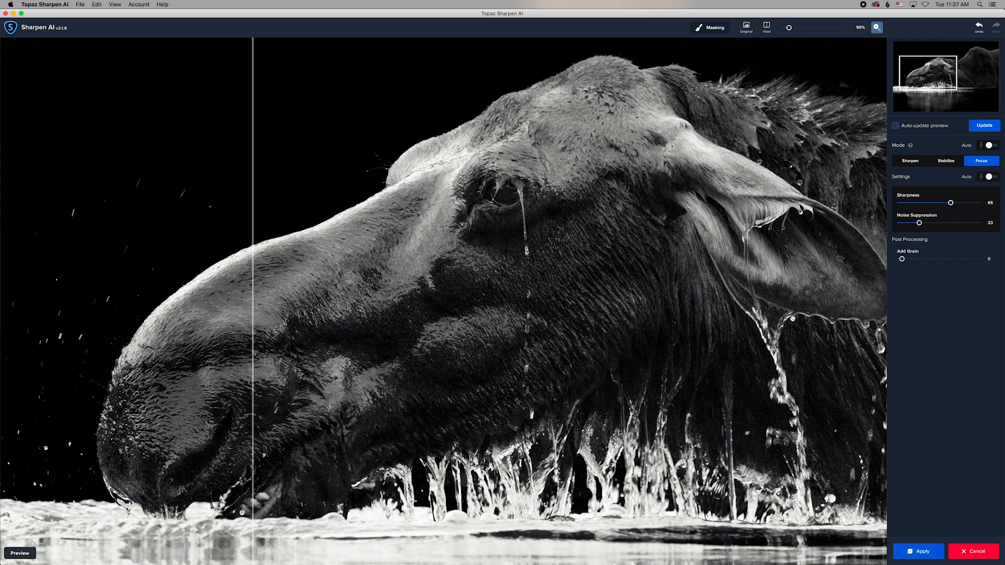
# Regenerate the sharpness 65 / noise 23 preview and drag the split divider left of the nose.
pyautogui.click(983, 130)
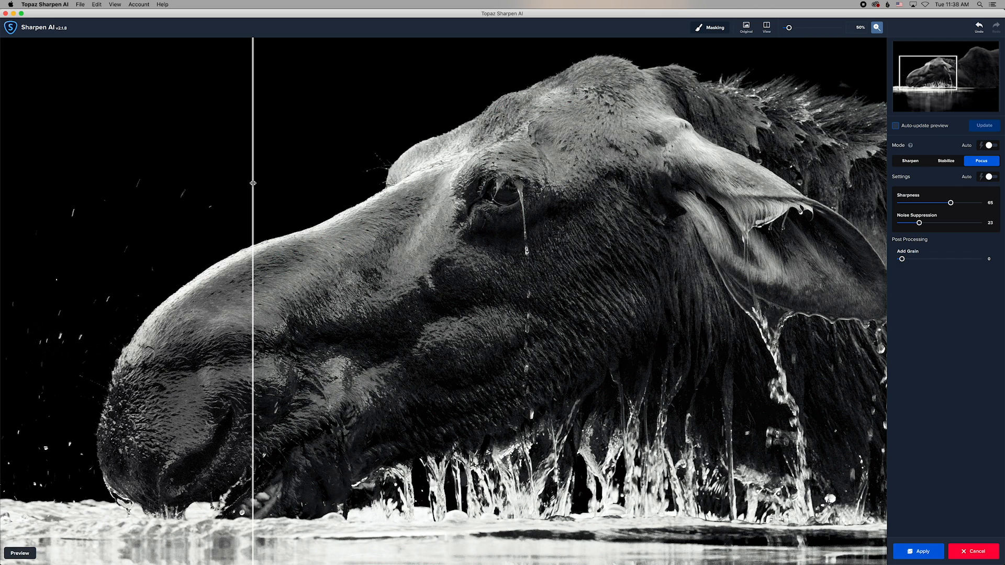
pyautogui.moveTo(253, 182); pyautogui.dragTo(70, 174)
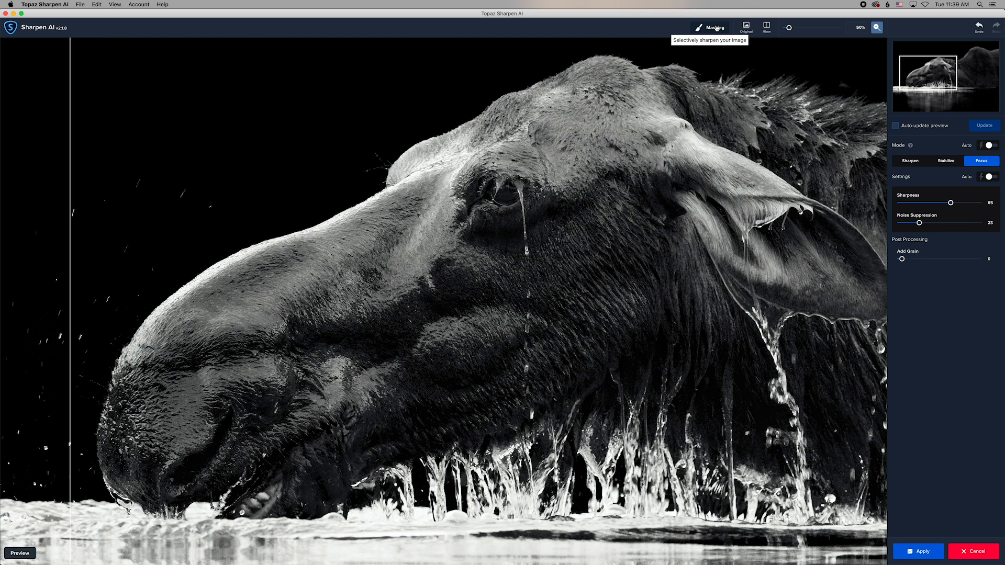
pyautogui.click(715, 28)
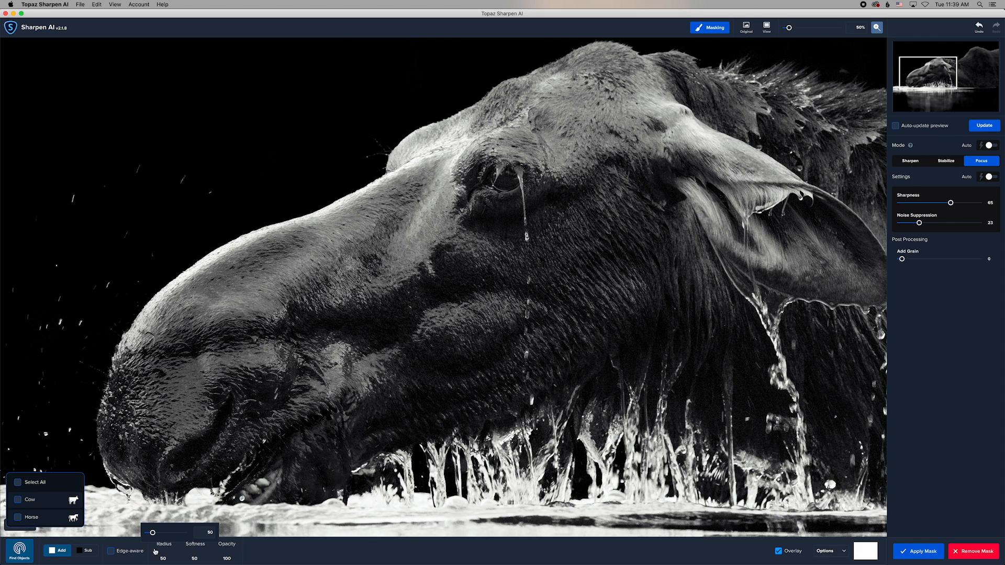
pyautogui.moveTo(201, 554)
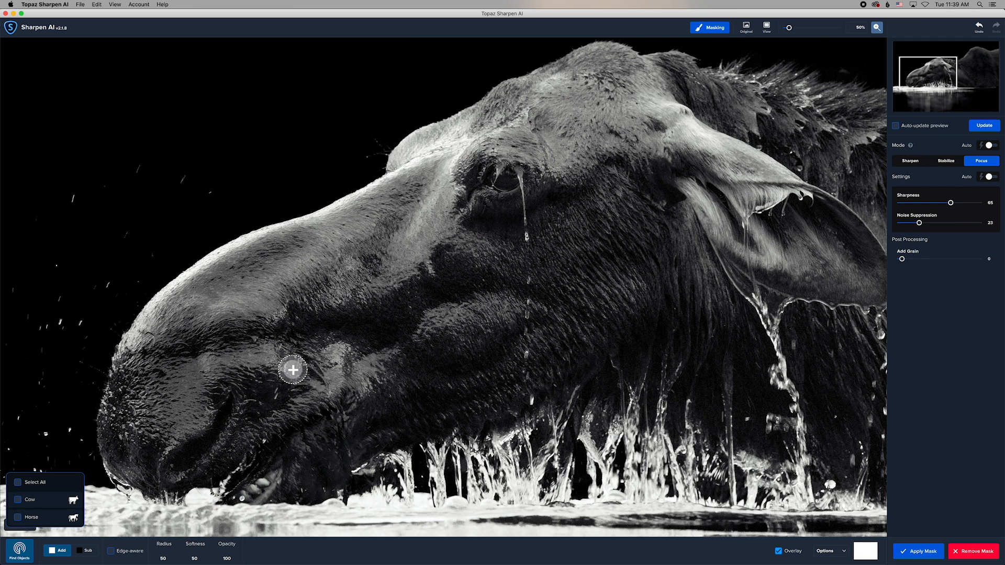
pyautogui.click(710, 27)
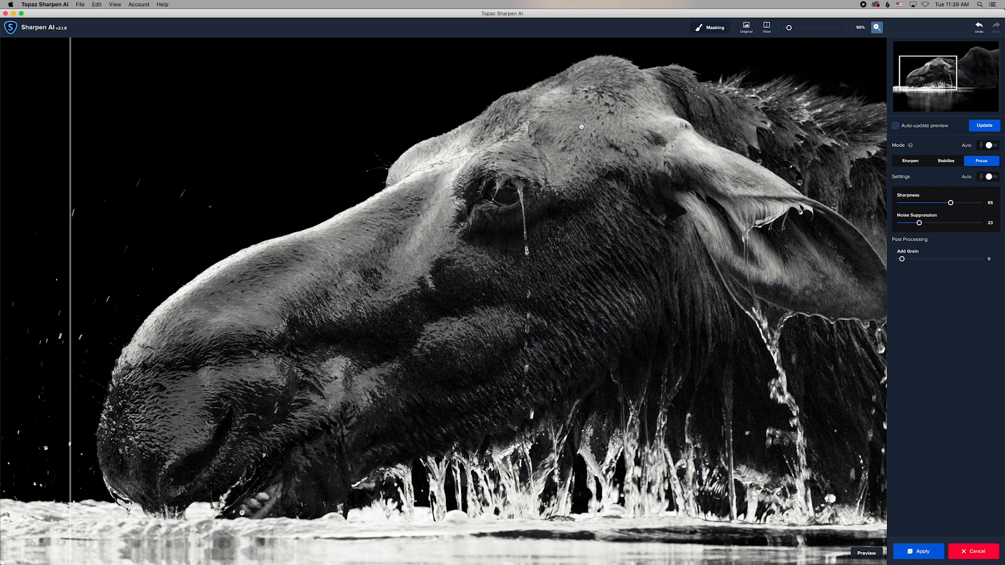
# Apply Topaz Sharpen AI to the flattened moose photo and zoom in on the result.
pyautogui.click(984, 126)
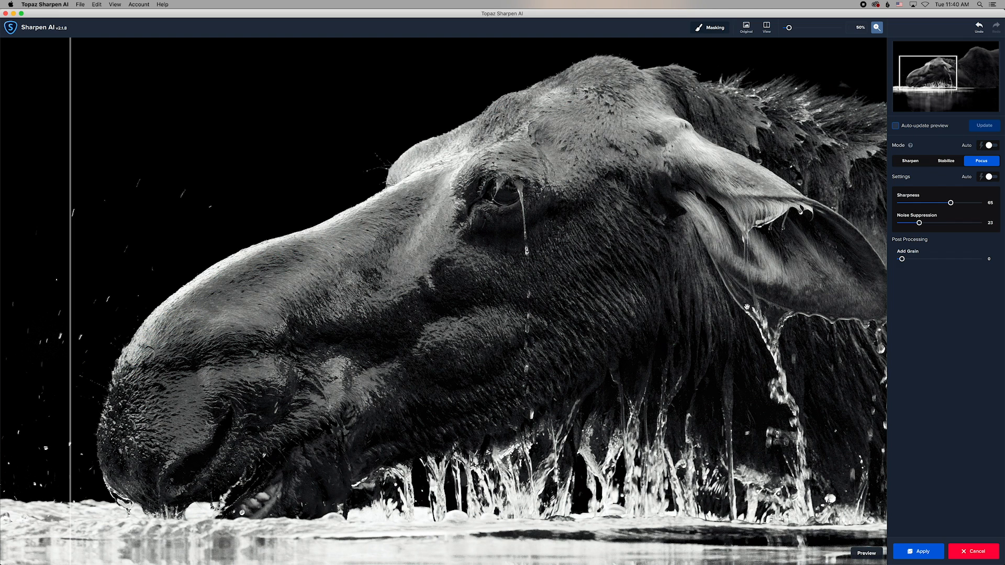
pyautogui.click(920, 552)
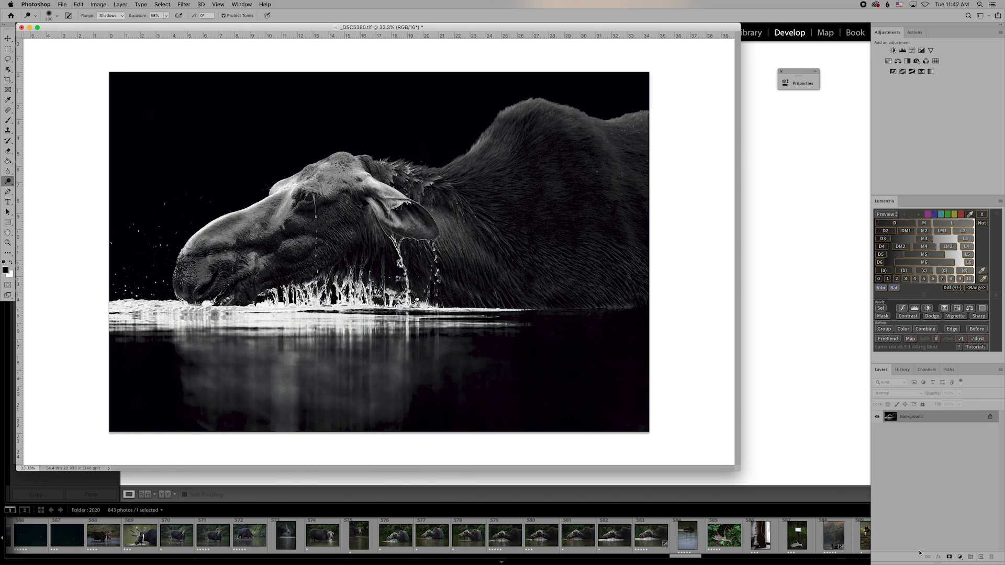
pyautogui.press('super+plus')
pyautogui.press('super+plus')
pyautogui.press('super+plus')
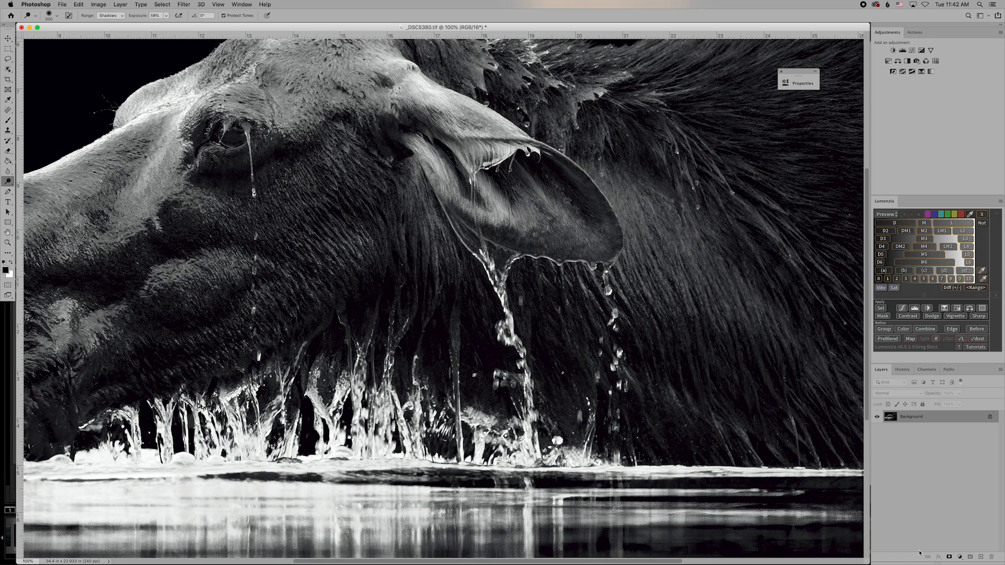
# Scroll to the moose's fur at 100% and bring up the History panel.
pyautogui.hscroll(10, 751, 424)
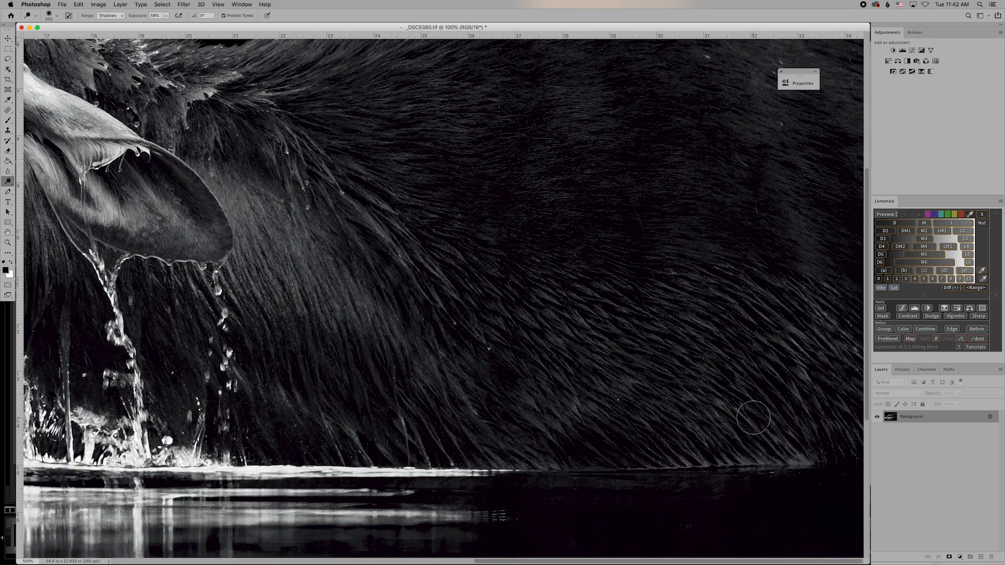
pyautogui.scroll(5, 754, 406)
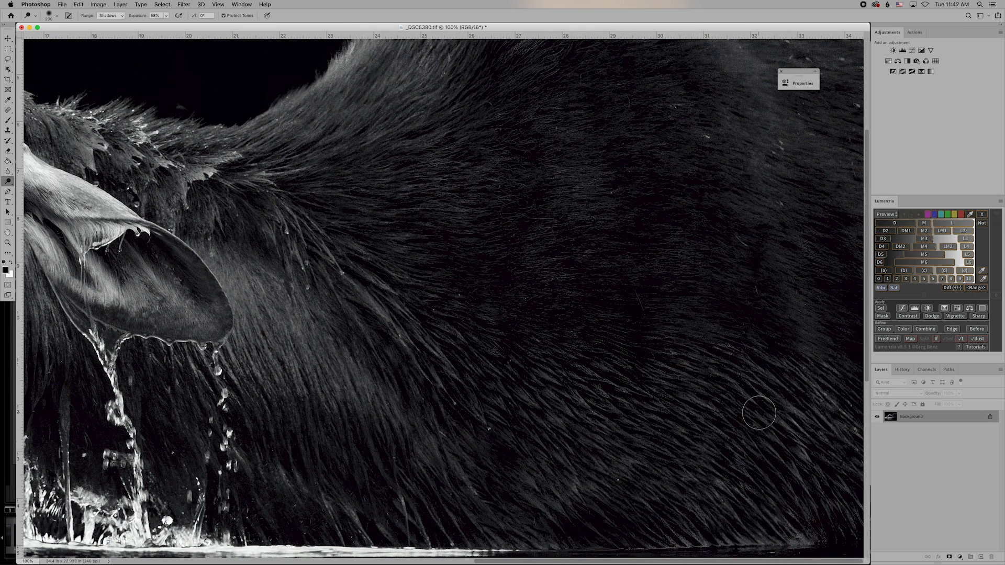
pyautogui.scroll(2, 760, 413)
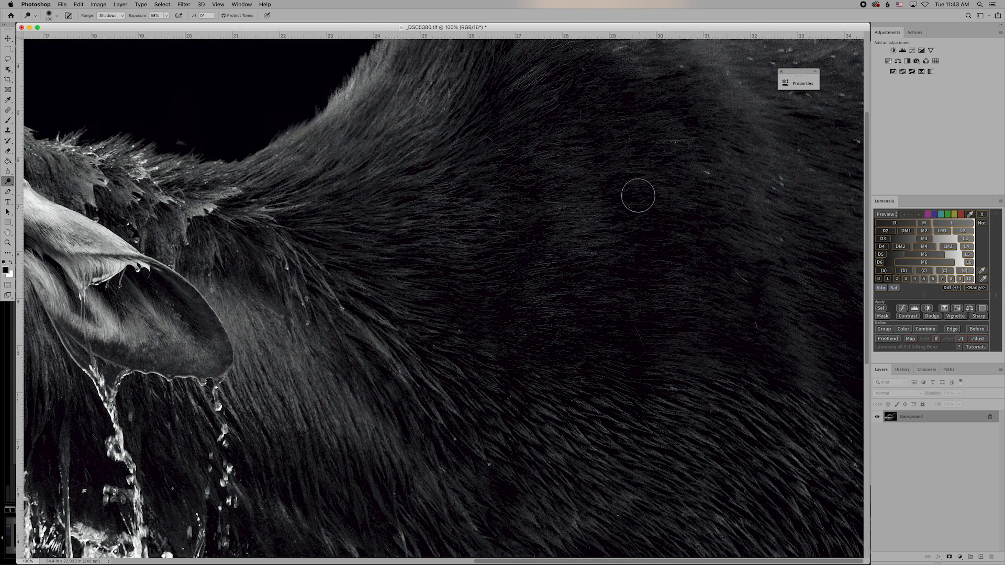
pyautogui.scroll(3, 632, 207)
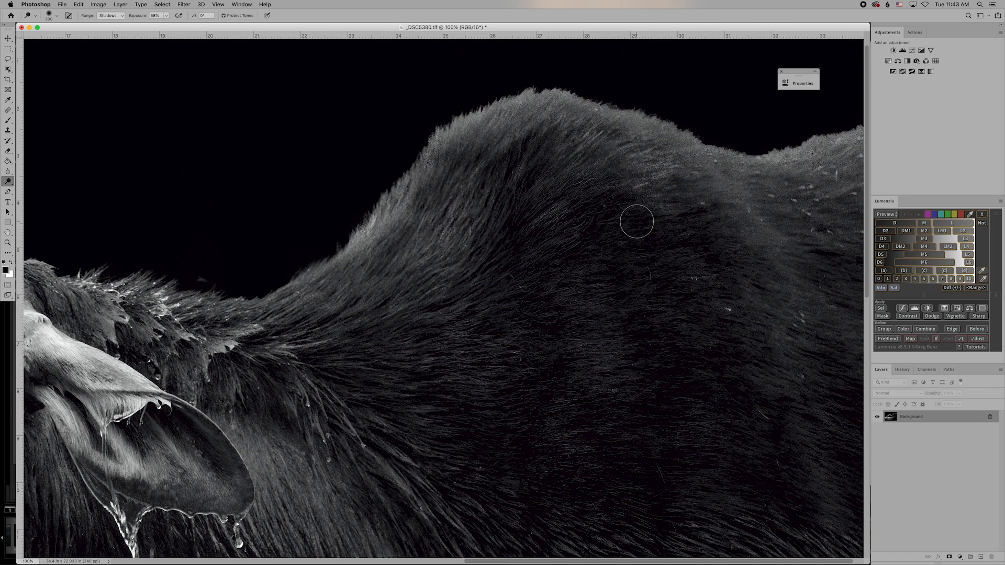
pyautogui.click(904, 373)
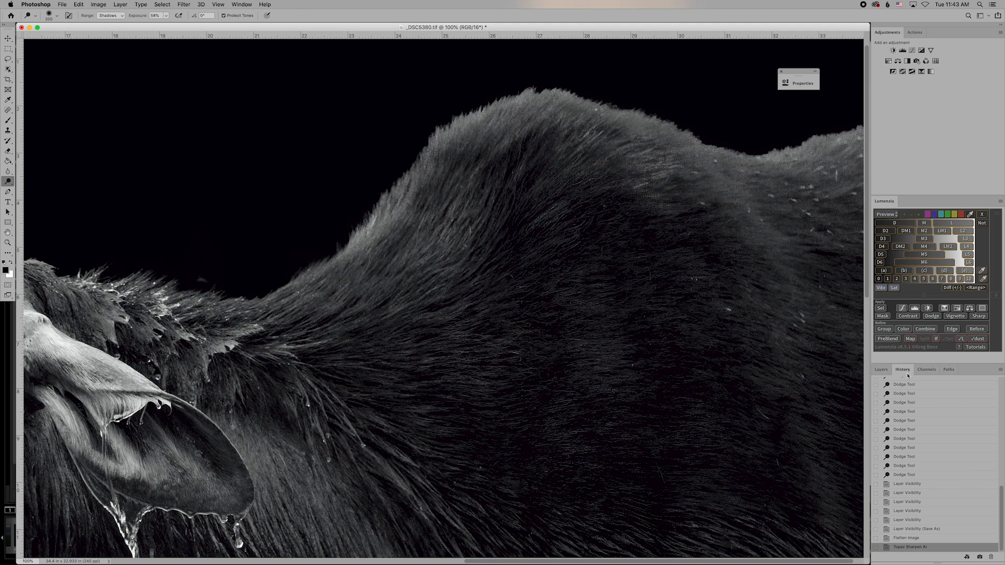
# Compare the Flatten Image and Topaz Sharpen AI states, leaving Flatten Image active, then zoom out.
pyautogui.click(908, 539)
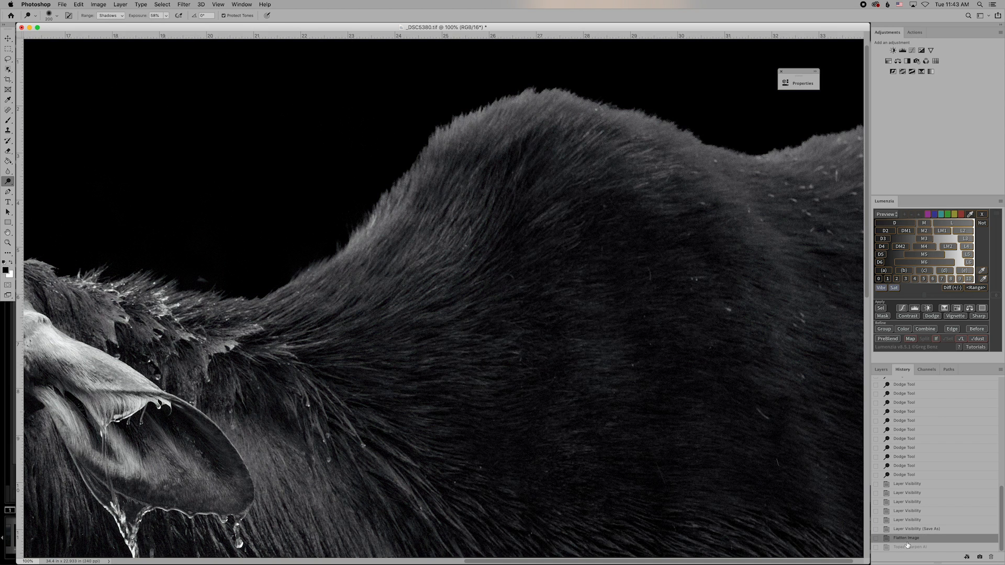
pyautogui.click(909, 547)
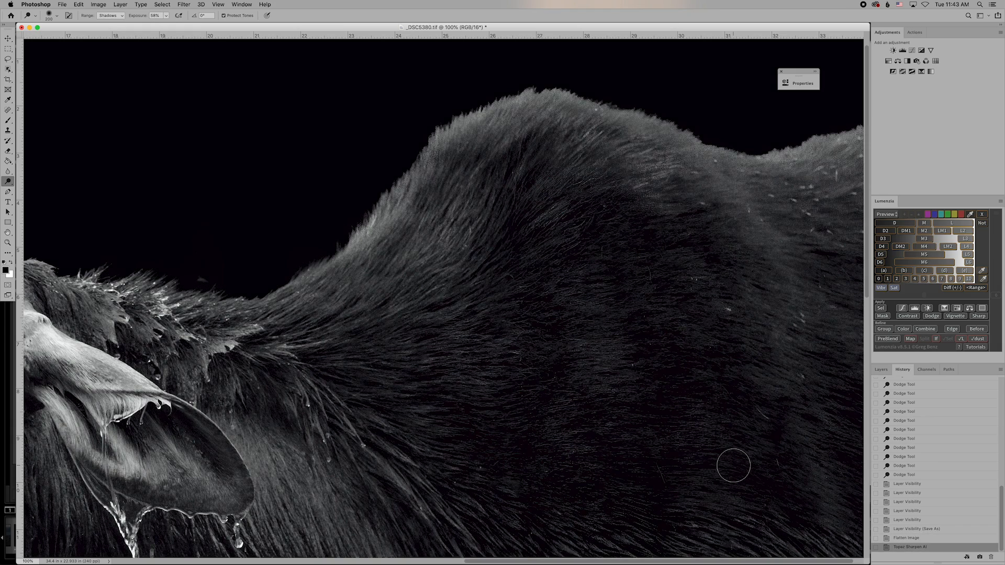
pyautogui.scroll(-5, 733, 464)
pyautogui.scroll(-6, 733, 466)
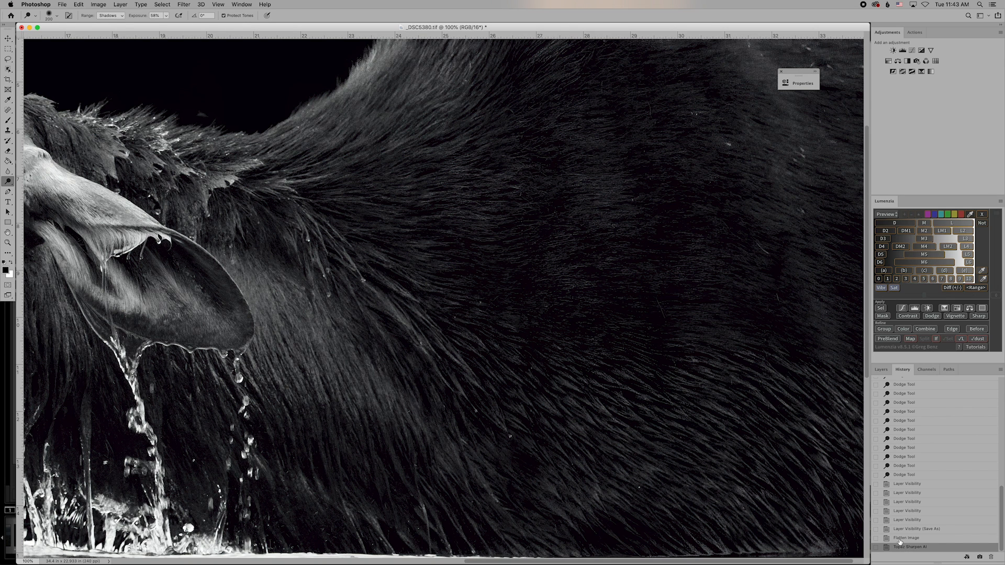
pyautogui.click(898, 538)
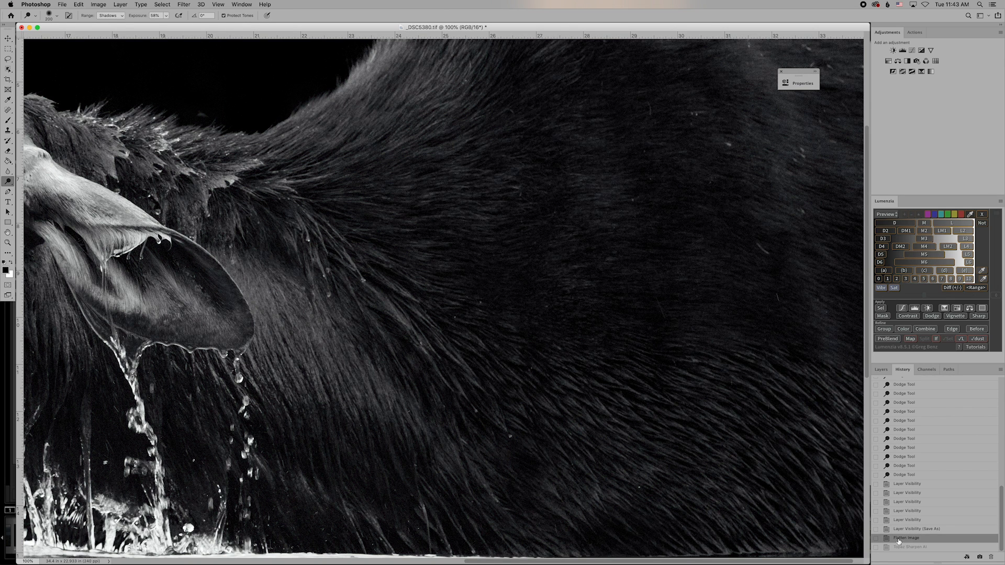
pyautogui.press('super+minus')
pyautogui.press('super+minus')
pyautogui.press('super+minus')
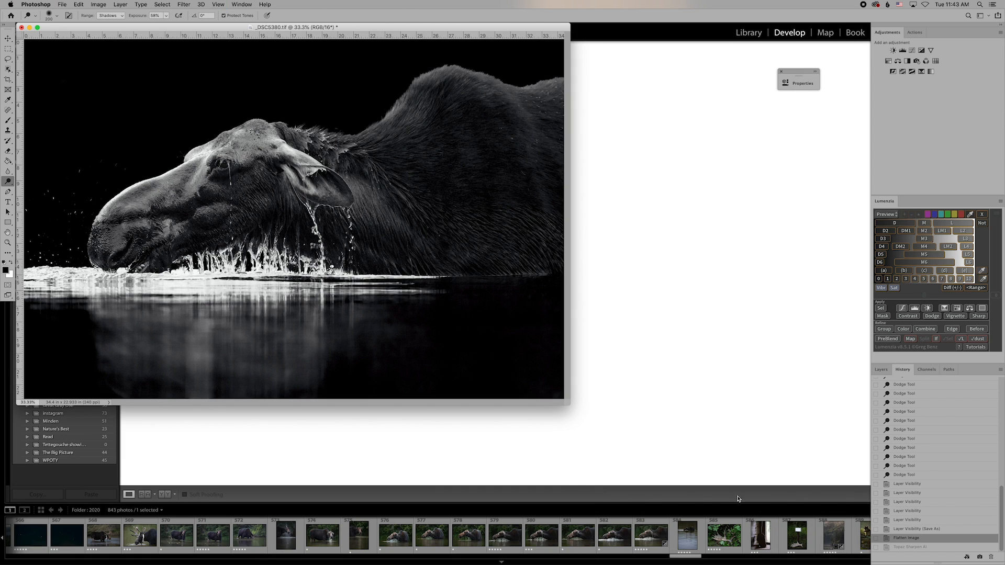
# Duplicate the unsharpened moose photo as _DSC5380 copy.
pyautogui.moveTo(567, 405); pyautogui.dragTo(671, 471)
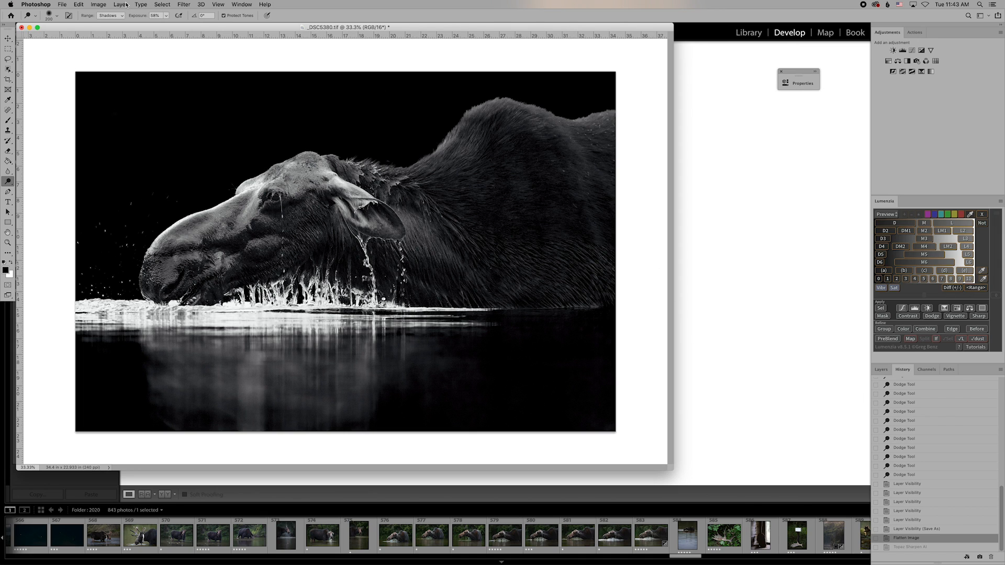
pyautogui.click(81, 4)
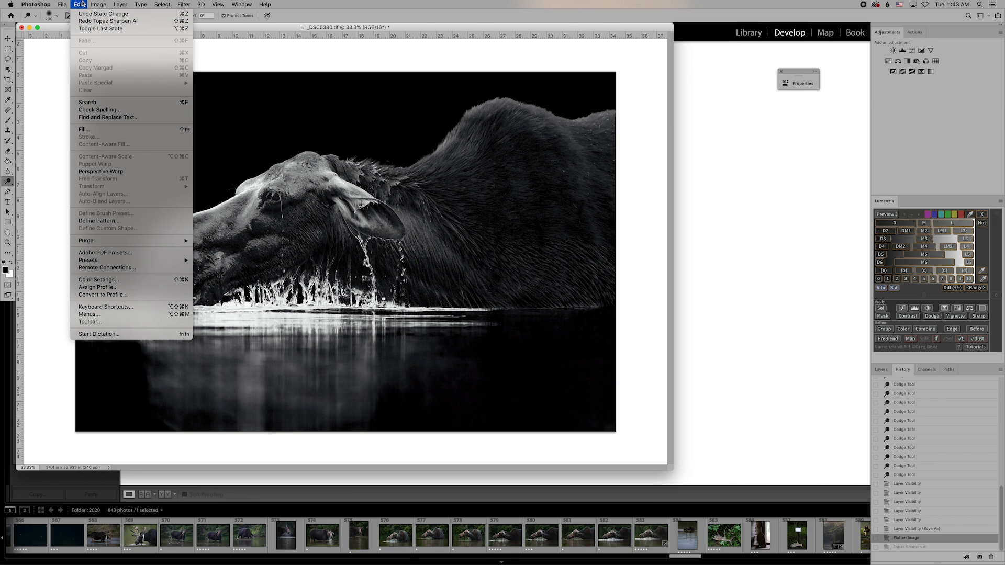
pyautogui.moveTo(94, 4)
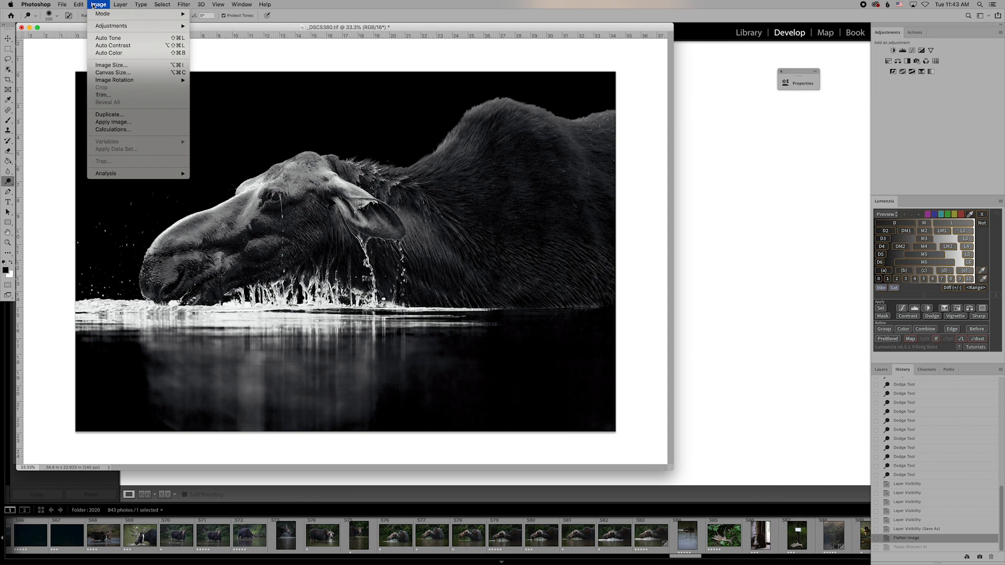
pyautogui.click(113, 115)
pyautogui.click(571, 278)
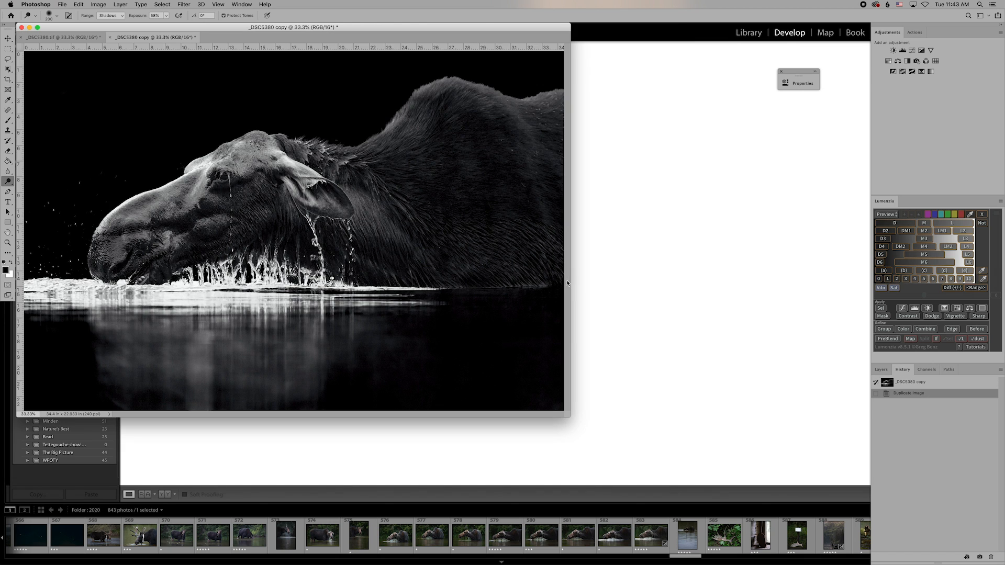
# Reposition the copy's window and bring up the Filter > Topaz Labs plugin list.
pyautogui.moveTo(132, 26); pyautogui.dragTo(261, 73)
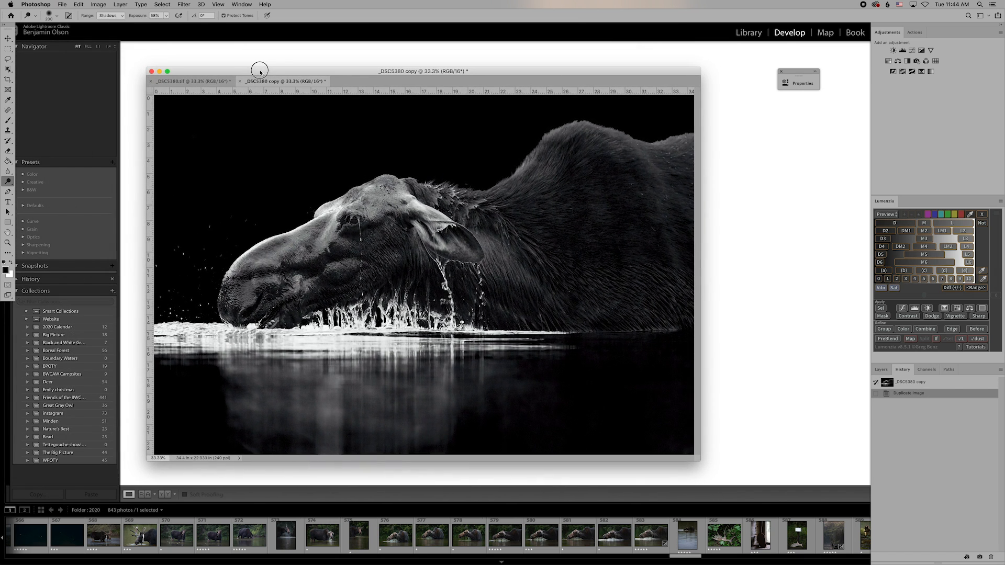
pyautogui.click(183, 5)
pyautogui.moveTo(238, 180)
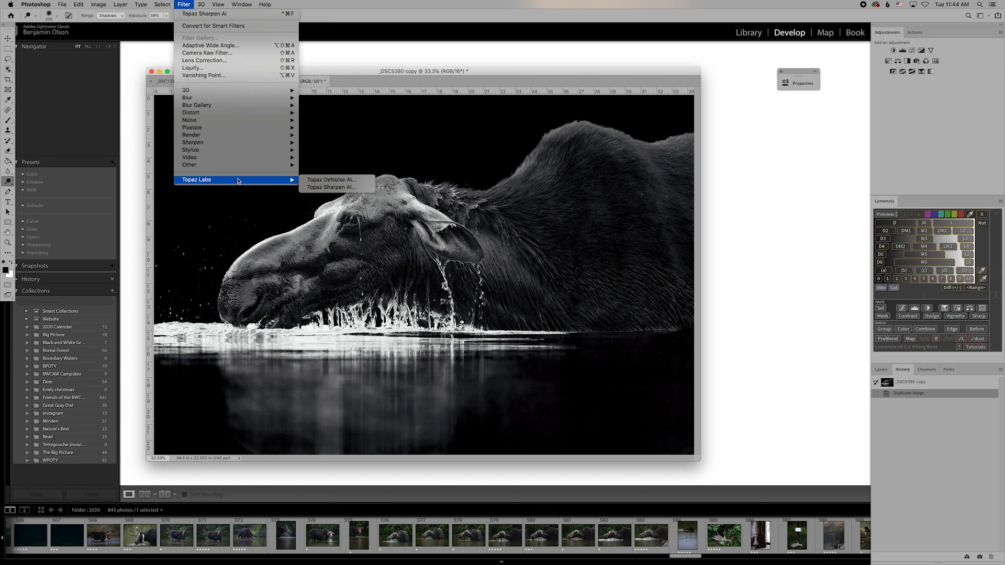
# Run Sharpen AI on the copy in Focus mode with Sharpness 65 and Noise Suppression 22.
pyautogui.click(308, 181)
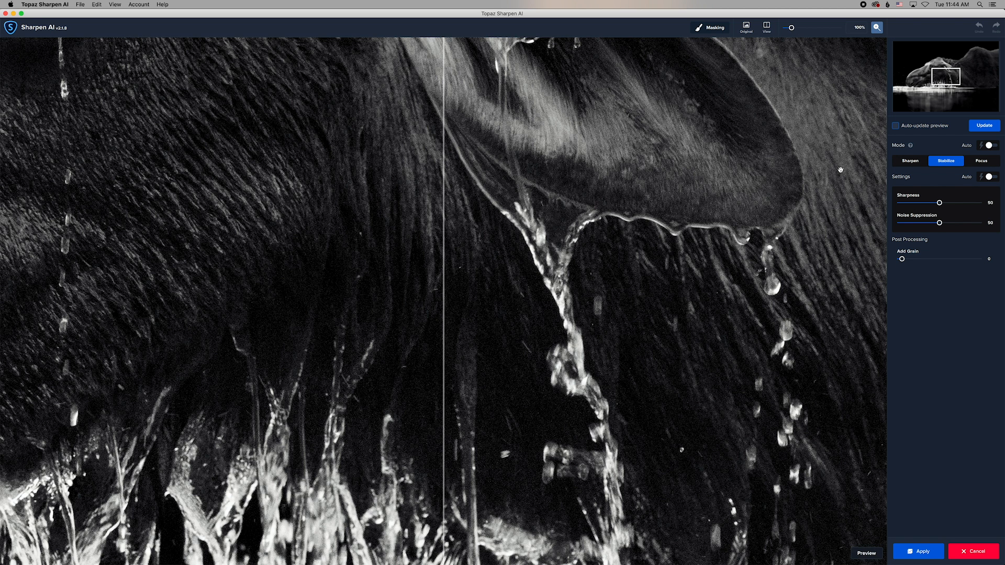
pyautogui.click(981, 162)
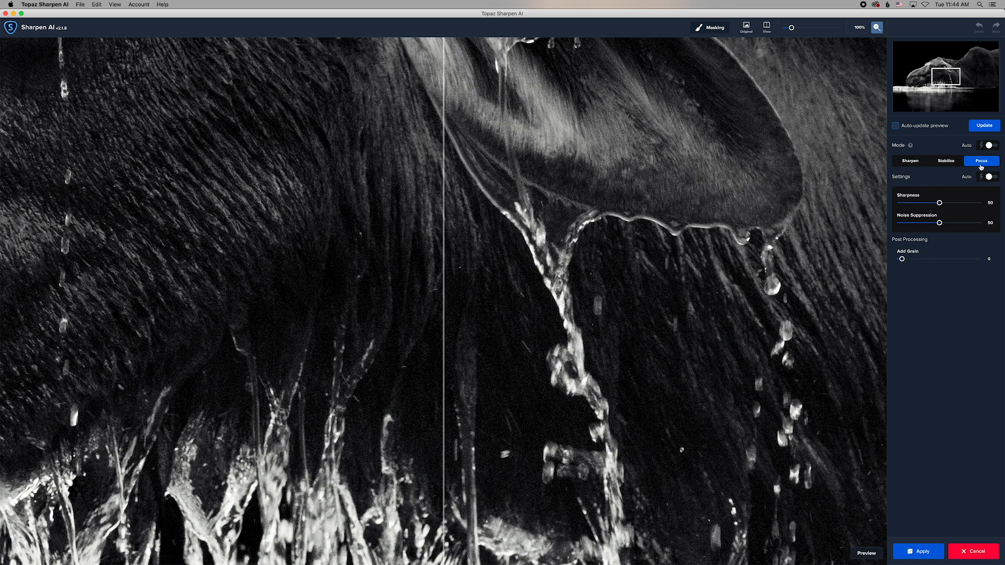
pyautogui.moveTo(939, 203); pyautogui.dragTo(920, 226)
# Apply the Focus sharpening to _DSC5380 copy and wait for it to return to Photoshop.
pyautogui.click(913, 554)
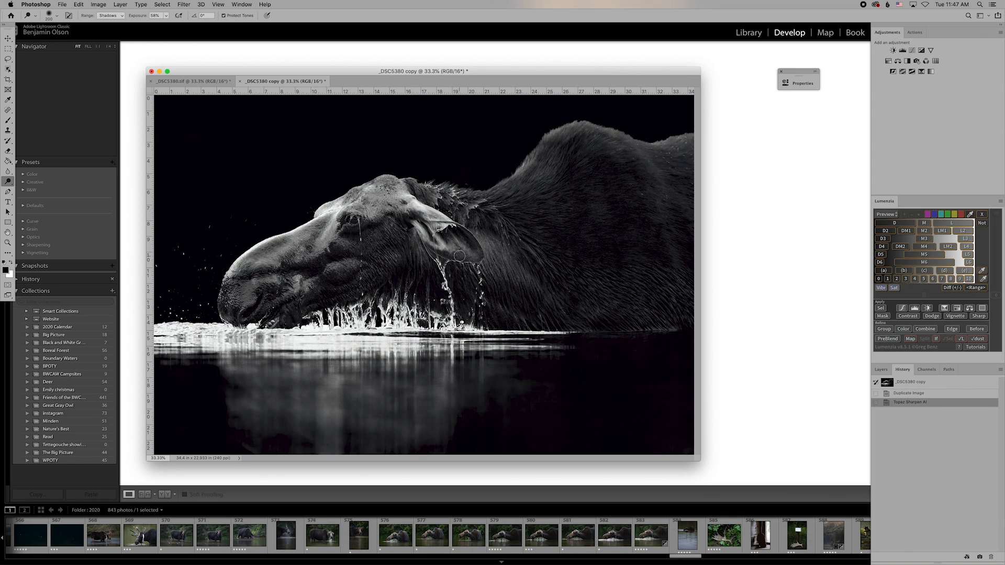
# Drag the sharpened copy with the Move tool into _DSC5380.tif as Layer 1.
pyautogui.click(8, 40)
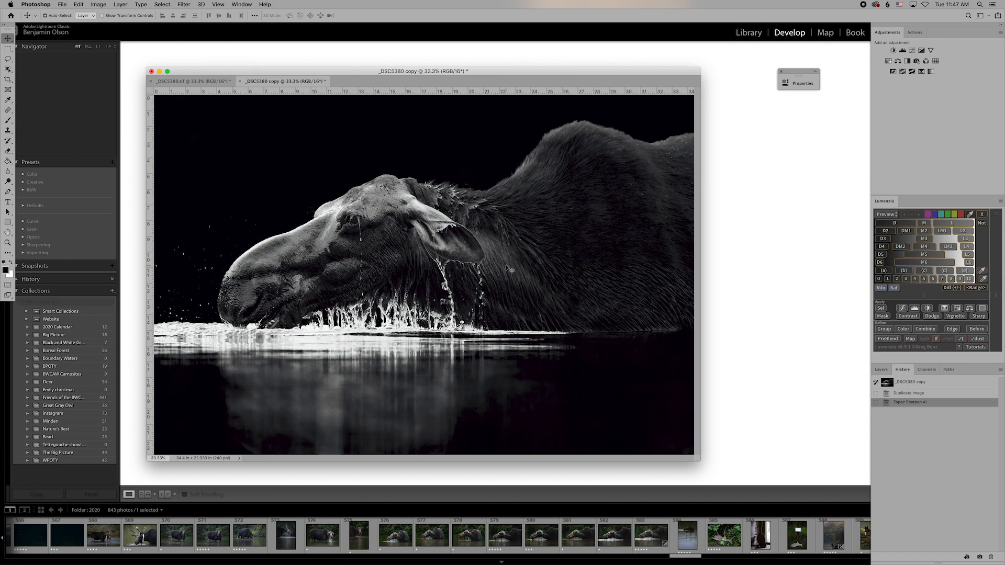
pyautogui.moveTo(523, 279); pyautogui.dragTo(432, 267)
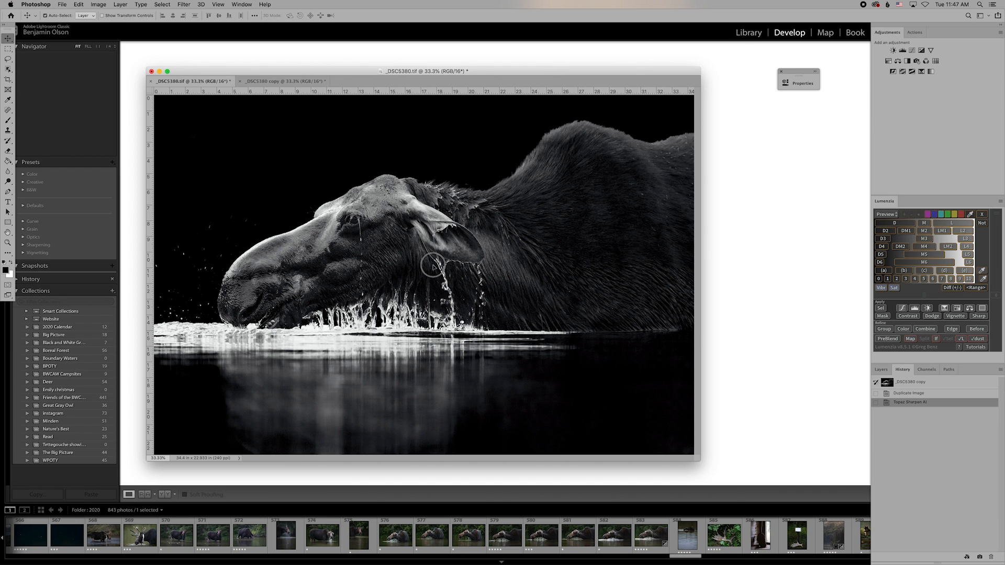
pyautogui.moveTo(433, 266); pyautogui.dragTo(434, 267)
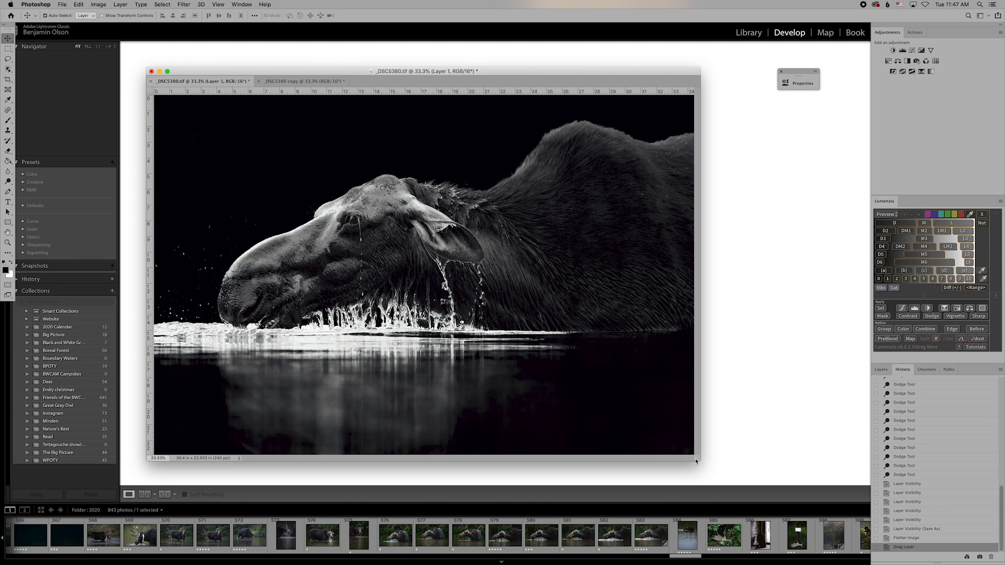
pyautogui.moveTo(696, 461); pyautogui.dragTo(773, 480)
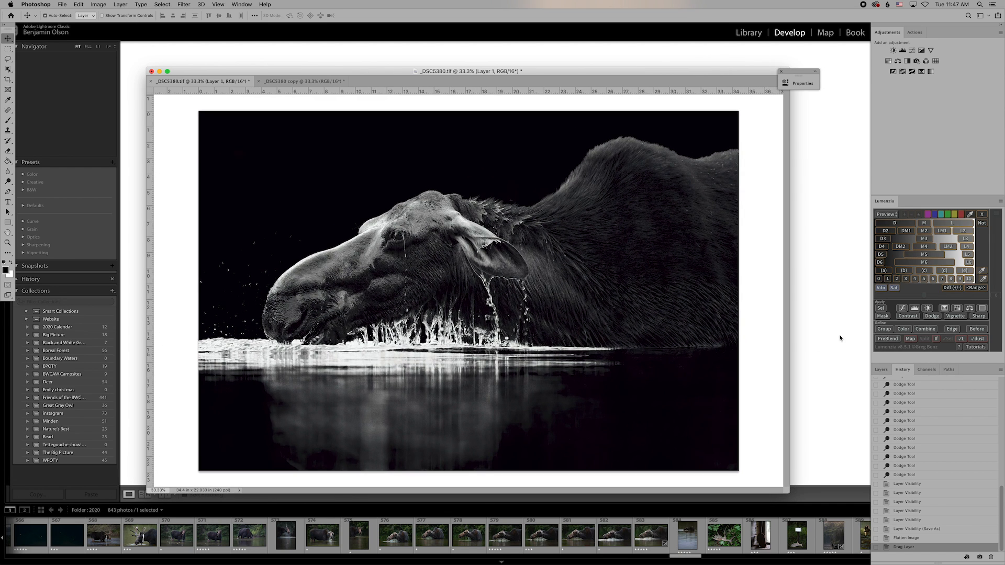
# Close the copy without saving and toggle Layer 1's visibility to compare with the original.
pyautogui.click(259, 82)
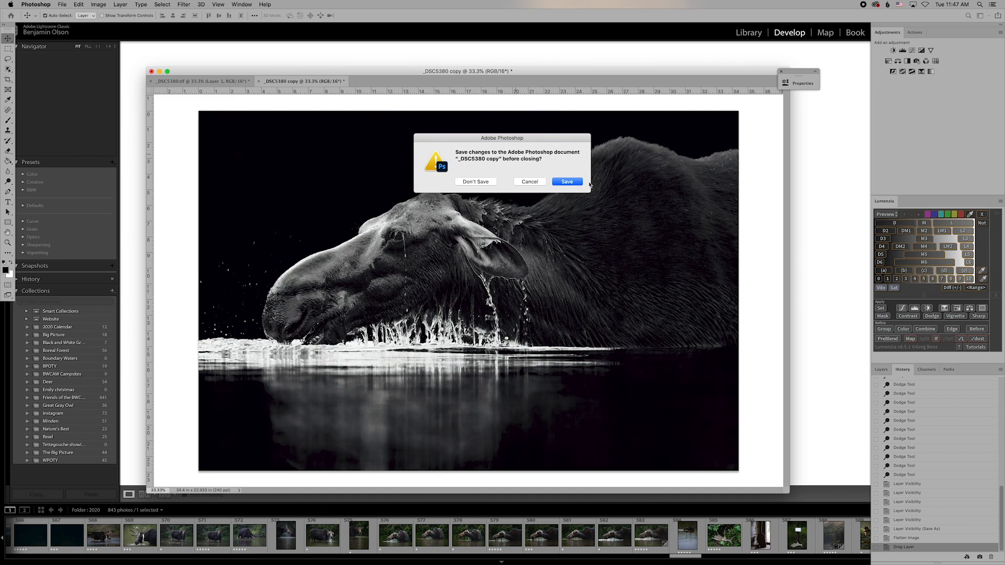
pyautogui.click(480, 182)
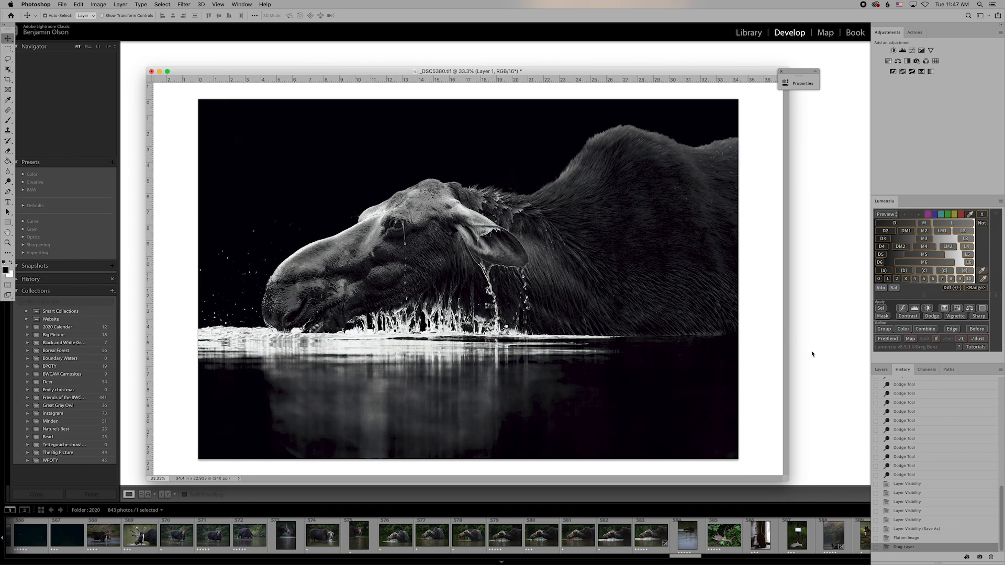
pyautogui.click(884, 370)
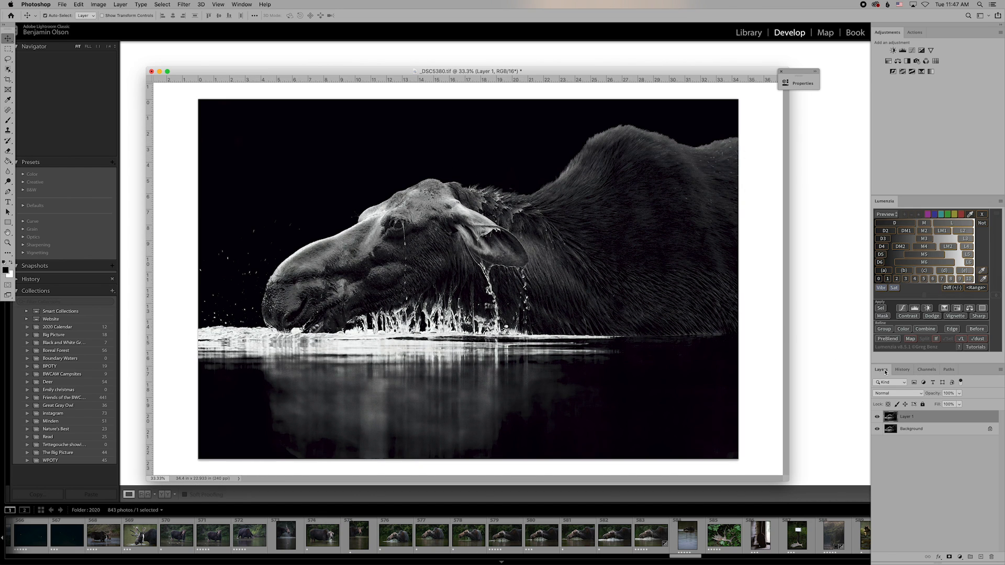
pyautogui.click(877, 417)
pyautogui.click(877, 418)
pyautogui.click(877, 417)
pyautogui.click(877, 417)
# At 100% zoom, compare the fur with Layer 1 on and off, then add a white layer mask.
pyautogui.press('super+1')
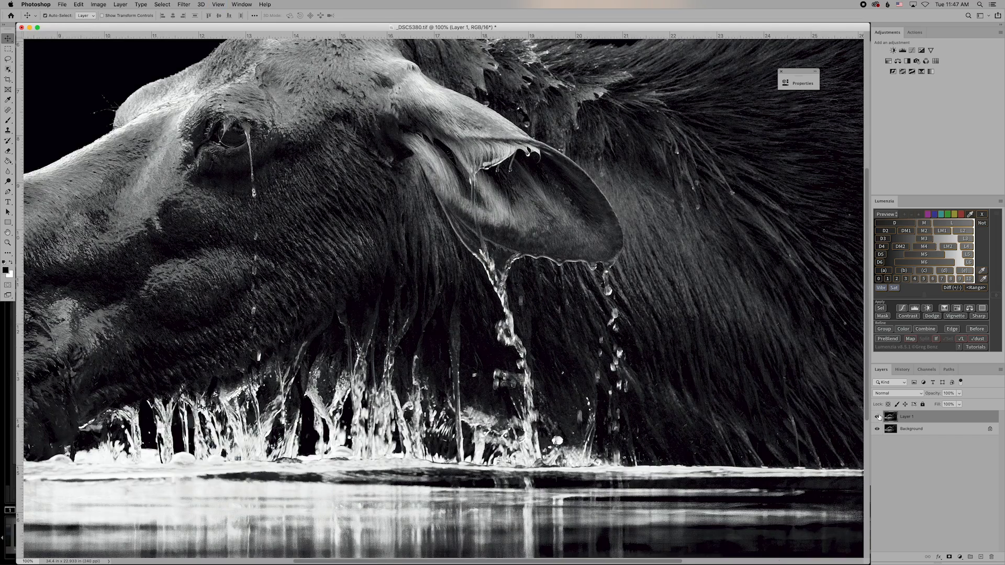
pyautogui.hscroll(10, 735, 267)
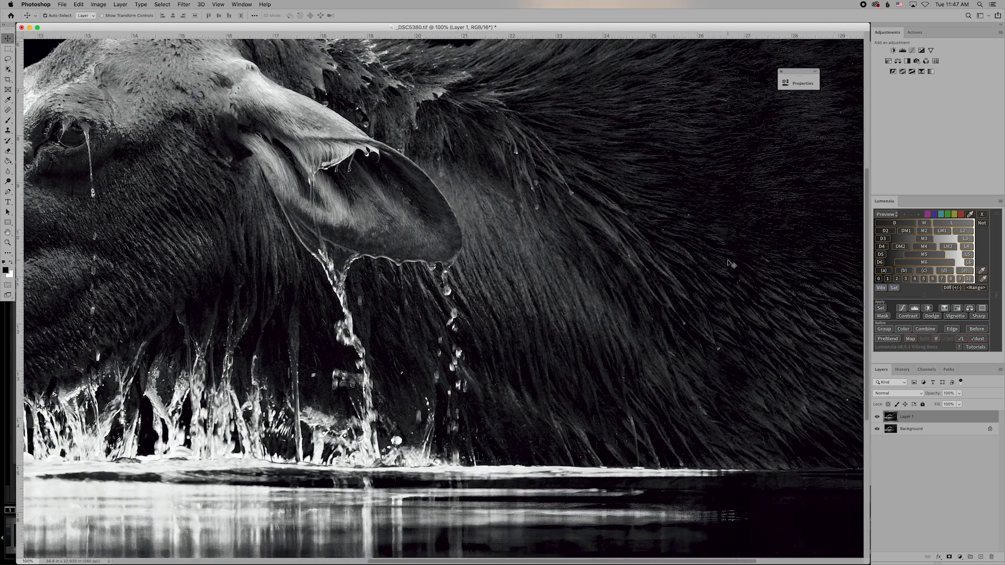
pyautogui.scroll(10, 731, 264)
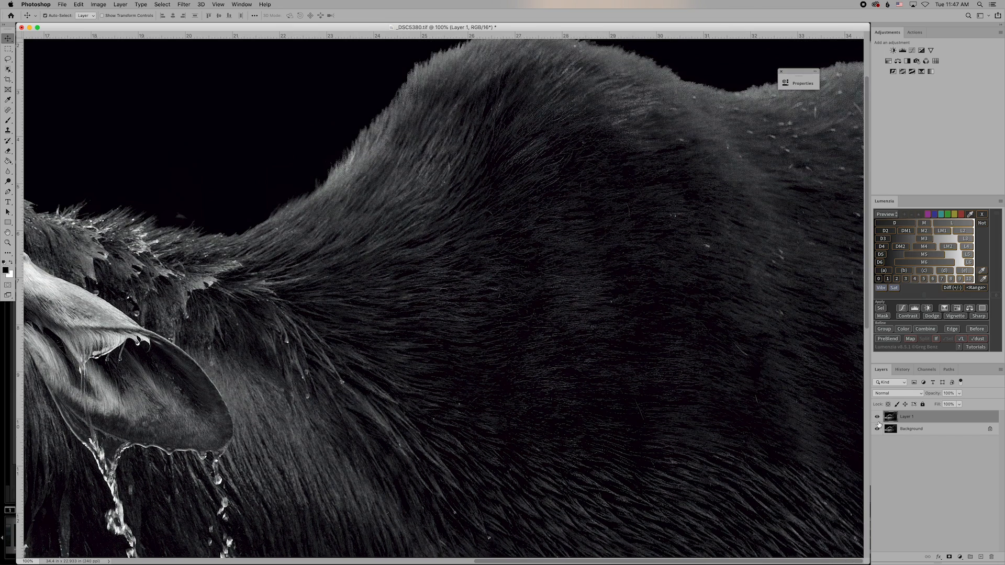
pyautogui.click(877, 417)
pyautogui.click(877, 417)
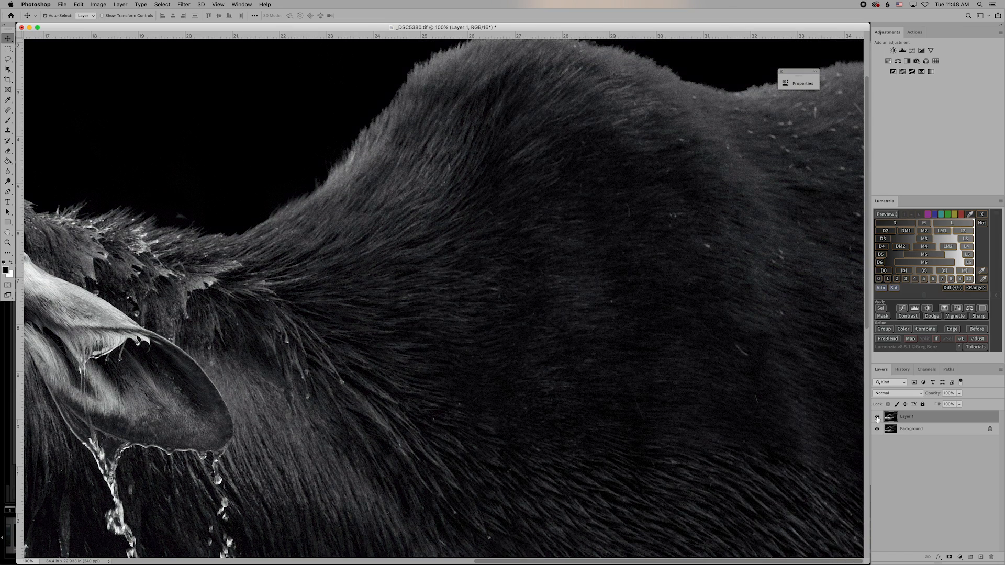
pyautogui.click(877, 417)
pyautogui.click(877, 417)
pyautogui.click(877, 417)
pyautogui.scroll(-10, 801, 406)
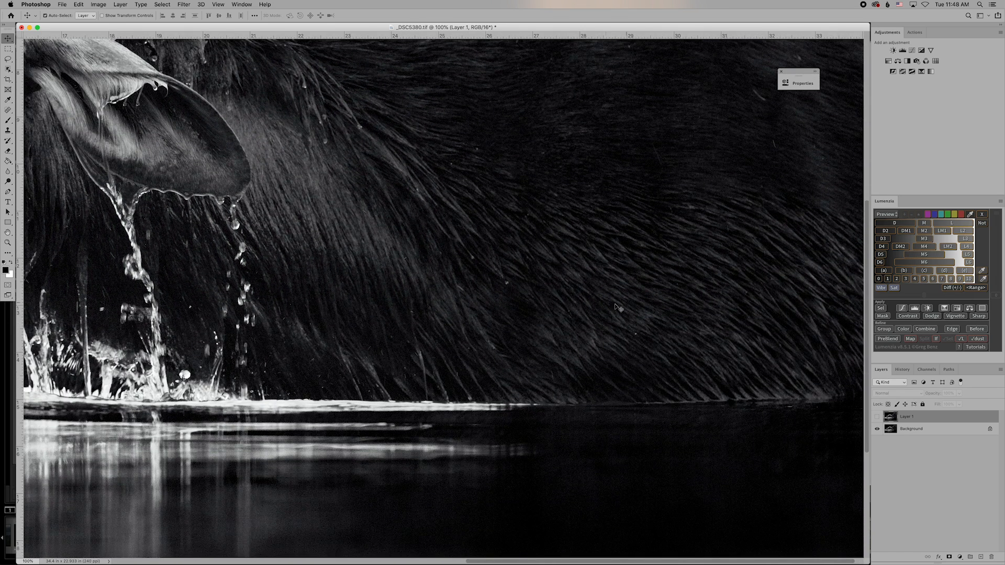
pyautogui.click(877, 417)
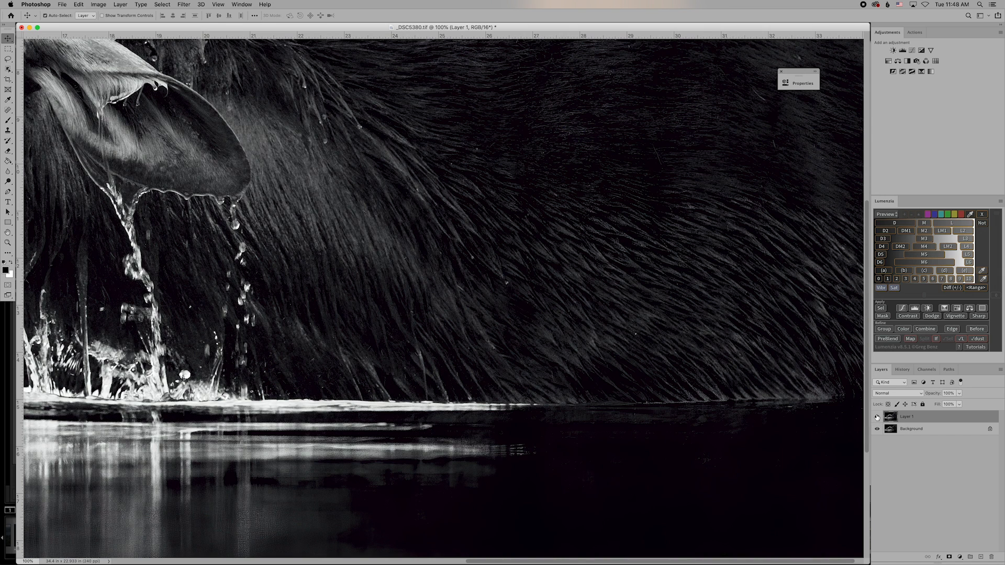
pyautogui.click(949, 558)
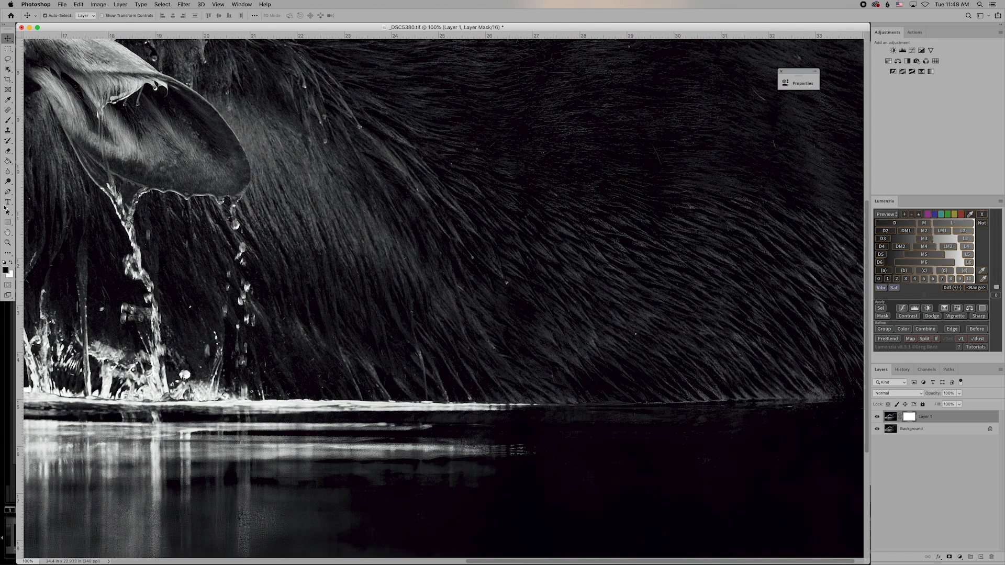
# Set up the Brush tool at 100% opacity and enlarge it to 700 pixels.
pyautogui.click(7, 121)
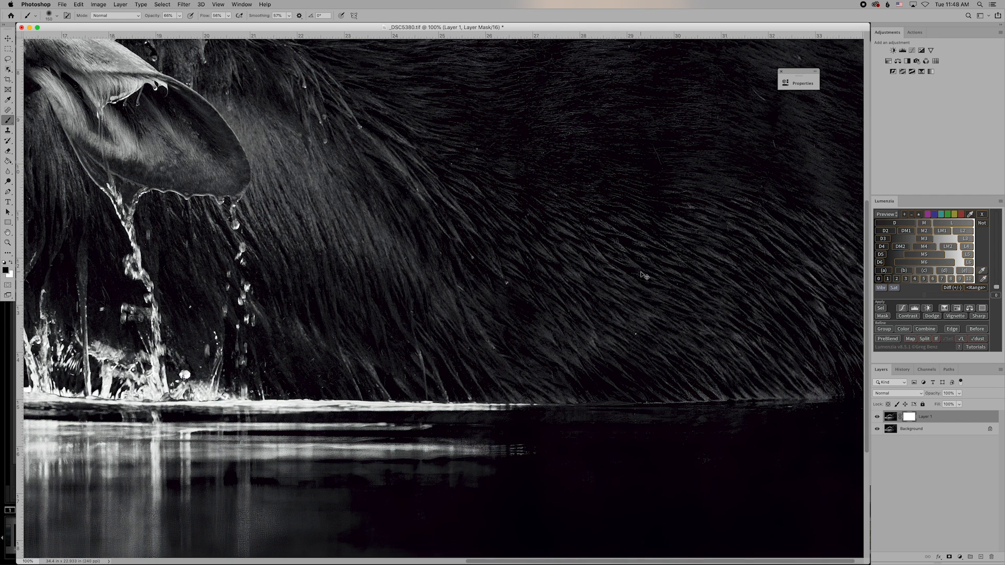
pyautogui.press('super+minus')
pyautogui.scroll(5, 646, 272)
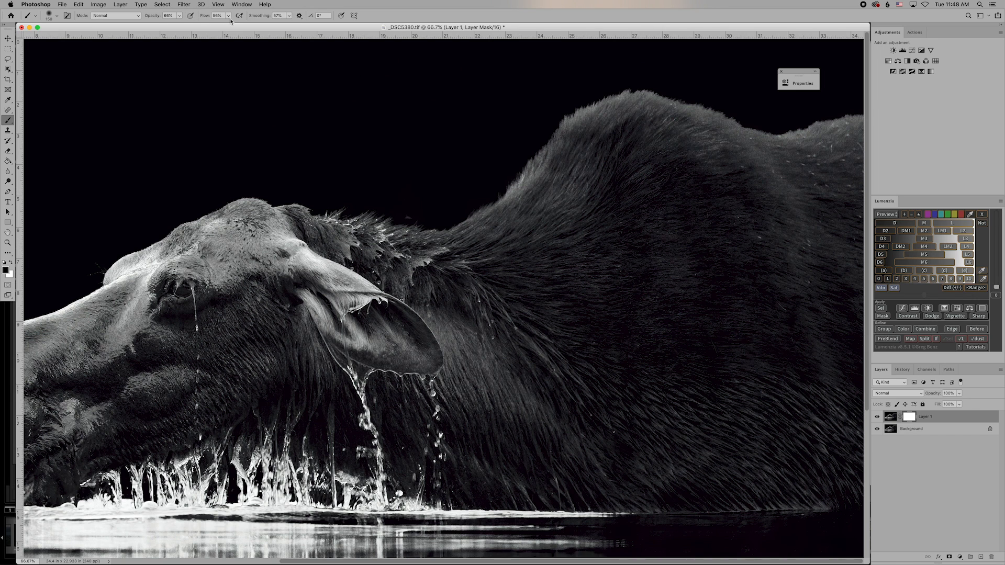
pyautogui.click(179, 16)
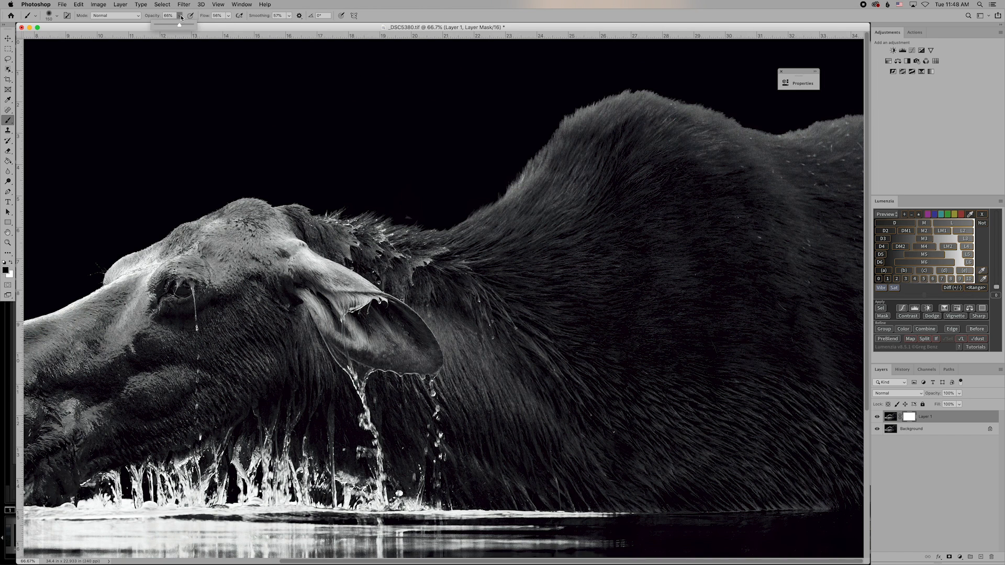
pyautogui.moveTo(188, 26); pyautogui.dragTo(236, 26)
pyautogui.click(228, 16)
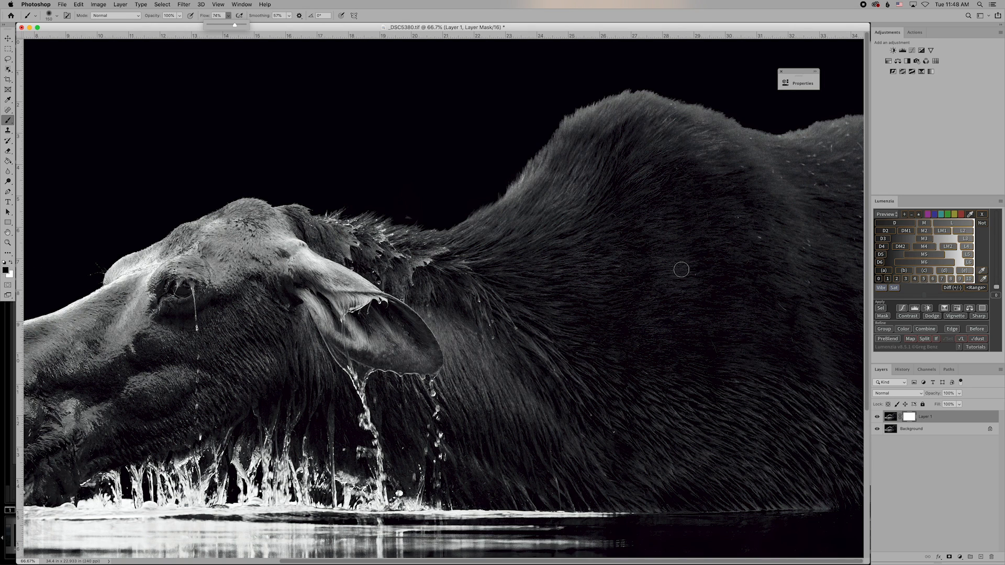
pyautogui.press(']')
pyautogui.press(']')
pyautogui.press(']')
pyautogui.press(']')
pyautogui.press(']')
pyautogui.press(']')
pyautogui.press(']')
pyautogui.press(']')
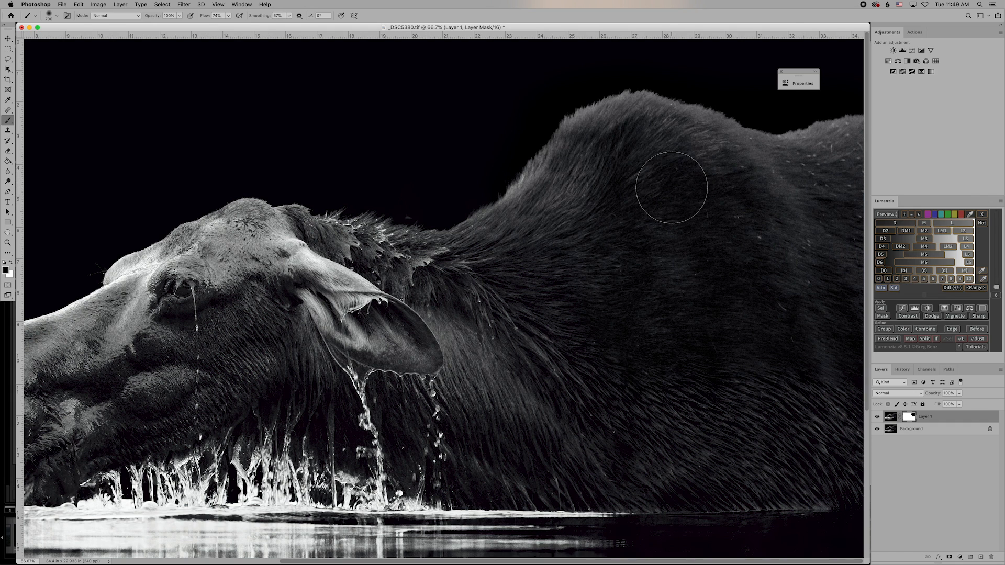
# Paint Layer 1's mask over the back fur at 36% opacity, checking at 200% and 100%.
pyautogui.click(179, 17)
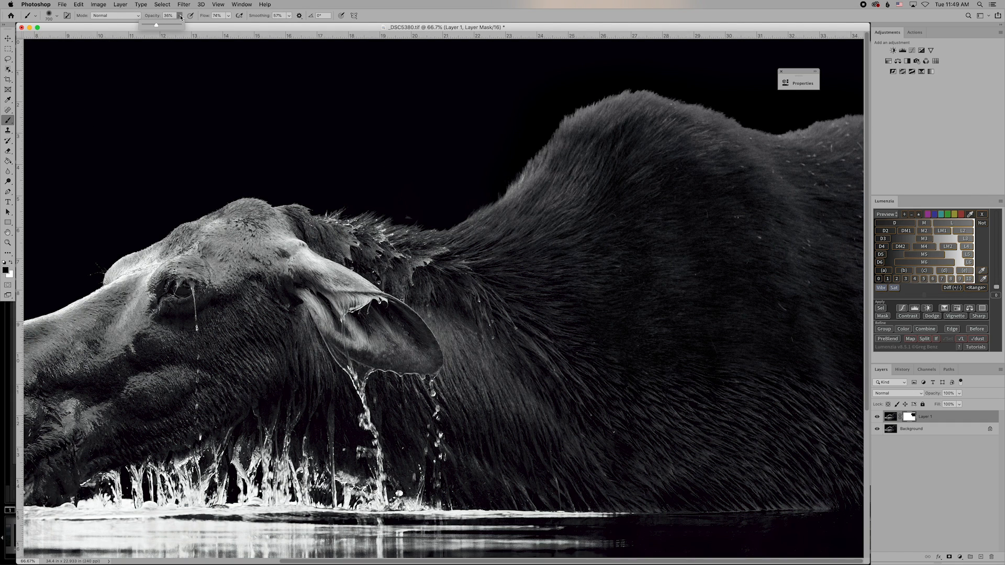
pyautogui.click(180, 17)
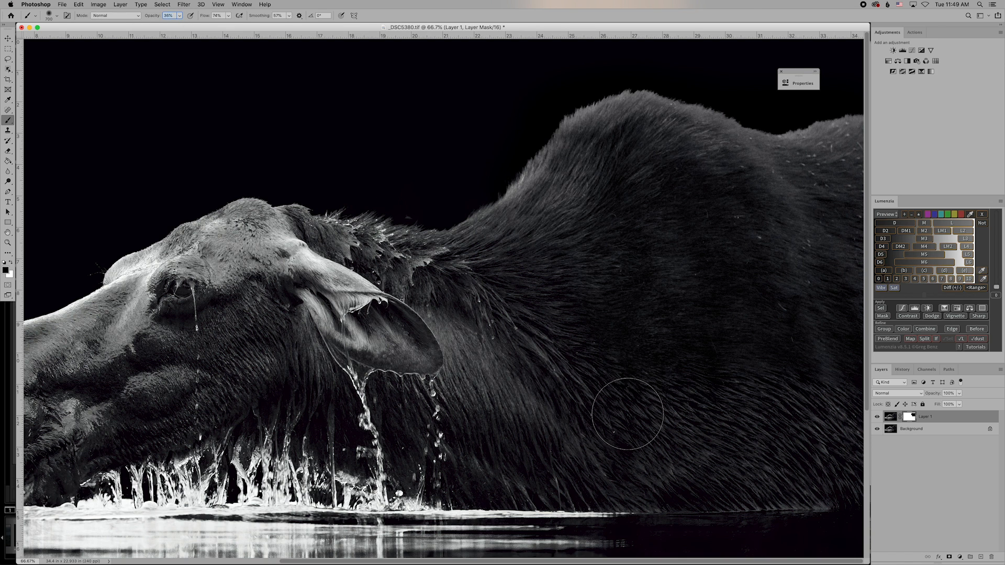
pyautogui.moveTo(621, 406)
pyautogui.mouseDown()
pyautogui.moveTo(824, 428)
pyautogui.moveTo(673, 426)
pyautogui.moveTo(831, 454)
pyautogui.moveTo(832, 471)
pyautogui.moveTo(796, 476)
pyautogui.moveTo(815, 488)
pyautogui.mouseUp()
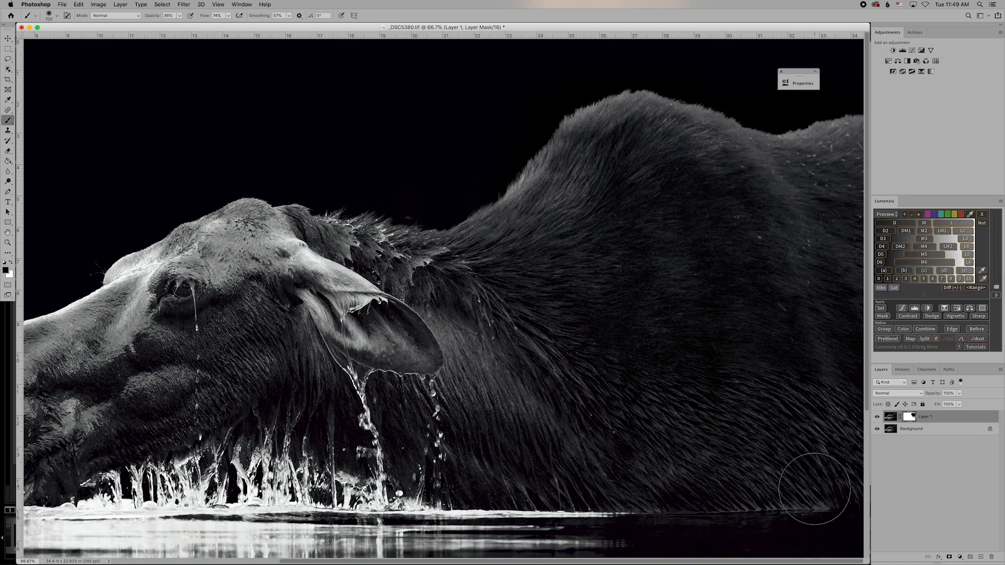
pyautogui.press('super+equal')
pyautogui.press('super+equal')
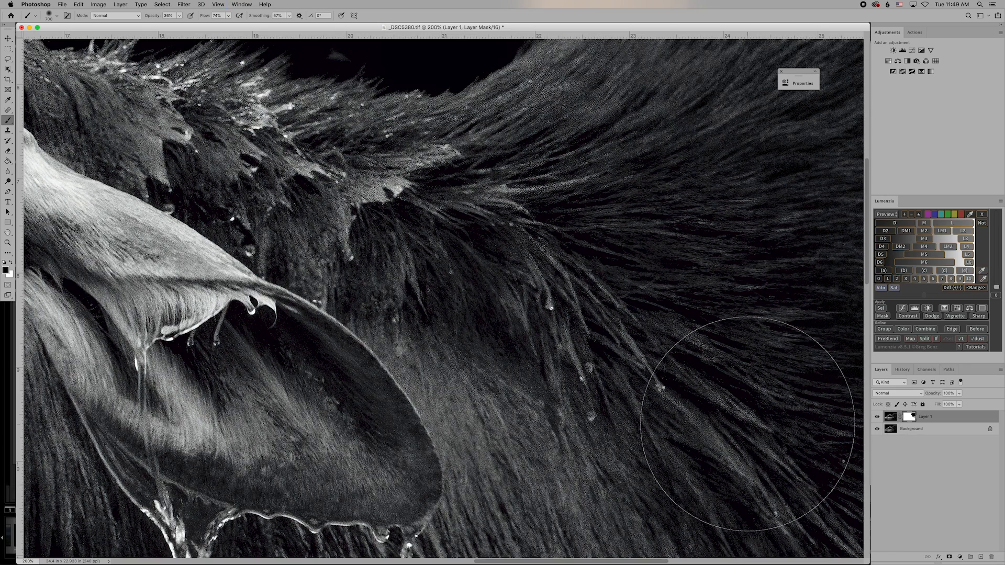
pyautogui.press('super+minus')
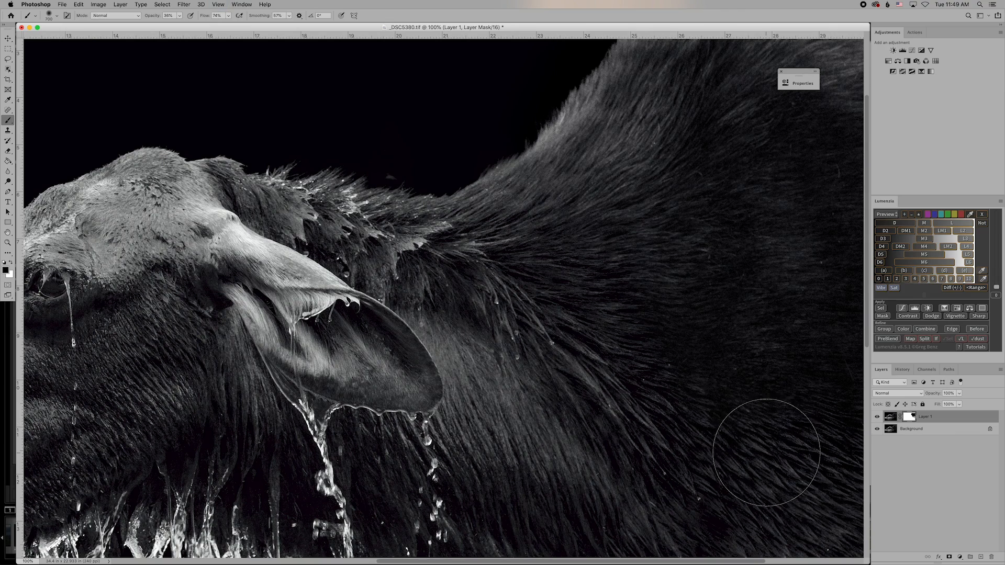
pyautogui.scroll(-10, 762, 448)
pyautogui.scroll(10, 761, 448)
pyautogui.hscroll(8, 761, 448)
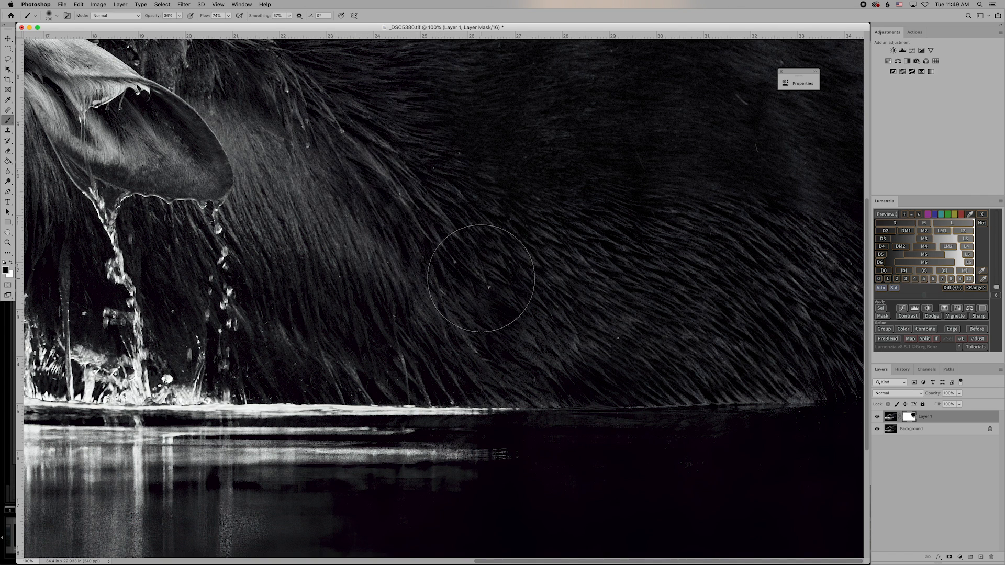
pyautogui.hscroll(-3, 439, 277)
pyautogui.scroll(5, 438, 278)
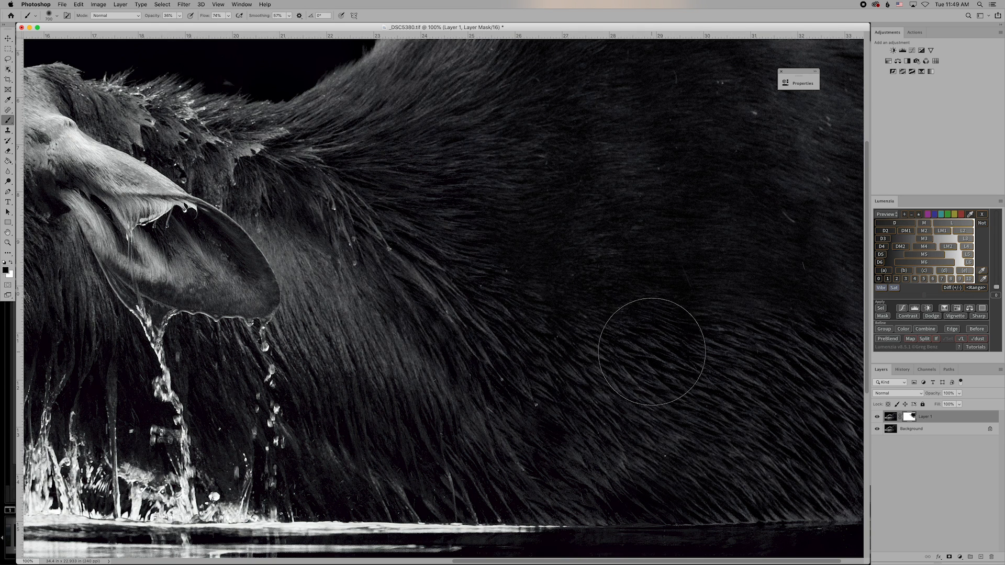
pyautogui.scroll(-2, 768, 408)
pyautogui.hscroll(2, 768, 408)
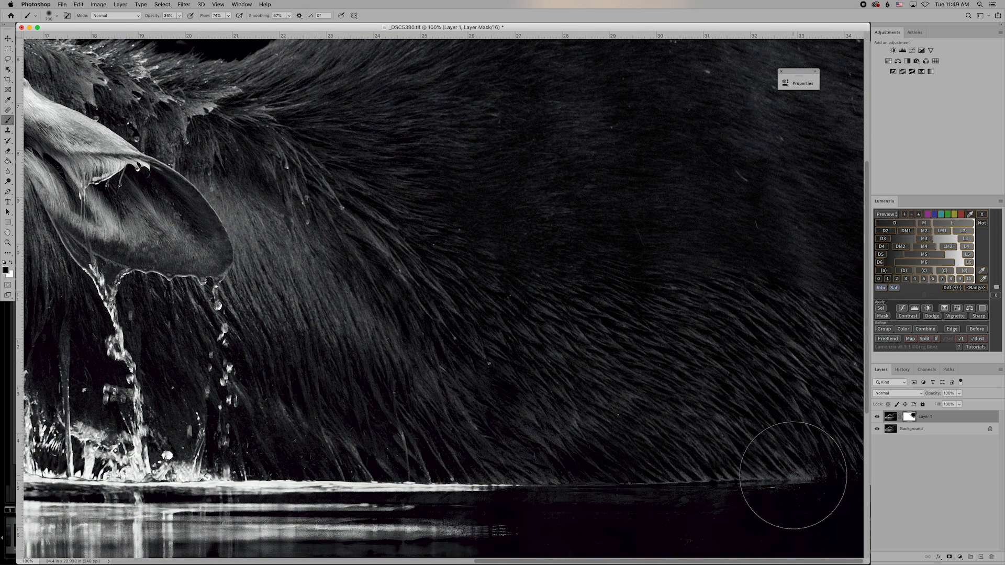
# With a smaller brush, paint the mask along the waterline and the reflection streaks.
pyautogui.press('[')
pyautogui.press('[')
pyautogui.press('[')
pyautogui.press('[')
pyautogui.press('[')
pyautogui.press('[')
pyautogui.press('[')
pyautogui.moveTo(808, 478); pyautogui.dragTo(775, 463)
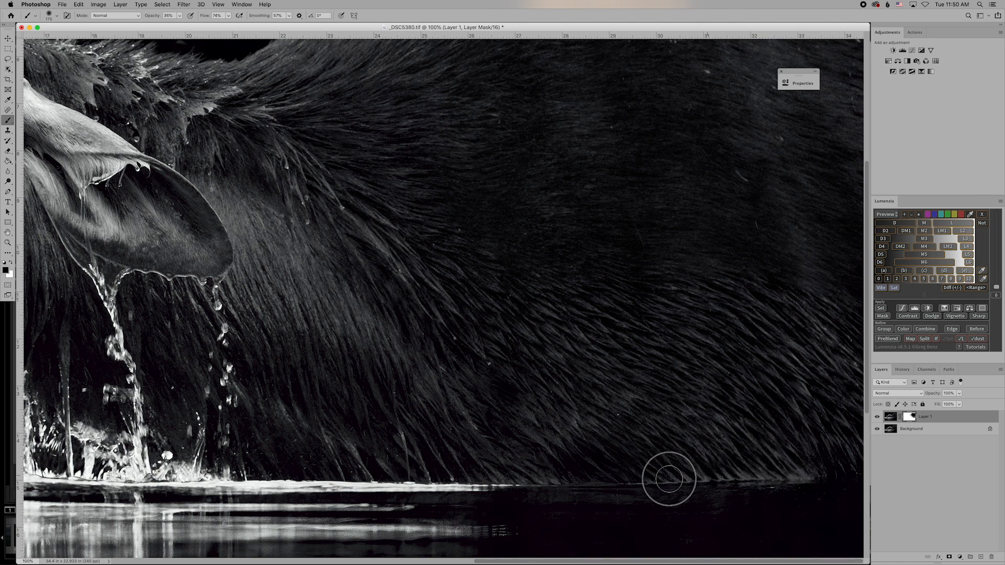
pyautogui.moveTo(651, 482)
pyautogui.mouseDown()
pyautogui.moveTo(672, 480)
pyautogui.moveTo(624, 485)
pyautogui.moveTo(712, 485)
pyautogui.moveTo(636, 480)
pyautogui.moveTo(699, 479)
pyautogui.moveTo(637, 486)
pyautogui.mouseUp()
pyautogui.moveTo(720, 493)
pyautogui.mouseDown()
pyautogui.moveTo(711, 507)
pyautogui.moveTo(747, 492)
pyautogui.mouseUp()
pyautogui.scroll(-5, 735, 493)
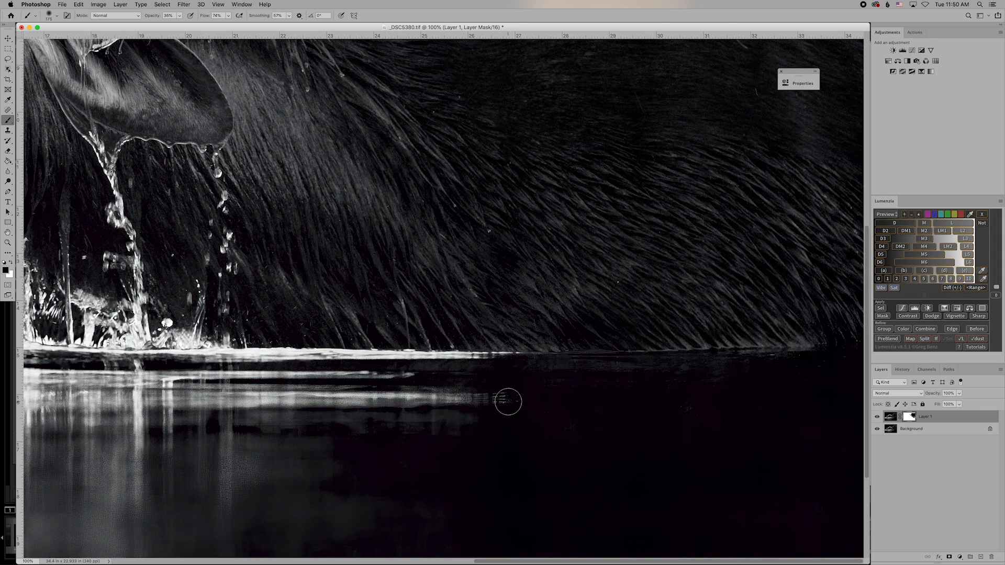
pyautogui.moveTo(509, 402); pyautogui.dragTo(413, 394)
# Mask the water reflection with a 400 brush at 100% opacity, pressure-for-opacity off.
pyautogui.press(']')
pyautogui.press(']')
pyautogui.press(']')
pyautogui.press(']')
pyautogui.press(']')
pyautogui.press(']')
pyautogui.press(']')
pyautogui.moveTo(399, 406)
pyautogui.mouseDown()
pyautogui.moveTo(314, 405)
pyautogui.moveTo(386, 406)
pyautogui.mouseUp()
pyautogui.click(191, 16)
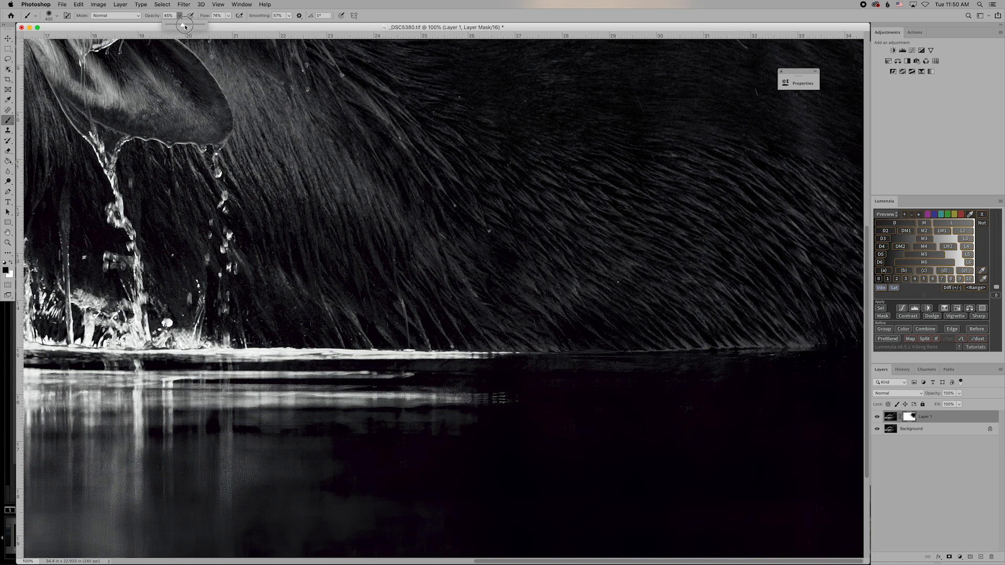
pyautogui.click(179, 18)
pyautogui.moveTo(437, 425)
pyautogui.mouseDown()
pyautogui.moveTo(373, 411)
pyautogui.moveTo(496, 412)
pyautogui.moveTo(263, 393)
pyautogui.moveTo(248, 395)
pyautogui.moveTo(418, 405)
pyautogui.moveTo(123, 415)
pyautogui.moveTo(314, 490)
pyautogui.moveTo(111, 457)
pyautogui.moveTo(364, 454)
pyautogui.moveTo(111, 493)
pyautogui.moveTo(153, 516)
pyautogui.moveTo(459, 523)
pyautogui.moveTo(238, 510)
pyautogui.moveTo(331, 544)
pyautogui.mouseUp()
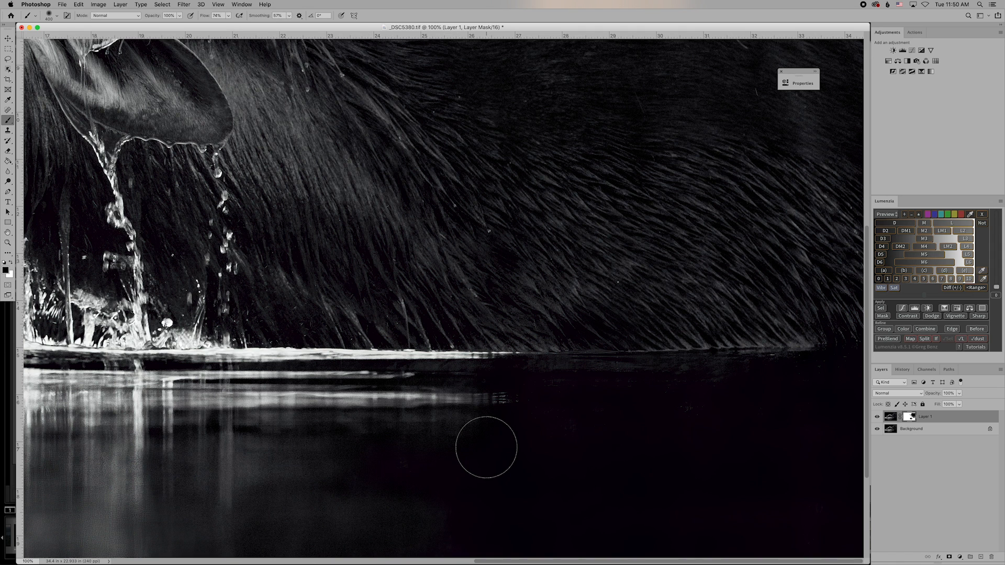
pyautogui.press(']')
pyautogui.press(']')
pyautogui.press(']')
pyautogui.press(']')
pyautogui.press(']')
pyautogui.press(']')
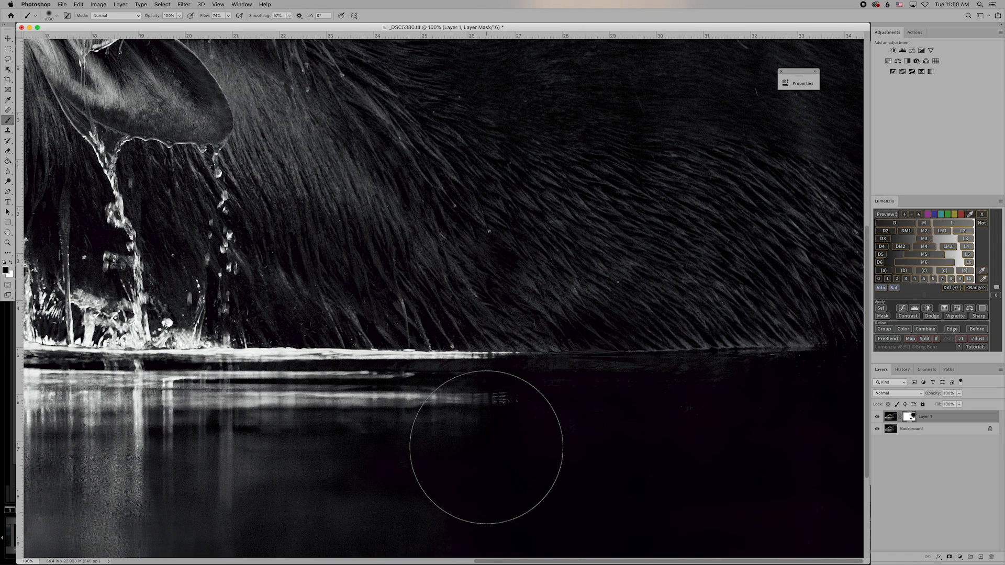
pyautogui.moveTo(486, 447)
pyautogui.mouseDown()
pyautogui.moveTo(415, 475)
pyautogui.moveTo(714, 463)
pyautogui.moveTo(529, 467)
pyautogui.moveTo(876, 492)
pyautogui.moveTo(707, 514)
pyautogui.moveTo(840, 427)
pyautogui.moveTo(866, 456)
pyautogui.mouseUp()
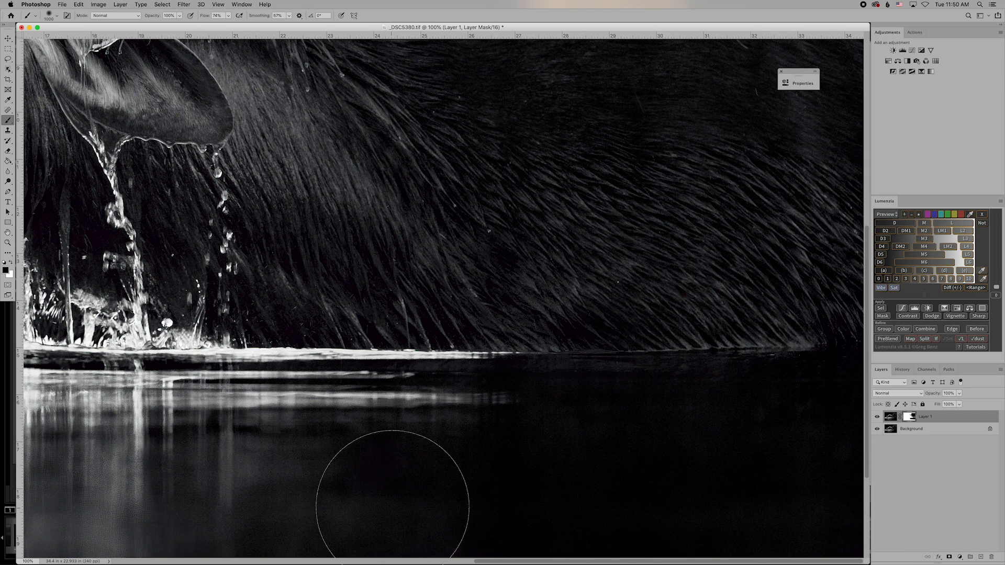
pyautogui.hscroll(-5, 393, 507)
pyautogui.scroll(1, 393, 507)
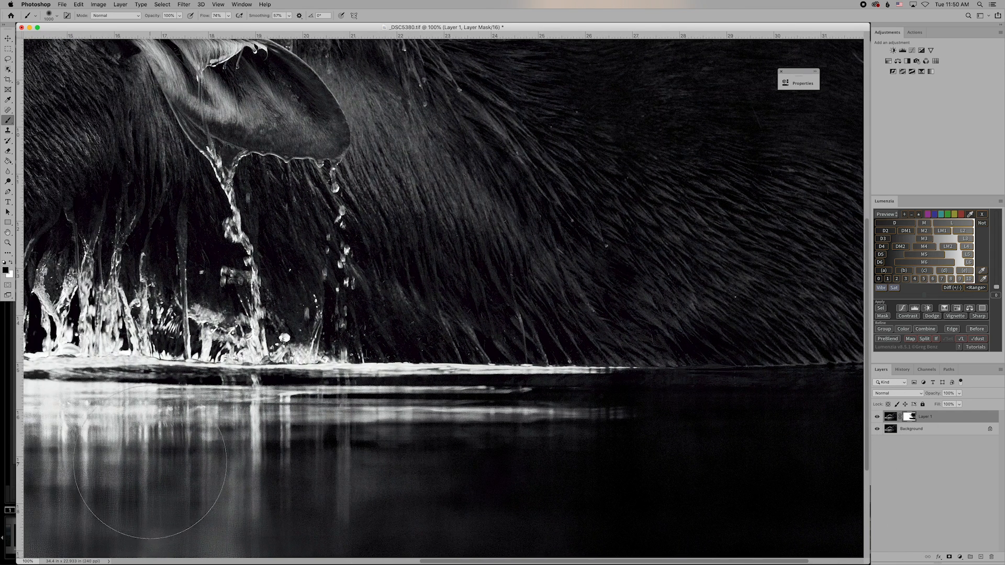
pyautogui.hscroll(-6, 151, 461)
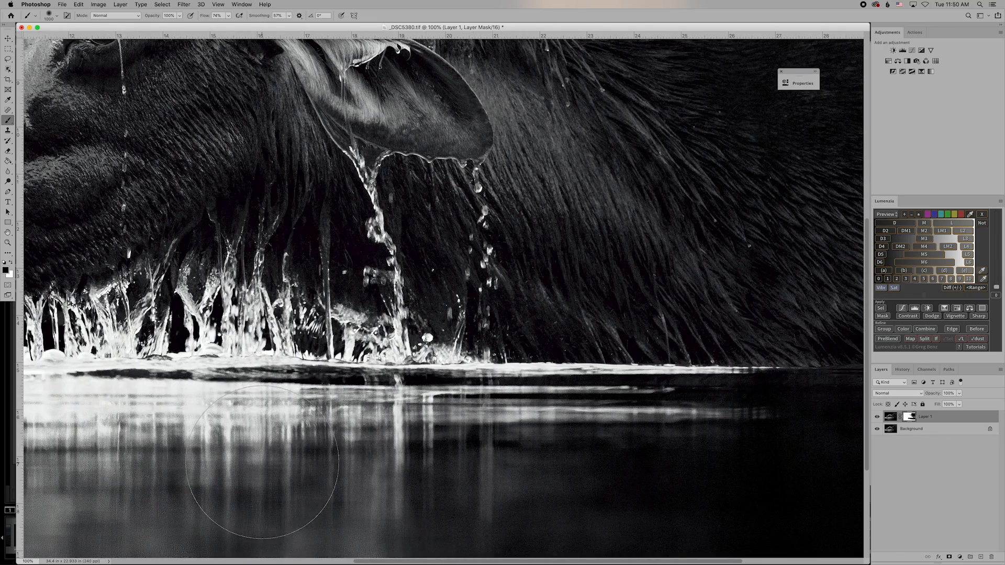
pyautogui.hscroll(-10, 262, 462)
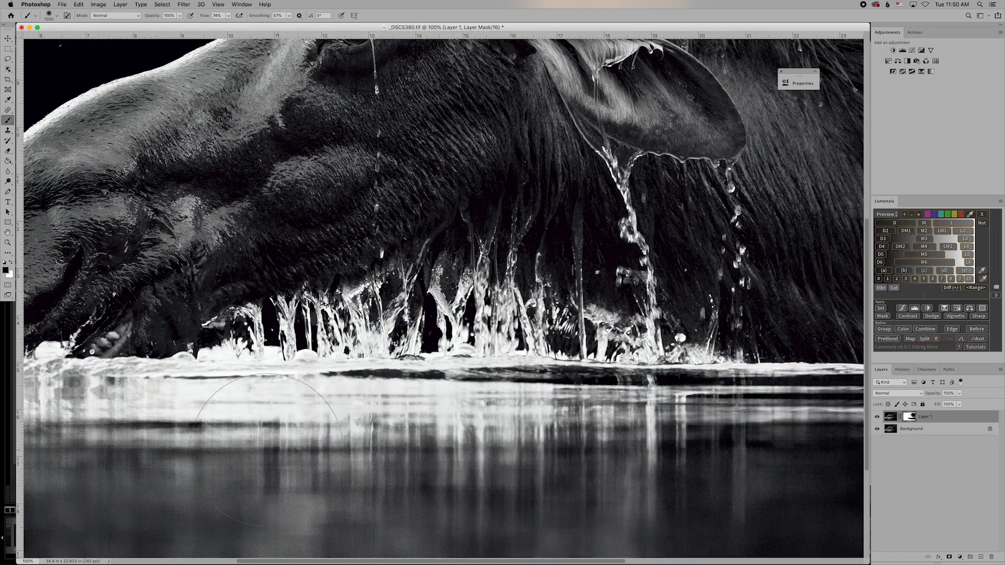
pyautogui.hscroll(-11, 314, 482)
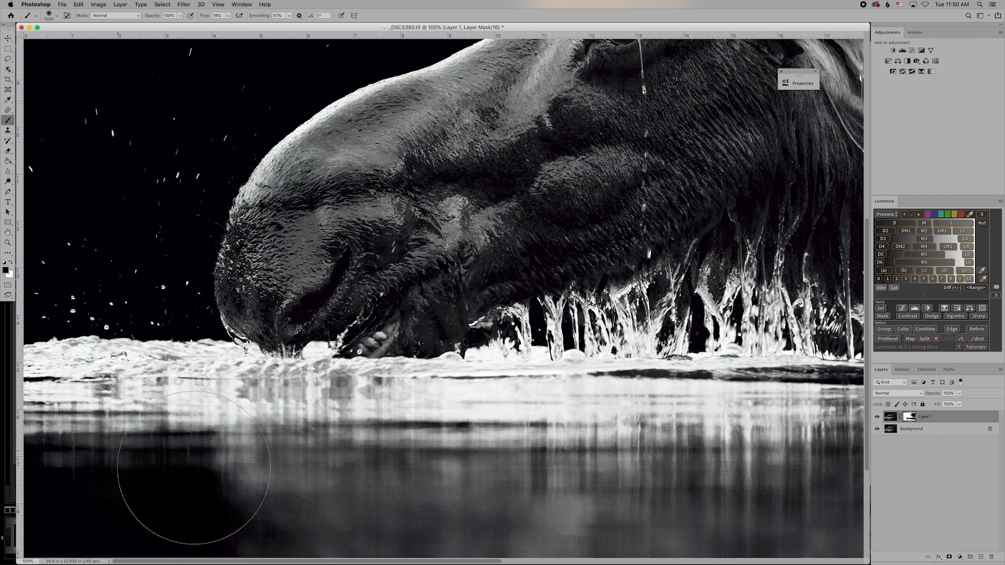
pyautogui.scroll(-7, 325, 510)
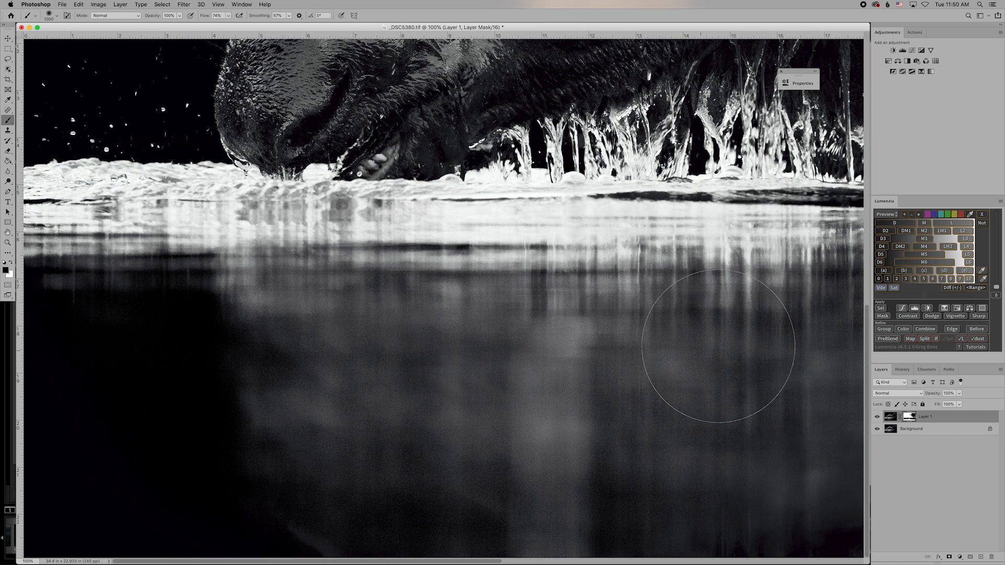
pyautogui.hscroll(6, 128, 506)
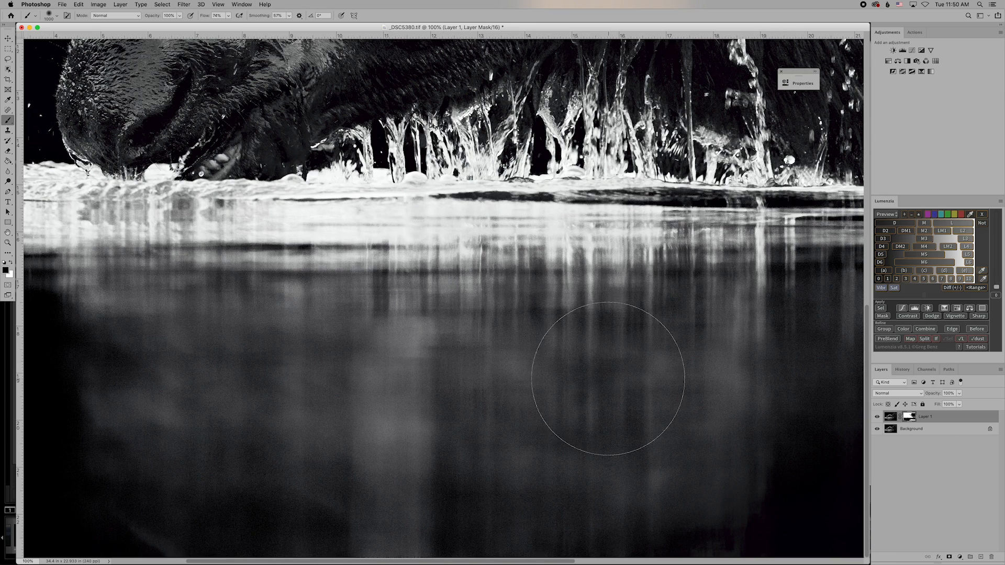
pyautogui.hscroll(4, 596, 372)
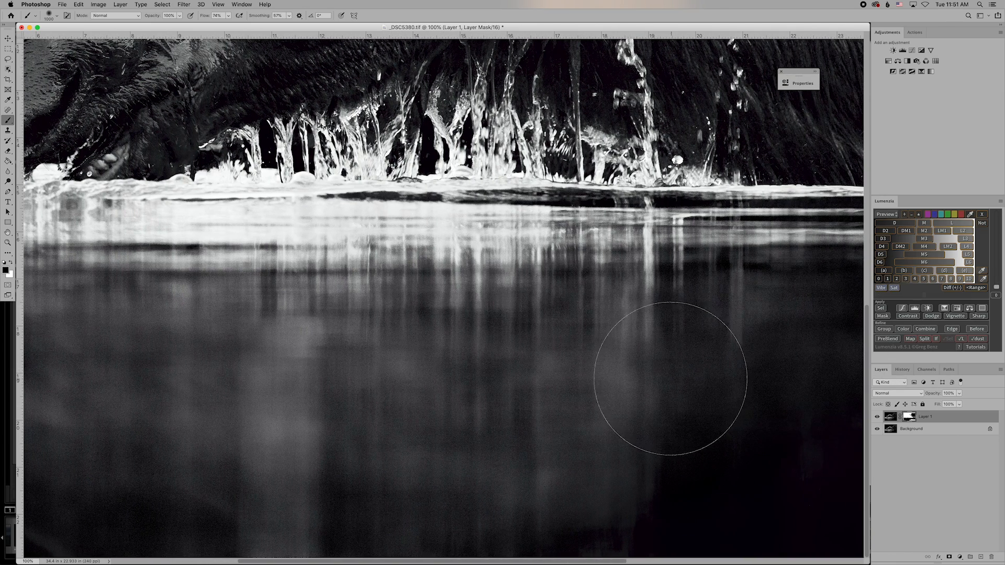
pyautogui.hscroll(15, 671, 378)
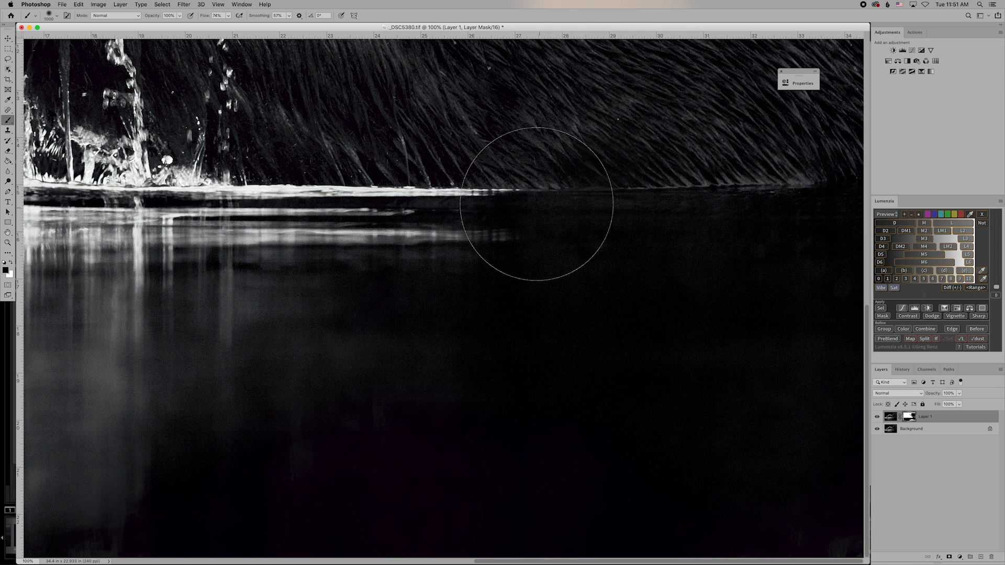
pyautogui.hscroll(-3, 554, 266)
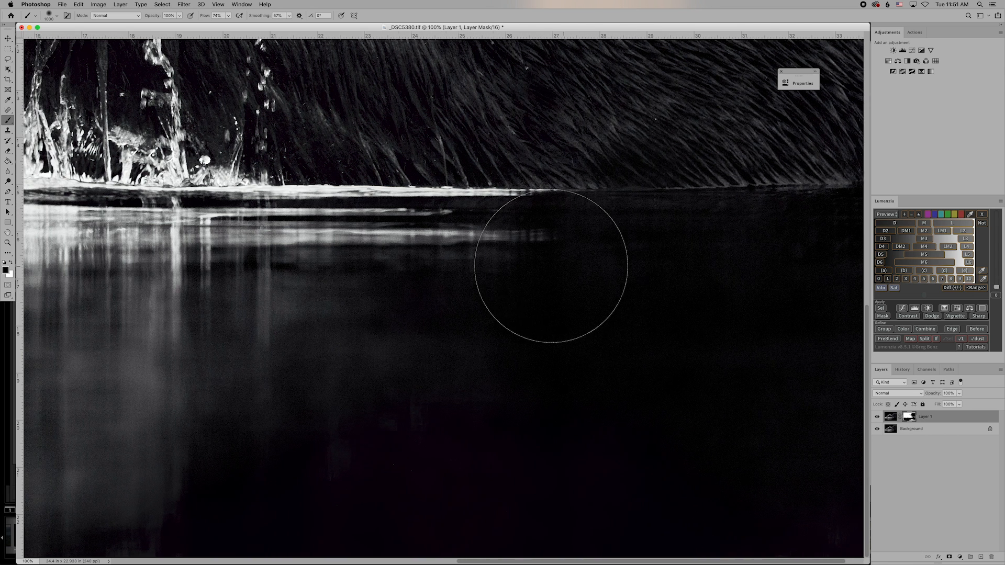
pyautogui.hscroll(-5, 551, 266)
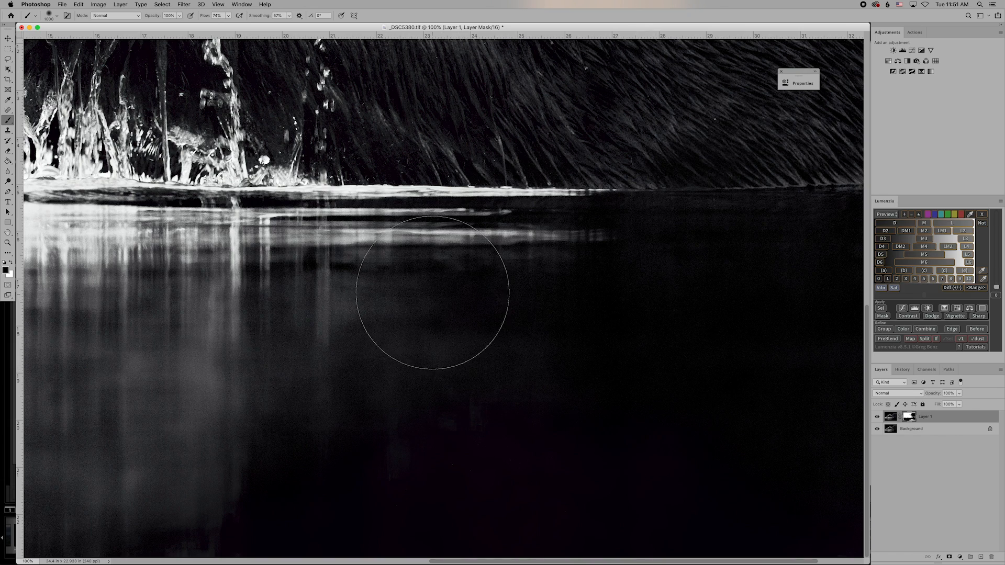
pyautogui.hscroll(-20, 157, 309)
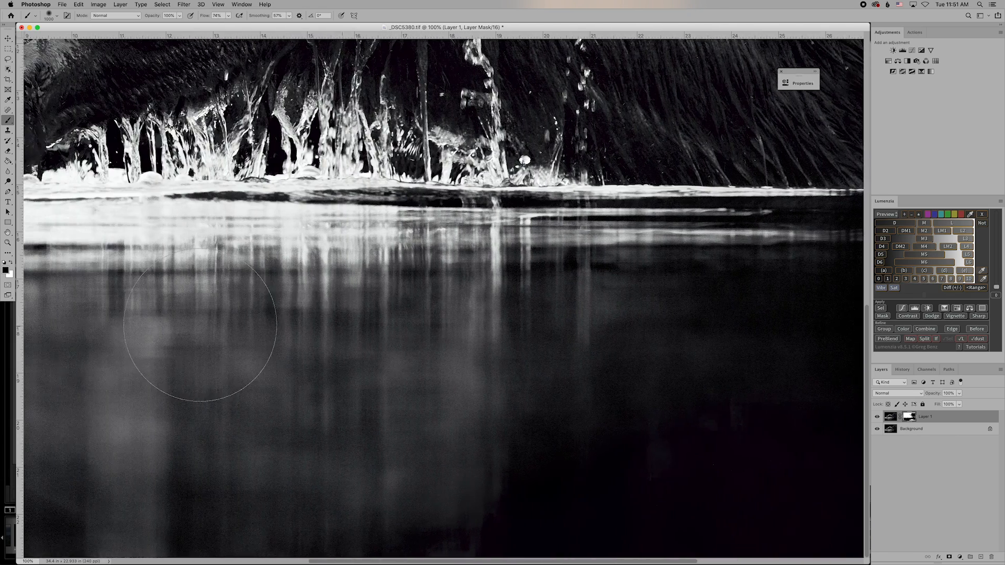
pyautogui.hscroll(-18, 201, 335)
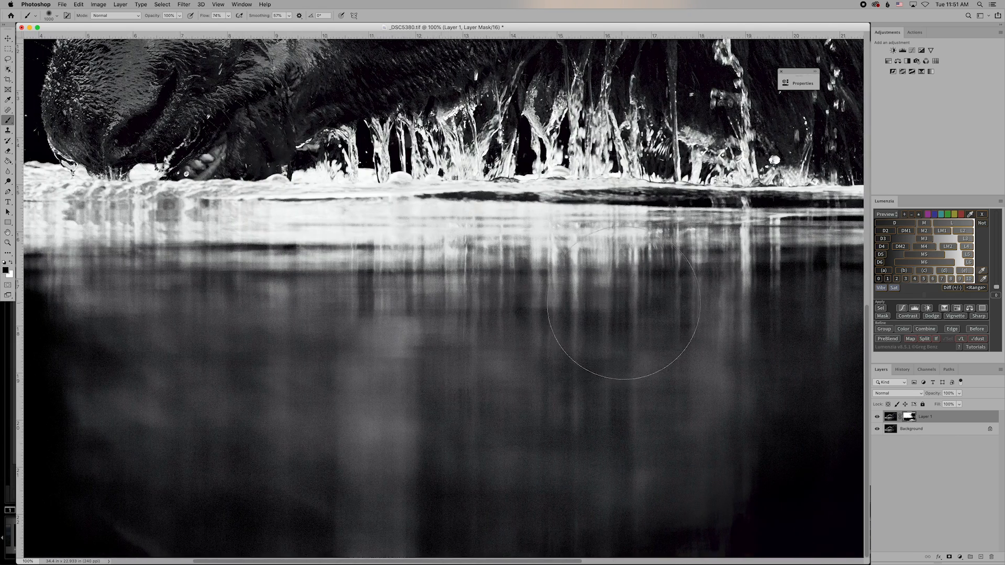
pyautogui.hscroll(-13, 448, 351)
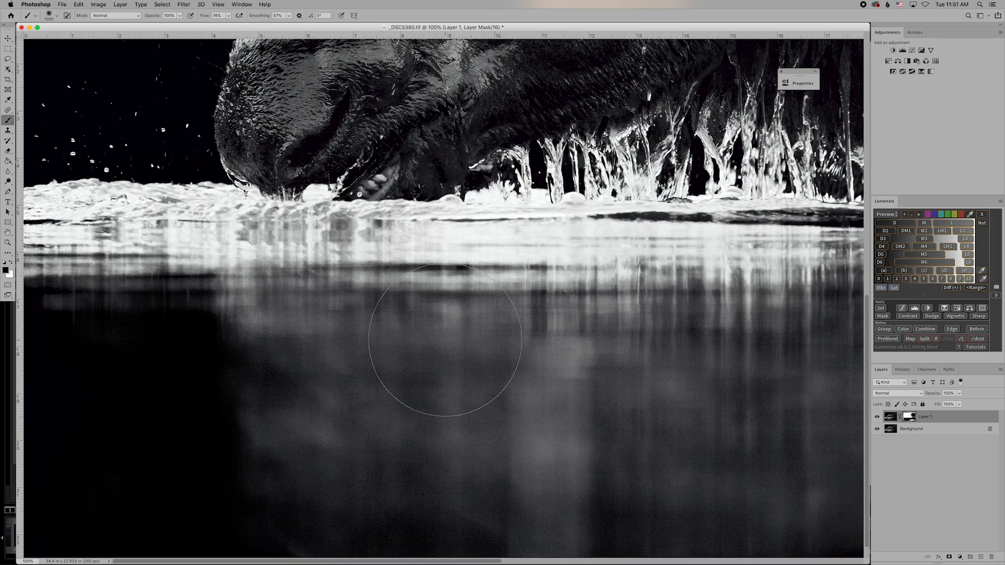
pyautogui.scroll(15, 343, 379)
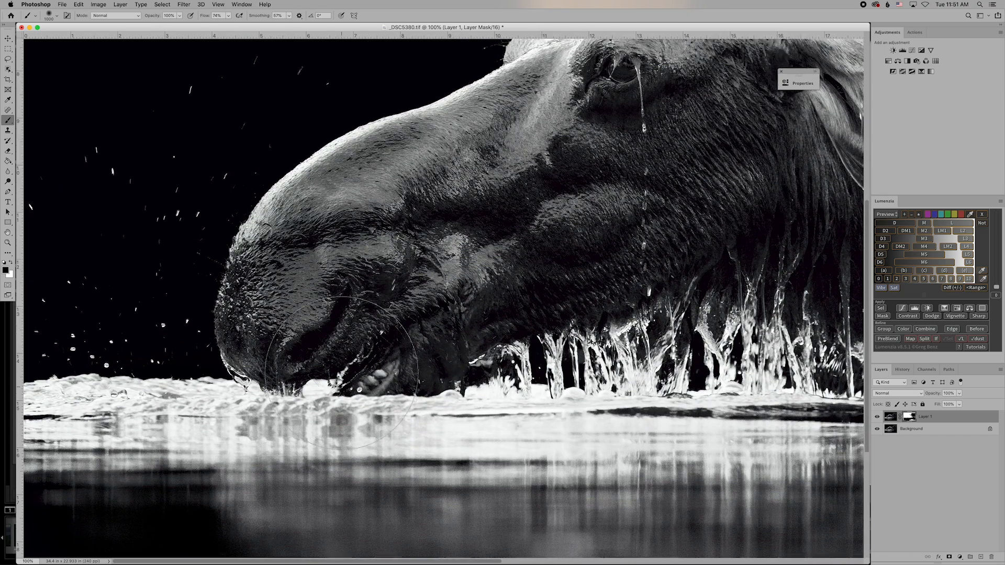
pyautogui.scroll(7, 341, 373)
pyautogui.scroll(4, 341, 372)
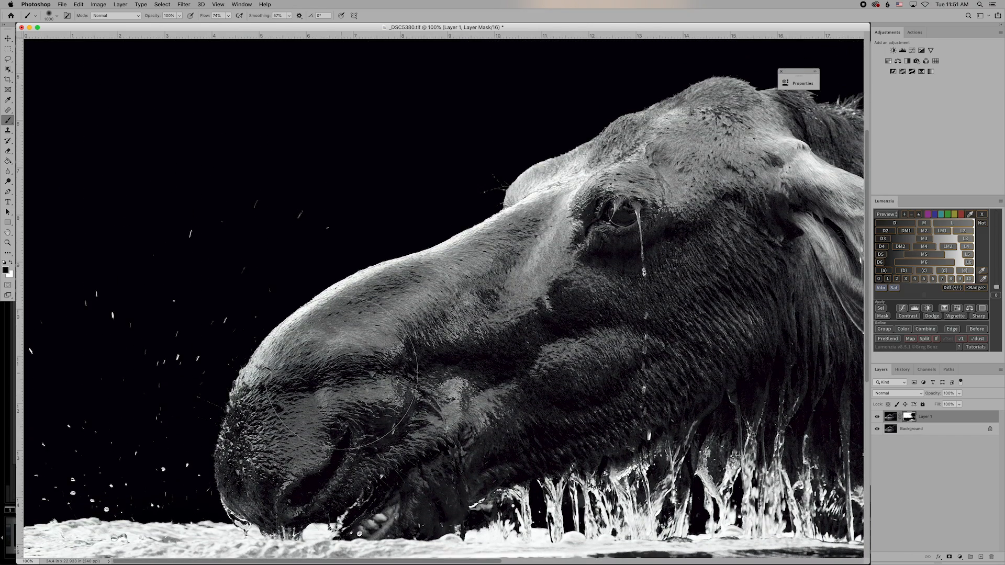
pyautogui.scroll(7, 321, 332)
pyautogui.hscroll(10, 360, 330)
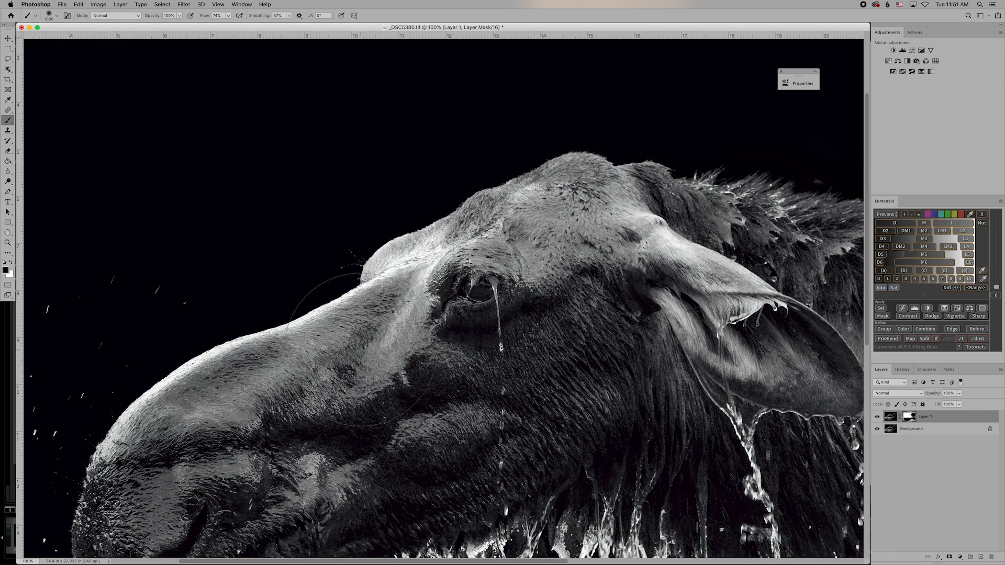
pyautogui.hscroll(2, 422, 349)
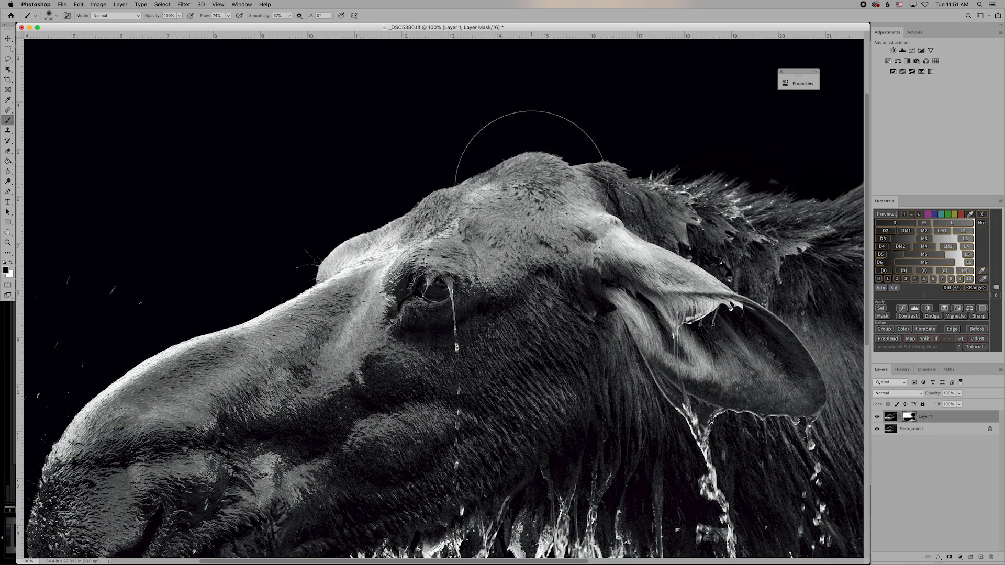
pyautogui.hscroll(12, 548, 191)
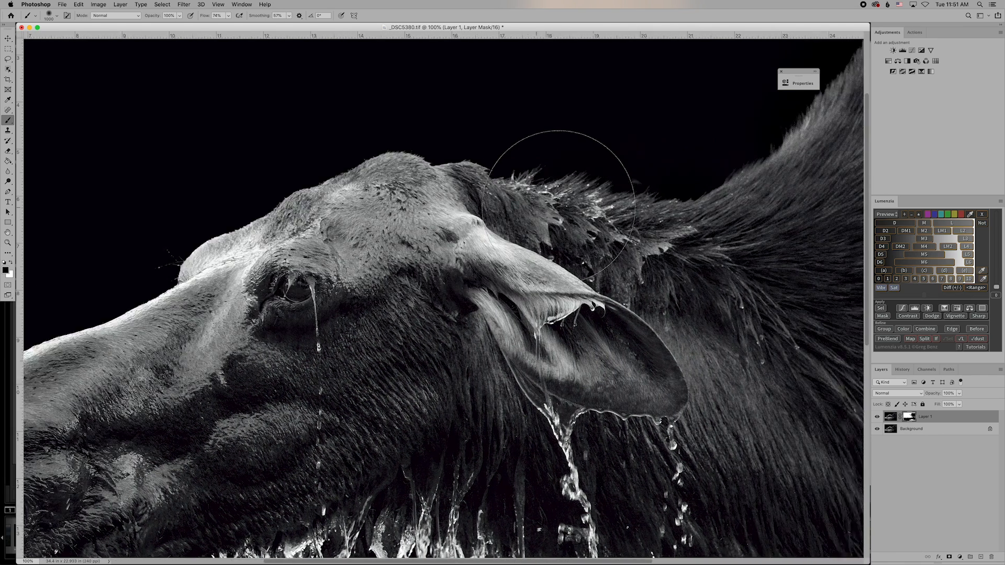
pyautogui.scroll(5, 558, 206)
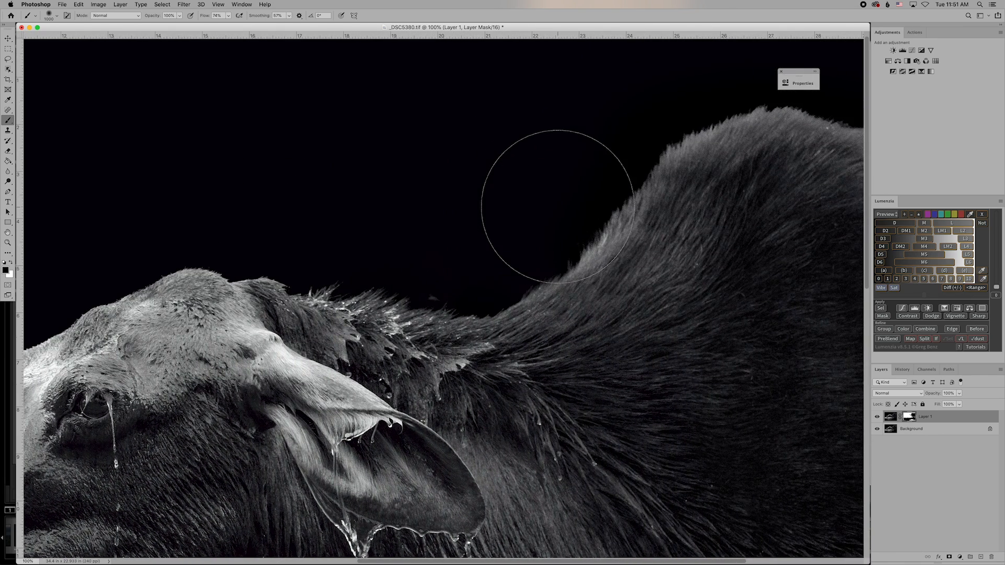
pyautogui.hscroll(7, 560, 207)
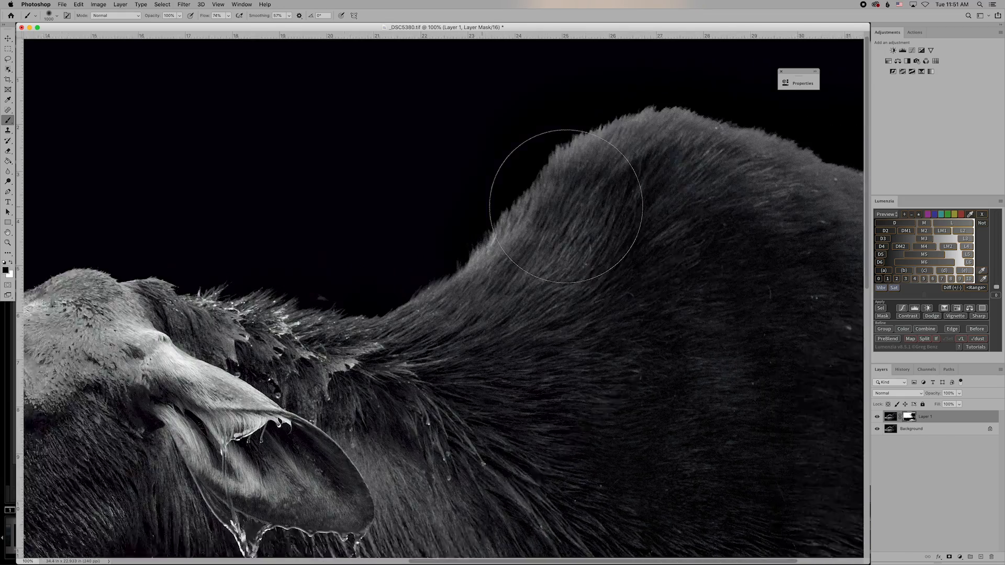
pyautogui.scroll(-12, 566, 207)
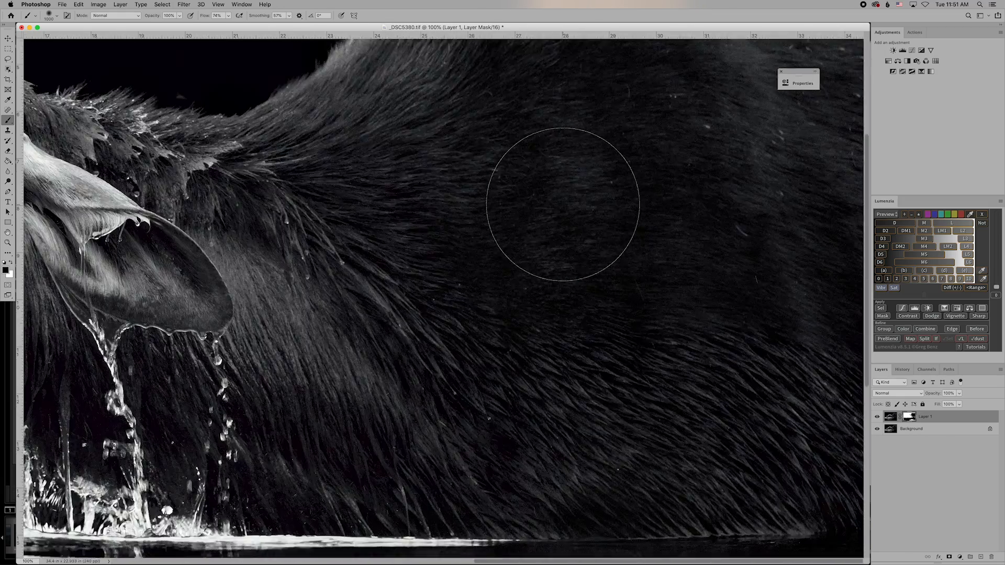
pyautogui.scroll(-2, 563, 204)
pyautogui.hscroll(-13, 563, 204)
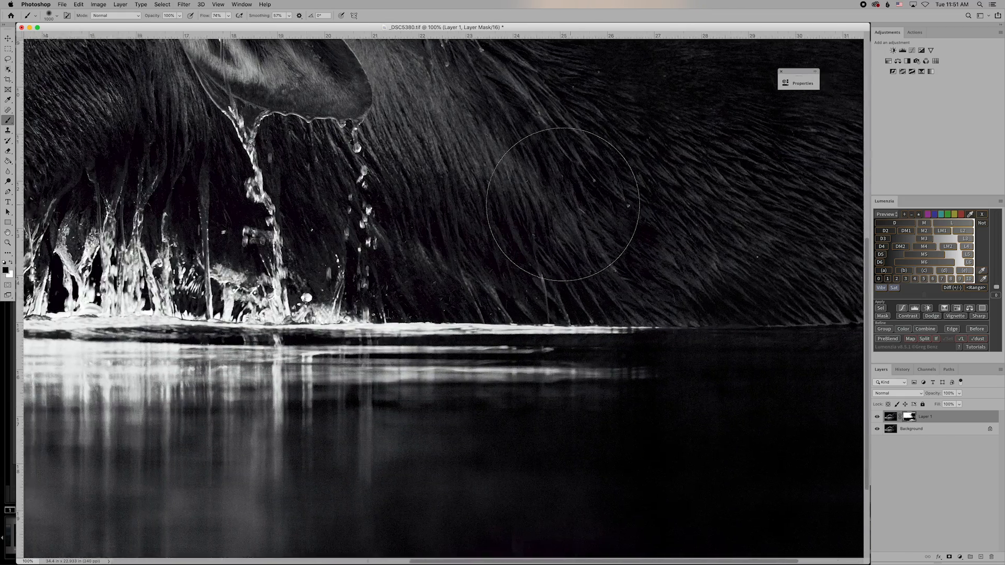
pyautogui.hscroll(-15, 563, 204)
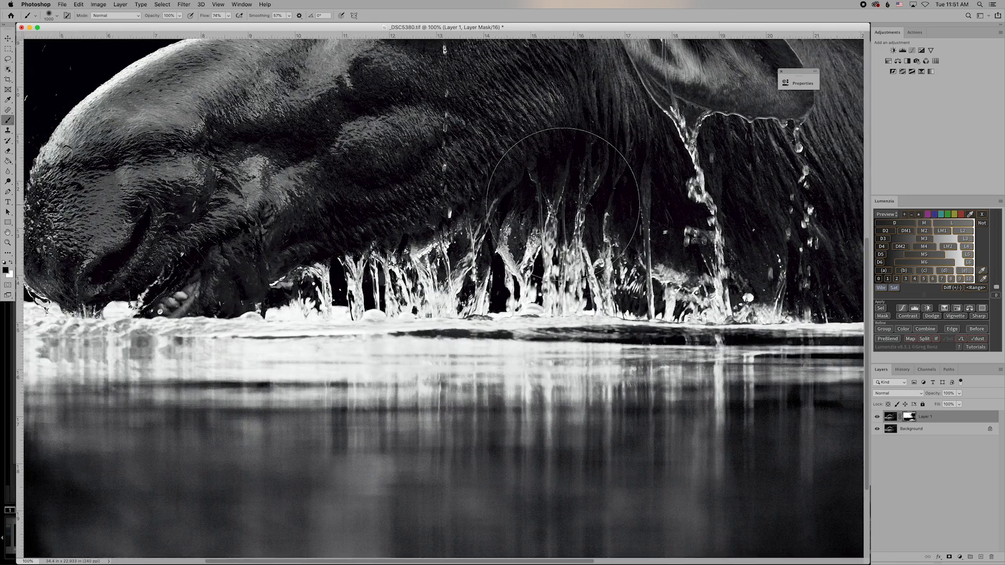
pyautogui.hscroll(-3, 562, 204)
pyautogui.scroll(5, 564, 204)
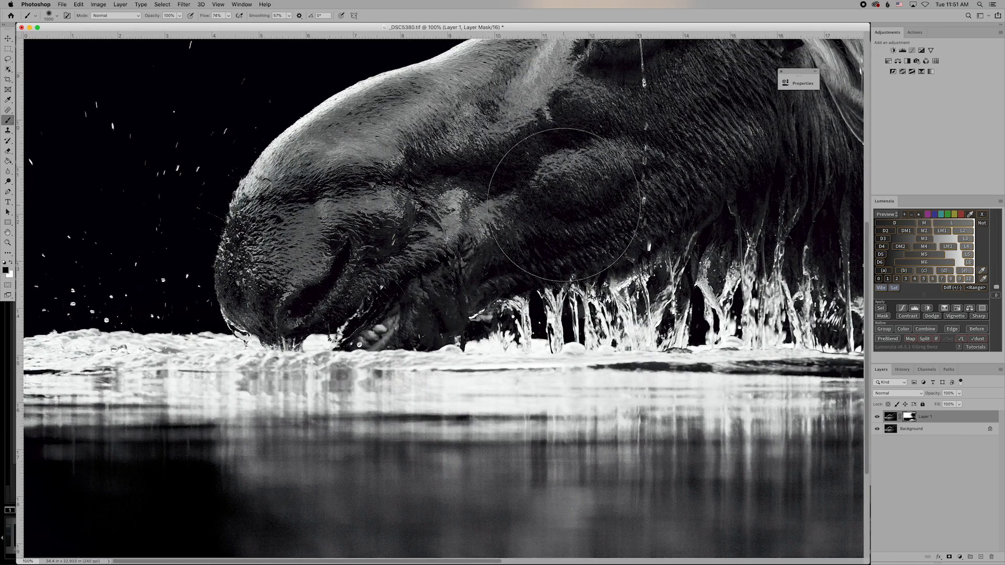
pyautogui.scroll(8, 563, 204)
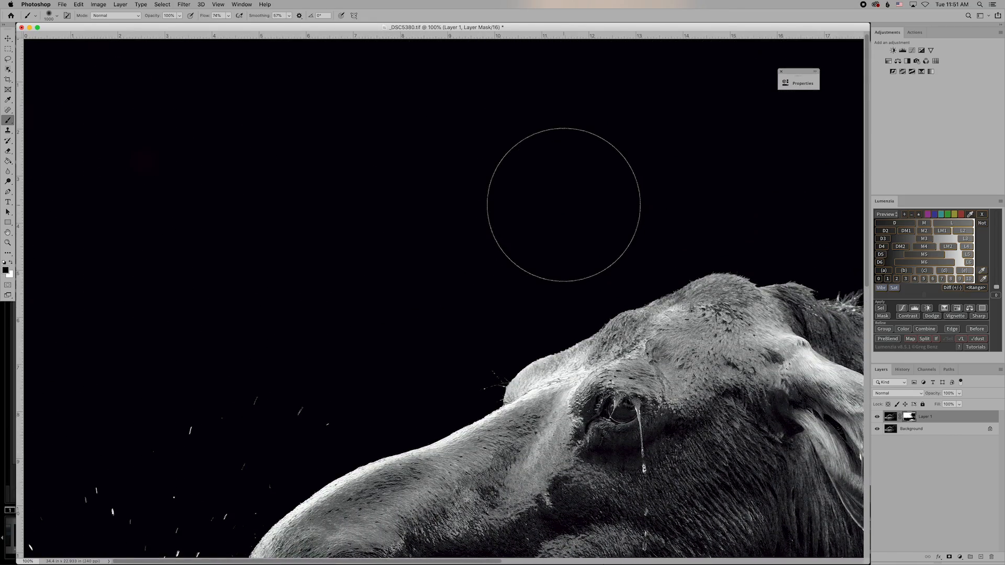
pyautogui.scroll(-11, 564, 204)
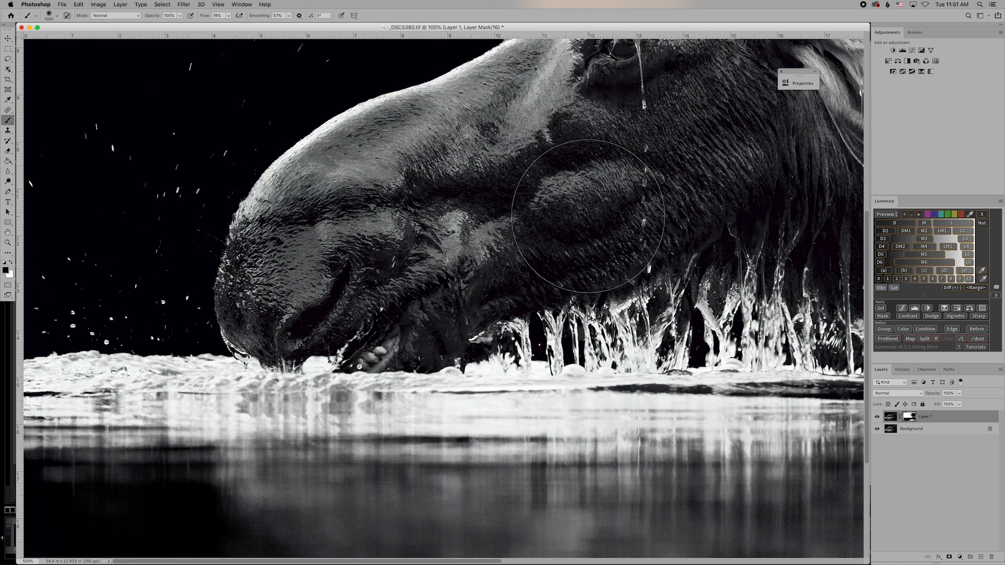
pyautogui.press('super+minus')
pyautogui.press('super+minus')
pyautogui.press('super+minus')
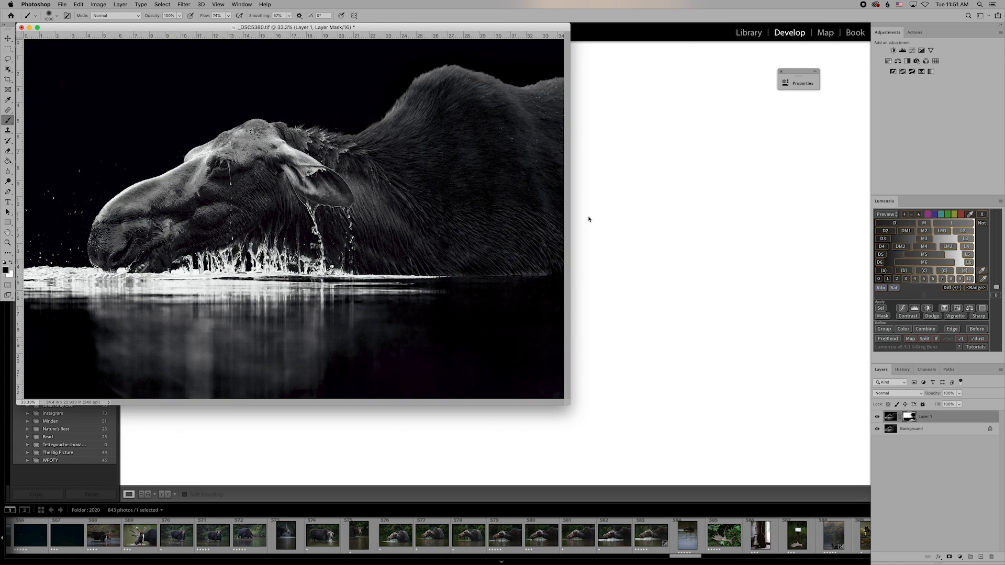
# Enlarge the document window around the moose photo and raise the brush size to 1800.
pyautogui.moveTo(569, 406); pyautogui.dragTo(722, 474)
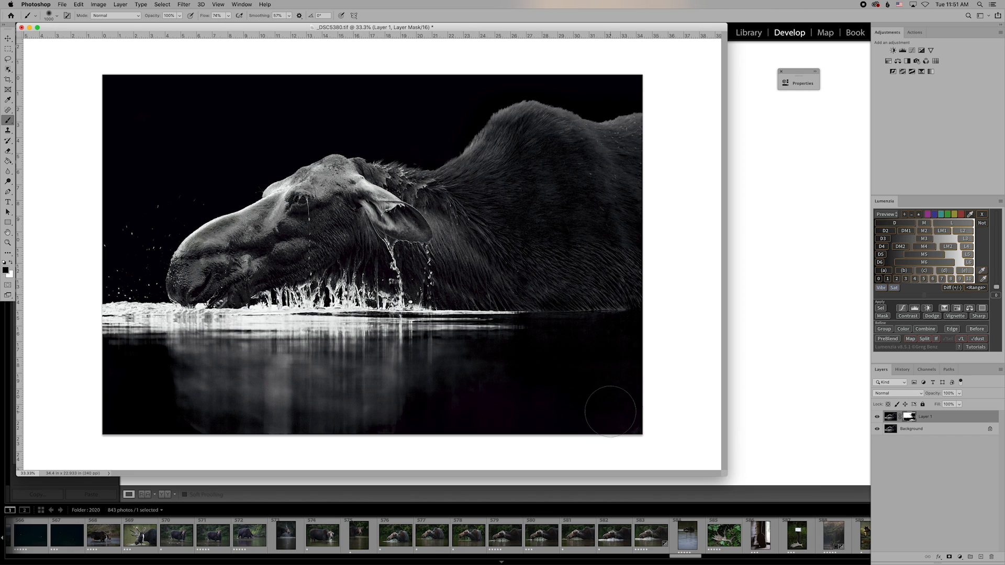
pyautogui.press(']')
pyautogui.press(']')
pyautogui.press(']')
pyautogui.press(']')
pyautogui.press(']')
pyautogui.press(']')
pyautogui.press(']')
pyautogui.press(']')
# Flatten the image, switch to the Move tool, and run Filter > Topaz Labs > Topaz DeNoise AI.
pyautogui.click(120, 4)
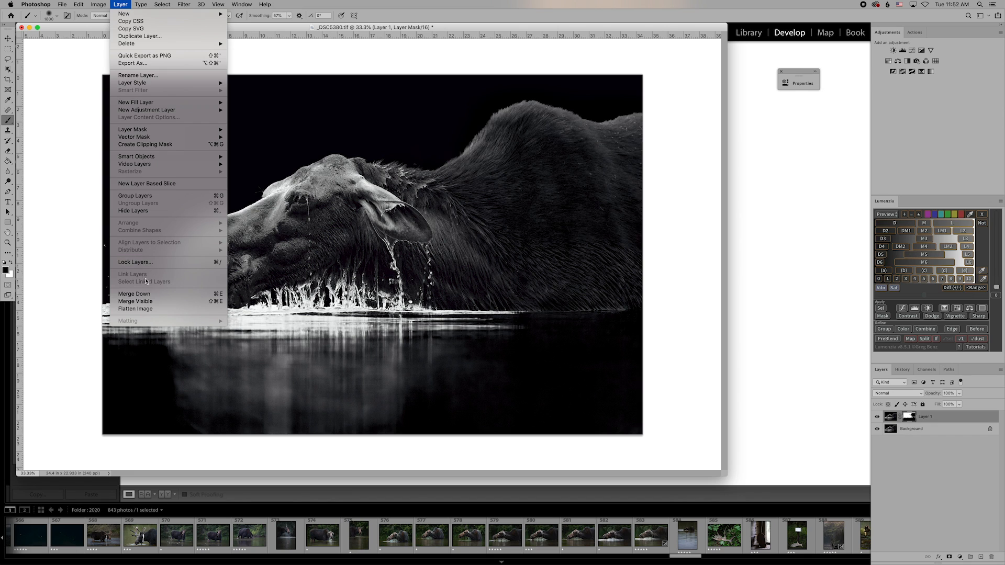
pyautogui.click(137, 308)
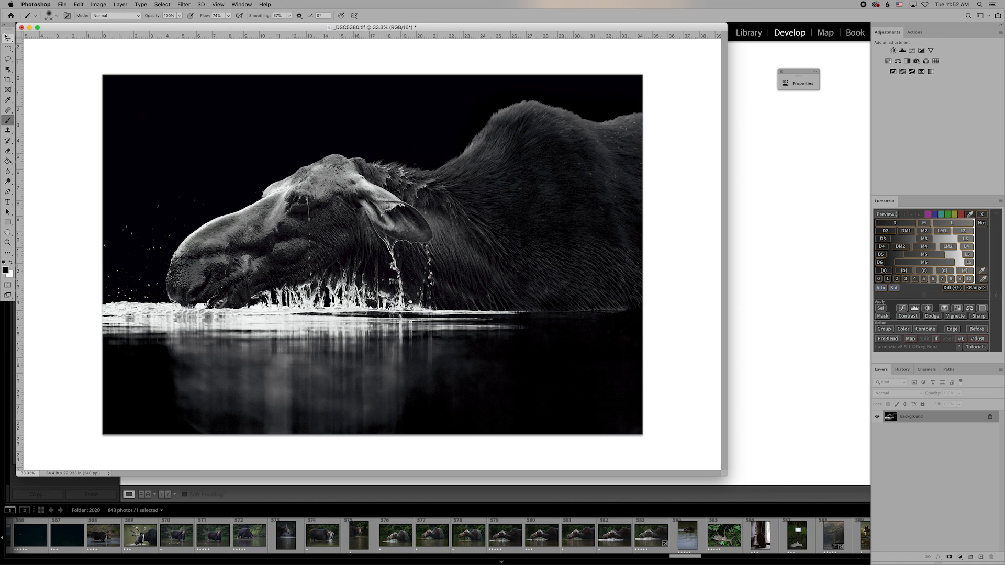
pyautogui.click(8, 39)
pyautogui.click(219, 5)
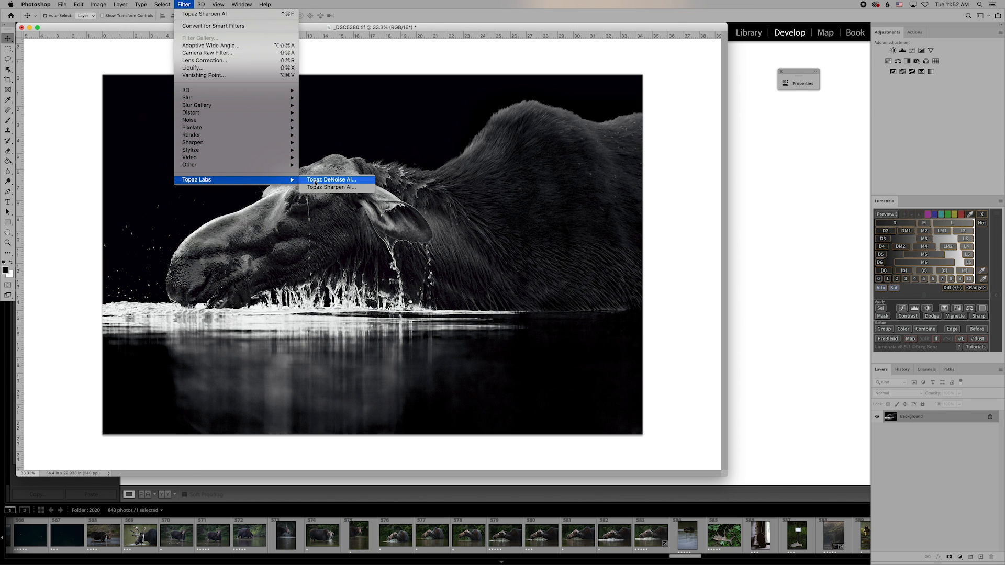
pyautogui.click(315, 180)
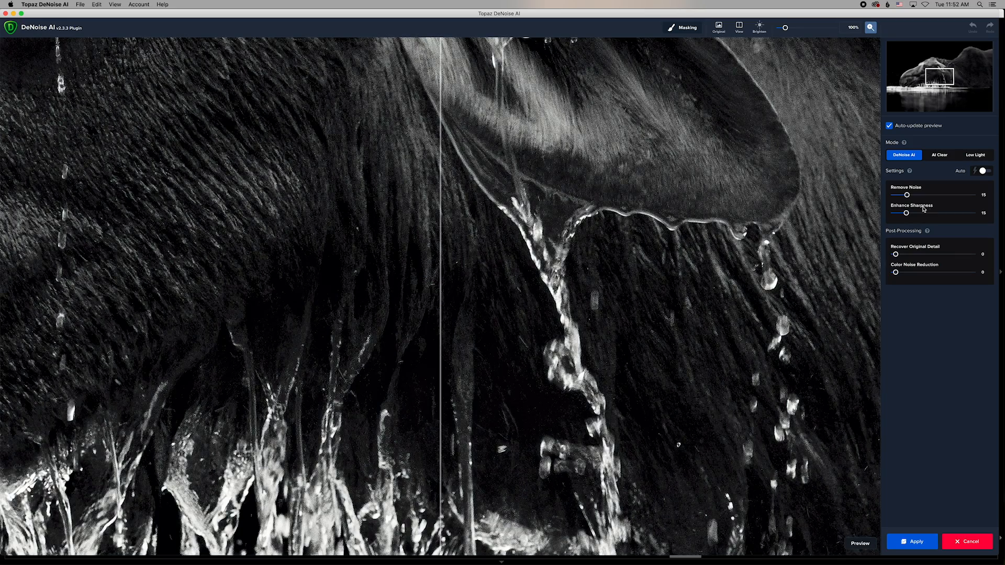
# Turn off Auto-update preview, zoom out to 52%, and pan to the moose's head and ear.
pyautogui.click(889, 126)
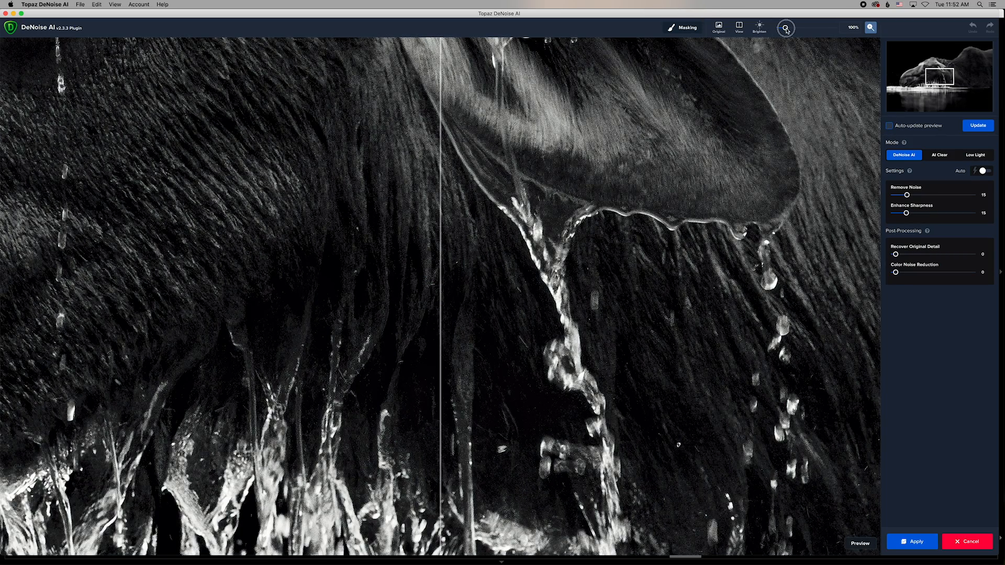
pyautogui.click(786, 29)
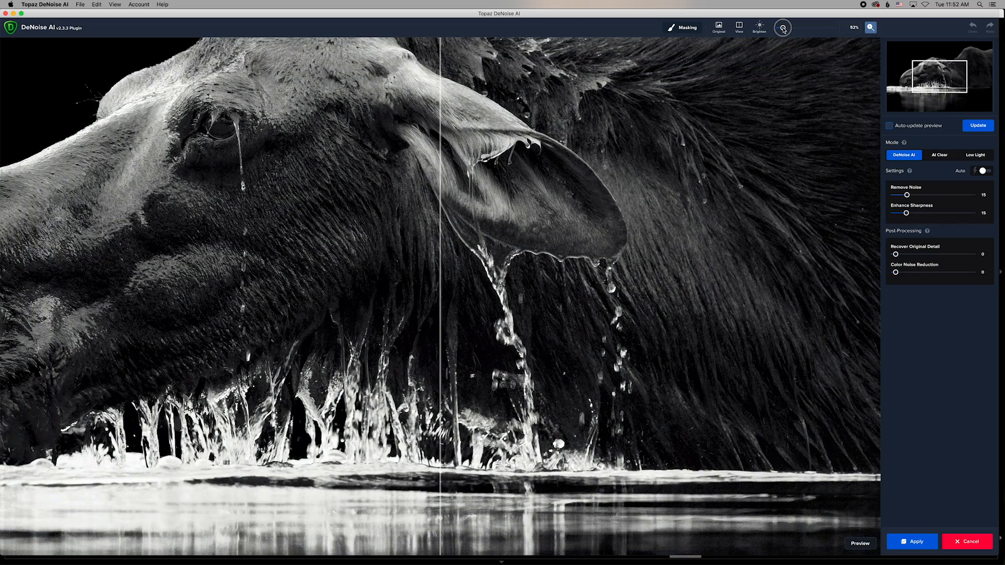
pyautogui.moveTo(439, 74); pyautogui.dragTo(628, 232)
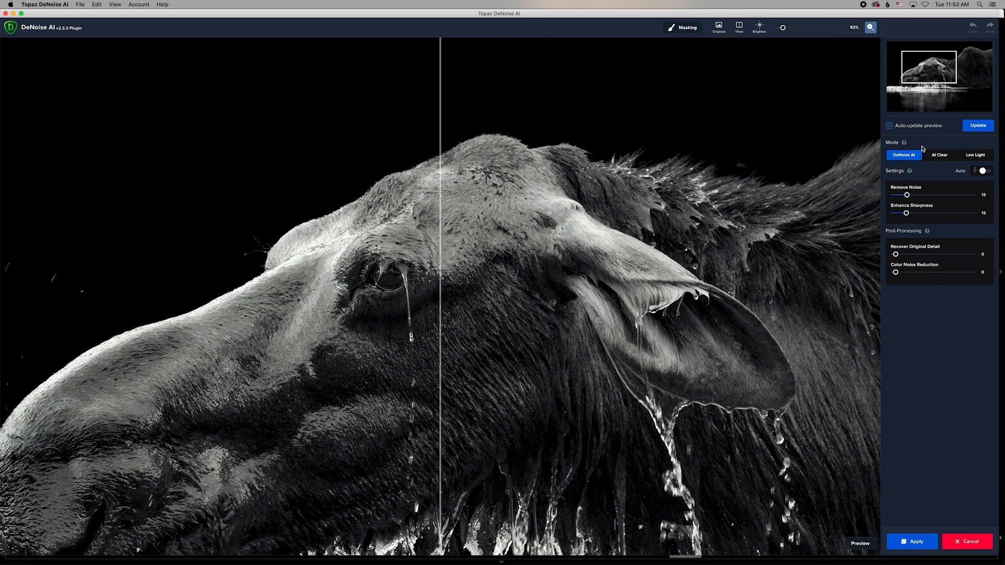
# Try AI Clear, then use Low Light mode with Remove Noise at 10 and update the preview.
pyautogui.click(935, 155)
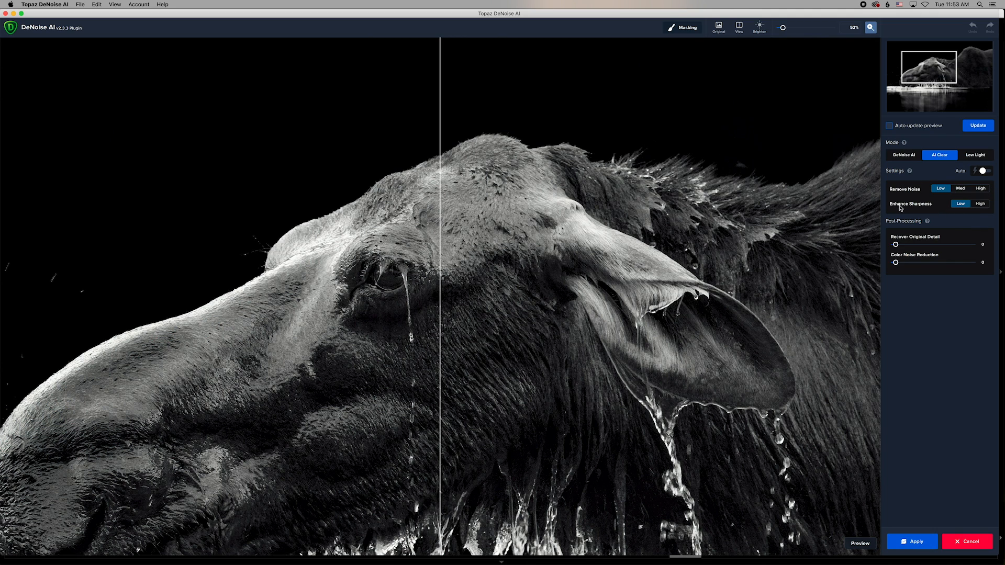
pyautogui.click(976, 155)
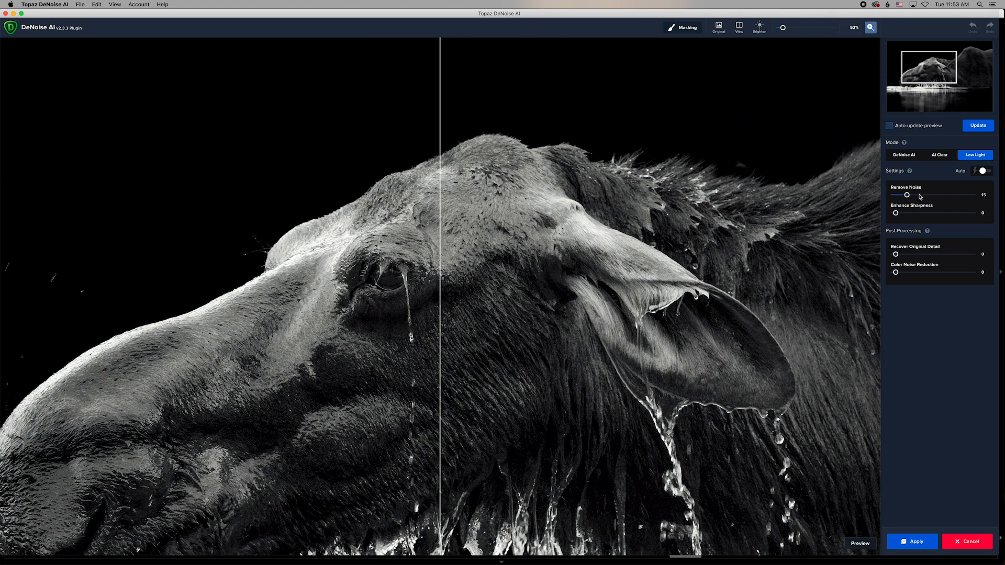
pyautogui.moveTo(906, 196); pyautogui.dragTo(905, 197)
pyautogui.moveTo(904, 197); pyautogui.dragTo(903, 196)
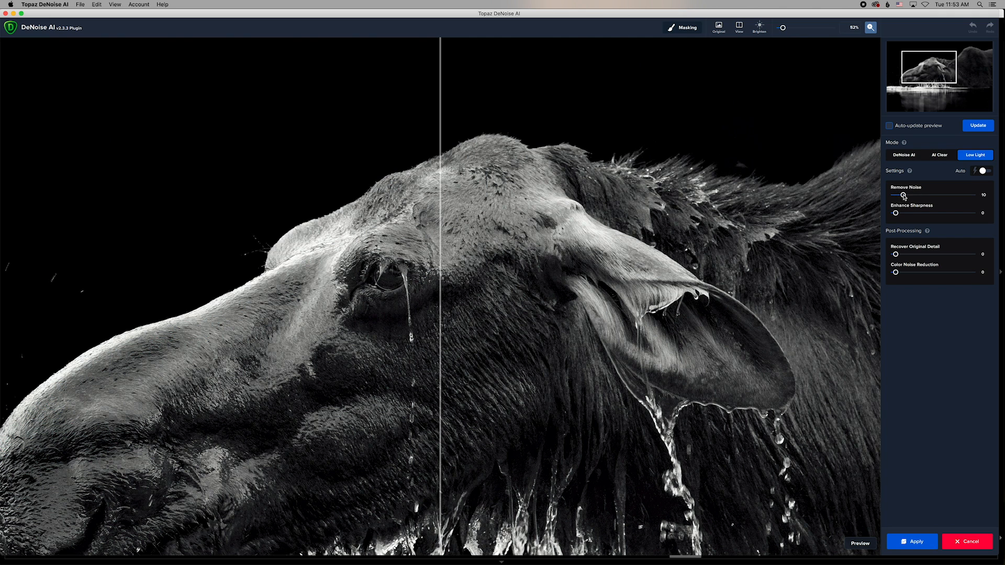
pyautogui.click(975, 127)
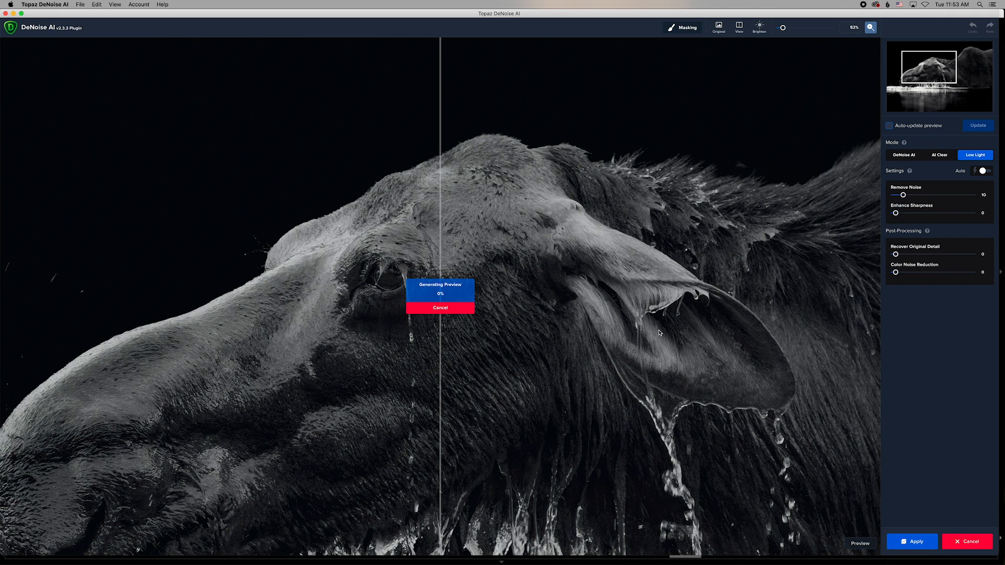
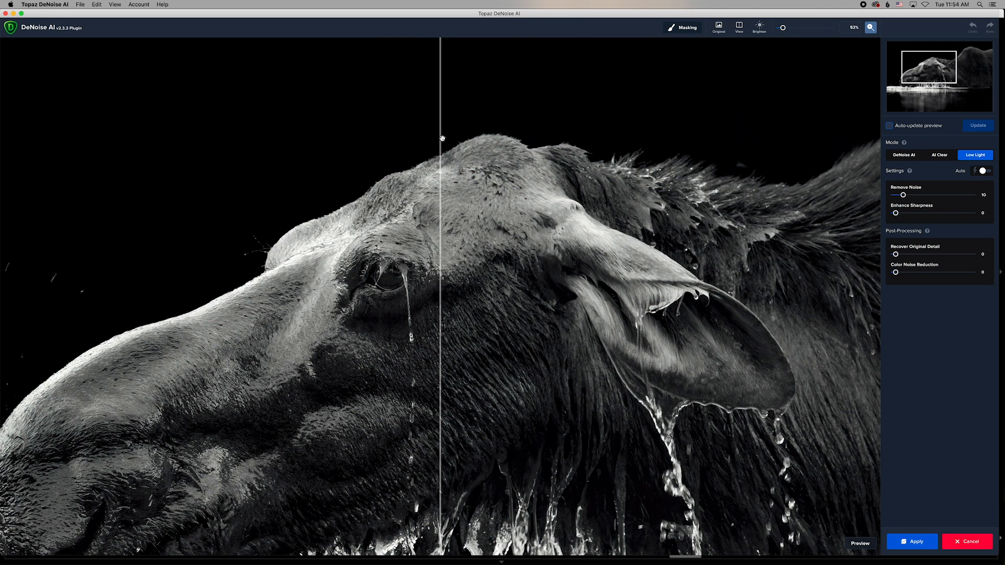
# Compare before and after across the moose's head, then switch the denoising mode to AI Clear.
pyautogui.moveTo(440, 138)
pyautogui.mouseDown()
pyautogui.moveTo(516, 140)
pyautogui.moveTo(319, 161)
pyautogui.moveTo(547, 167)
pyautogui.moveTo(339, 175)
pyautogui.moveTo(321, 186)
pyautogui.moveTo(539, 183)
pyautogui.moveTo(246, 175)
pyautogui.moveTo(576, 167)
pyautogui.moveTo(305, 166)
pyautogui.moveTo(558, 152)
pyautogui.moveTo(274, 141)
pyautogui.moveTo(601, 188)
pyautogui.moveTo(689, 225)
pyautogui.moveTo(456, 219)
pyautogui.moveTo(96, 177)
pyautogui.moveTo(493, 168)
pyautogui.moveTo(222, 161)
pyautogui.moveTo(450, 153)
pyautogui.mouseUp()
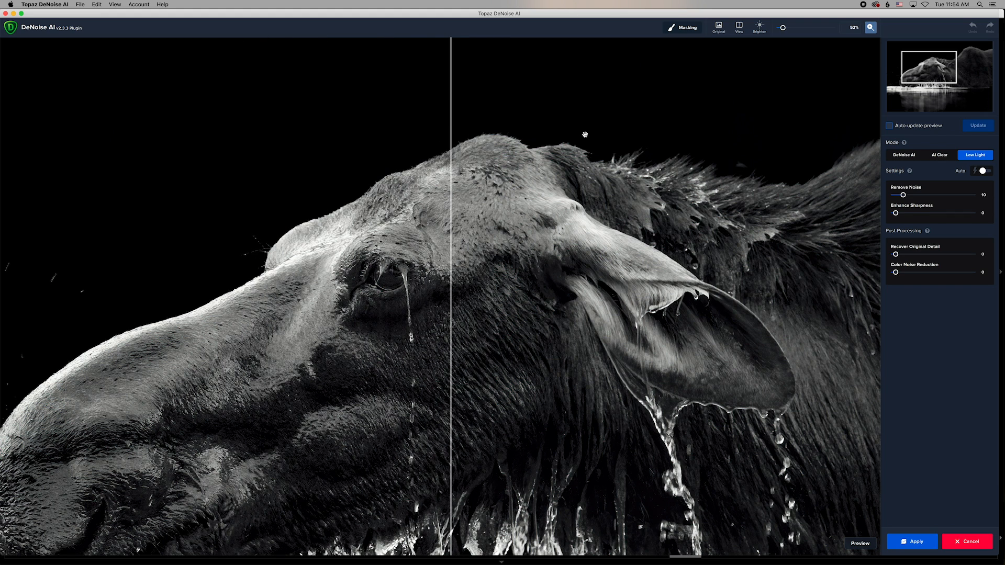
pyautogui.click(940, 155)
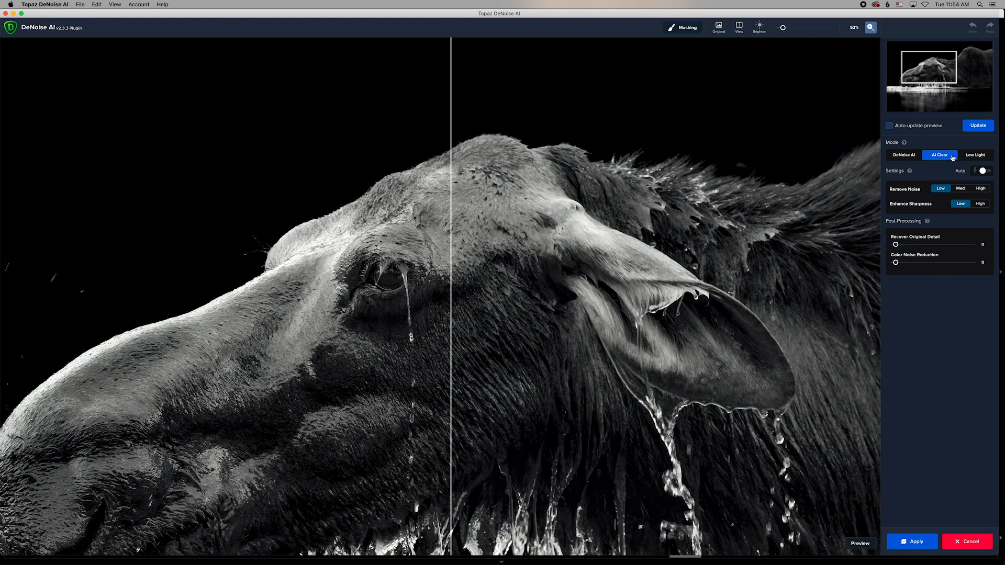
# Render the AI Clear preview, raise Remove Noise to Med, re-render, and compare the head with the divider.
pyautogui.click(974, 129)
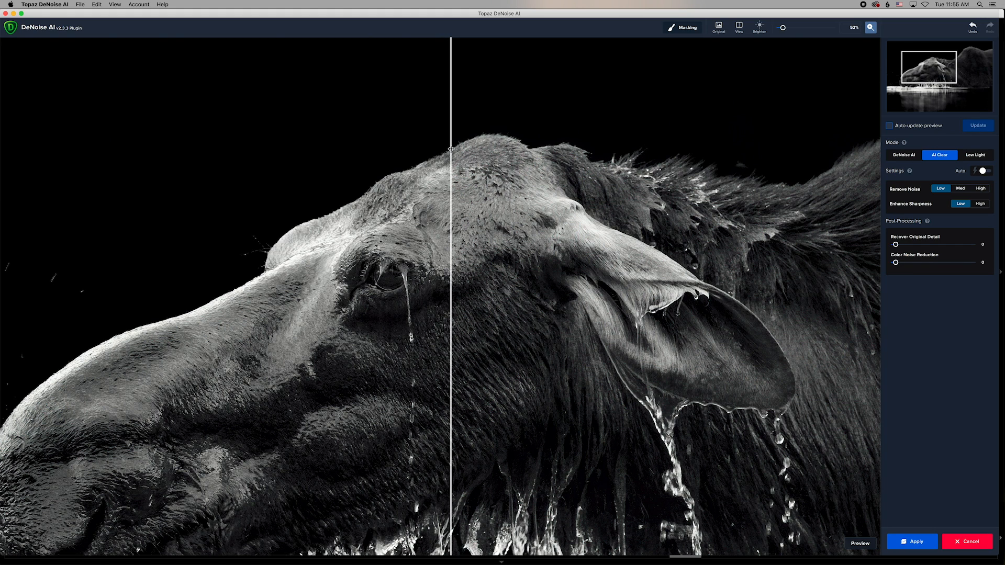
pyautogui.moveTo(459, 152); pyautogui.dragTo(413, 196)
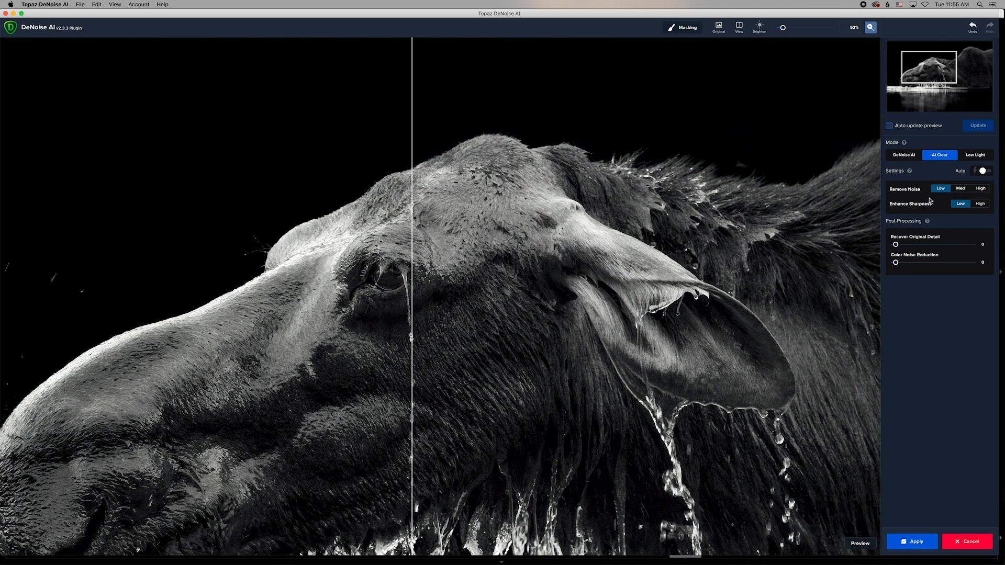
pyautogui.click(959, 190)
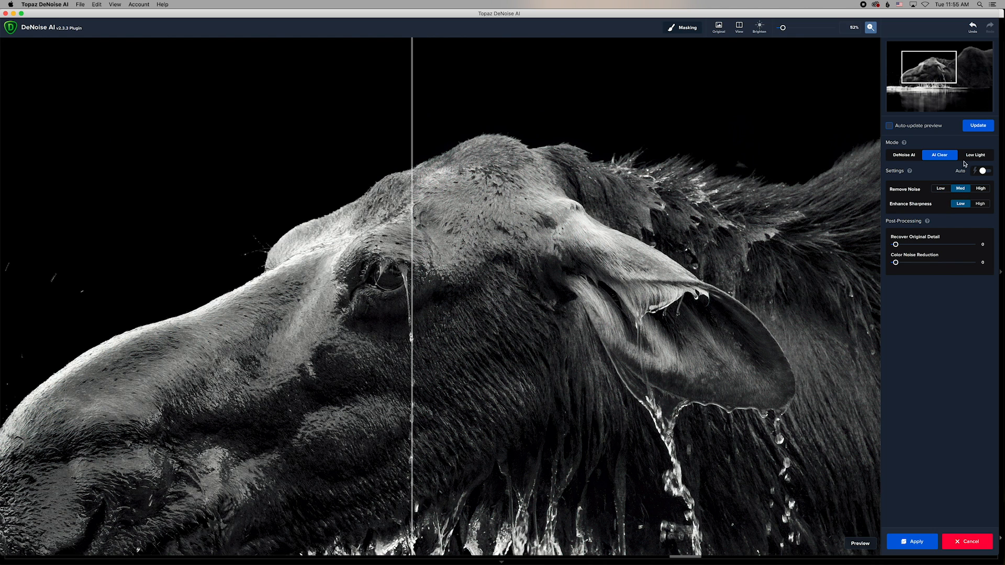
pyautogui.click(975, 128)
pyautogui.moveTo(411, 160); pyautogui.dragTo(275, 252)
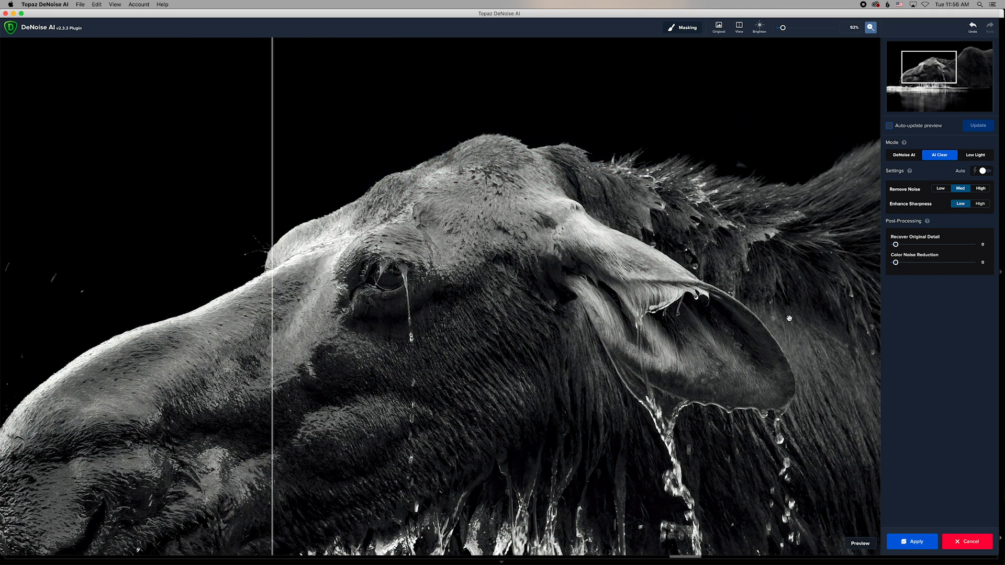
# Pan to the moose's back fur, update the preview, and compare before and after across it.
pyautogui.moveTo(785, 335); pyautogui.dragTo(417, 122)
pyautogui.moveTo(686, 150); pyautogui.dragTo(454, 243)
pyautogui.moveTo(526, 205); pyautogui.dragTo(455, 231)
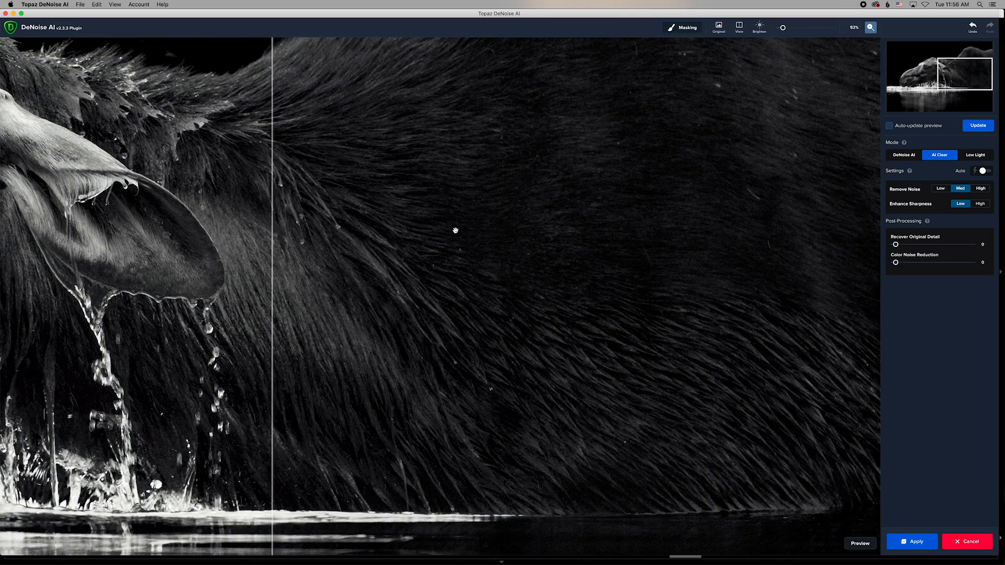
pyautogui.click(978, 126)
pyautogui.moveTo(272, 141); pyautogui.dragTo(532, 184)
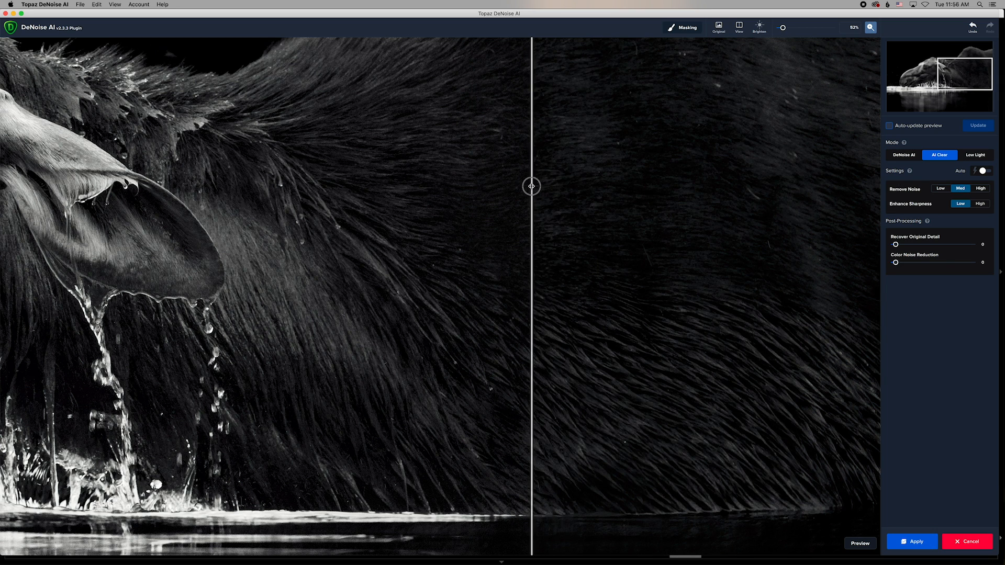
# Set Recover Original Detail to 14, update the preview, and compare the fur before and after.
pyautogui.click(907, 245)
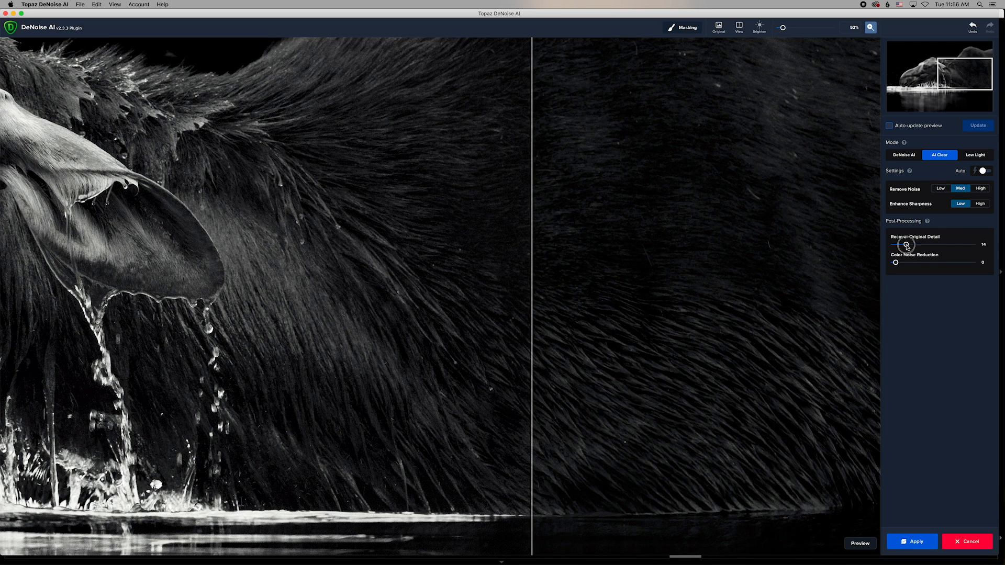
pyautogui.click(975, 127)
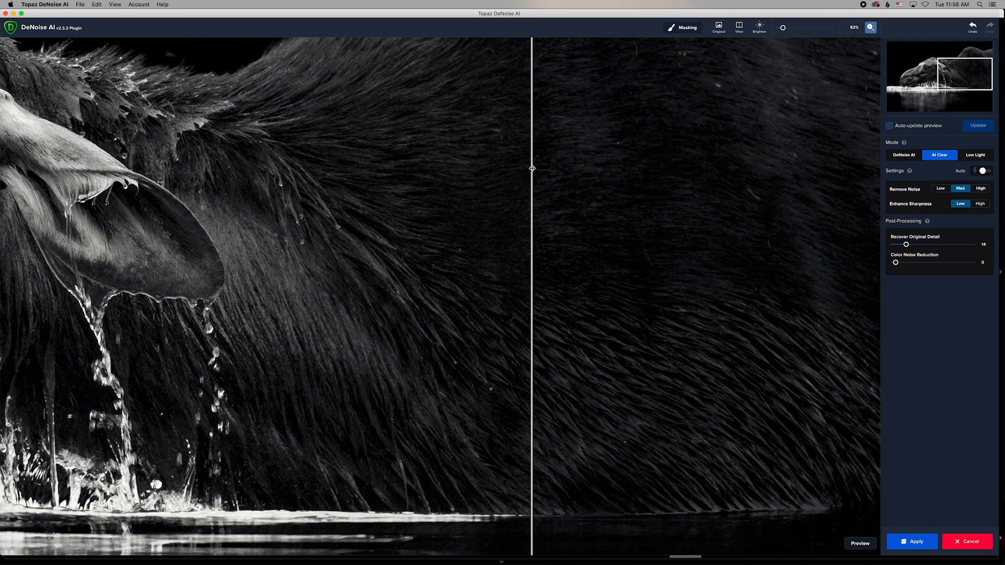
pyautogui.moveTo(531, 168); pyautogui.dragTo(492, 212)
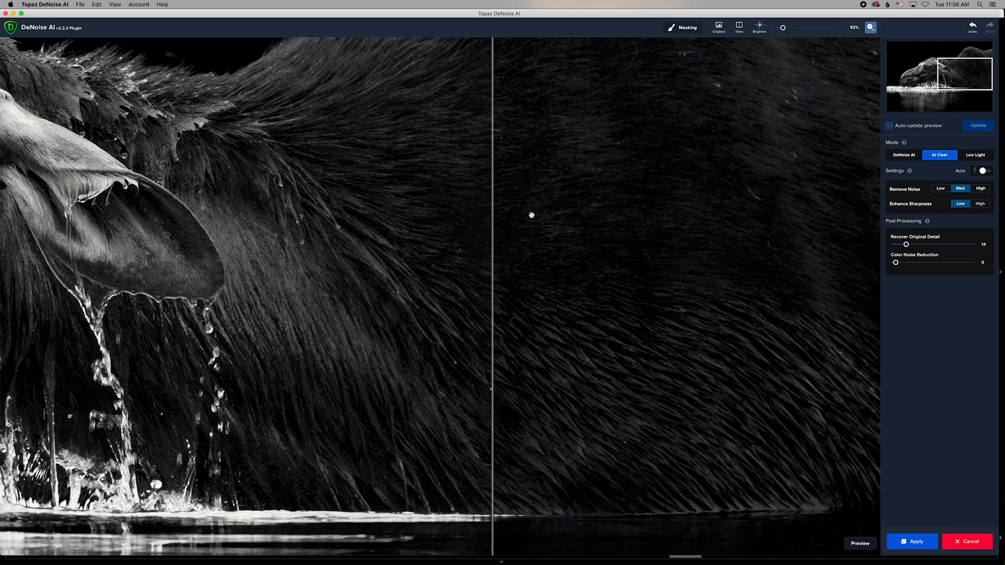
pyautogui.moveTo(493, 210); pyautogui.dragTo(588, 243)
# Raise Recover Original Detail to 16, then pan to the back ridge, update, and compare.
pyautogui.moveTo(909, 243); pyautogui.dragTo(909, 244)
pyautogui.click(977, 127)
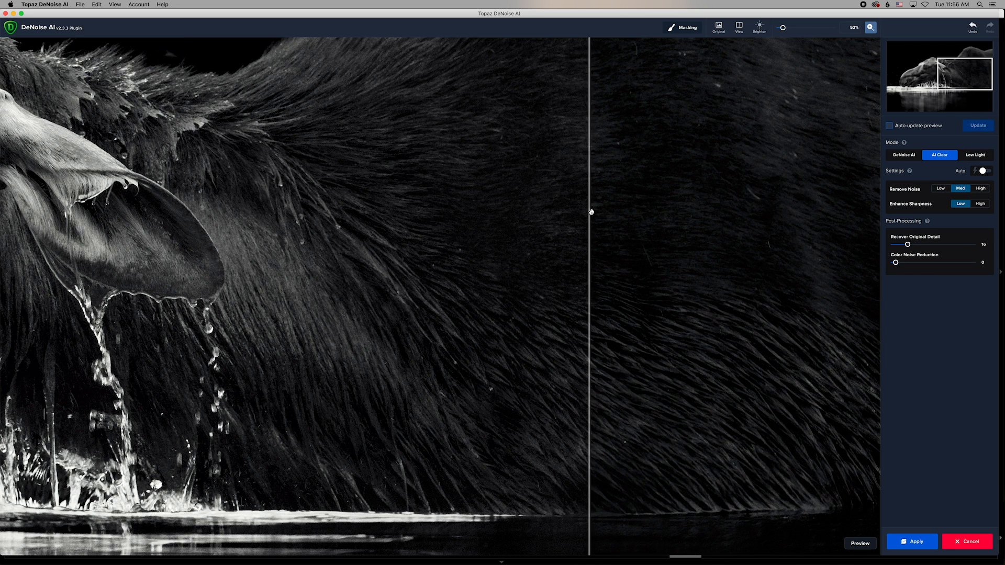
pyautogui.moveTo(590, 210); pyautogui.dragTo(547, 252)
pyautogui.moveTo(636, 204); pyautogui.dragTo(633, 314)
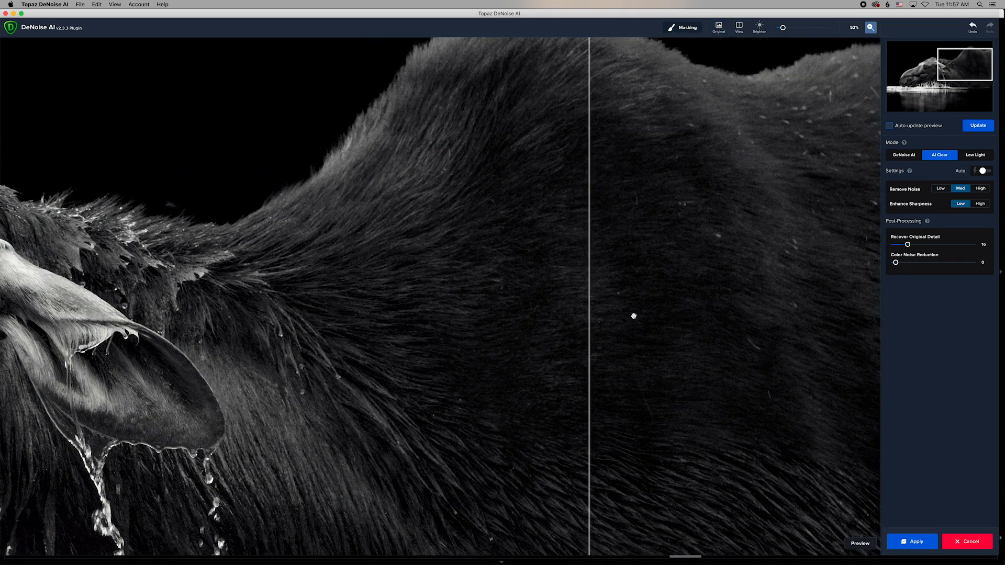
pyautogui.click(974, 126)
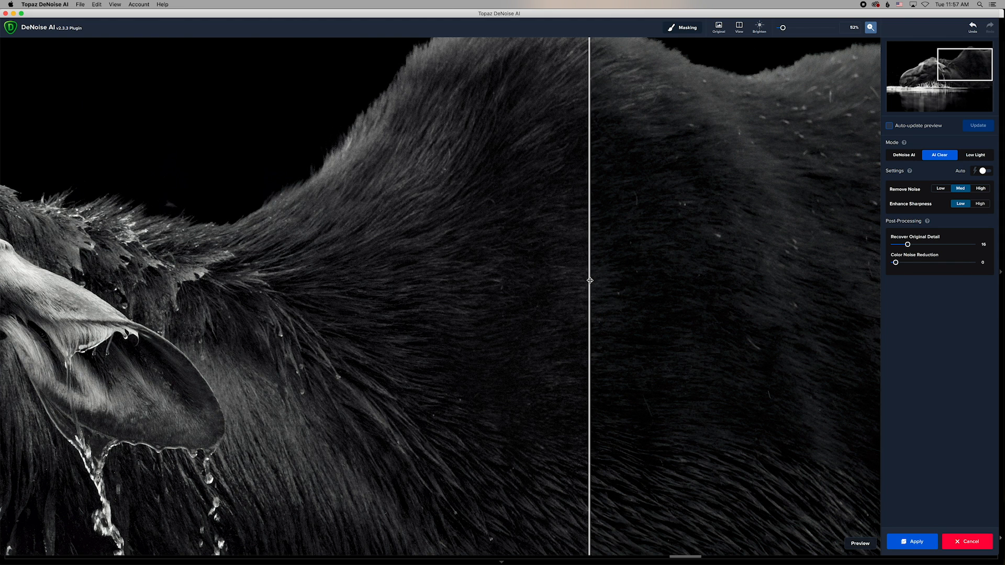
pyautogui.moveTo(590, 281); pyautogui.dragTo(283, 323)
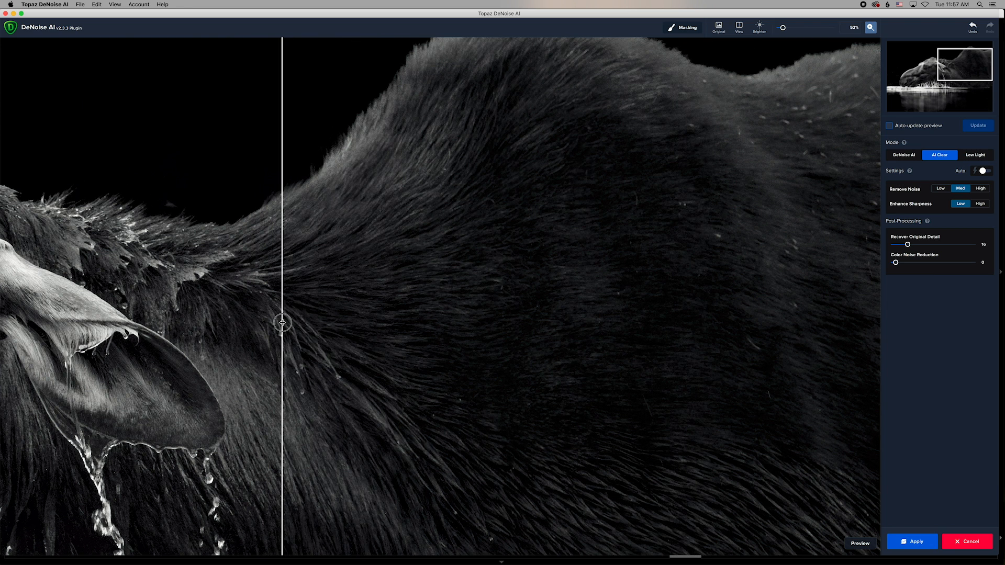
# Apply the AI Clear denoising and send the result back to Photoshop.
pyautogui.click(919, 541)
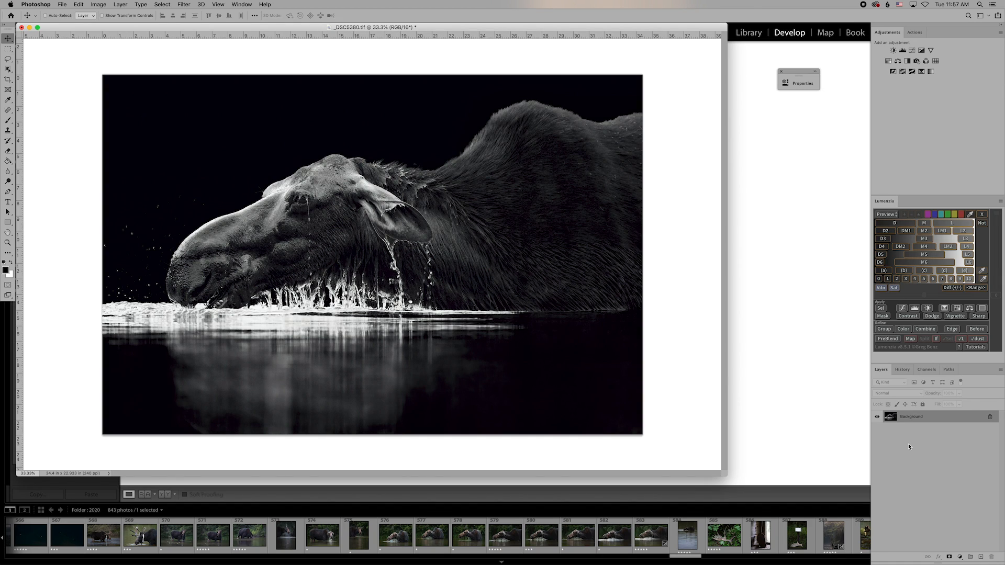
pyautogui.press('super+equal')
pyautogui.press('super+equal')
pyautogui.press('super+equal')
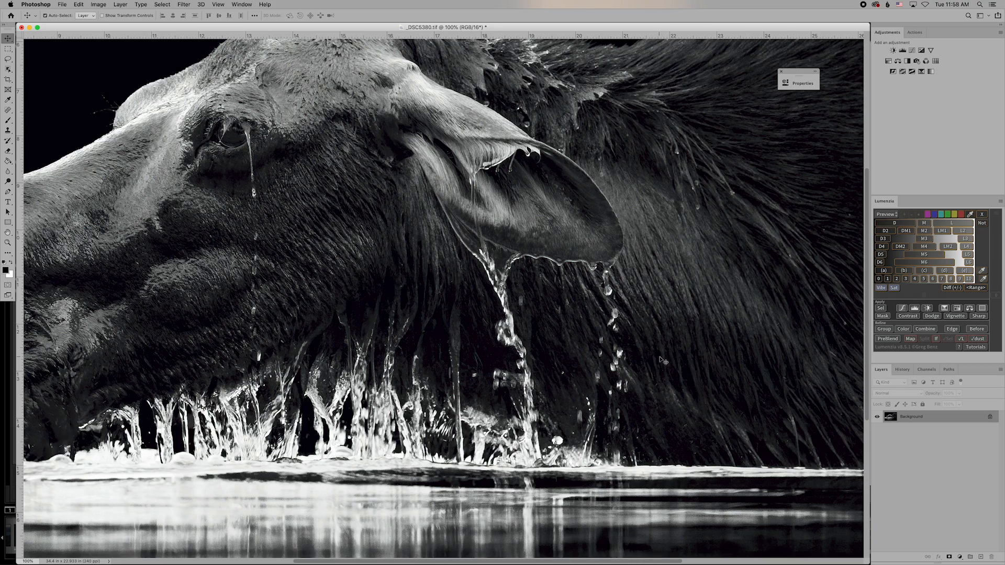
pyautogui.hscroll(-10, 664, 361)
pyautogui.scroll(3, 663, 361)
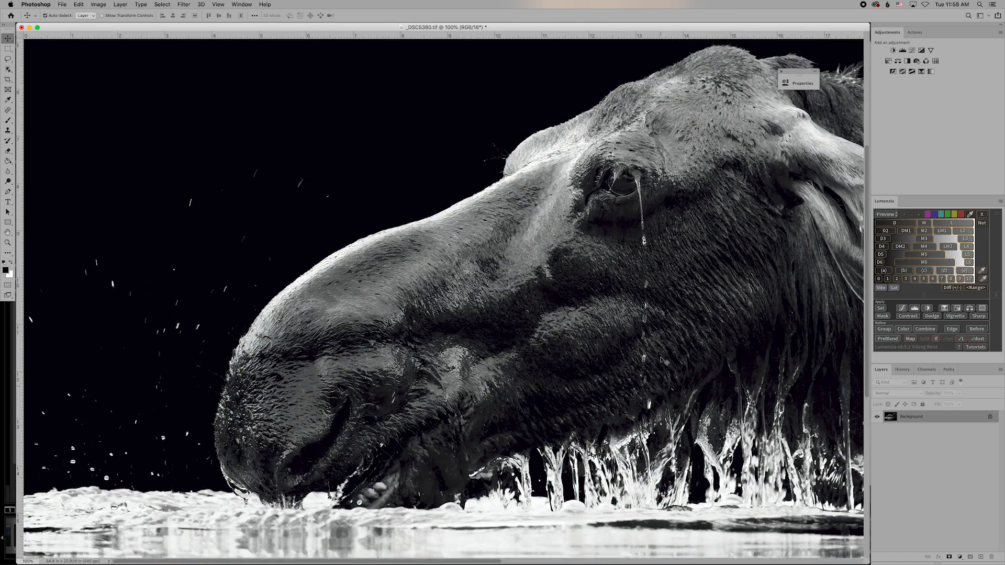
pyautogui.hscroll(6, 661, 360)
pyautogui.hscroll(8, 659, 360)
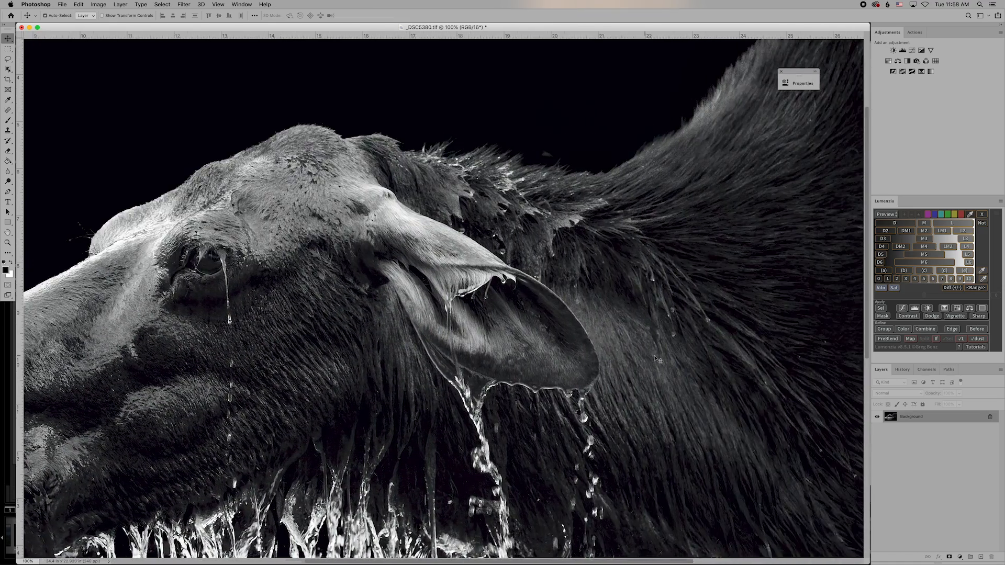
pyautogui.scroll(4, 655, 358)
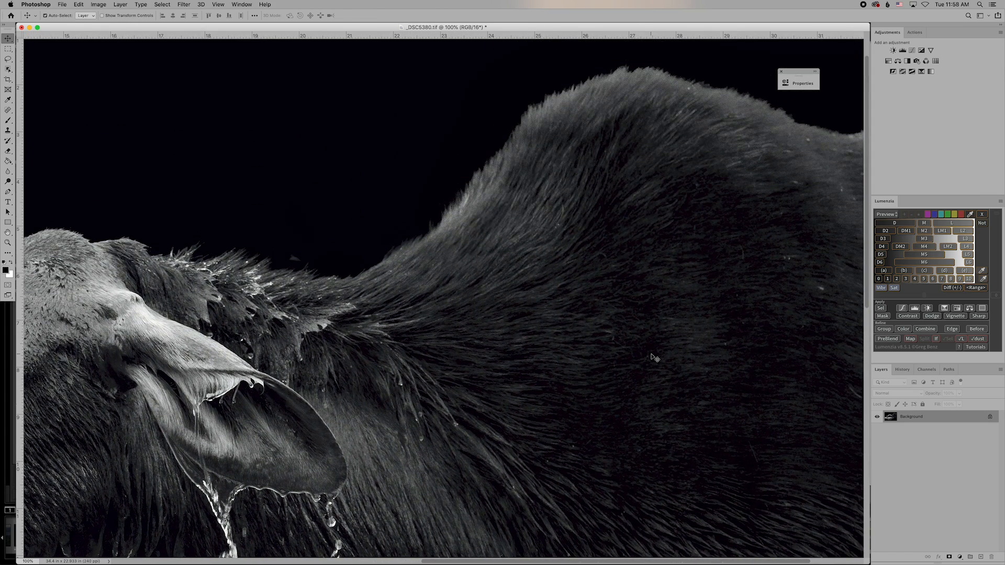
pyautogui.hscroll(3, 655, 358)
pyautogui.scroll(-10, 654, 358)
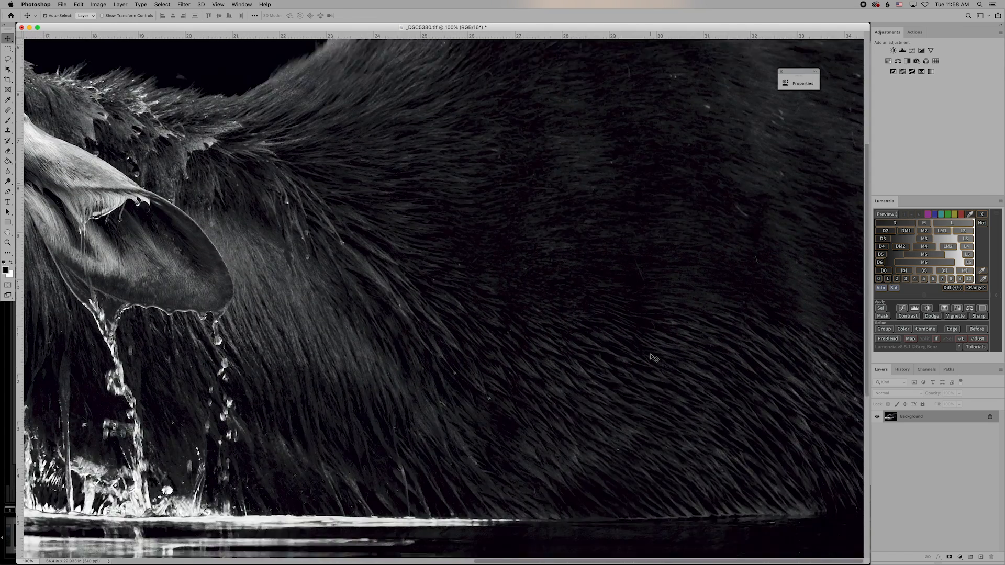
pyautogui.hscroll(-15, 655, 358)
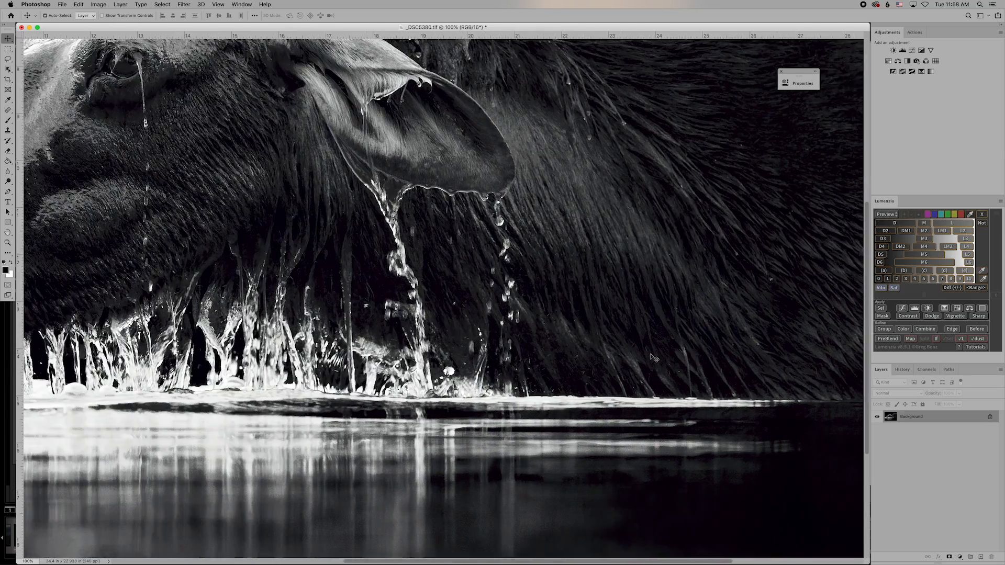
pyautogui.scroll(5, 654, 358)
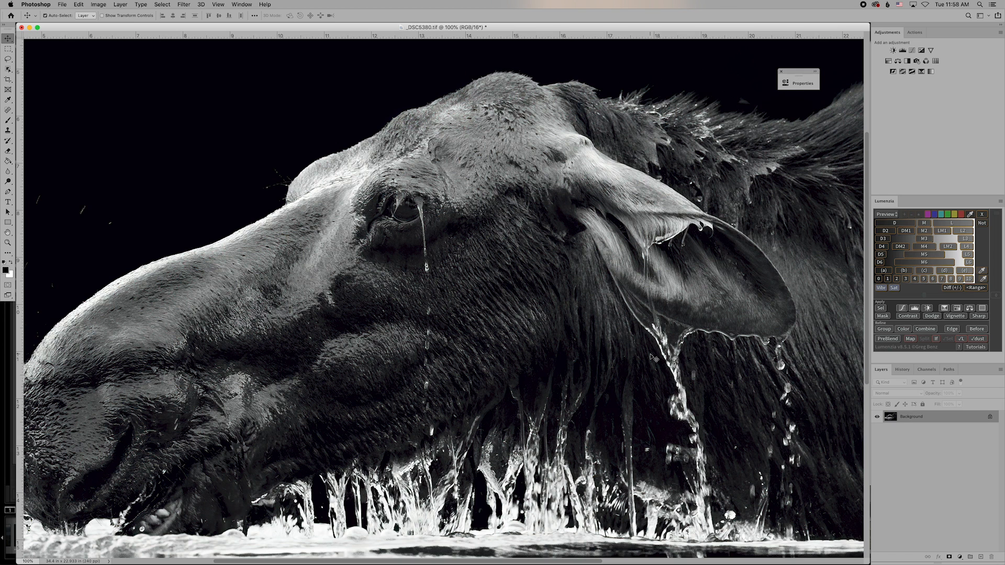
pyautogui.press('super+minus')
pyautogui.press('super+minus')
pyautogui.press('super+minus')
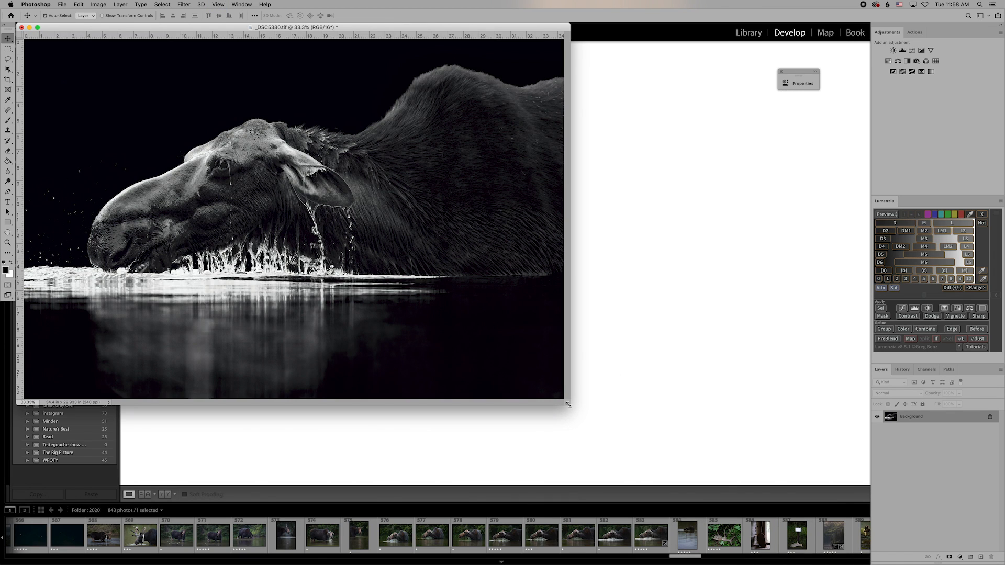
# Enlarge the moose photo's document window by dragging its bottom-right corner outward twice.
pyautogui.moveTo(568, 405); pyautogui.dragTo(748, 465)
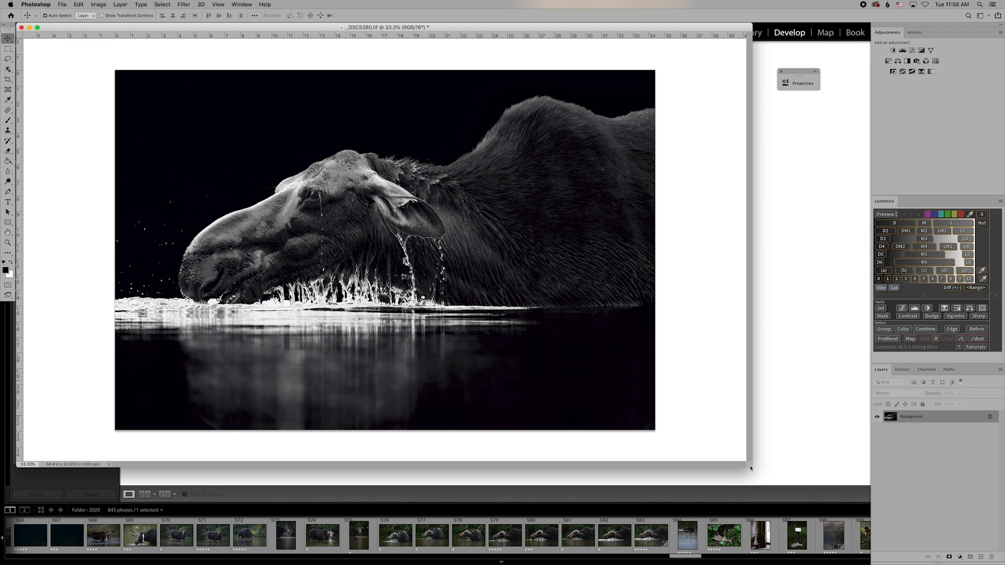
pyautogui.moveTo(750, 465); pyautogui.dragTo(820, 500)
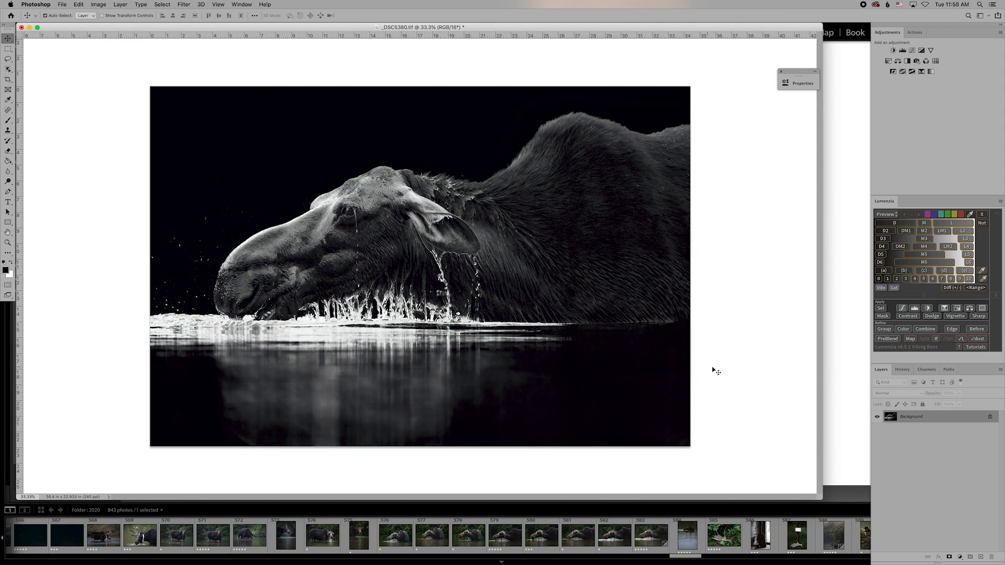